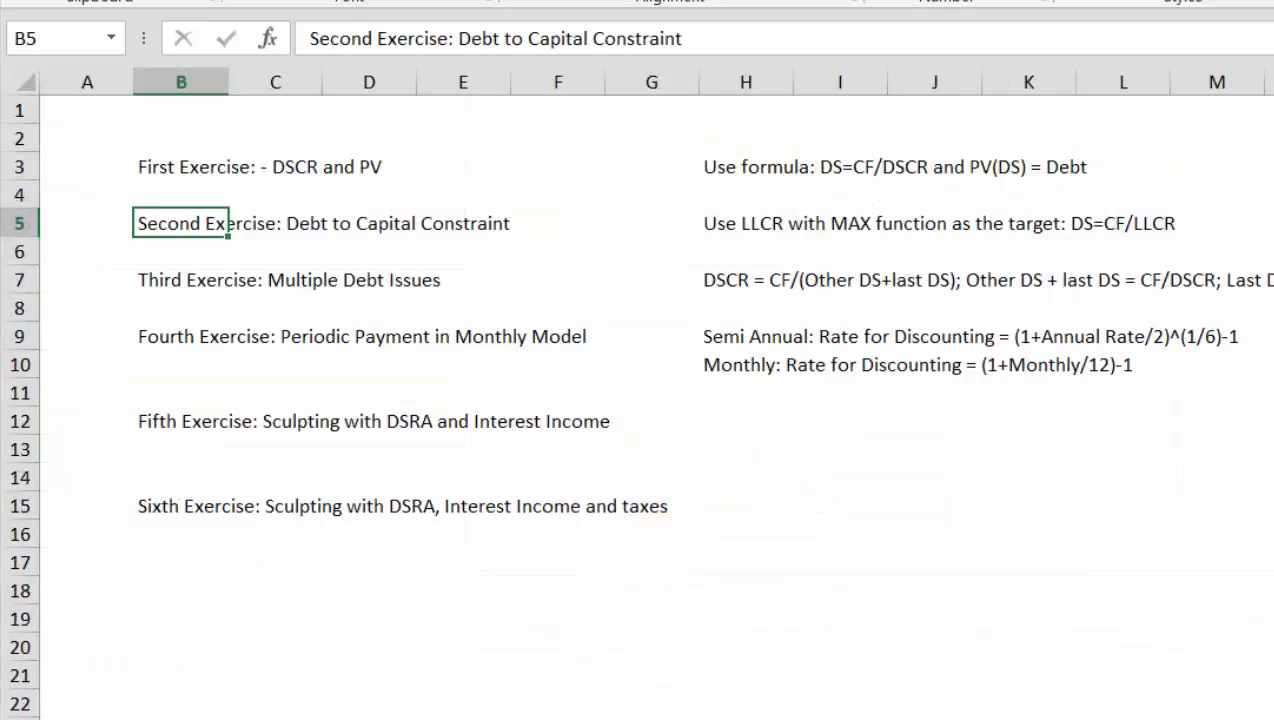
- Review the formula notes for the first and second sculpting exercises beside the exercise list
{"action": "left_click", "coordinate": [810, 432]}
{"action": "key", "text": "Up"}
{"action": "key", "text": "Up"}
{"action": "key", "text": "Up"}
{"action": "key", "text": "Up"}
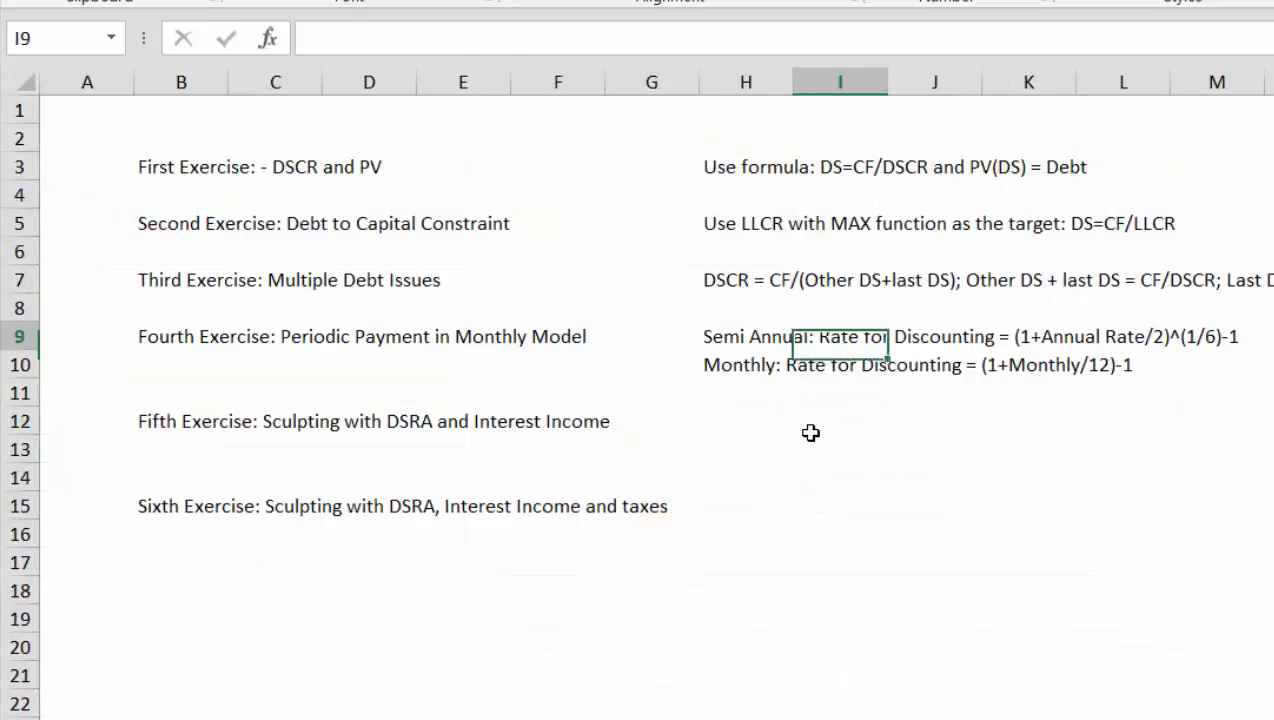
{"action": "key", "text": "Up"}
{"action": "key", "text": "Up"}
{"action": "key", "text": "Up"}
{"action": "key", "text": "Up"}
{"action": "key", "text": "Up"}
{"action": "key", "text": "Up"}
{"action": "key", "text": "Up"}
{"action": "key", "text": "Down"}
{"action": "key", "text": "Down"}
{"action": "key", "text": "Left"}
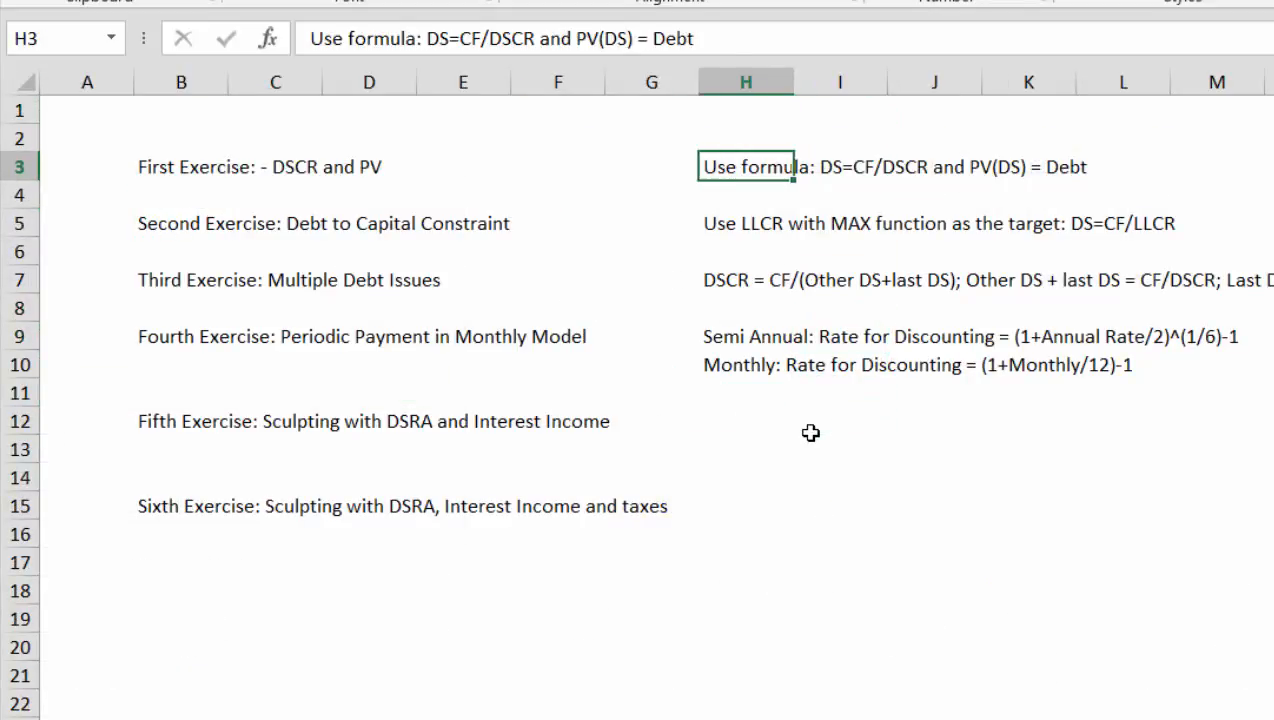
{"action": "key", "text": "Left"}
{"action": "key", "text": "Down"}
{"action": "key", "text": "Down"}
{"action": "key", "text": "Right"}
{"action": "key", "text": "Up"}
{"action": "key", "text": "Up"}
{"action": "key", "text": "Down"}
{"action": "key", "text": "Down"}
{"action": "key", "text": "Down"}
{"action": "key", "text": "Down"}
- Examine the Multiple Debt Issues exercise and its DSCR formula note in row 7
{"action": "key", "text": "Left"}
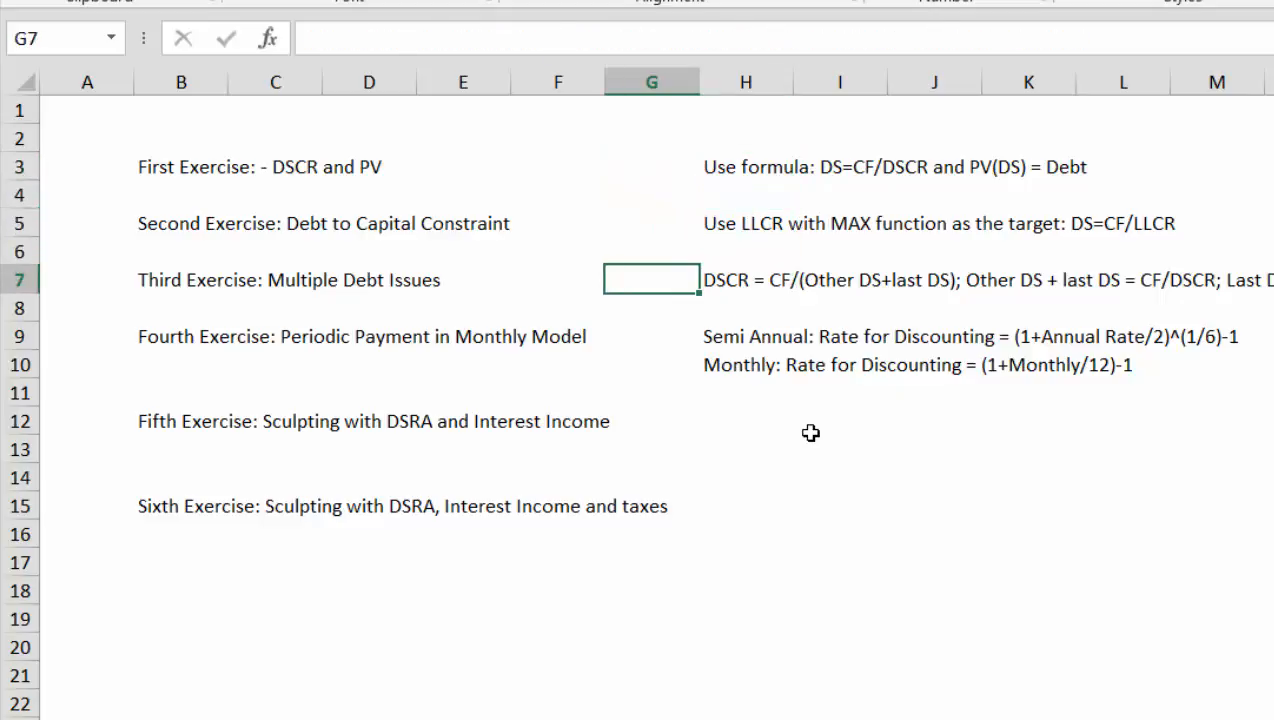
{"action": "key", "text": "Left"}
{"action": "key", "text": "Left"}
{"action": "key", "text": "Left"}
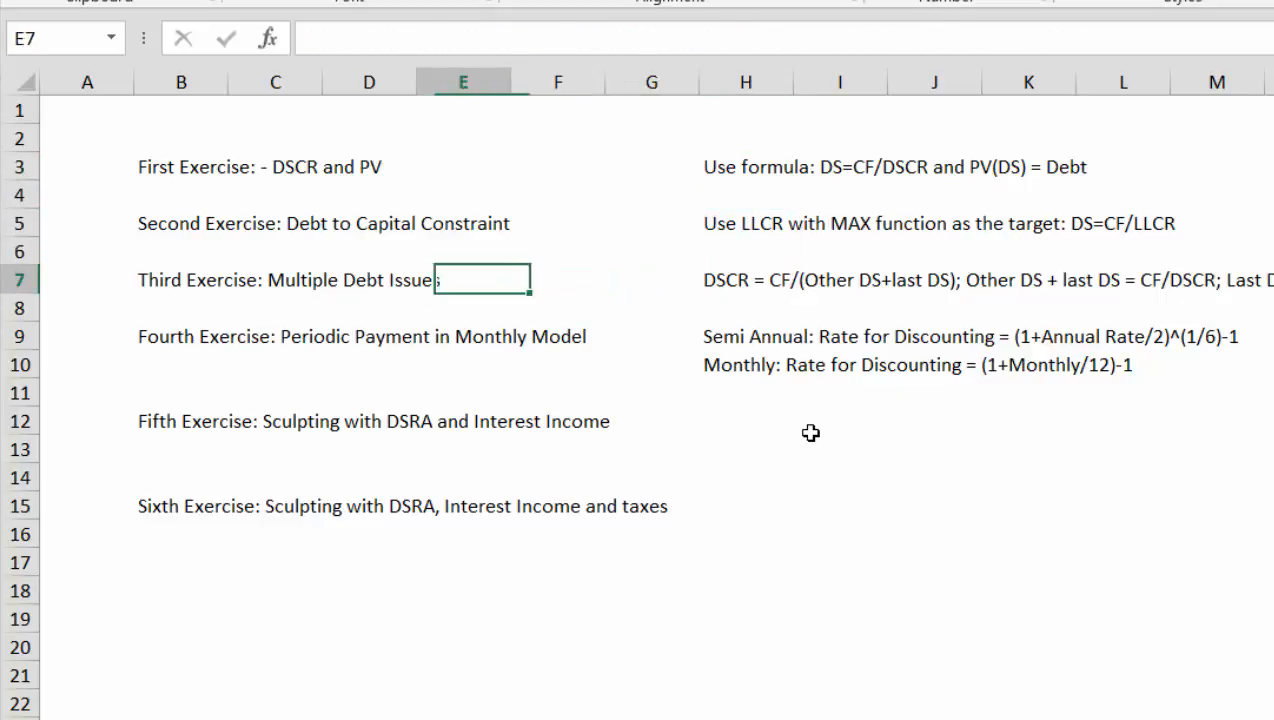
{"action": "key", "text": "Right"}
{"action": "key", "text": "Right"}
{"action": "key", "text": "Right"}
{"action": "key", "text": "Right"}
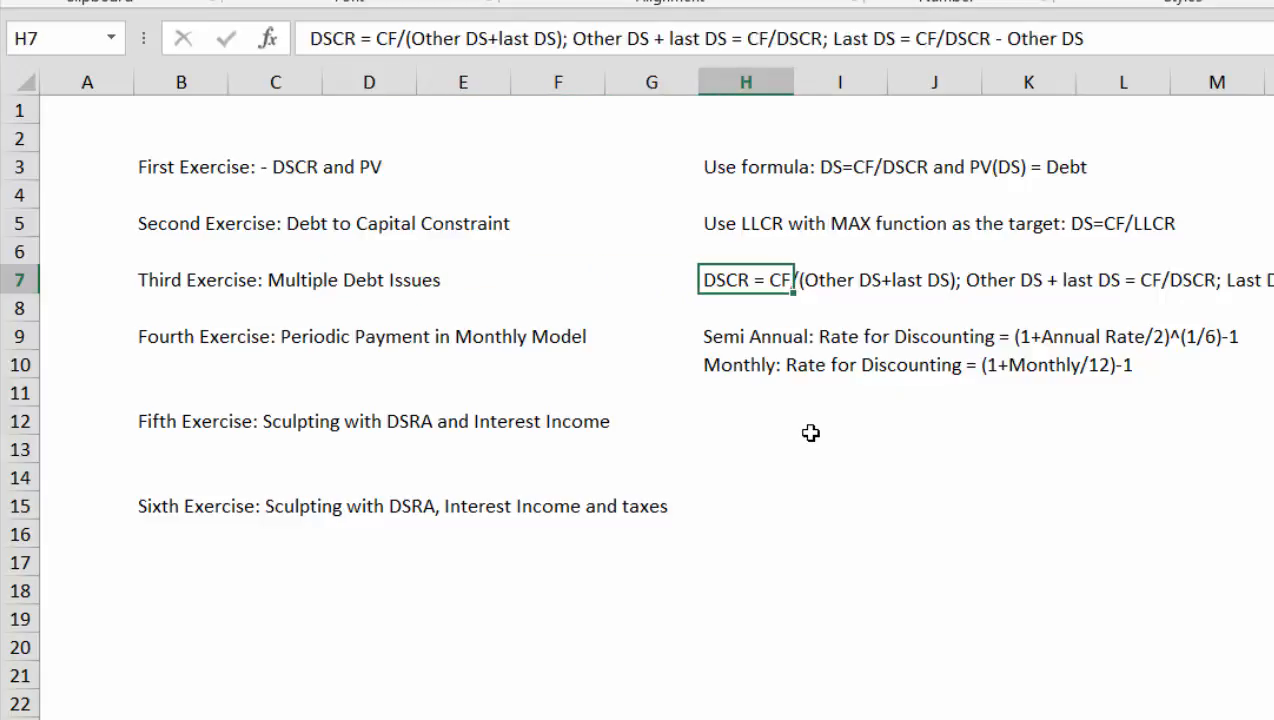
{"action": "key", "text": "Right"}
{"action": "key", "text": "Down"}
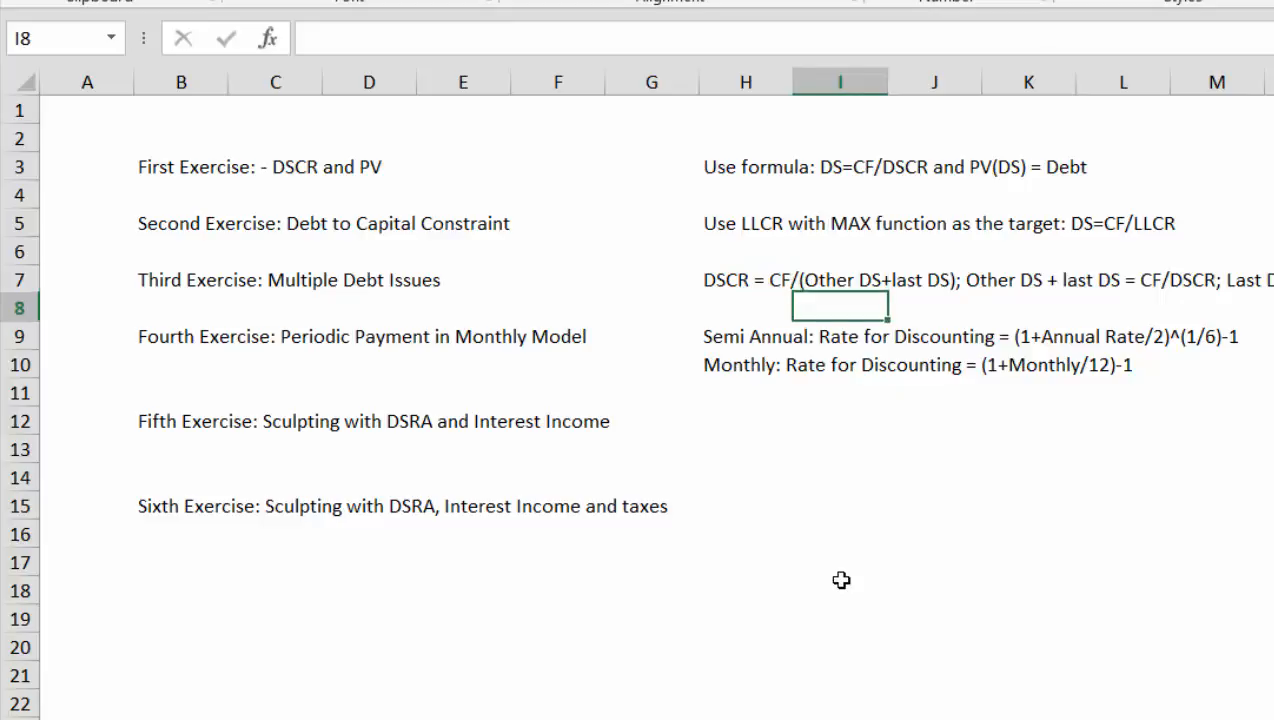
{"action": "key", "text": "Left"}
{"action": "key", "text": "Left"}
{"action": "key", "text": "Up"}
{"action": "key", "text": "Right"}
{"action": "key", "text": "Right"}
{"action": "key", "text": "Down"}
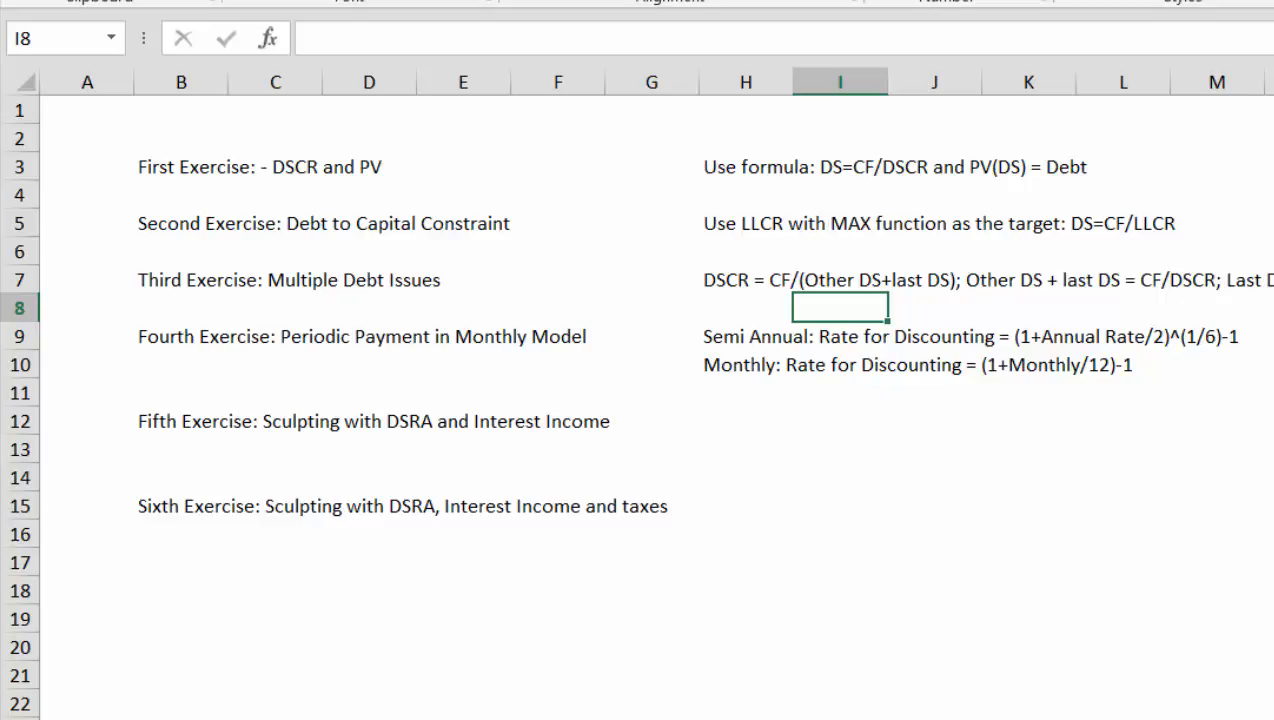
- Check the workbook's file name in the Save As dialog and return to the exercise list
{"action": "key", "text": "F12"}
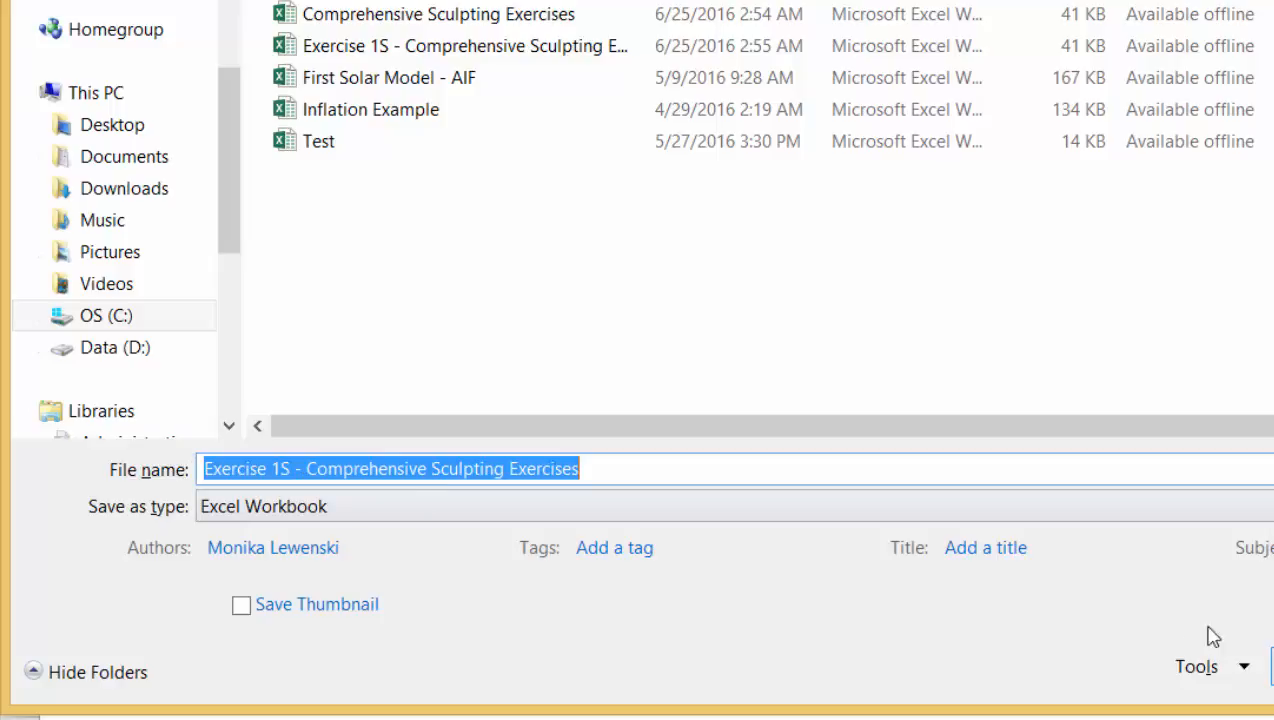
{"action": "key", "text": "Return"}
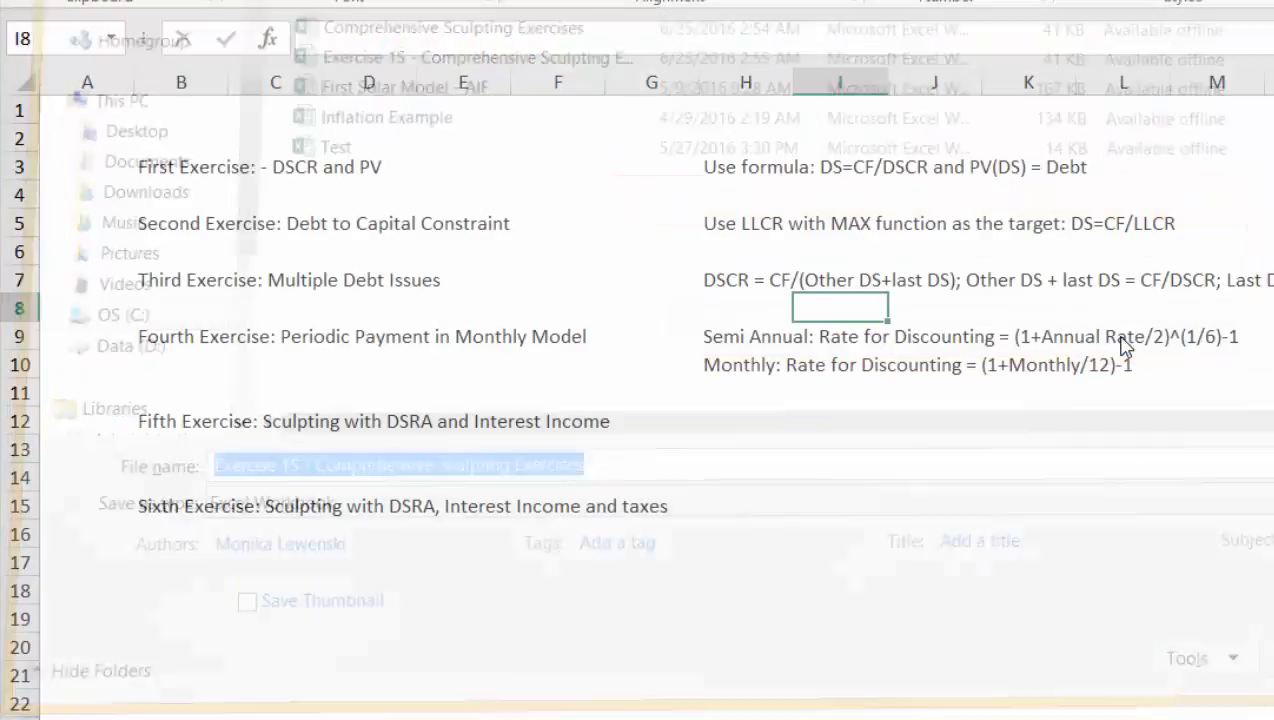
{"action": "left_click", "coordinate": [803, 522]}
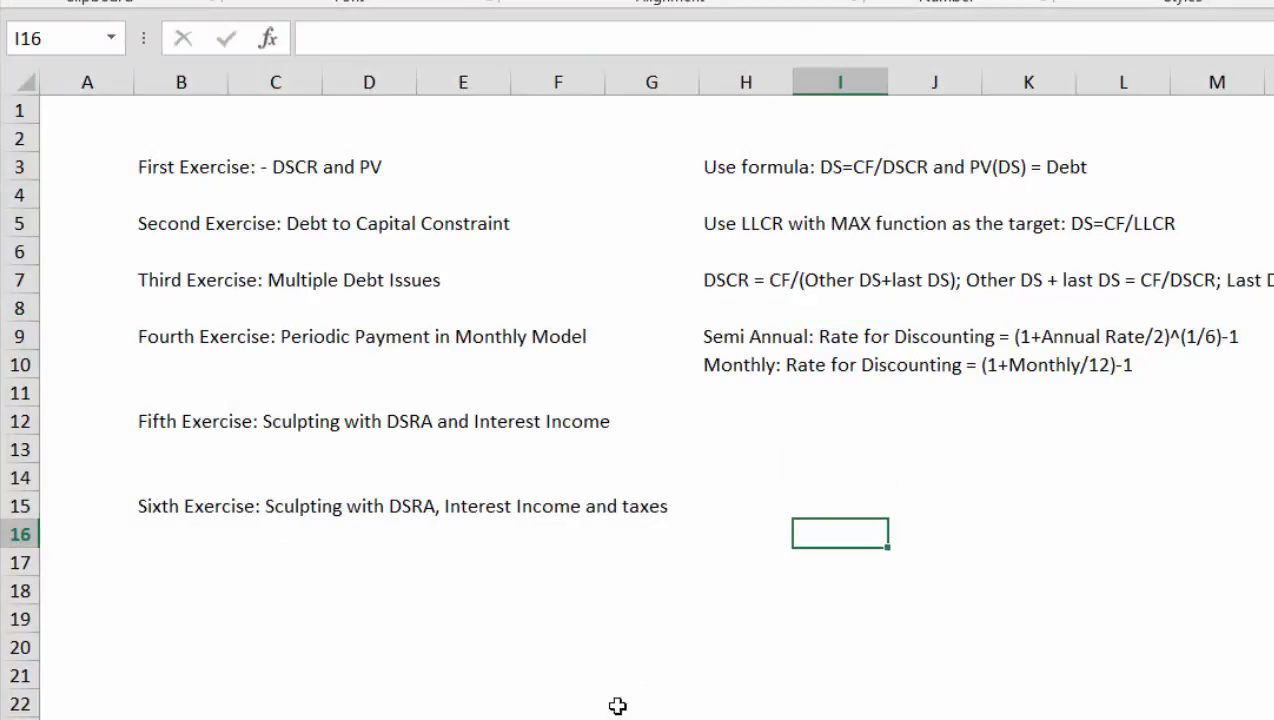
- Switch to Chrome and open the Project Finance Model Exercises page from the website's home page
{"action": "mouse_move", "coordinate": [285, 718]}
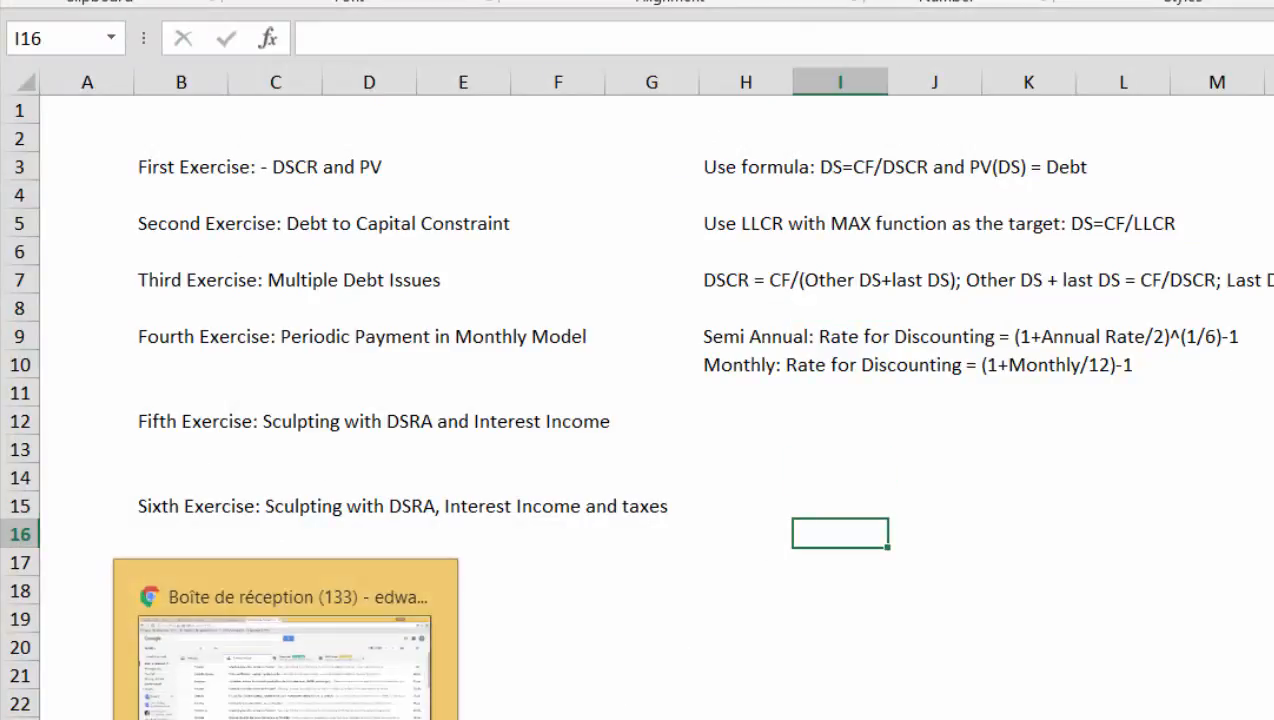
{"action": "left_click", "coordinate": [285, 650]}
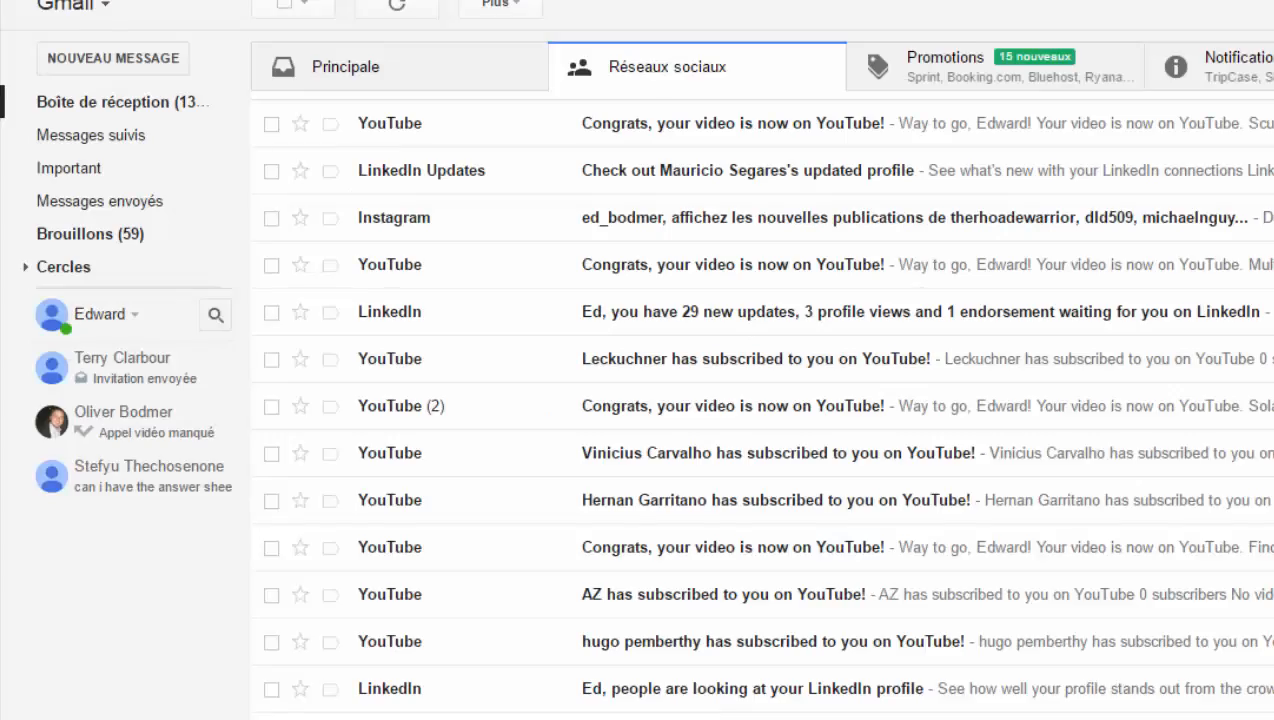
{"action": "key", "text": "ctrl+Tab"}
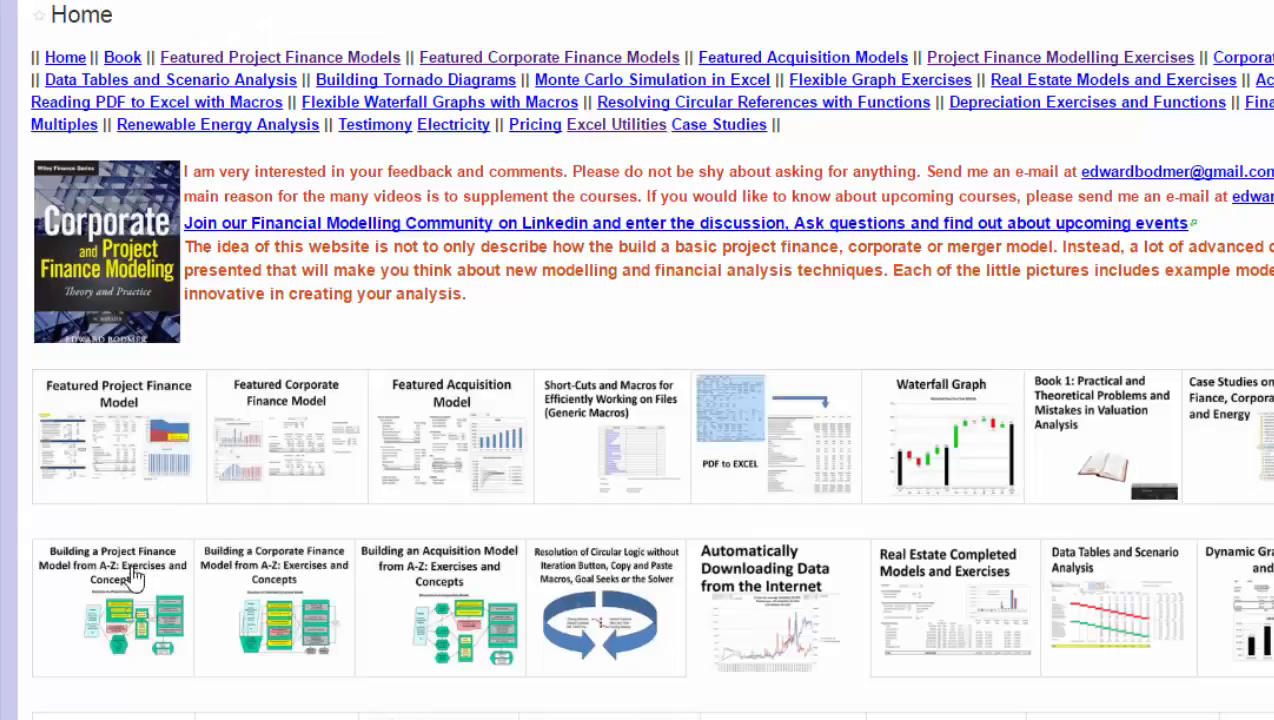
{"action": "left_click", "coordinate": [140, 628]}
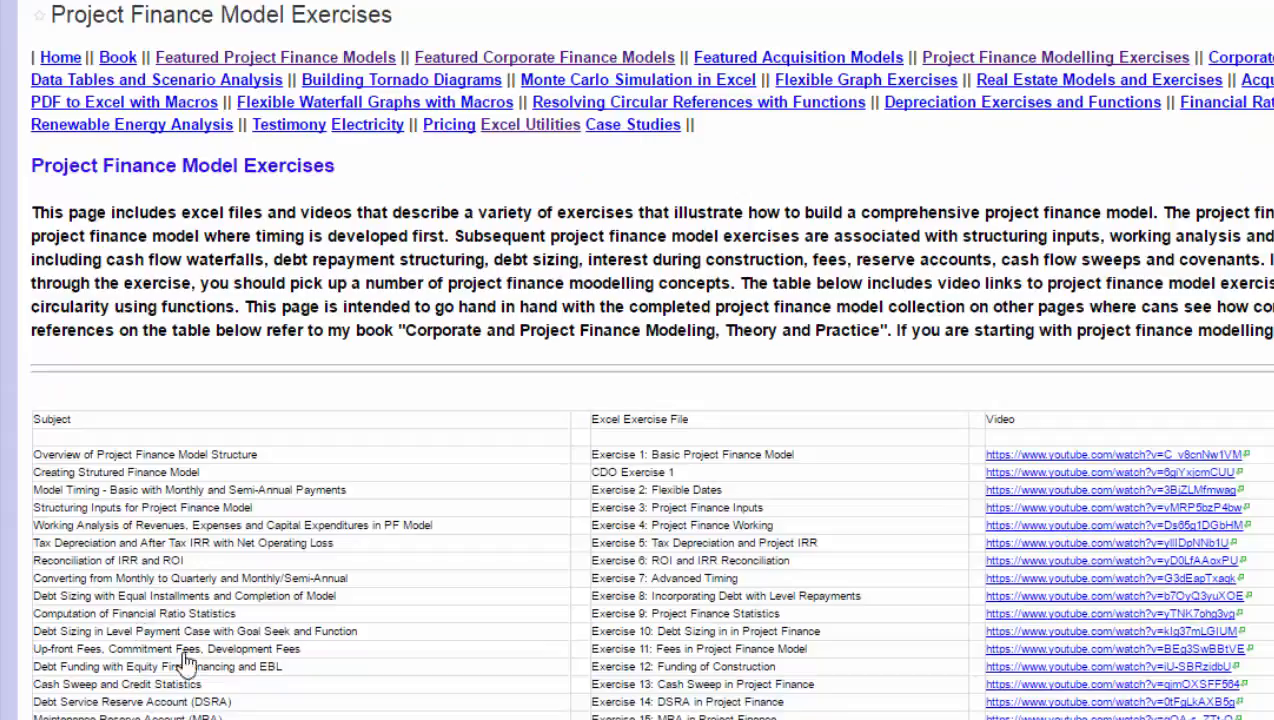
- Look through the table of exercises and videos and the downloadable exercise files on the page
{"action": "scroll", "coordinate": [265, 588], "scroll_direction": "down", "scroll_amount": 8}
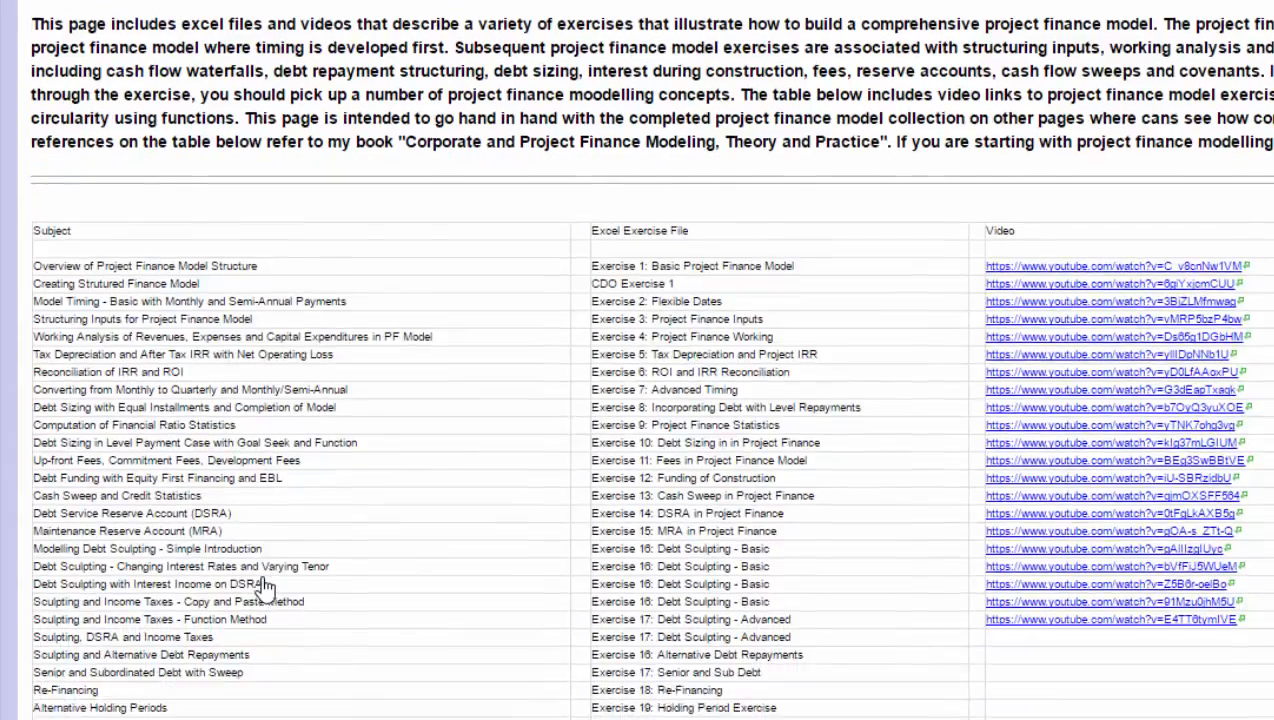
{"action": "scroll", "coordinate": [265, 588], "scroll_direction": "up", "scroll_amount": 2}
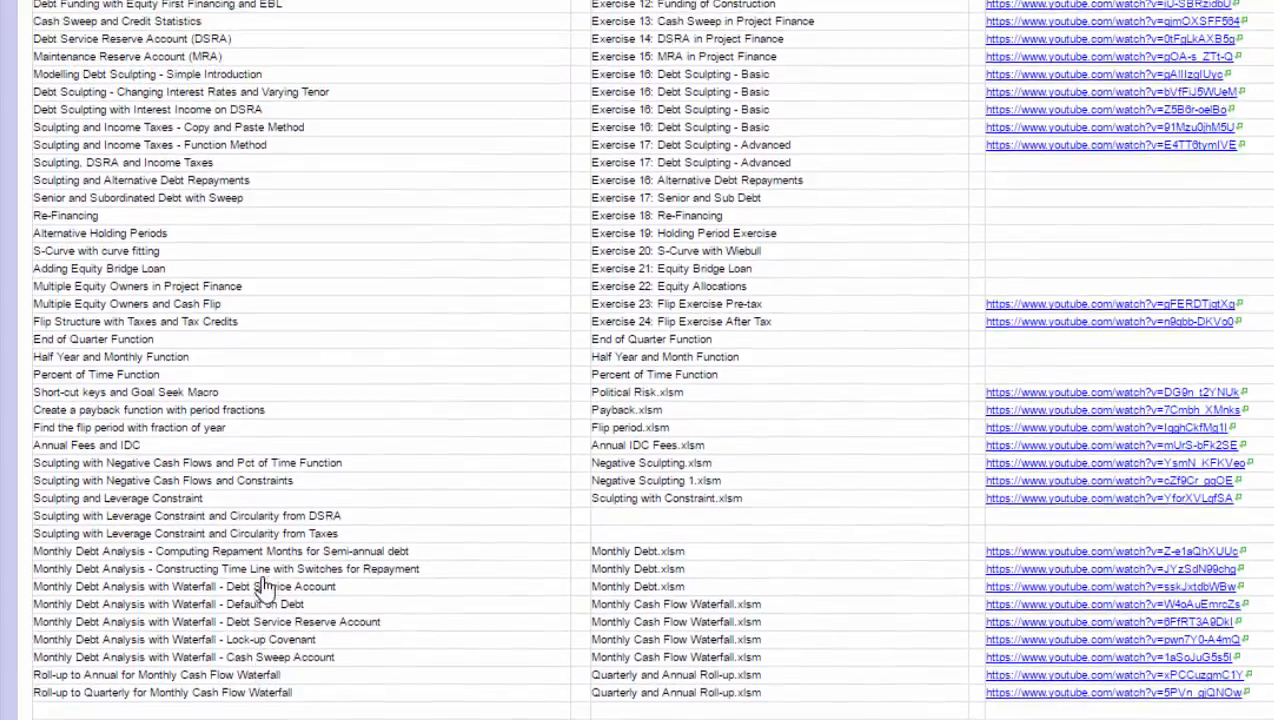
{"action": "scroll", "coordinate": [265, 588], "scroll_direction": "down", "scroll_amount": 10}
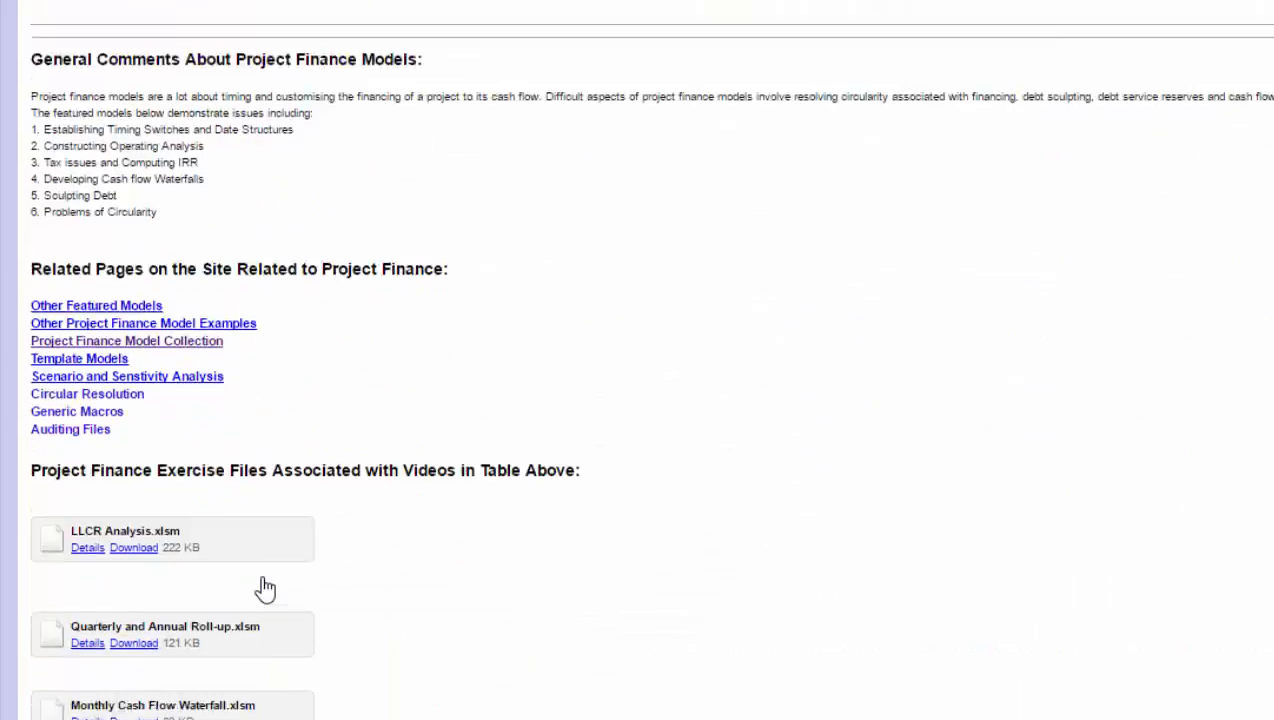
{"action": "scroll", "coordinate": [265, 588], "scroll_direction": "up", "scroll_amount": 1}
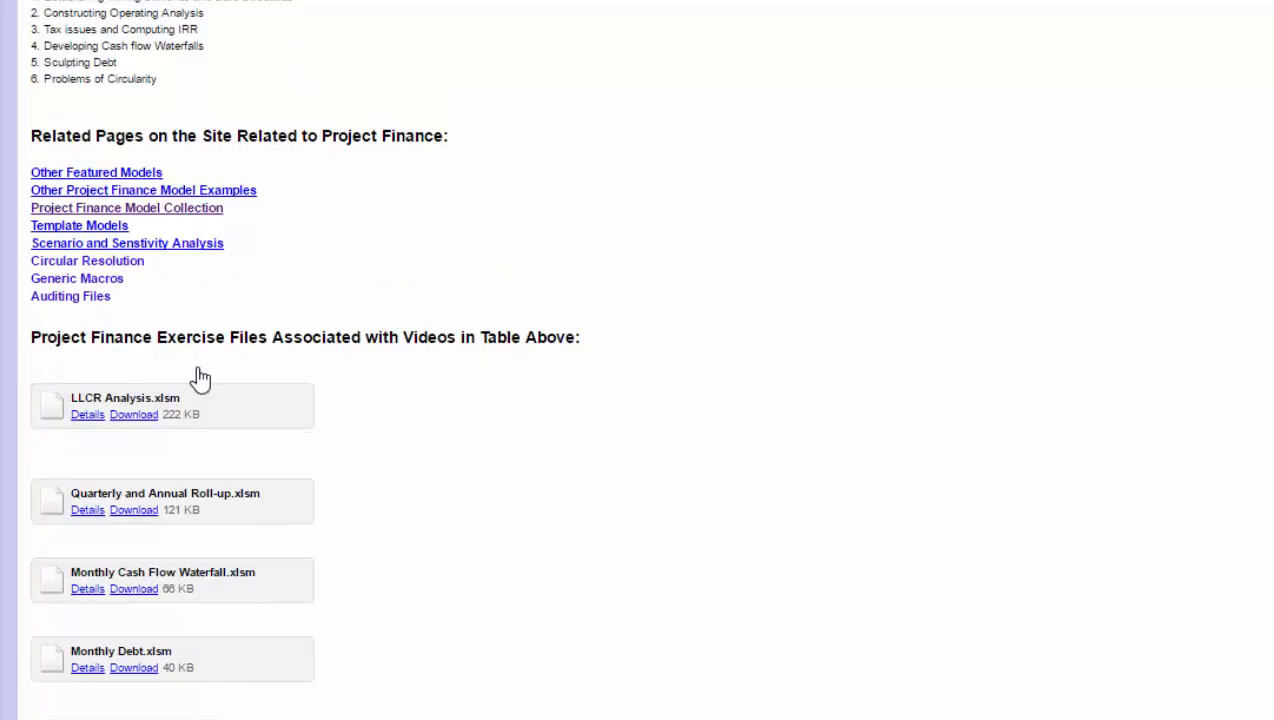
{"action": "scroll", "coordinate": [173, 370], "scroll_direction": "up", "scroll_amount": 15}
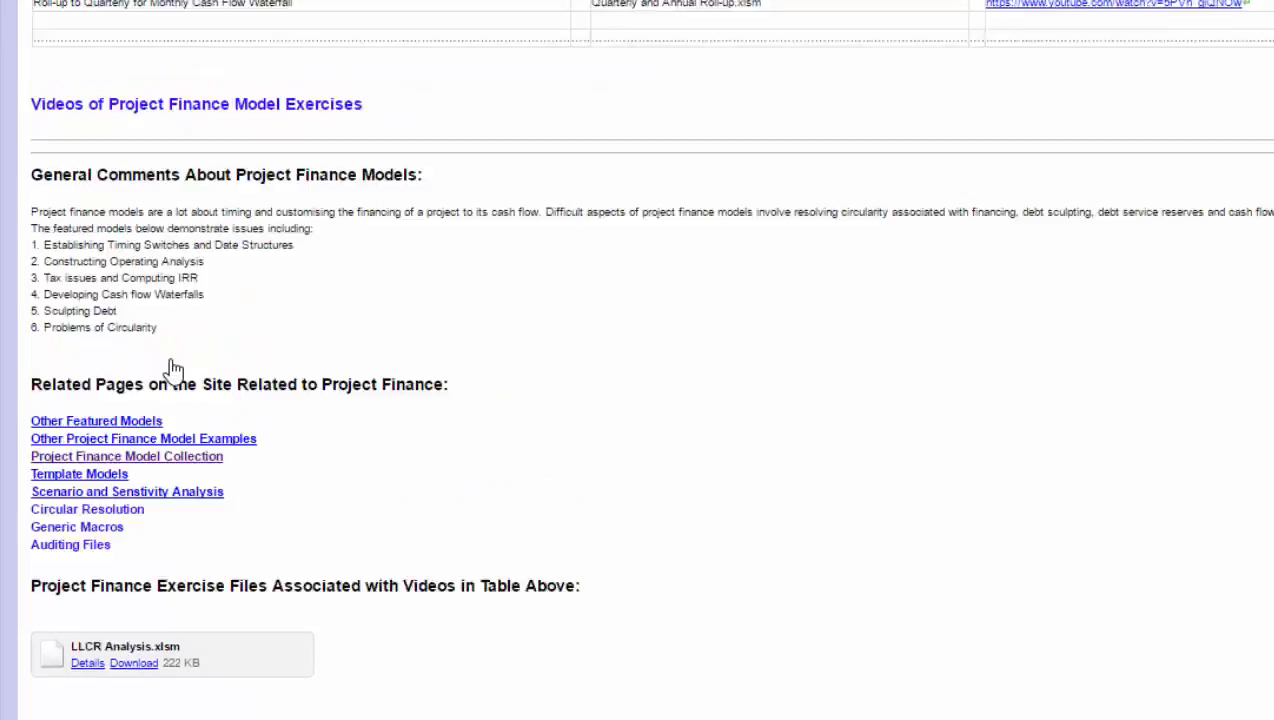
{"action": "scroll", "coordinate": [173, 370], "scroll_direction": "up", "scroll_amount": 3}
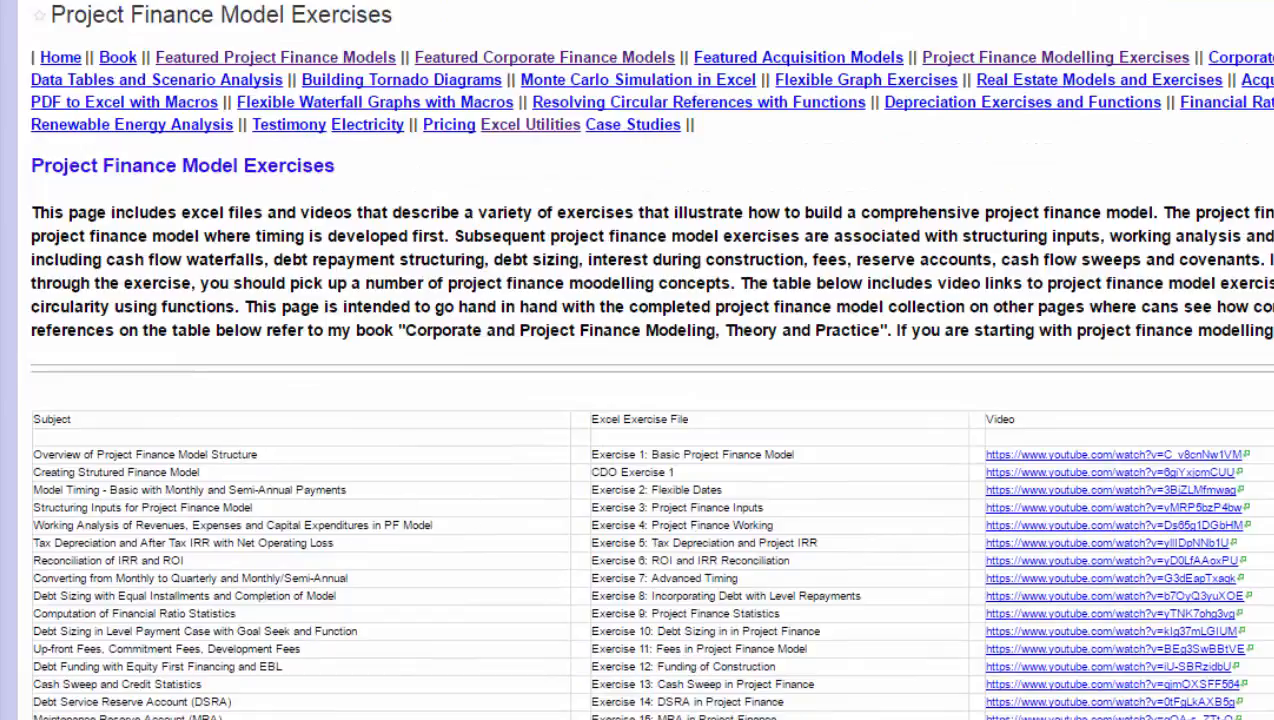
- Switch back to the Exercise 1S workbook in Excel and go to the worksheet containing the sculpting cases
{"action": "mouse_move", "coordinate": [700, 719]}
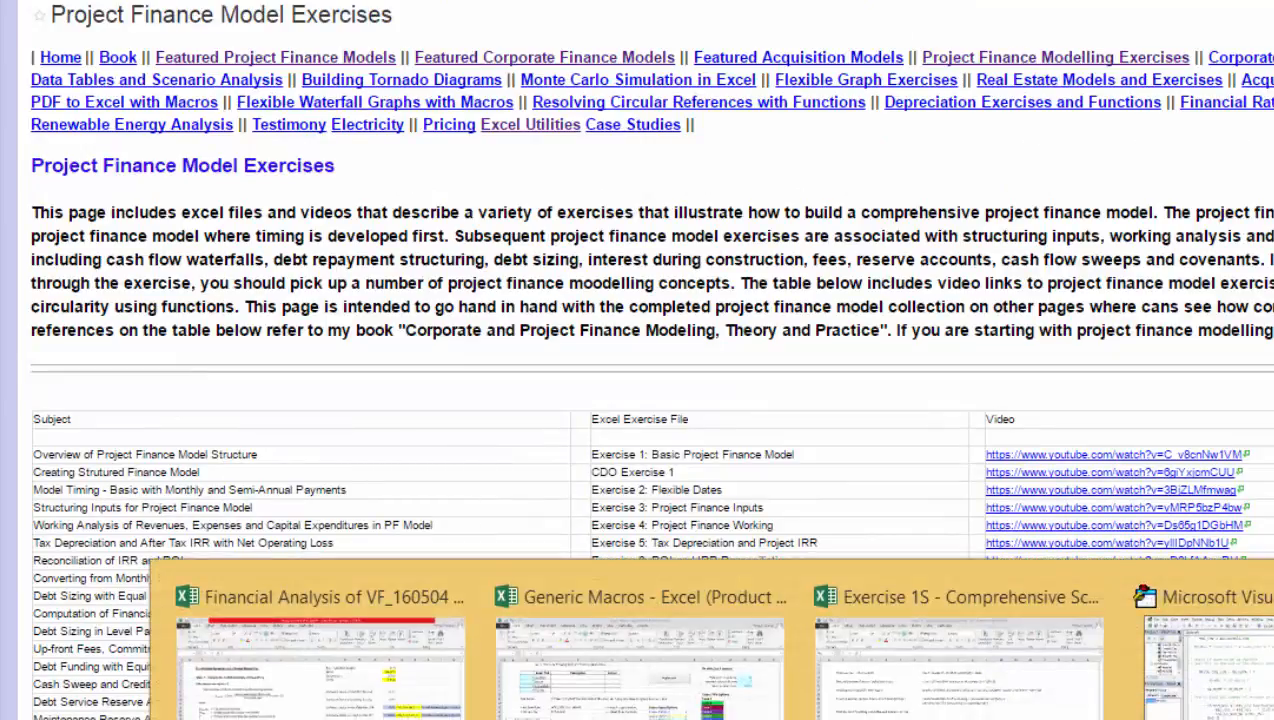
{"action": "left_click", "coordinate": [958, 665]}
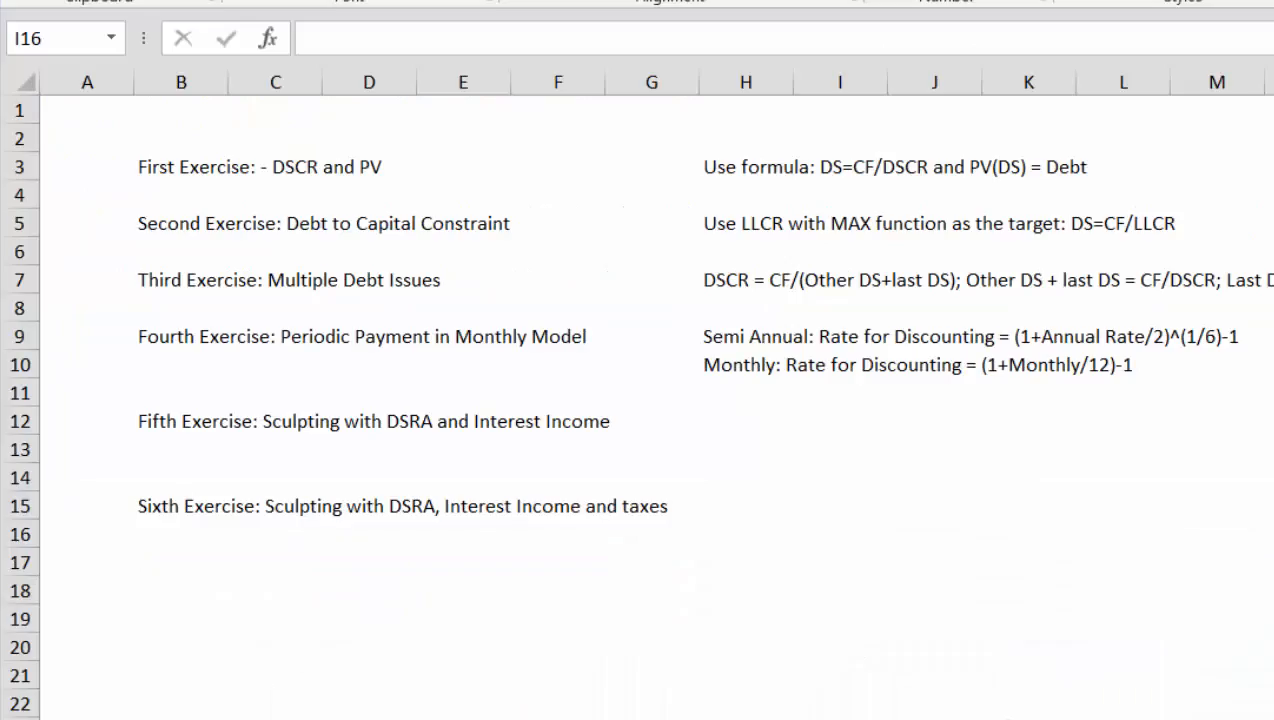
{"action": "left_click", "coordinate": [897, 386]}
{"action": "key", "text": "Up"}
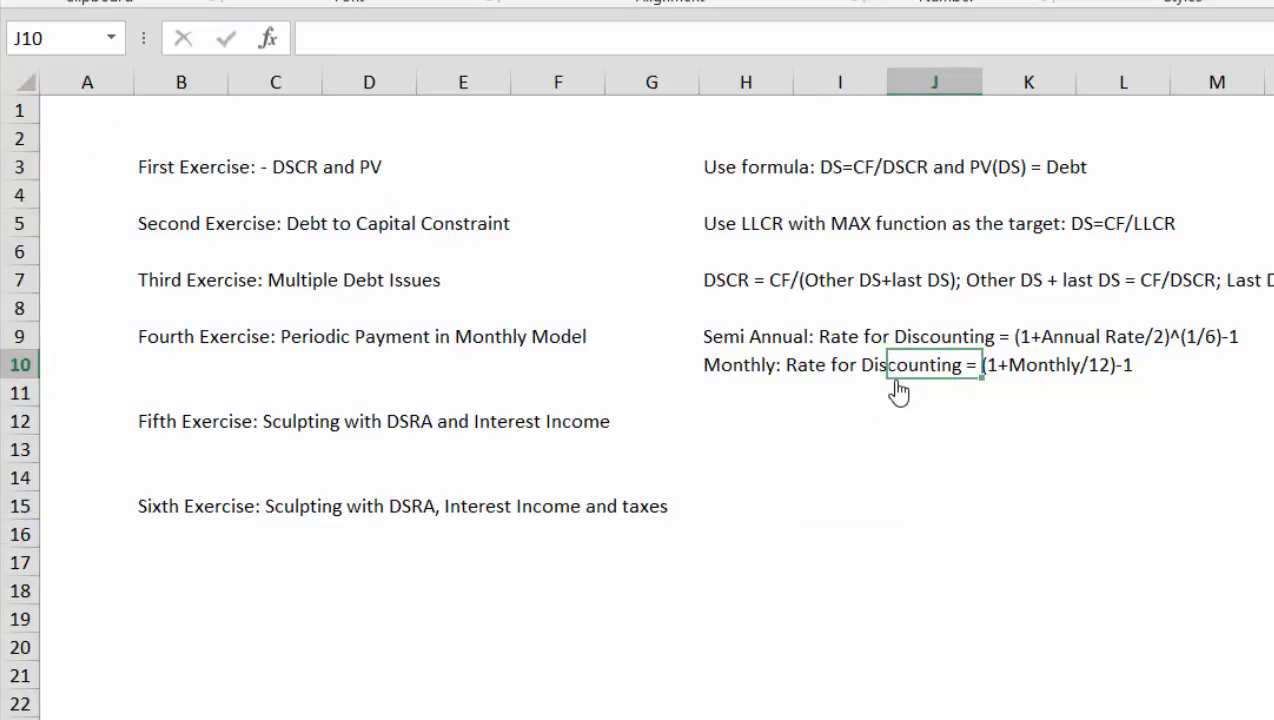
{"action": "key", "text": "ctrl+Page_Down"}
{"action": "key", "text": "Up"}
{"action": "key", "text": "Down"}
{"action": "key", "text": "Down"}
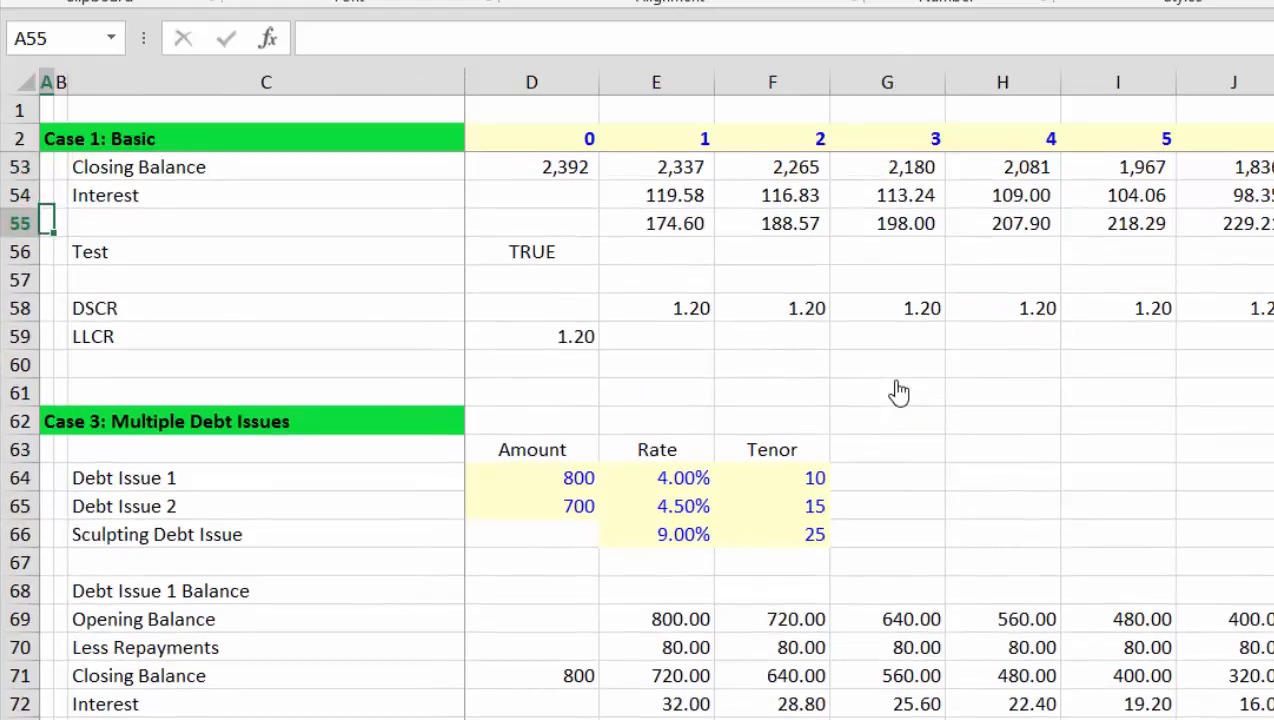
- Look over the rows leading down to the Case 3: Multiple Debt Issues section
{"action": "key", "text": "Up"}
{"action": "key", "text": "Up"}
{"action": "key", "text": "Up"}
{"action": "key", "text": "Up"}
{"action": "key", "text": "Up"}
{"action": "key", "text": "Up"}
{"action": "key", "text": "Up"}
{"action": "key", "text": "Up"}
{"action": "key", "text": "Up"}
{"action": "key", "text": "Up"}
{"action": "key", "text": "Down"}
{"action": "key", "text": "Down"}
{"action": "key", "text": "Down"}
{"action": "key", "text": "Down"}
{"action": "key", "text": "Down"}
{"action": "key", "text": "Down"}
{"action": "key", "text": "Down"}
{"action": "key", "text": "Down"}
{"action": "key", "text": "Down"}
{"action": "key", "text": "Down"}
{"action": "key", "text": "Down"}
{"action": "key", "text": "Down"}
{"action": "key", "text": "Down"}
{"action": "key", "text": "Down"}
{"action": "key", "text": "Down"}
{"action": "key", "text": "Down"}
{"action": "key", "text": "Down"}
{"action": "key", "text": "Down"}
{"action": "key", "text": "Down"}
{"action": "key", "text": "Down"}
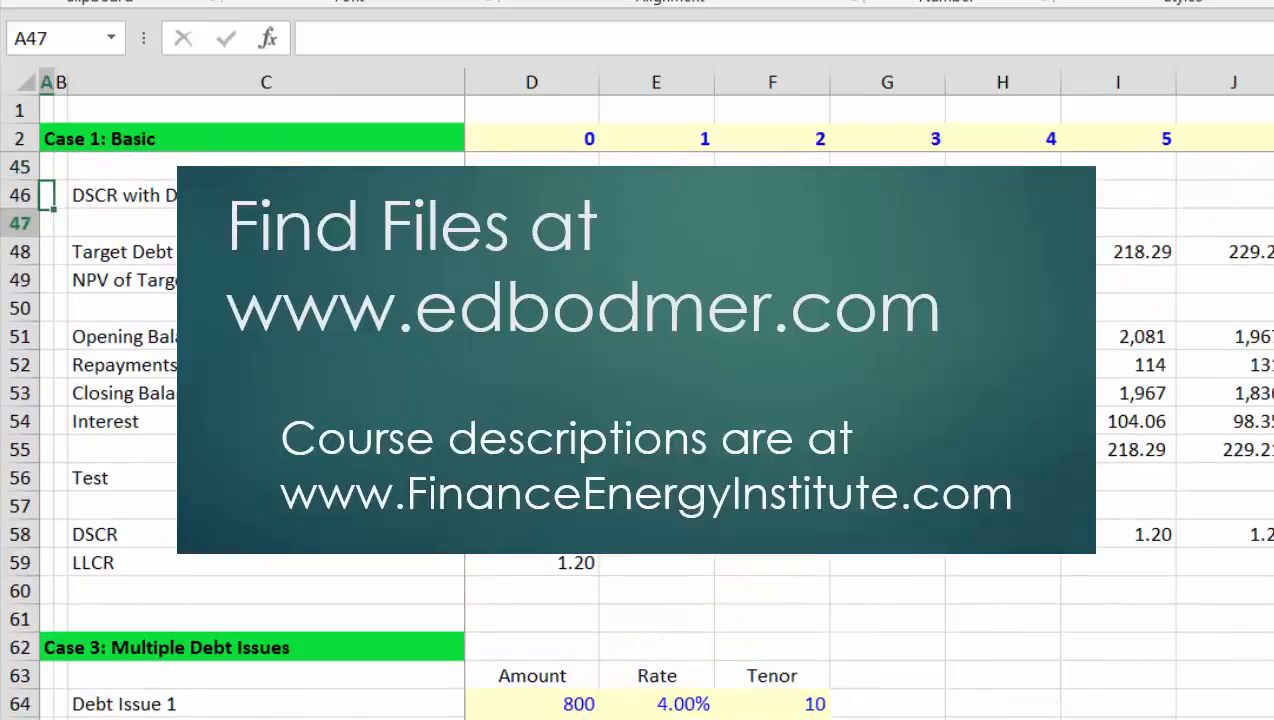
{"action": "key", "text": "Down"}
{"action": "key", "text": "Down"}
{"action": "key", "text": "Down"}
{"action": "key", "text": "Down"}
{"action": "key", "text": "Down"}
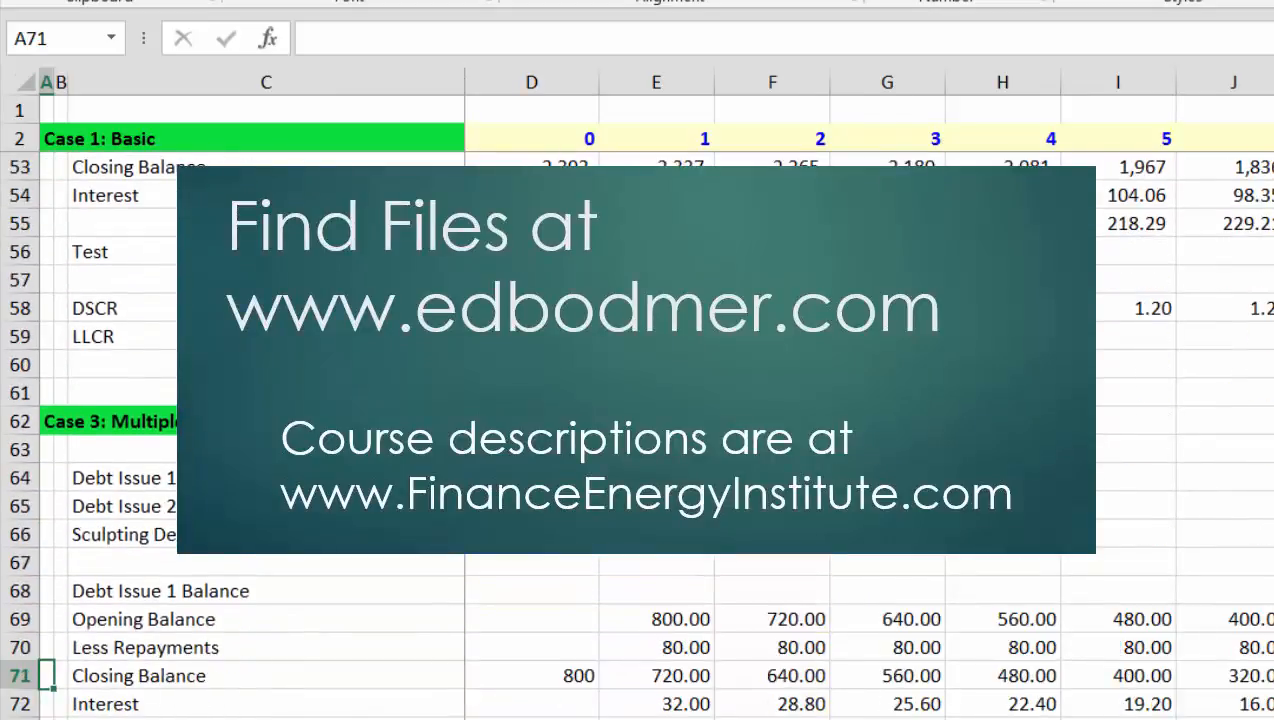
- Set the Case 3 amounts to 700 for Debt Issue 1 and 500 for Debt Issue 2
{"action": "key", "text": "Up"}
{"action": "key", "text": "Up"}
{"action": "key", "text": "Up"}
{"action": "key", "text": "Up"}
{"action": "key", "text": "Up"}
{"action": "key", "text": "Up"}
{"action": "key", "text": "Up"}
{"action": "key", "text": "Up"}
{"action": "key", "text": "Right"}
{"action": "key", "text": "Right"}
{"action": "key", "text": "Right"}
{"action": "key", "text": "Down"}
{"action": "key", "text": "Right"}
{"action": "key", "text": "Left"}
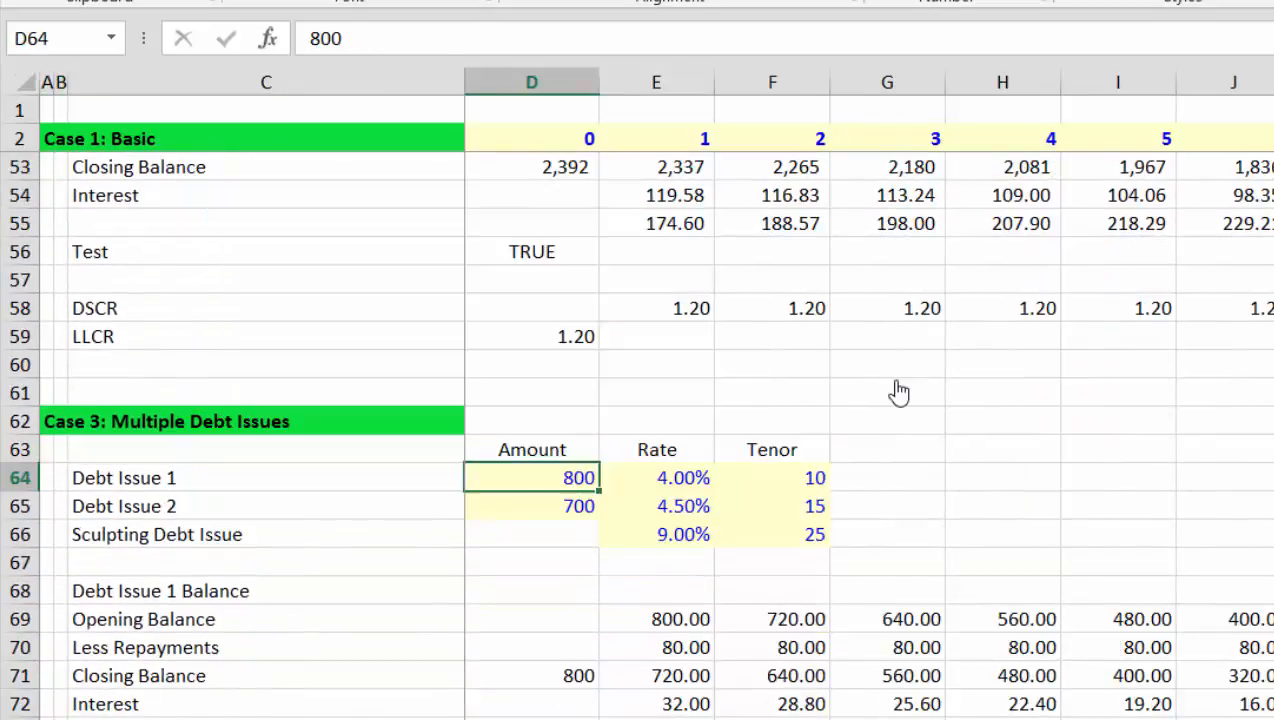
{"action": "key", "text": "Down"}
{"action": "key", "text": "Up"}
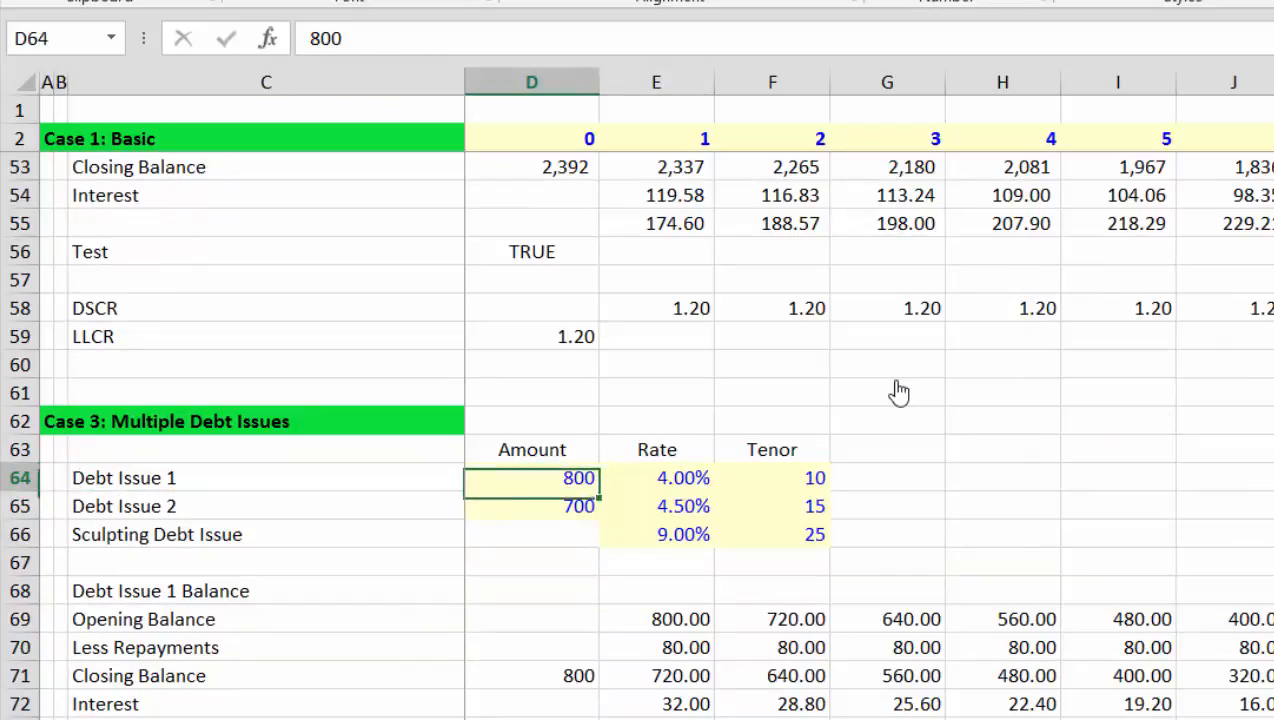
{"action": "key", "text": "Down"}
{"action": "key", "text": "Up"}
{"action": "type", "text": "7"}
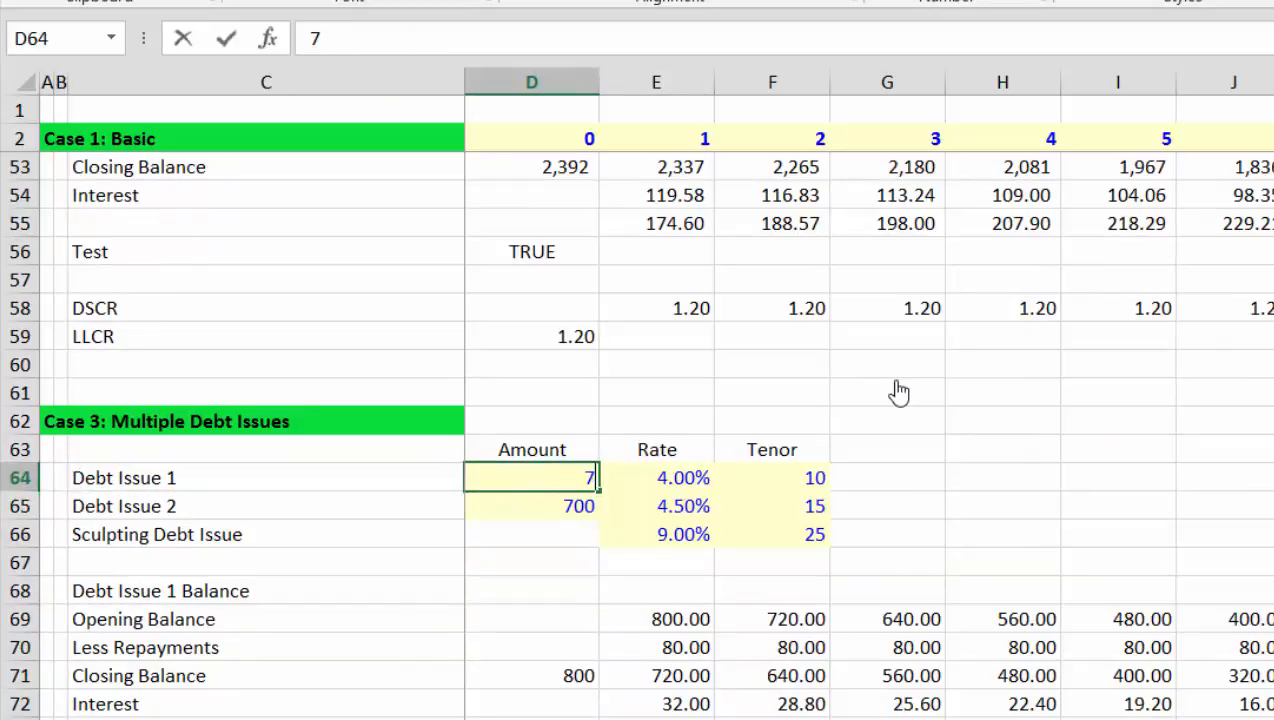
{"action": "type", "text": "00"}
{"action": "key", "text": "Return"}
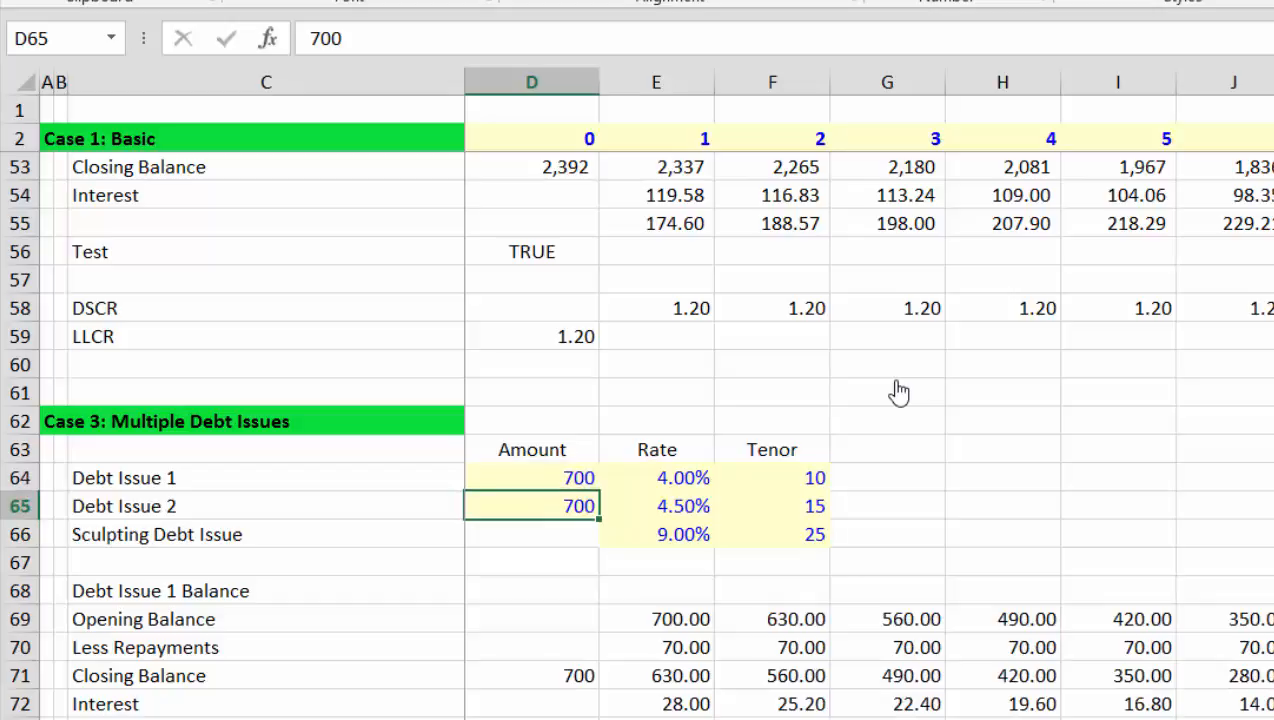
{"action": "type", "text": "50"}
{"action": "key", "text": "Down"}
- Look over the Debt Issue 1 and Debt Issue 2 balance schedules below the inputs
{"action": "key", "text": "Down"}
{"action": "key", "text": "Down"}
{"action": "key", "text": "Down"}
{"action": "key", "text": "Down"}
{"action": "key", "text": "Down"}
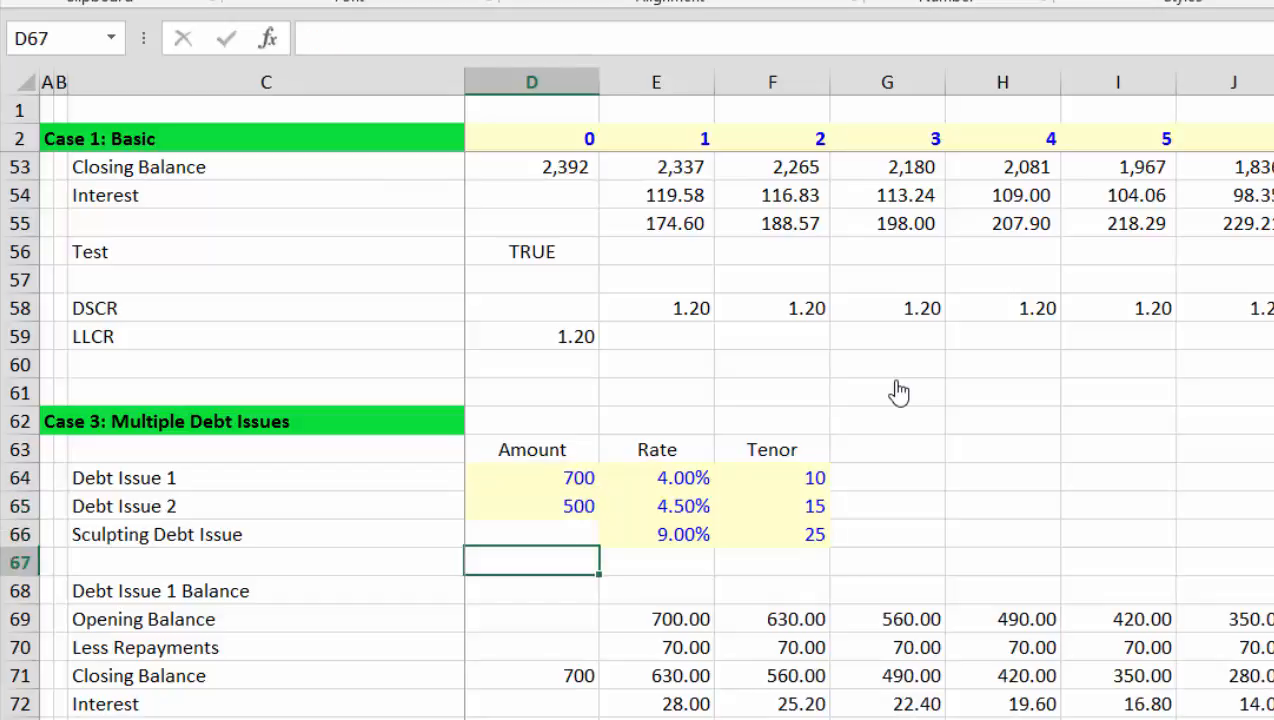
{"action": "key", "text": "Down"}
{"action": "key", "text": "Down"}
{"action": "key", "text": "Down"}
{"action": "key", "text": "Down"}
{"action": "key", "text": "Down"}
{"action": "key", "text": "Down"}
{"action": "key", "text": "Down"}
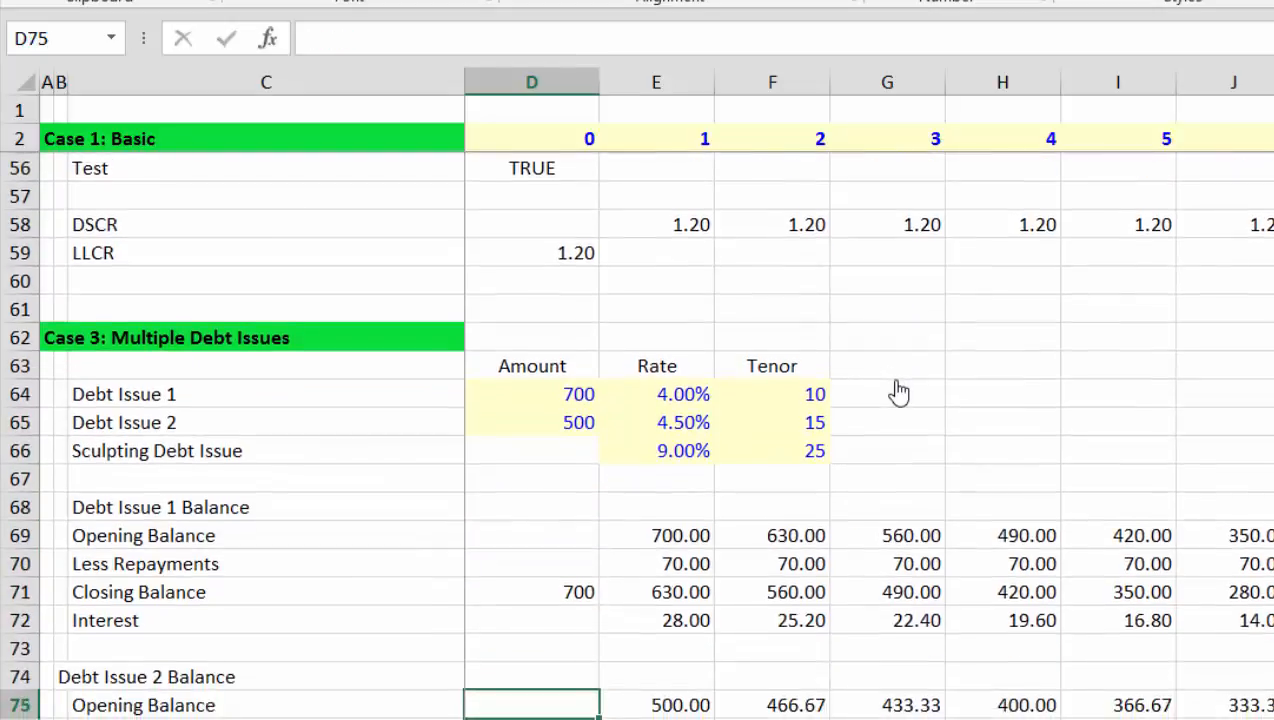
- Examine the Debt Issue 1 balance schedule, including the closing balance formulas in D71 and E71
{"action": "key", "text": "Up"}
{"action": "key", "text": "Up"}
{"action": "key", "text": "Up"}
{"action": "key", "text": "Up"}
{"action": "key", "text": "Up"}
{"action": "key", "text": "Up"}
{"action": "key", "text": "Up"}
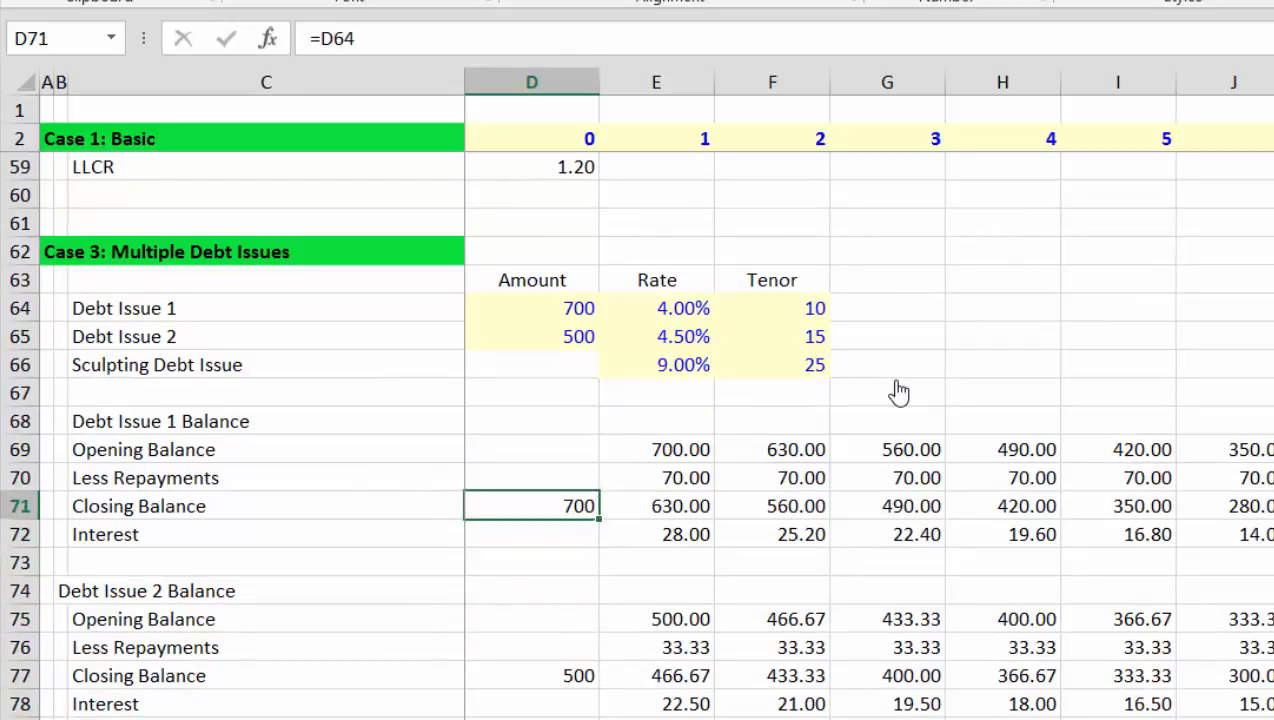
{"action": "key", "text": "Up"}
{"action": "key", "text": "Up"}
{"action": "key", "text": "Right"}
{"action": "key", "text": "Down"}
{"action": "key", "text": "Down"}
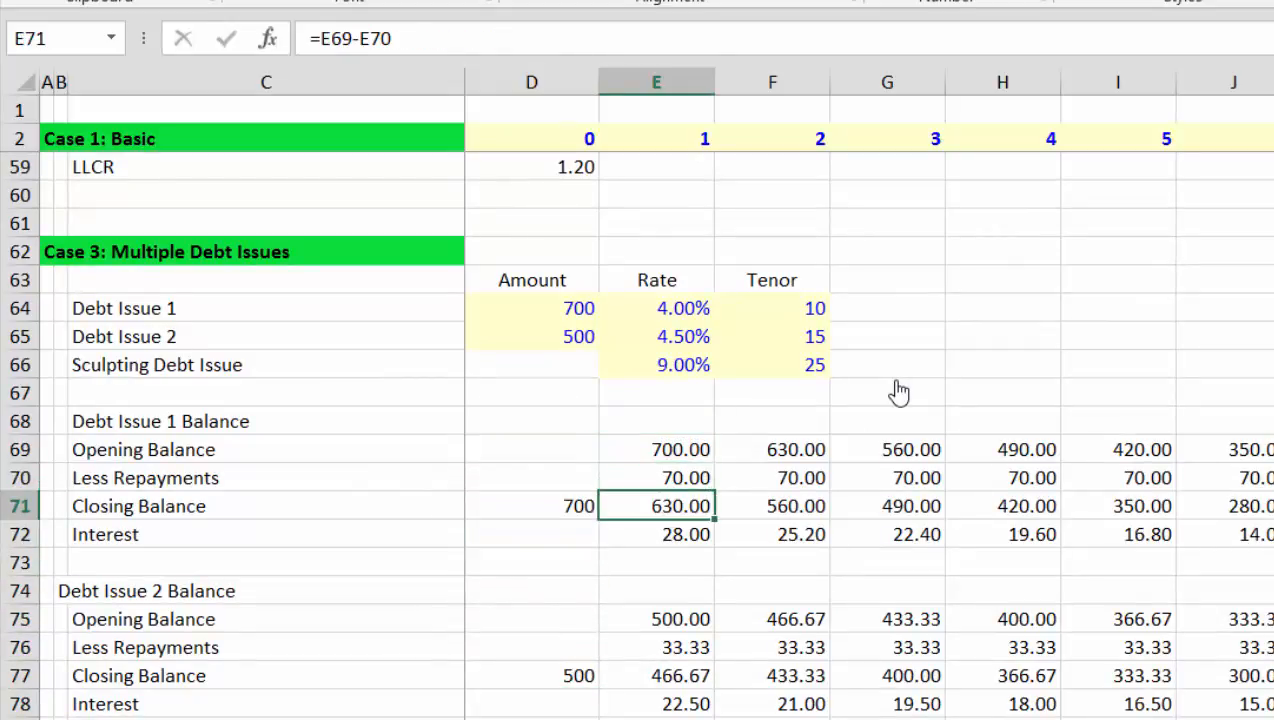
{"action": "key", "text": "Left"}
{"action": "key", "text": "Right"}
{"action": "key", "text": "Left"}
{"action": "key", "text": "Up"}
{"action": "key", "text": "Up"}
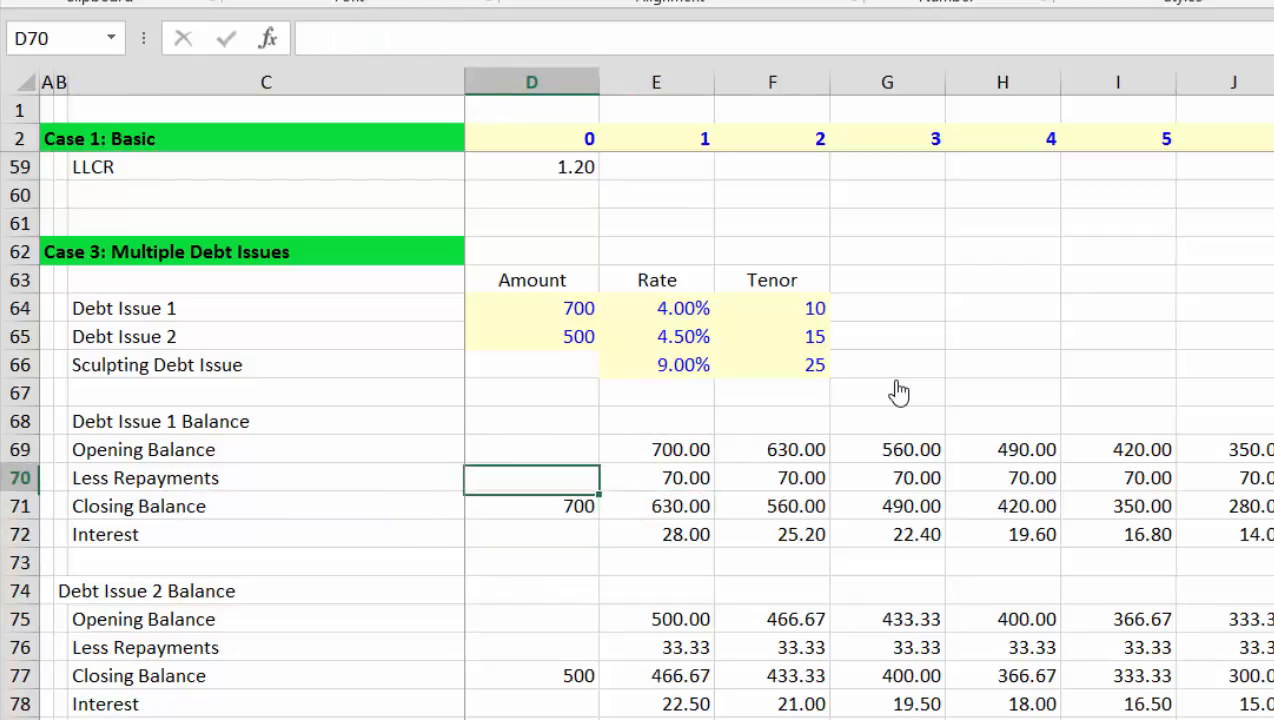
- Link the initial closing balance of Debt Issue 1 in D71 to its amount with =D64
{"action": "key", "text": "Down"}
{"action": "key", "text": "Down"}
{"action": "type", "text": "="}
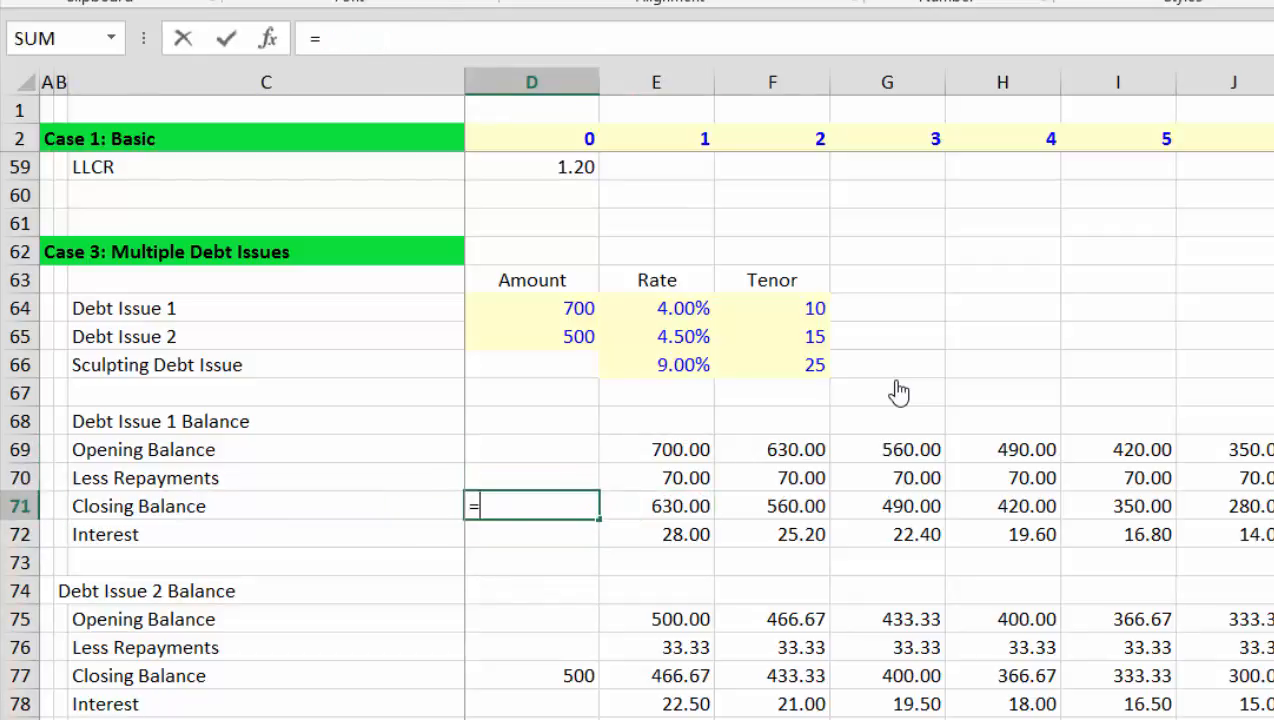
{"action": "key", "text": "Up"}
{"action": "key", "text": "Up"}
{"action": "key", "text": "Up"}
{"action": "key", "text": "Up"}
{"action": "key", "text": "Up"}
{"action": "key", "text": "Up"}
{"action": "key", "text": "Up"}
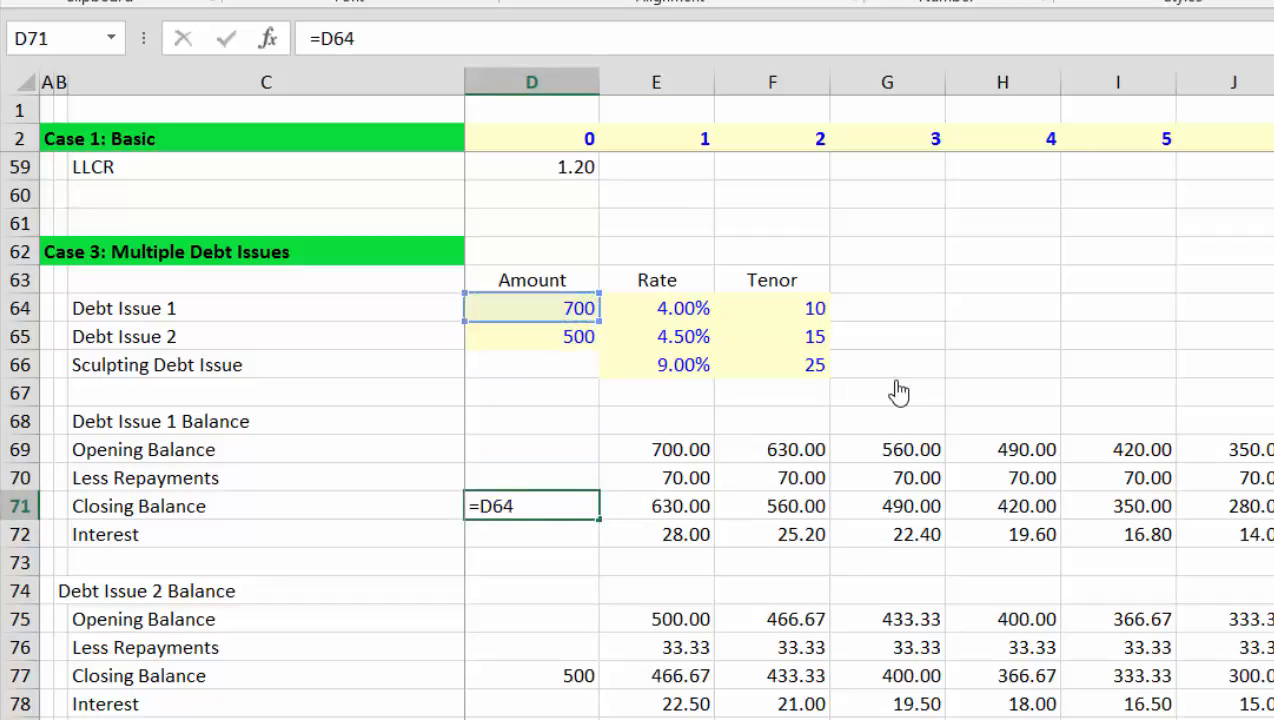
{"action": "key", "text": "Return"}
- Set the year 1 opening balance of Debt Issue 1 in E69 to the prior closing balance, =D71
{"action": "key", "text": "Up"}
{"action": "key", "text": "Up"}
{"action": "key", "text": "Up"}
{"action": "key", "text": "Right"}
{"action": "type", "text": "="}
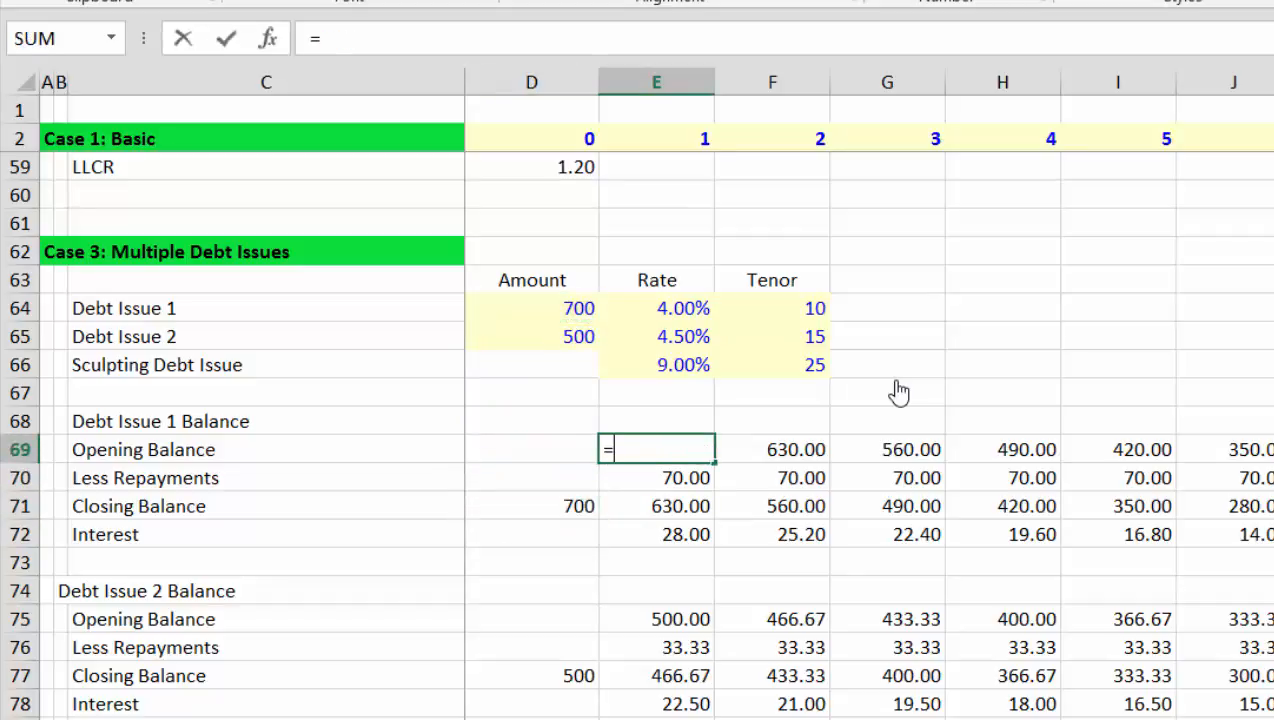
{"action": "key", "text": "Down"}
{"action": "key", "text": "Down"}
{"action": "key", "text": "Left"}
{"action": "key", "text": "Return"}
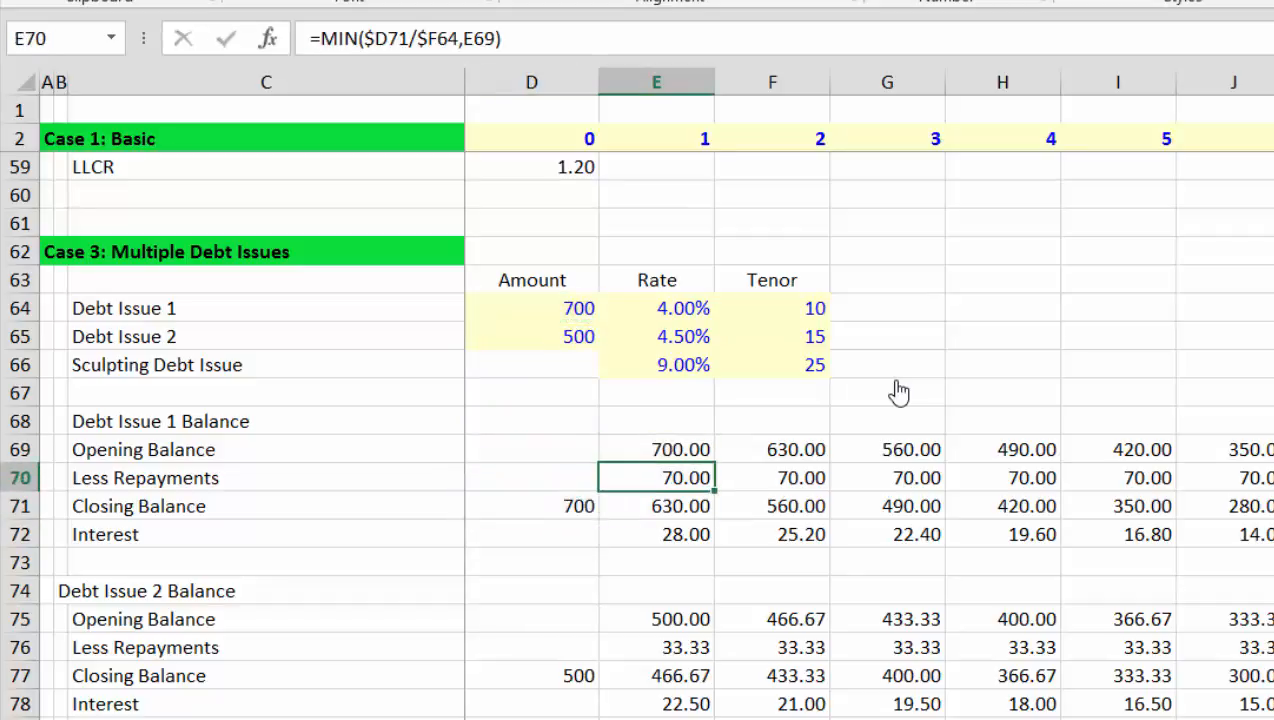
- Enter the year 1 repayment of Debt Issue 1 in E70 as the initial balance divided by the tenor, =$D$71/$F$64
{"action": "type", "text": "="}
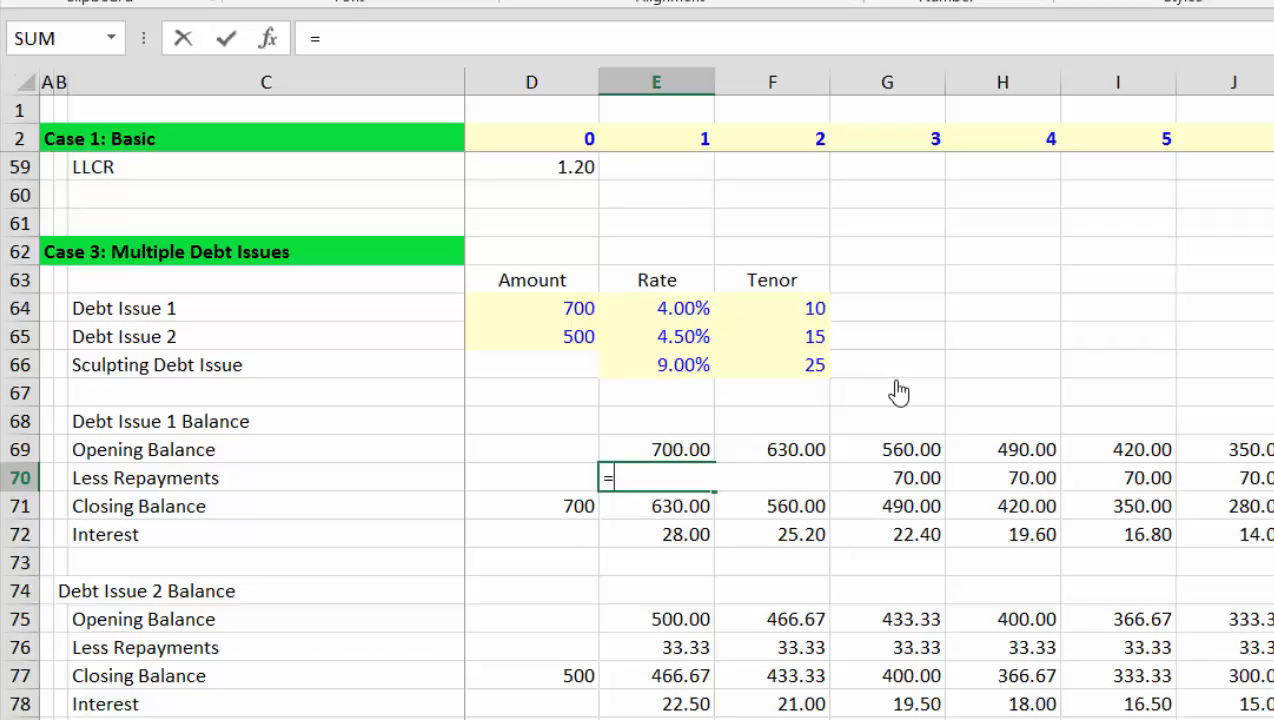
{"action": "key", "text": "Down"}
{"action": "key", "text": "Left"}
{"action": "key", "text": "F4"}
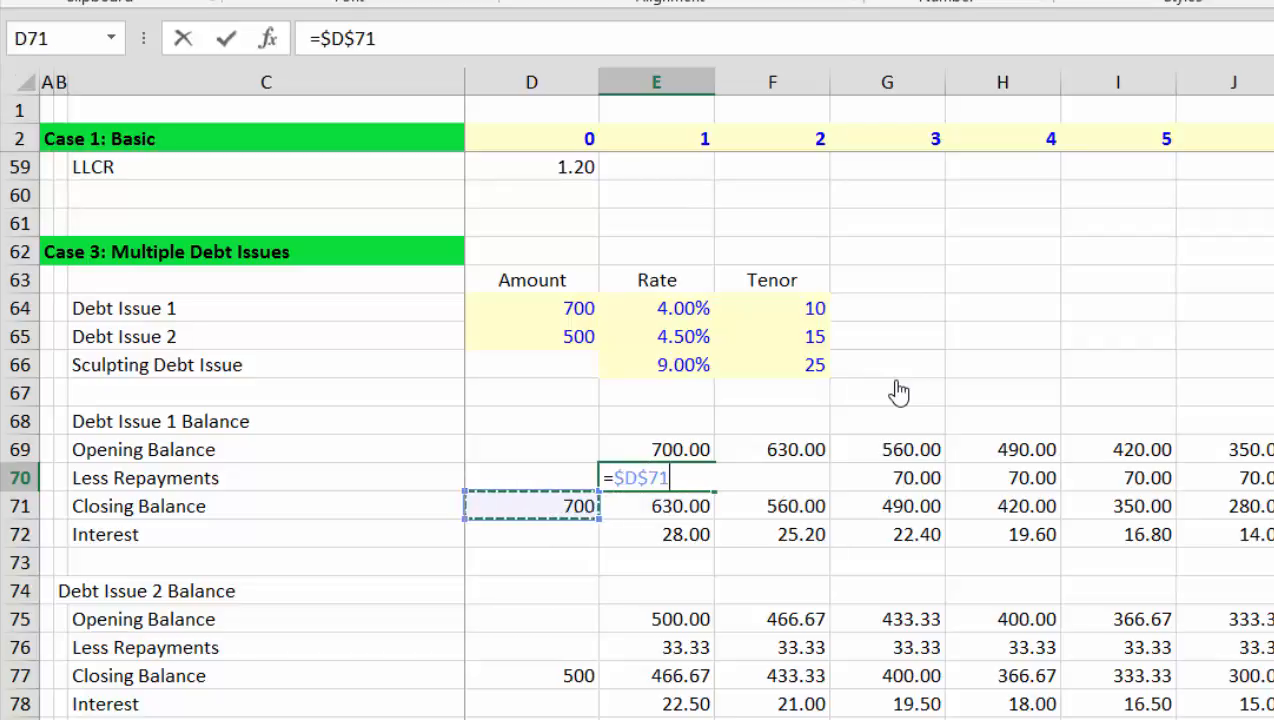
{"action": "type", "text": "/"}
{"action": "key", "text": "Up"}
{"action": "key", "text": "Up"}
{"action": "key", "text": "Up"}
{"action": "key", "text": "Up"}
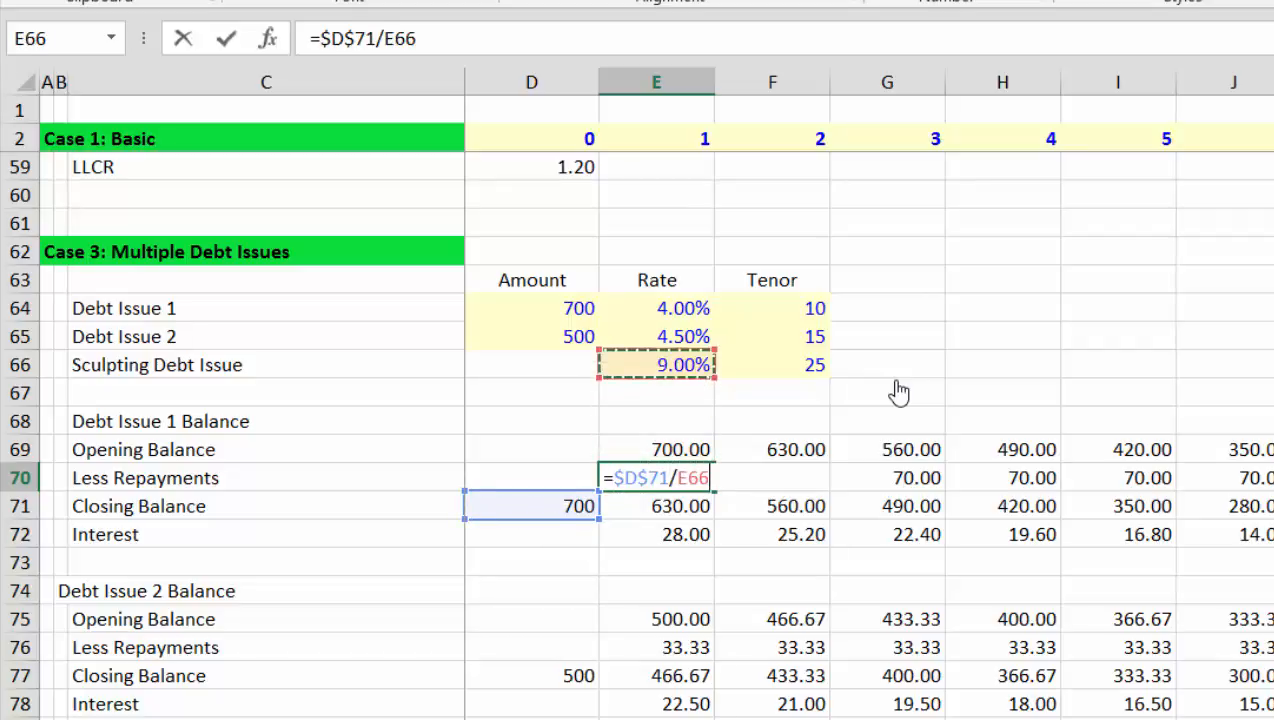
{"action": "key", "text": "Up"}
{"action": "key", "text": "Up"}
{"action": "key", "text": "Right"}
{"action": "key", "text": "F4"}
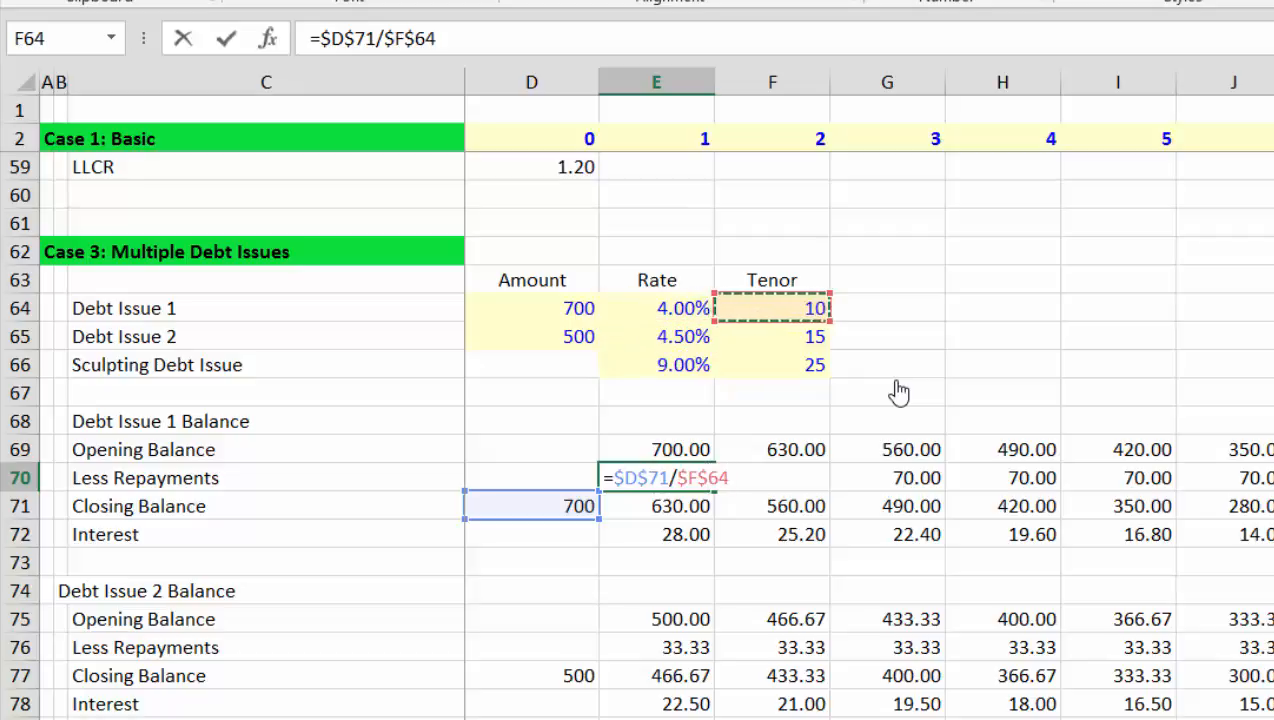
{"action": "key", "text": "ctrl+Return"}
- Cap the E70 repayment at the opening balance with =MIN($D$71/$F$64,E69) and copy it across the years
{"action": "key", "text": "F2"}
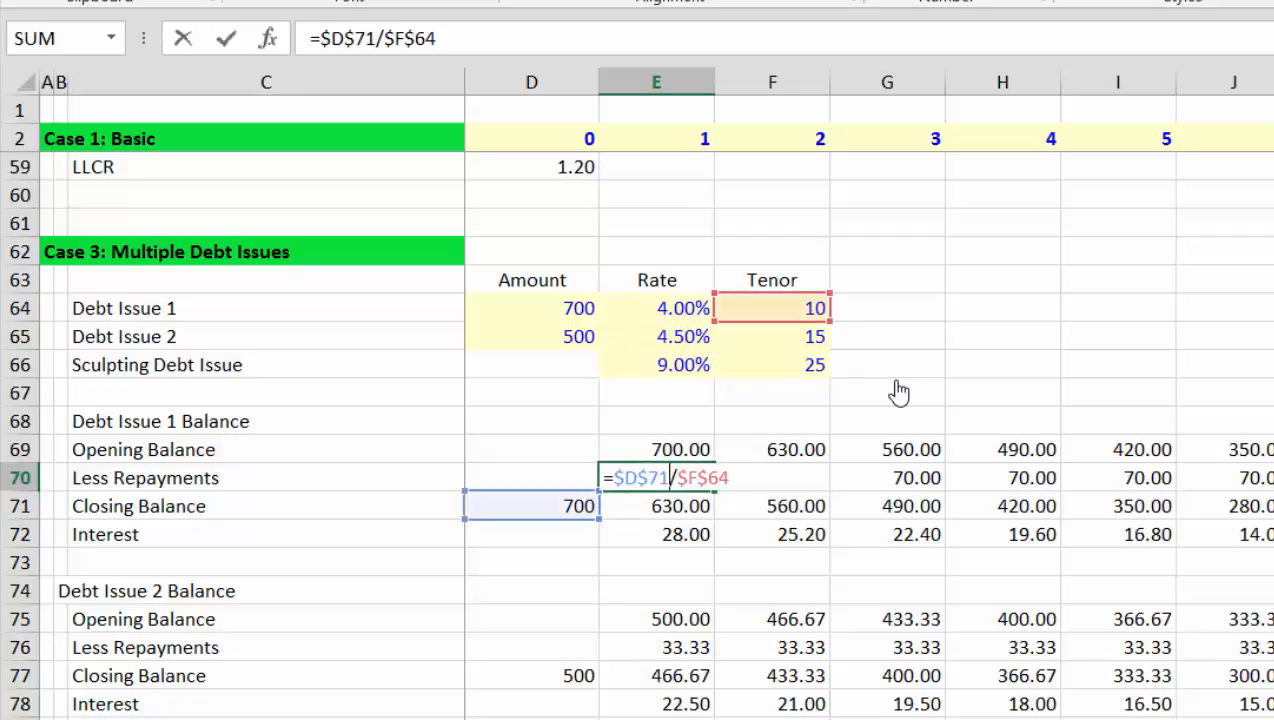
{"action": "type", "text": "min("}
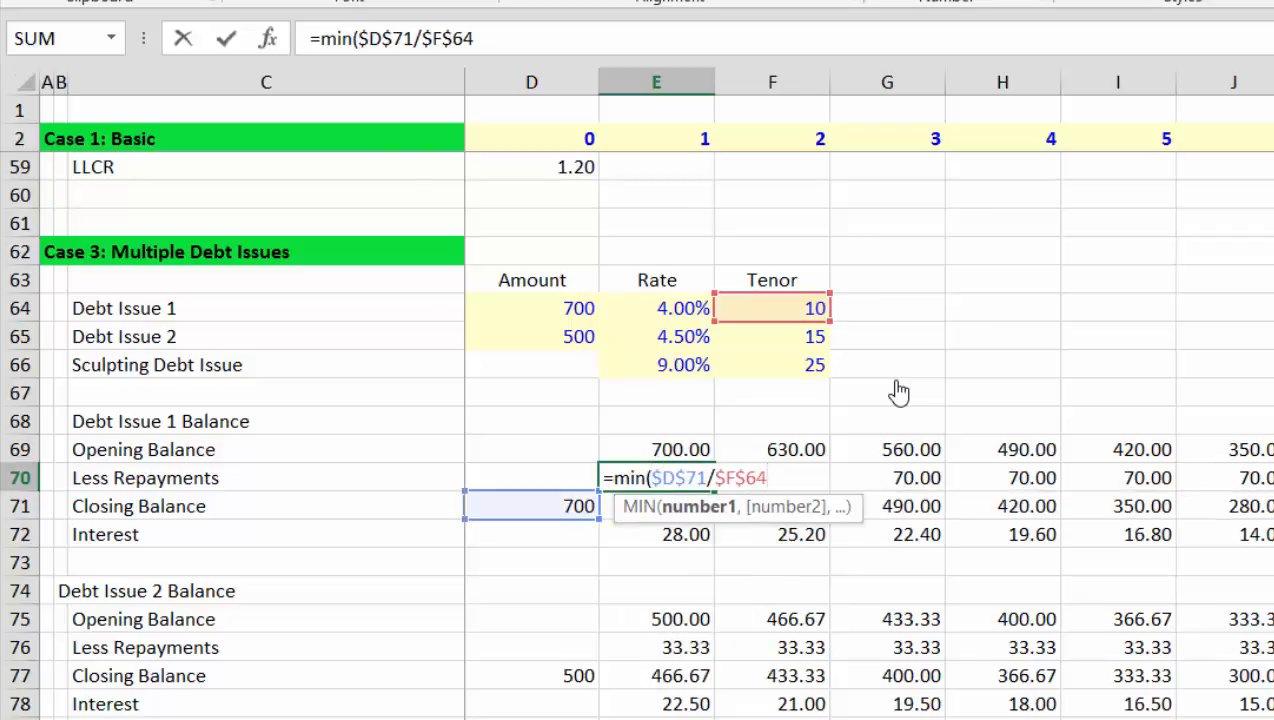
{"action": "type", "text": ";"}
{"action": "key", "text": "Return"}
{"action": "key", "text": "Return"}
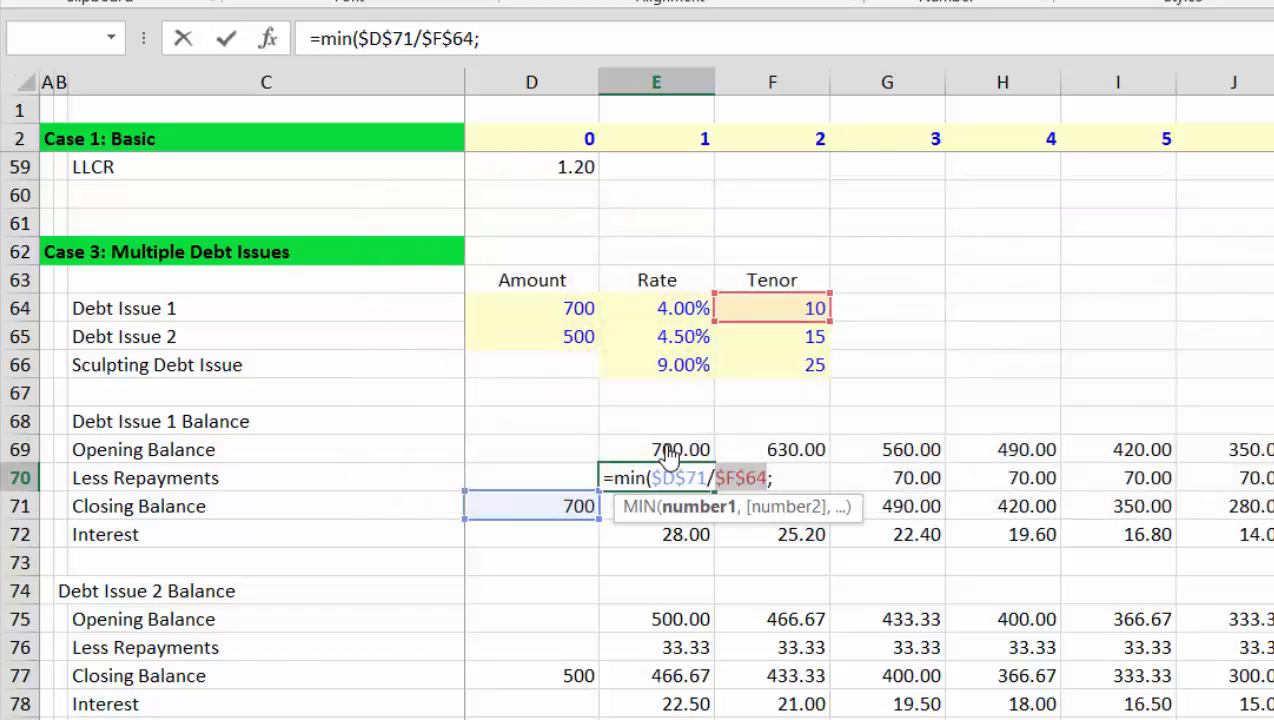
{"action": "type", "text": ","}
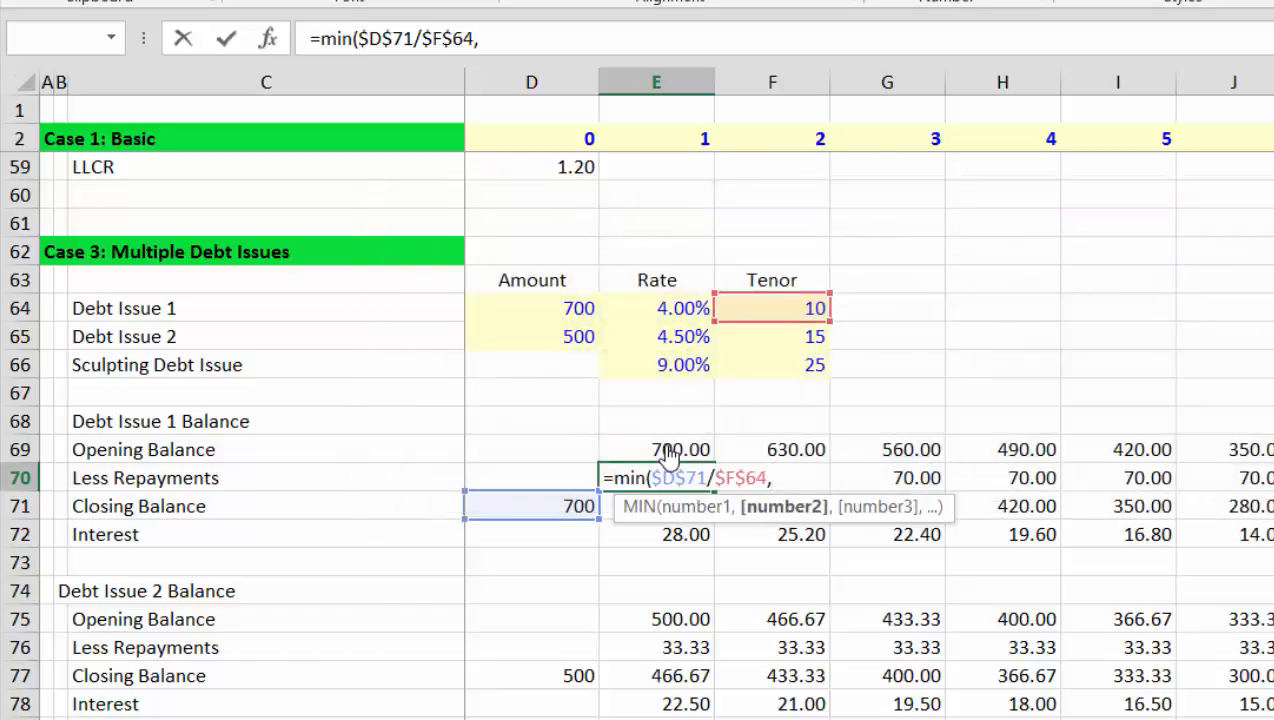
{"action": "left_click", "coordinate": [668, 455]}
{"action": "key", "text": "ctrl+Return"}
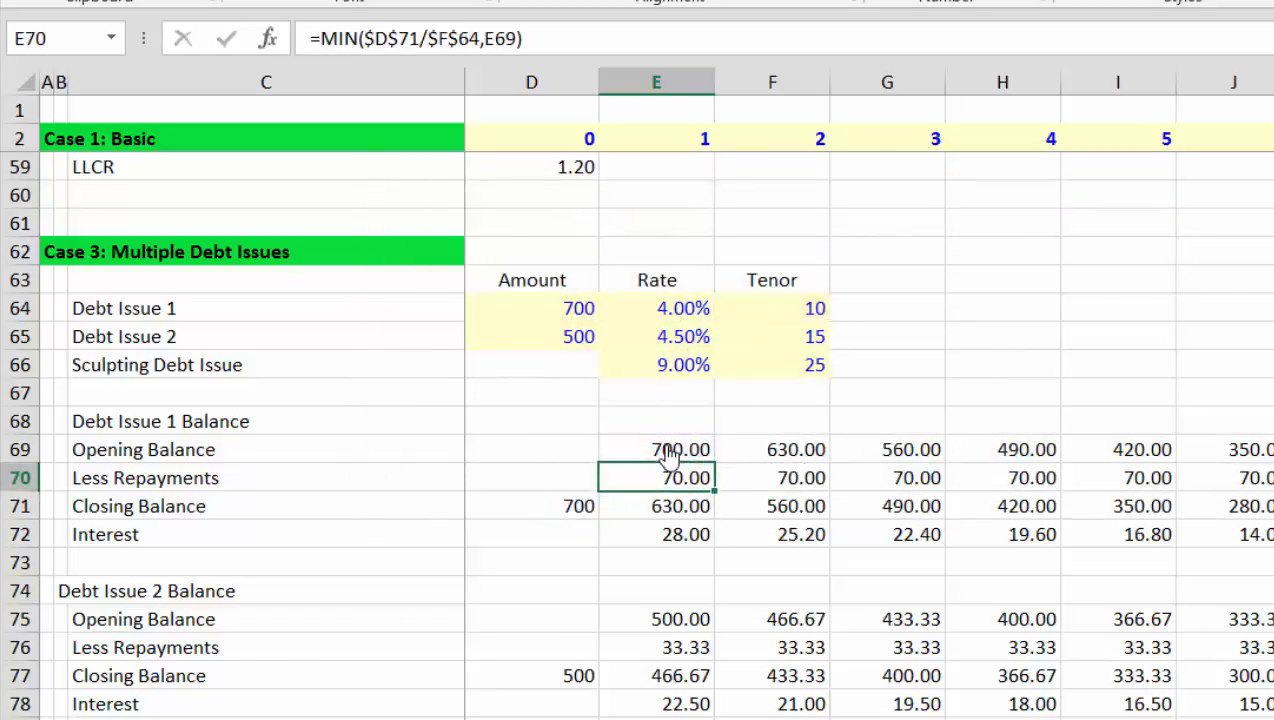
{"action": "key", "text": "ctrl+shift+Right"}
{"action": "key", "text": "ctrl+r"}
- Enter the year 1 closing balance of Debt Issue 1 in E71 as opening balance less repayments, =E69-E70
{"action": "key", "text": "Down"}
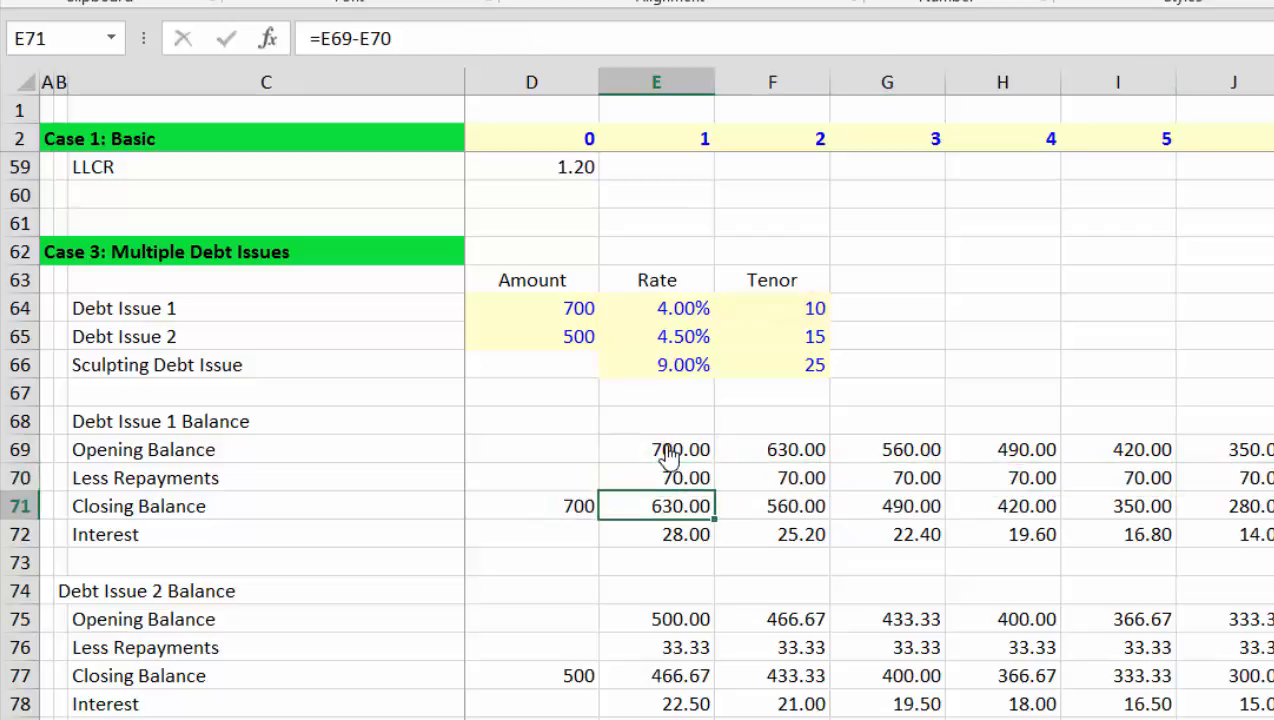
{"action": "type", "text": "="}
{"action": "key", "text": "Up"}
{"action": "key", "text": "Up"}
{"action": "type", "text": "-"}
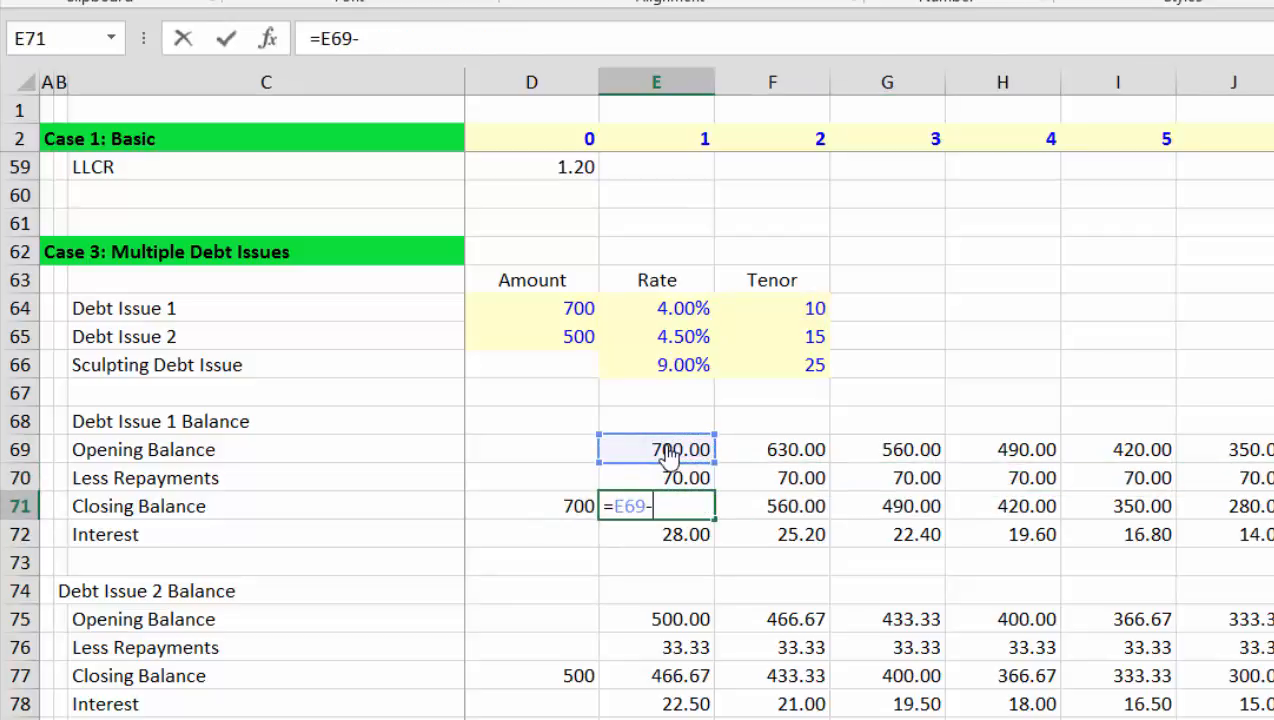
{"action": "key", "text": "Up"}
{"action": "key", "text": "Return"}
{"action": "key", "text": "Up"}
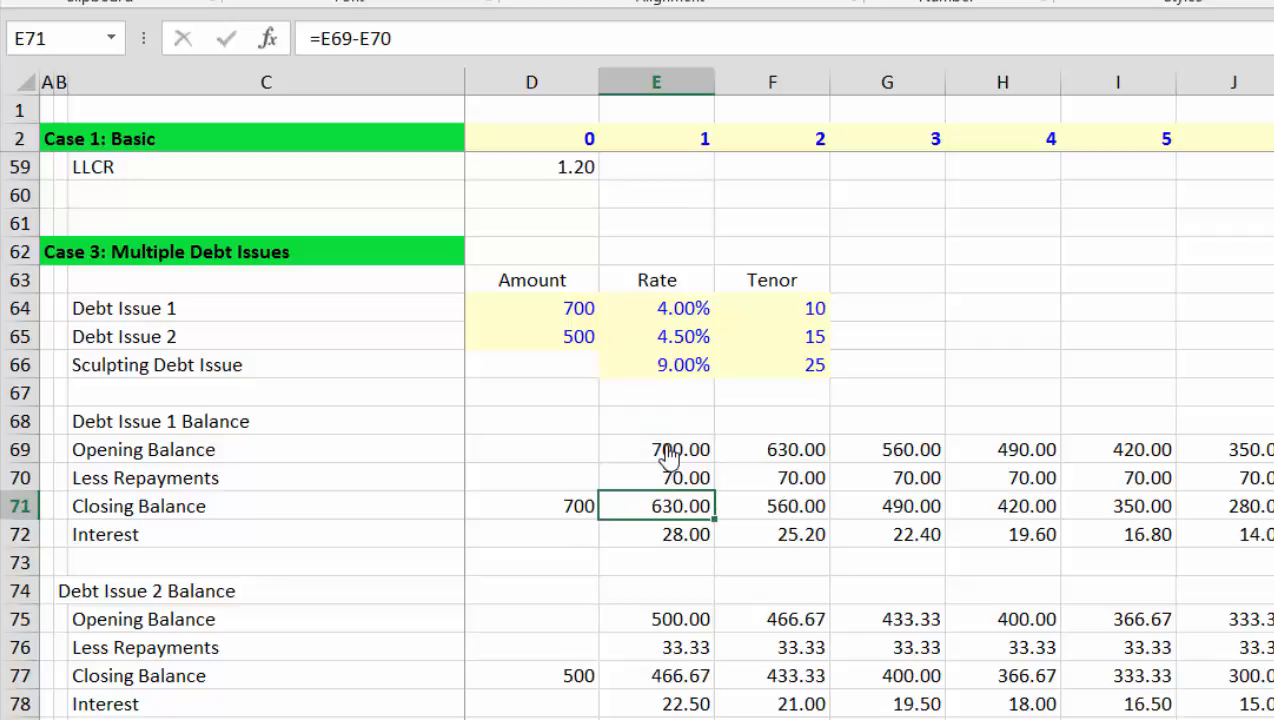
{"action": "key", "text": "ctrl+shift+Right"}
- Enter the year 1 interest of Debt Issue 1 in E72 as =E69*E64 and copy it across the years
{"action": "key", "text": "Down"}
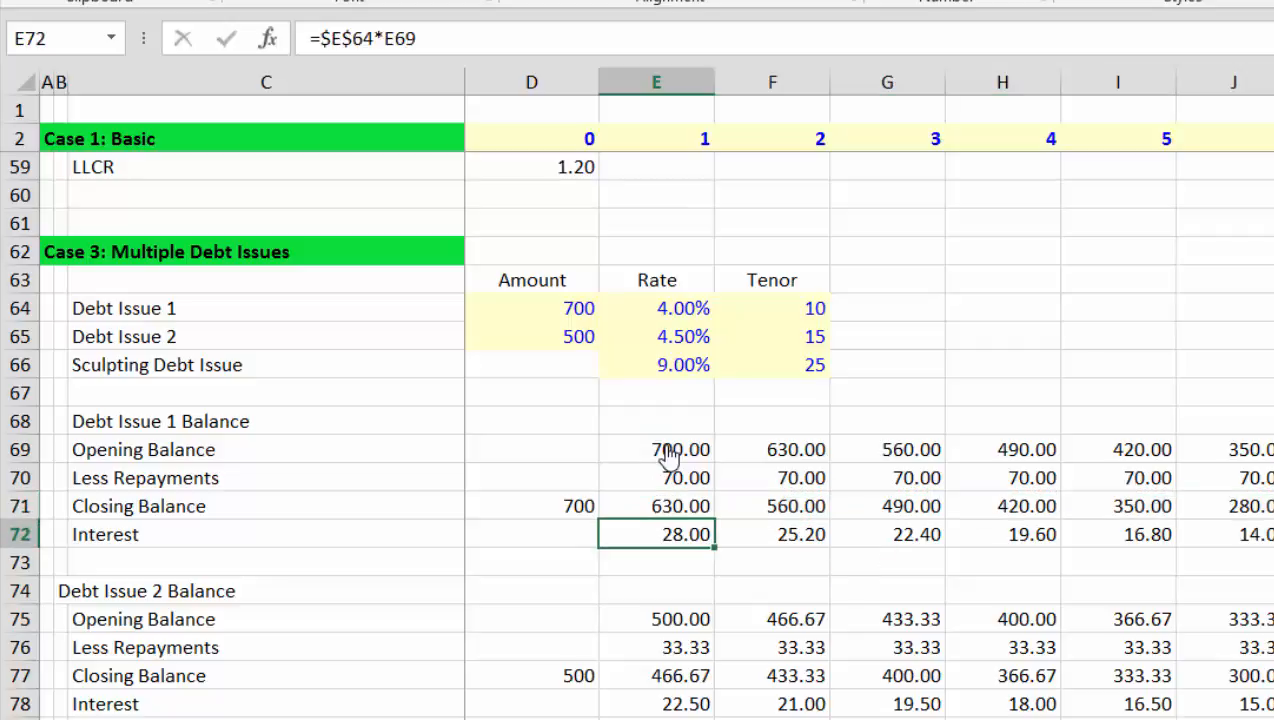
{"action": "type", "text": "="}
{"action": "key", "text": "Up"}
{"action": "key", "text": "Up"}
{"action": "key", "text": "Up"}
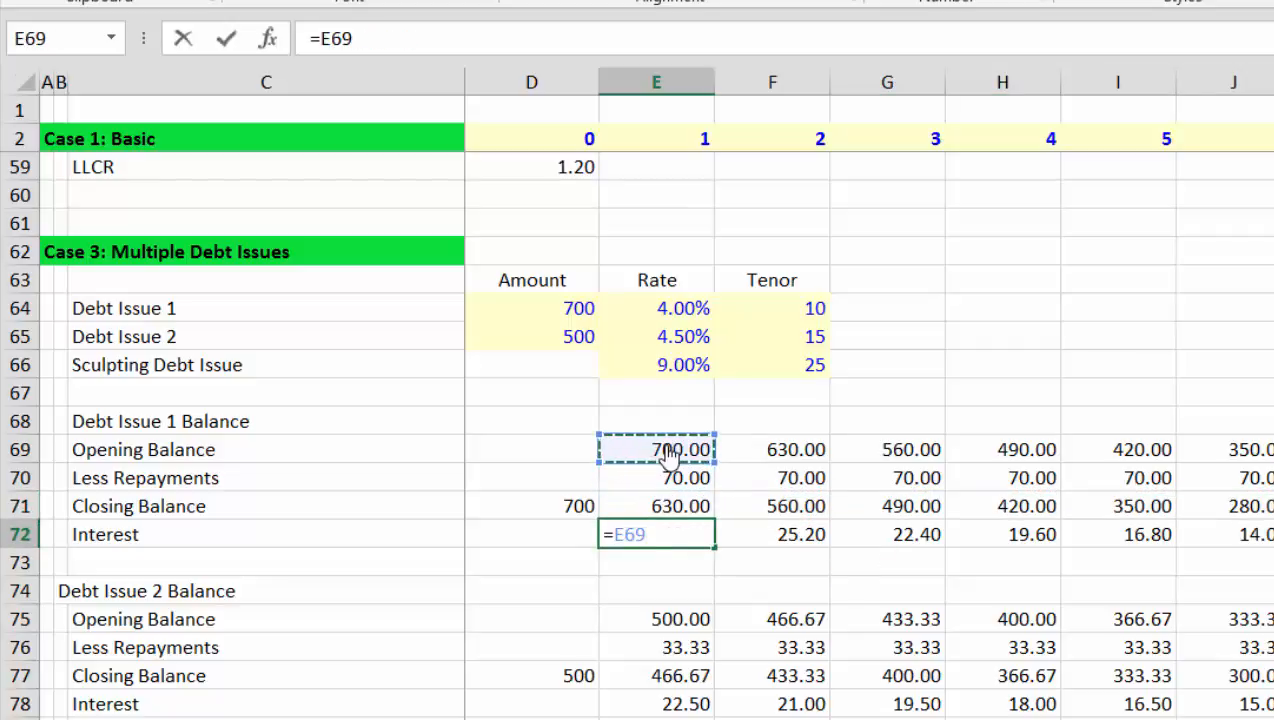
{"action": "type", "text": "*"}
{"action": "key", "text": "Up"}
{"action": "key", "text": "Up"}
{"action": "key", "text": "Up"}
{"action": "key", "text": "Up"}
{"action": "key", "text": "Up"}
{"action": "key", "text": "Up"}
{"action": "key", "text": "Up"}
{"action": "key", "text": "Up"}
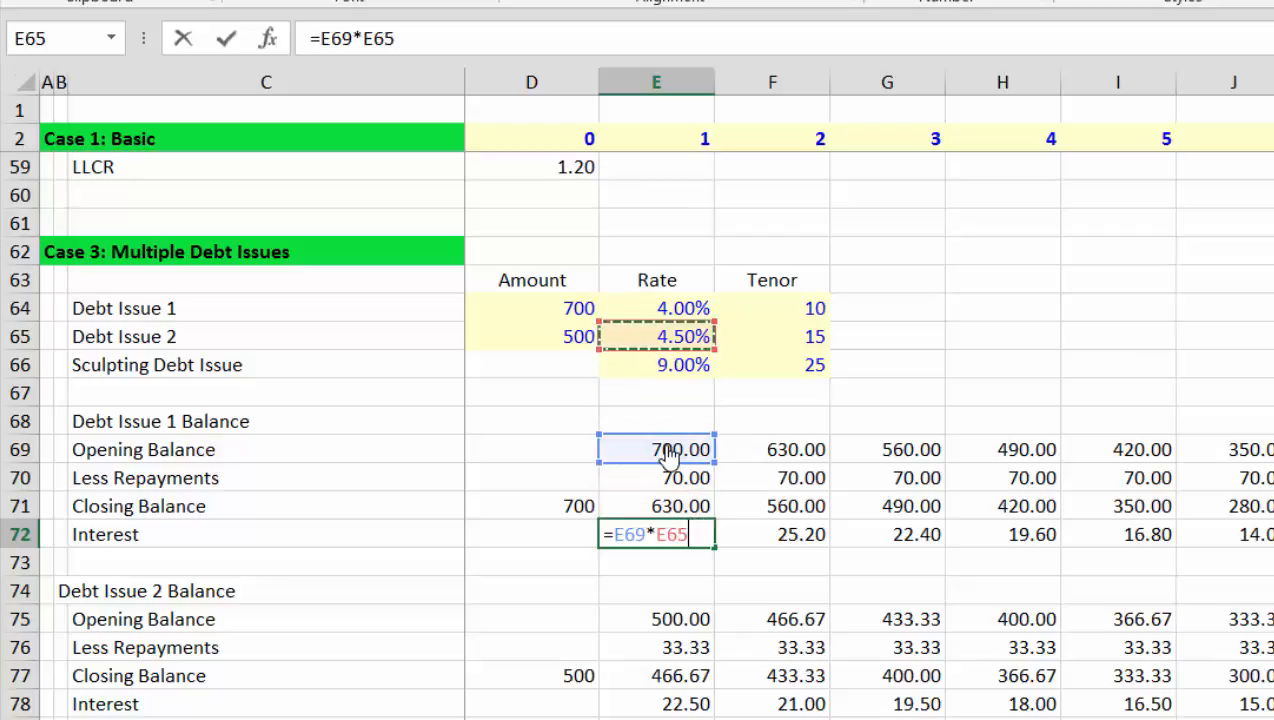
{"action": "key", "text": "Return"}
{"action": "key", "text": "Up"}
{"action": "key", "text": "ctrl+shift+Right"}
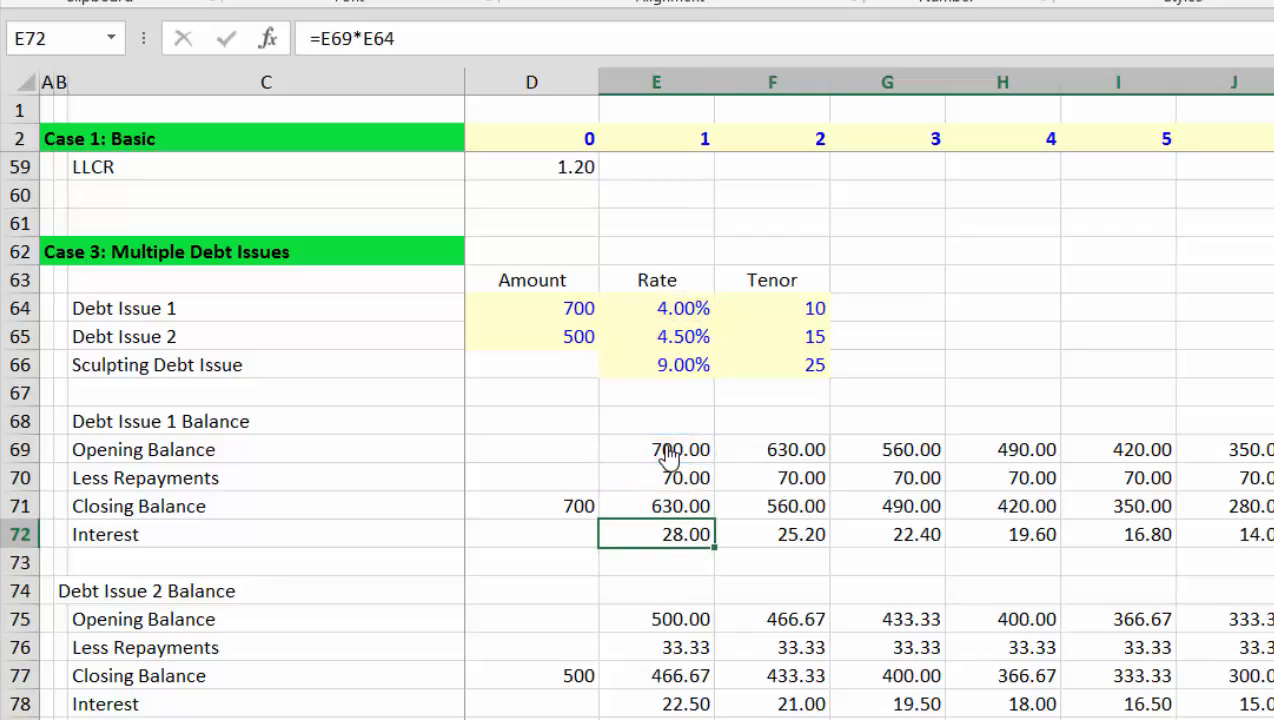
{"action": "key", "text": "ctrl+r"}
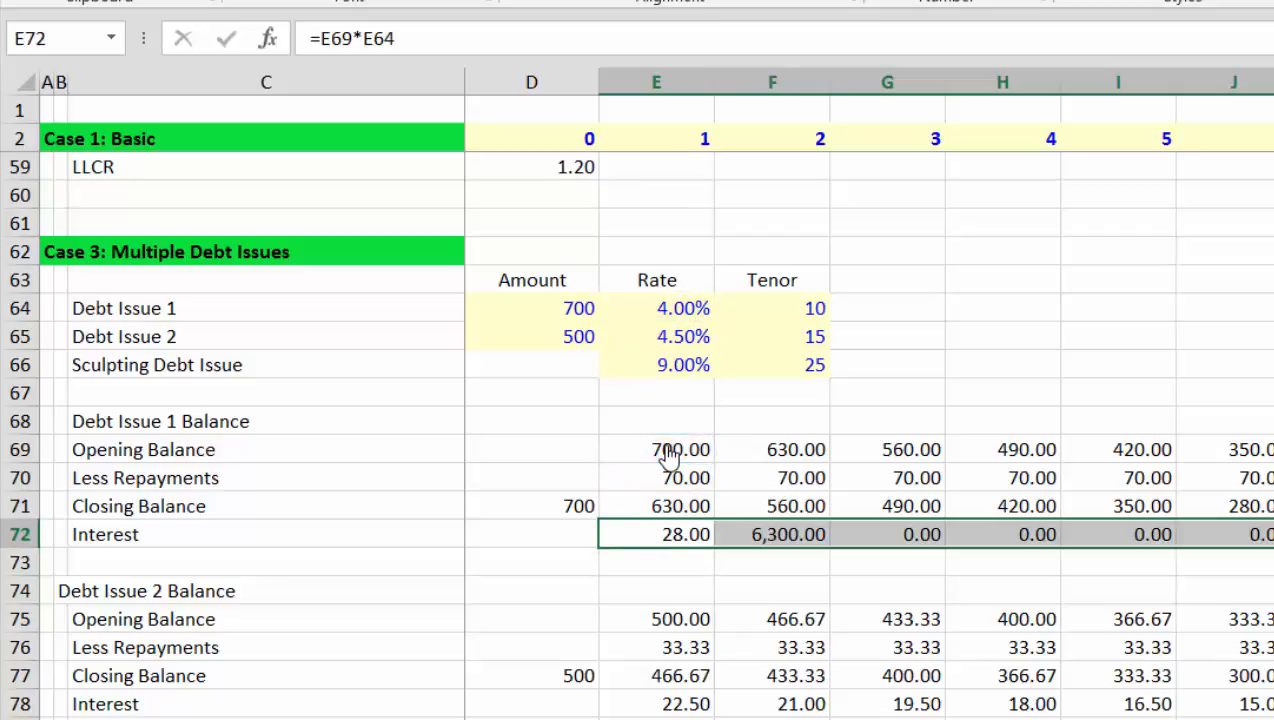
- Make the rate reference in E72 absolute, =E69*$E$64, and copy the interest formula across the row again
{"action": "key", "text": "F2"}
{"action": "key", "text": "F4"}
{"action": "key", "text": "Return"}
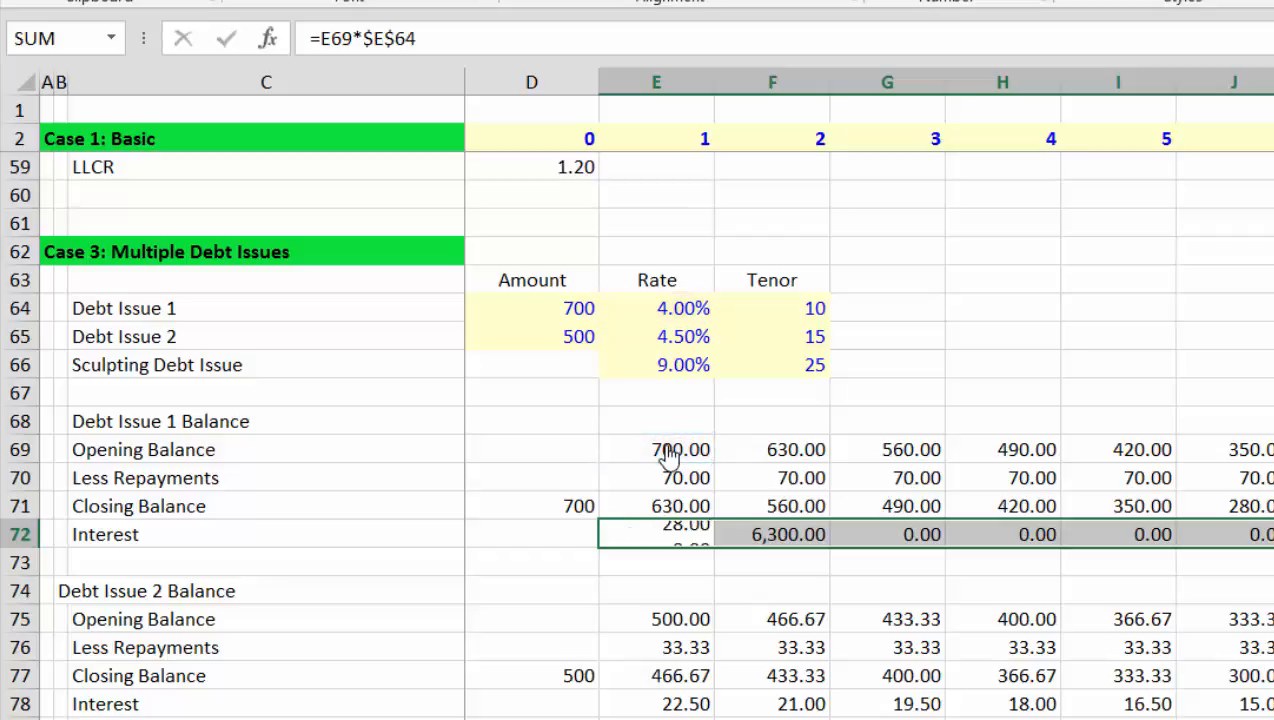
{"action": "key", "text": "Up"}
{"action": "key", "text": "Down"}
{"action": "key", "text": "Left"}
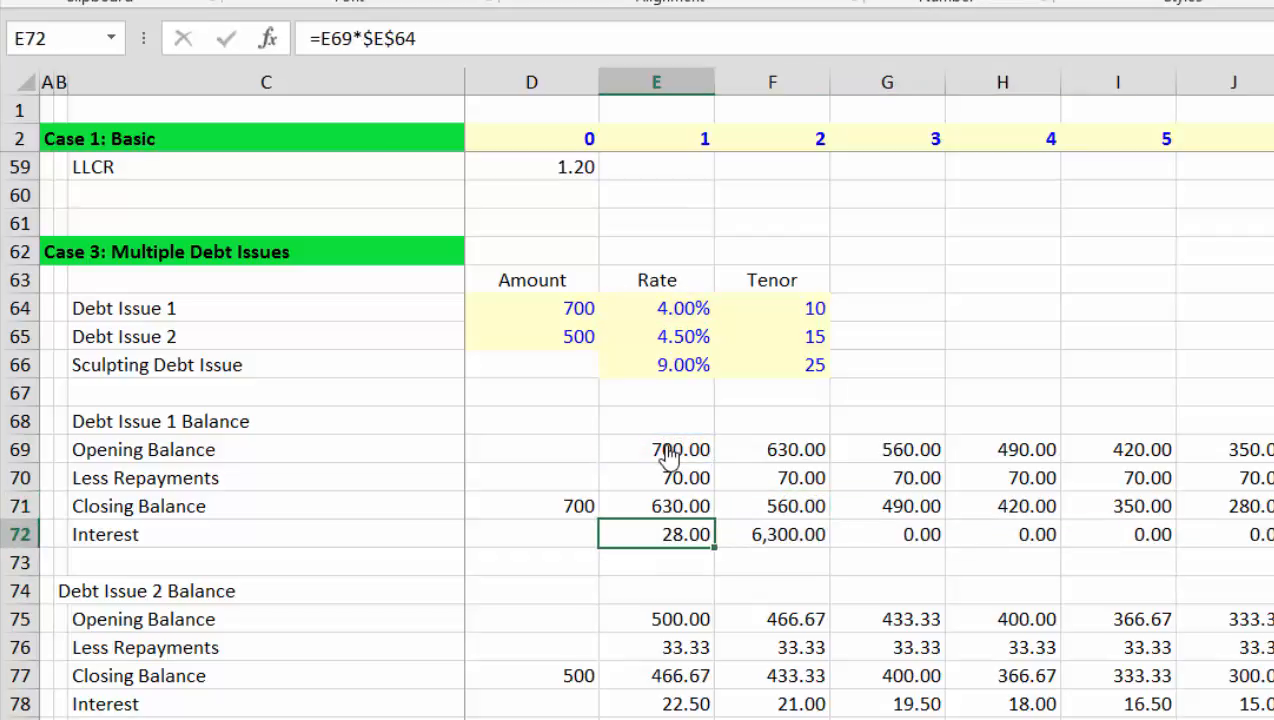
{"action": "key", "text": "ctrl+shift+Right"}
{"action": "key", "text": "ctrl+r"}
- Delete one of the two blank rows between the Debt Issue 2 schedule and the interest rate row
{"action": "key", "text": "Down"}
{"action": "key", "text": "Down"}
{"action": "key", "text": "Down"}
{"action": "key", "text": "Down"}
{"action": "key", "text": "Down"}
{"action": "key", "text": "Down"}
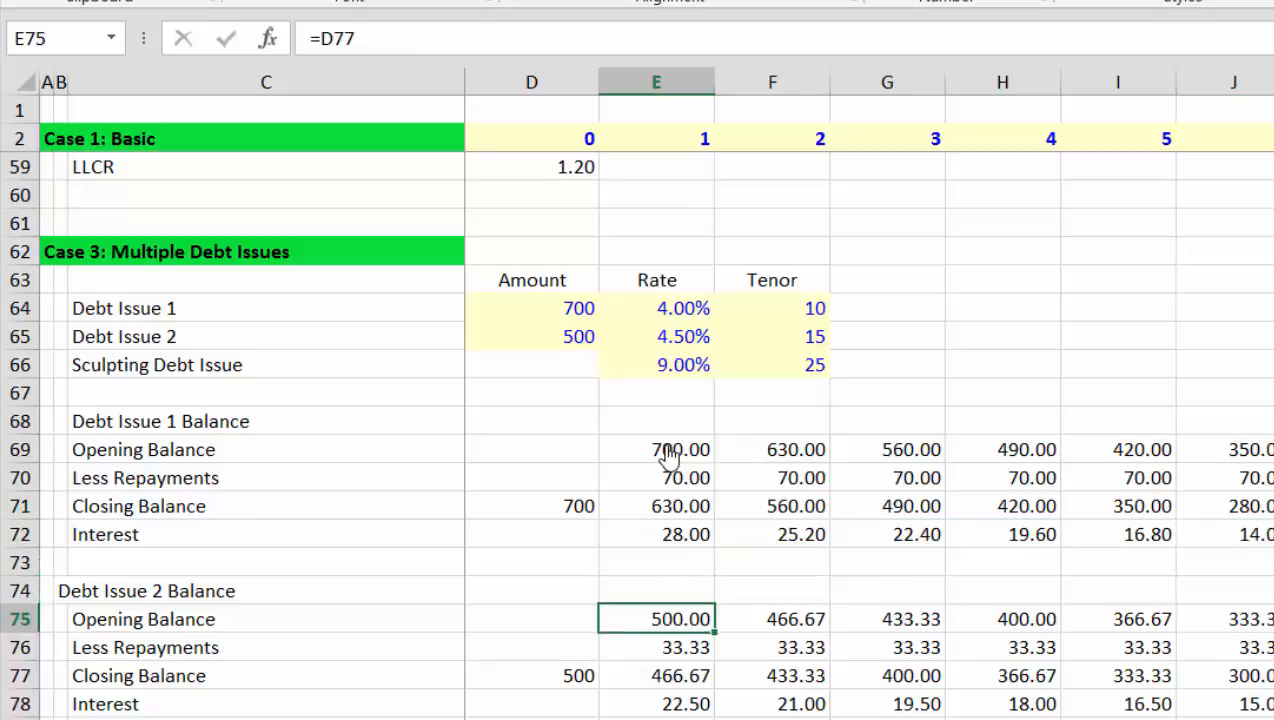
{"action": "key", "text": "Down"}
{"action": "key", "text": "Down"}
{"action": "key", "text": "Down"}
{"action": "key", "text": "Down"}
{"action": "key", "text": "Down"}
{"action": "key", "text": "Down"}
{"action": "key", "text": "Down"}
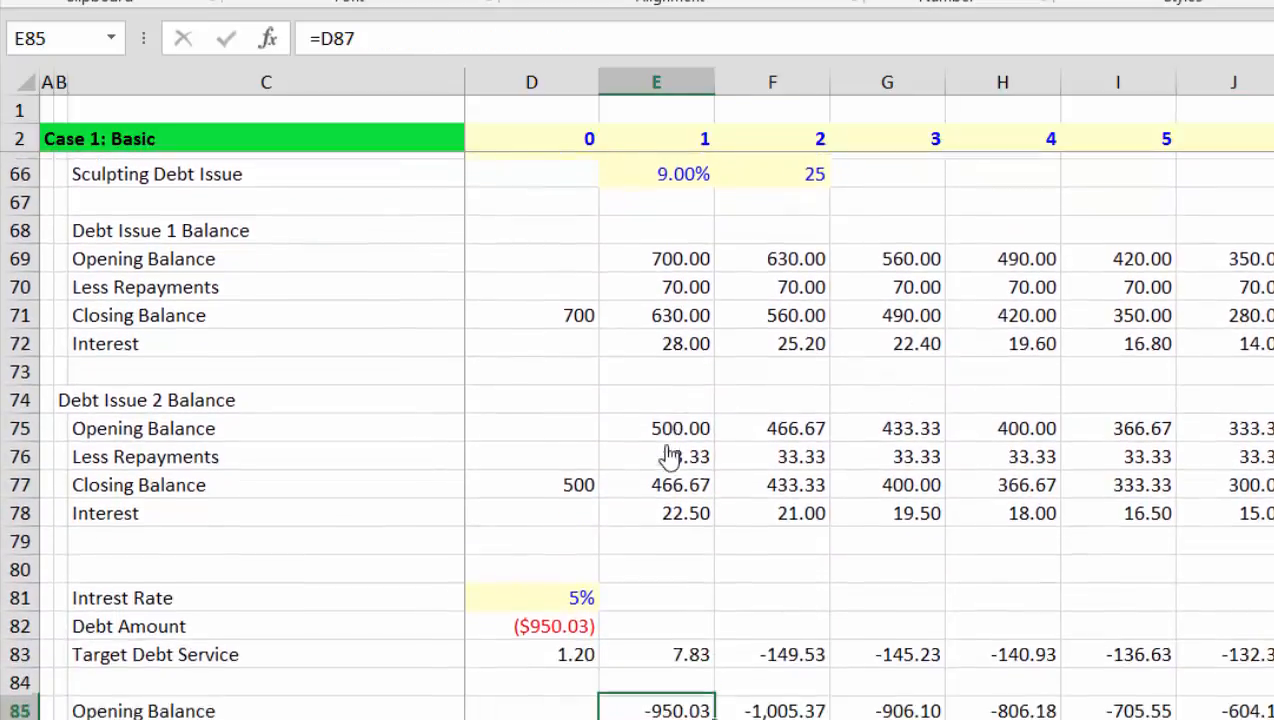
{"action": "key", "text": "Up"}
{"action": "key", "text": "Up"}
{"action": "key", "text": "Up"}
{"action": "key", "text": "Up"}
{"action": "key", "text": "Up"}
{"action": "key", "text": "Up"}
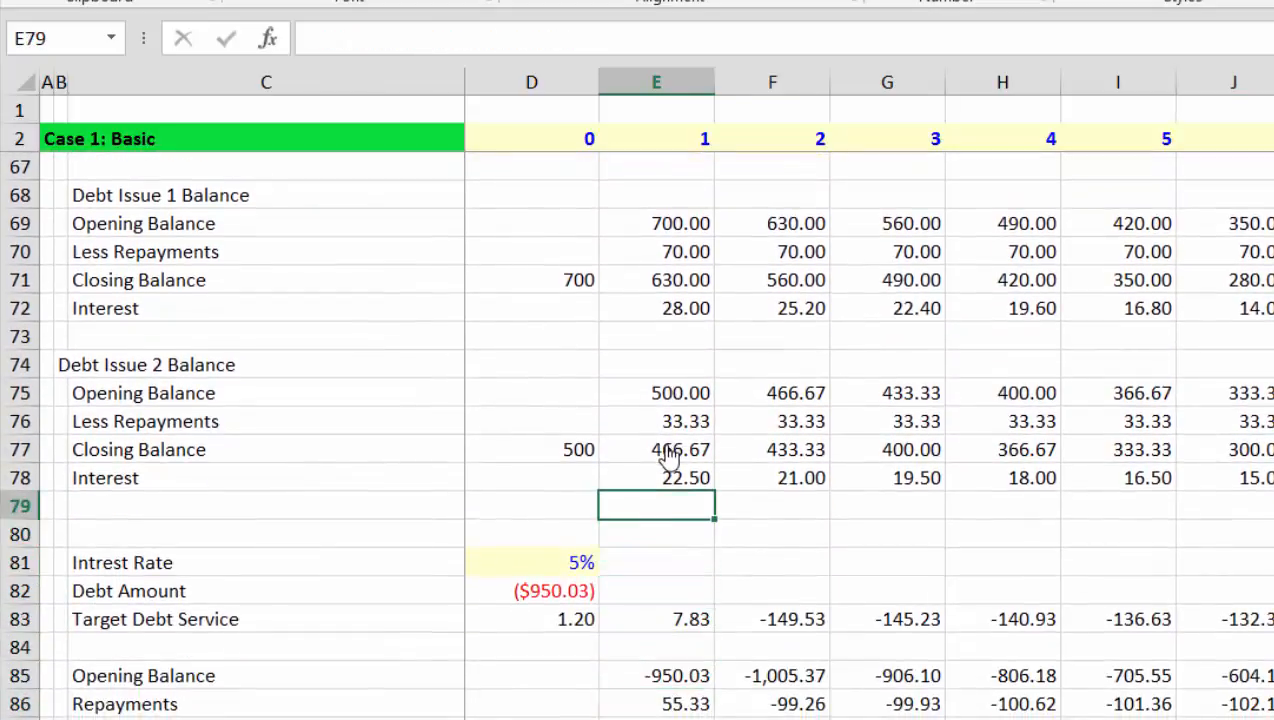
{"action": "key", "text": "shift+space"}
{"action": "key", "text": "ctrl+minus"}
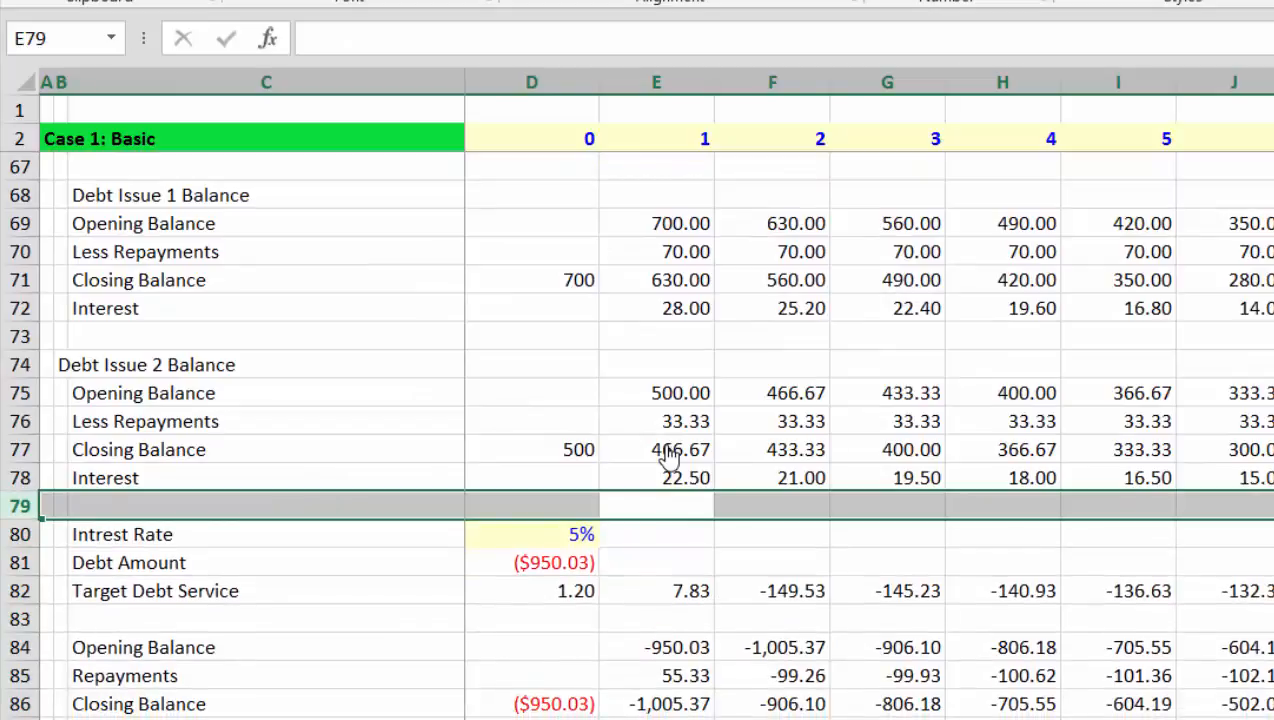
- Insert three blank rows above the Debt Issue 1 Balance heading
{"action": "key", "text": "Up"}
{"action": "key", "text": "Up"}
{"action": "key", "text": "Up"}
{"action": "key", "text": "Up"}
{"action": "key", "text": "Up"}
{"action": "key", "text": "Up"}
{"action": "key", "text": "Up"}
{"action": "key", "text": "Up"}
{"action": "key", "text": "Up"}
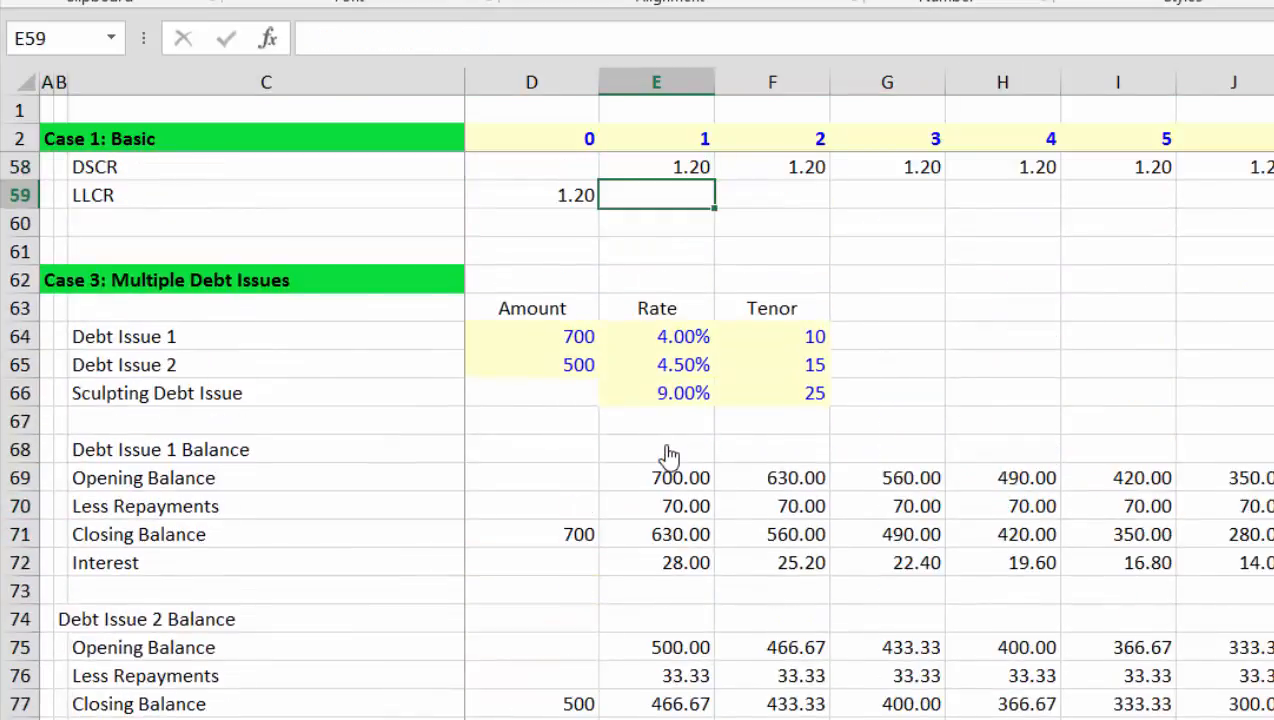
{"action": "key", "text": "Down"}
{"action": "key", "text": "Down"}
{"action": "key", "text": "Down"}
{"action": "key", "text": "Down"}
{"action": "key", "text": "Down"}
{"action": "key", "text": "Down"}
{"action": "key", "text": "Down"}
{"action": "key", "text": "Down"}
{"action": "key", "text": "Down"}
{"action": "key", "text": "Left"}
{"action": "key", "text": "Left"}
{"action": "key", "text": "Left"}
{"action": "key", "text": "Left"}
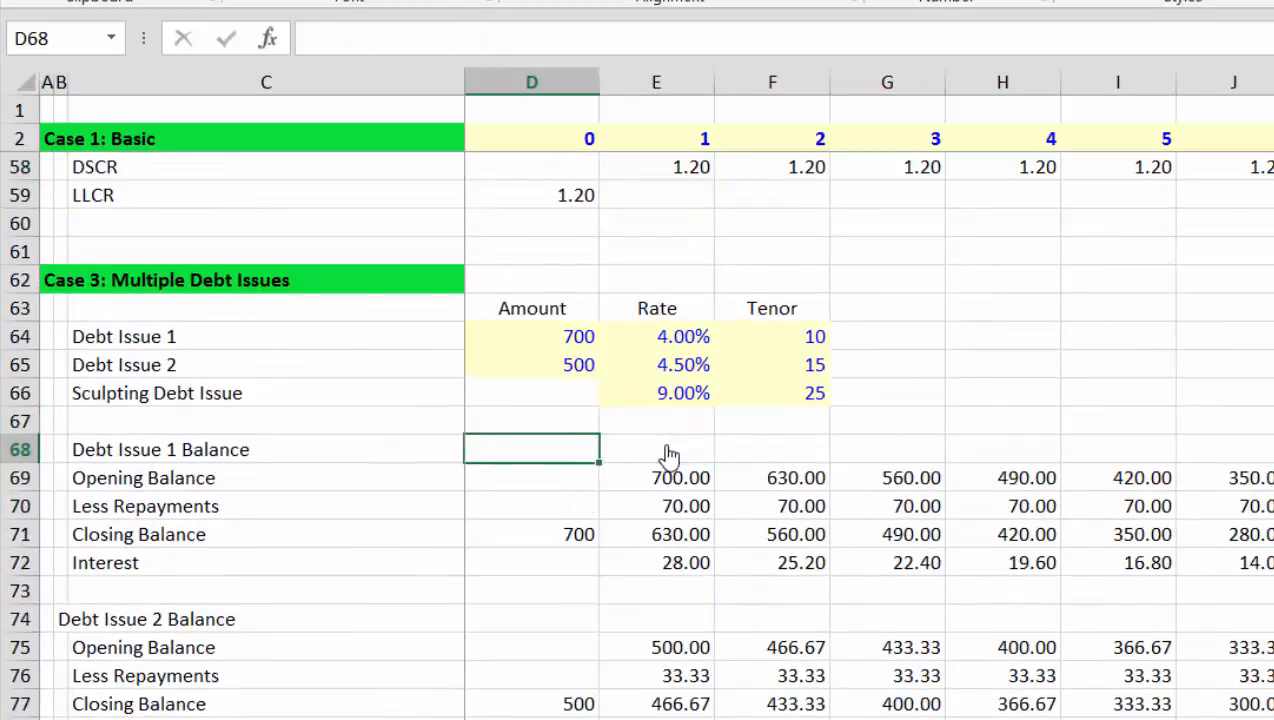
{"action": "key", "text": "shift+space"}
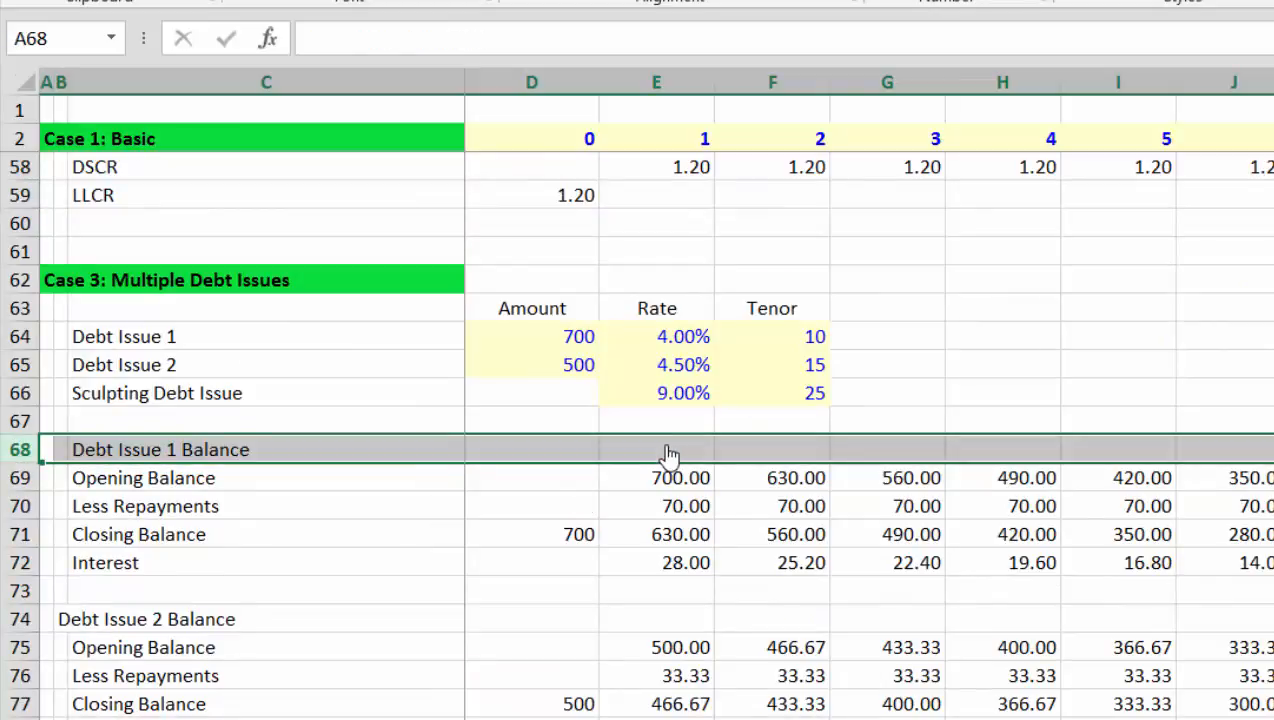
{"action": "key", "text": "ctrl+shift+plus"}
{"action": "key", "text": "ctrl+shift+plus"}
{"action": "key", "text": "ctrl+shift+plus"}
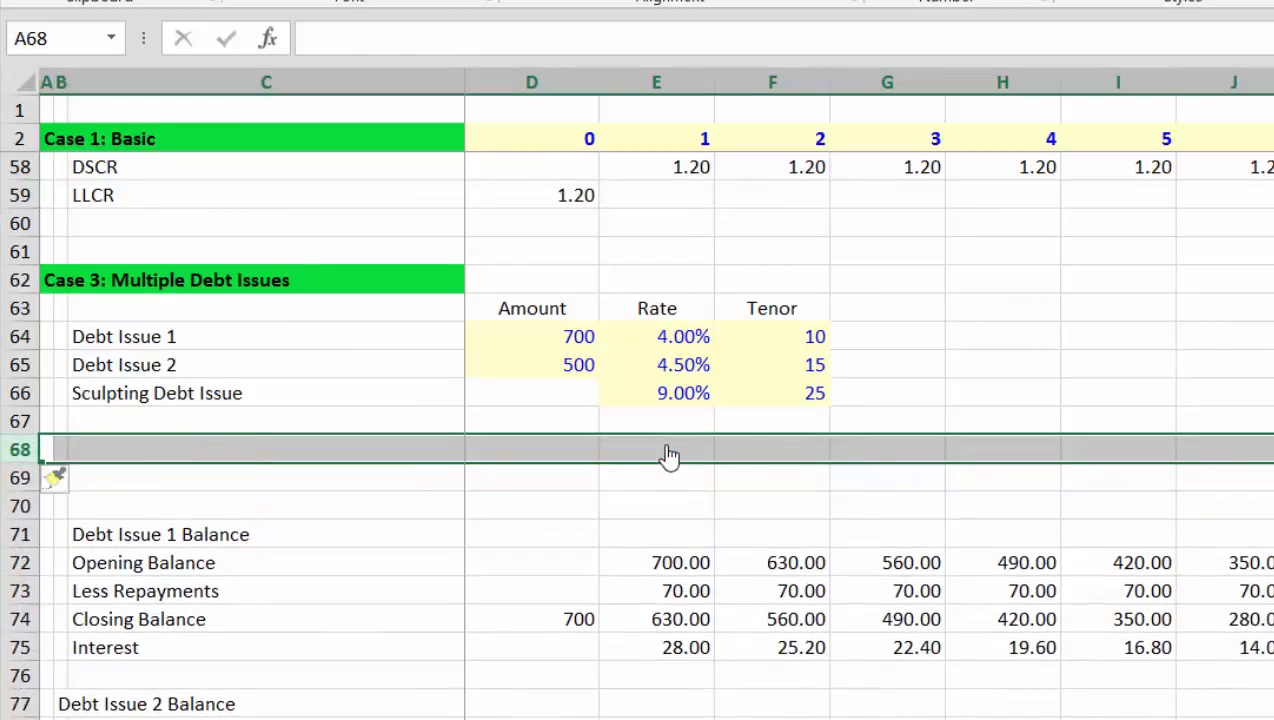
- Delete the three blank rows just added above the Debt Issue 1 Balance heading
{"action": "key", "text": "ctrl+minus"}
{"action": "key", "text": "ctrl+minus"}
{"action": "key", "text": "ctrl+minus"}
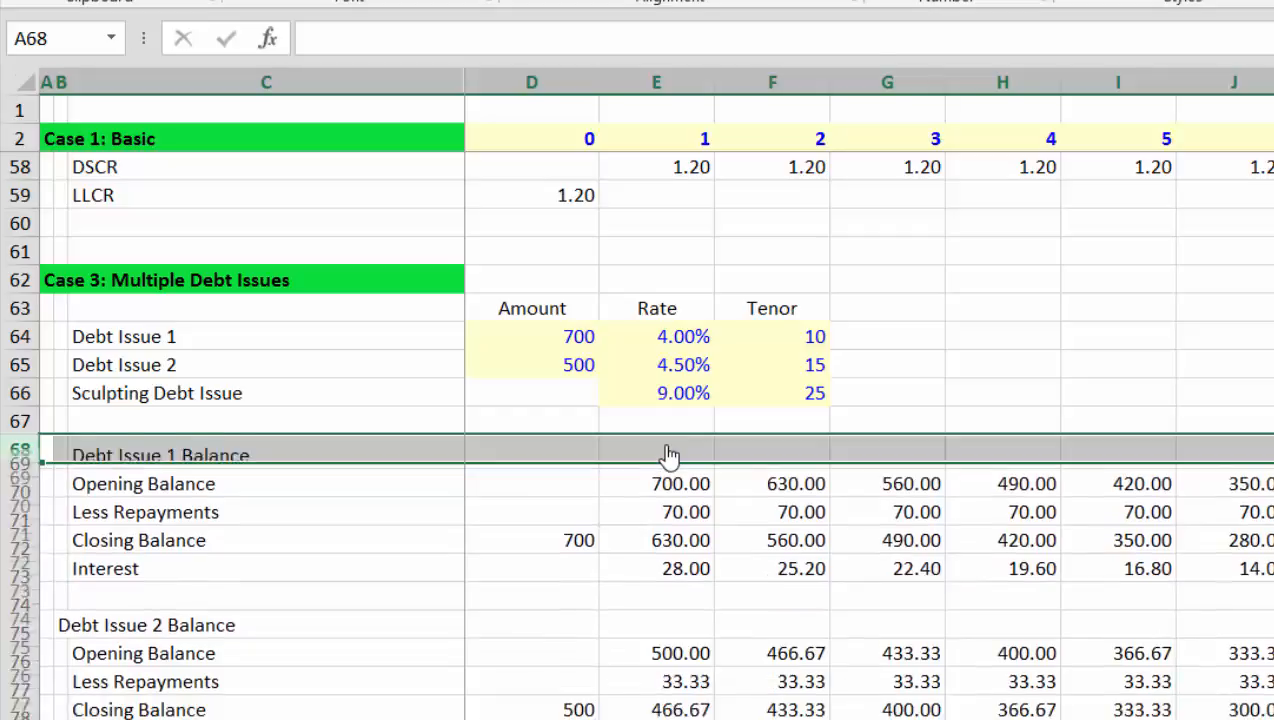
- Insert three blank rows above the interest rate row, below the Debt Issue 2 schedule
{"action": "key", "text": "Down"}
{"action": "key", "text": "Down"}
{"action": "key", "text": "Down"}
{"action": "key", "text": "Down"}
{"action": "key", "text": "Down"}
{"action": "key", "text": "Down"}
{"action": "key", "text": "Down"}
{"action": "key", "text": "Down"}
{"action": "key", "text": "Down"}
{"action": "key", "text": "Down"}
{"action": "key", "text": "Down"}
{"action": "key", "text": "Down"}
{"action": "key", "text": "Down"}
{"action": "key", "text": "Down"}
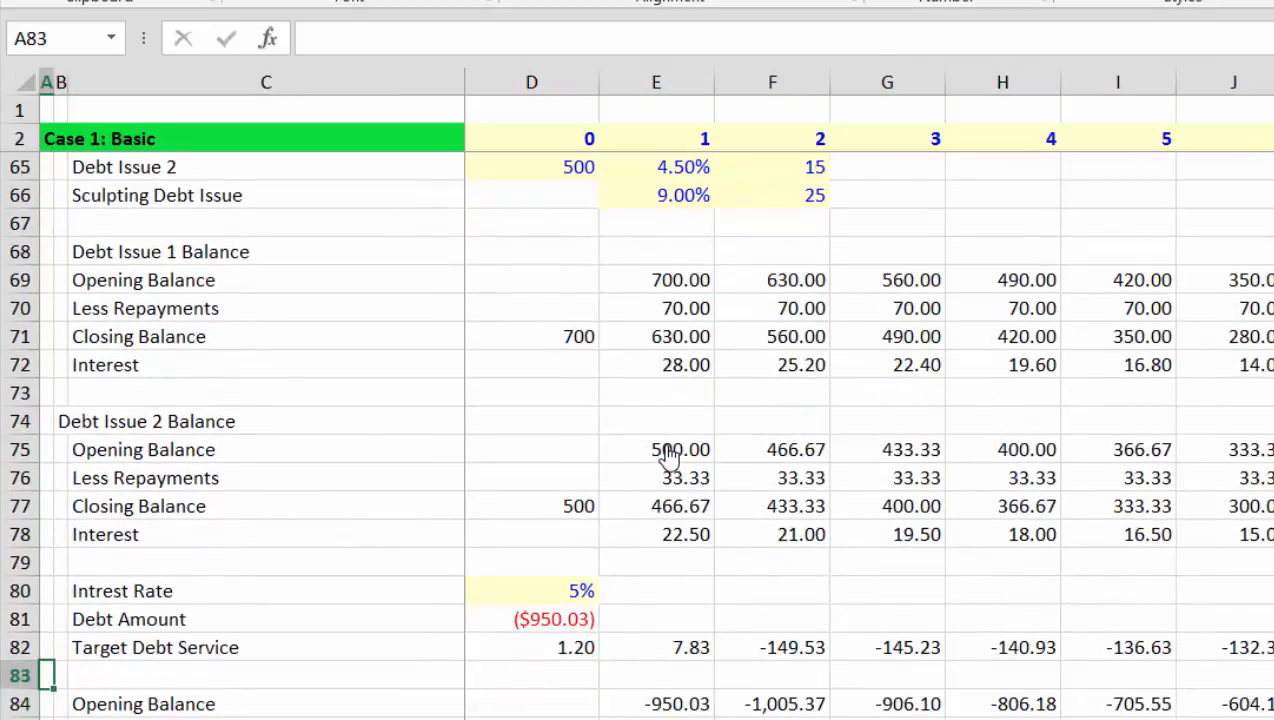
{"action": "key", "text": "Up"}
{"action": "key", "text": "Up"}
{"action": "key", "text": "Up"}
{"action": "key", "text": "Up"}
{"action": "key", "text": "Down"}
{"action": "key", "text": "shift+space"}
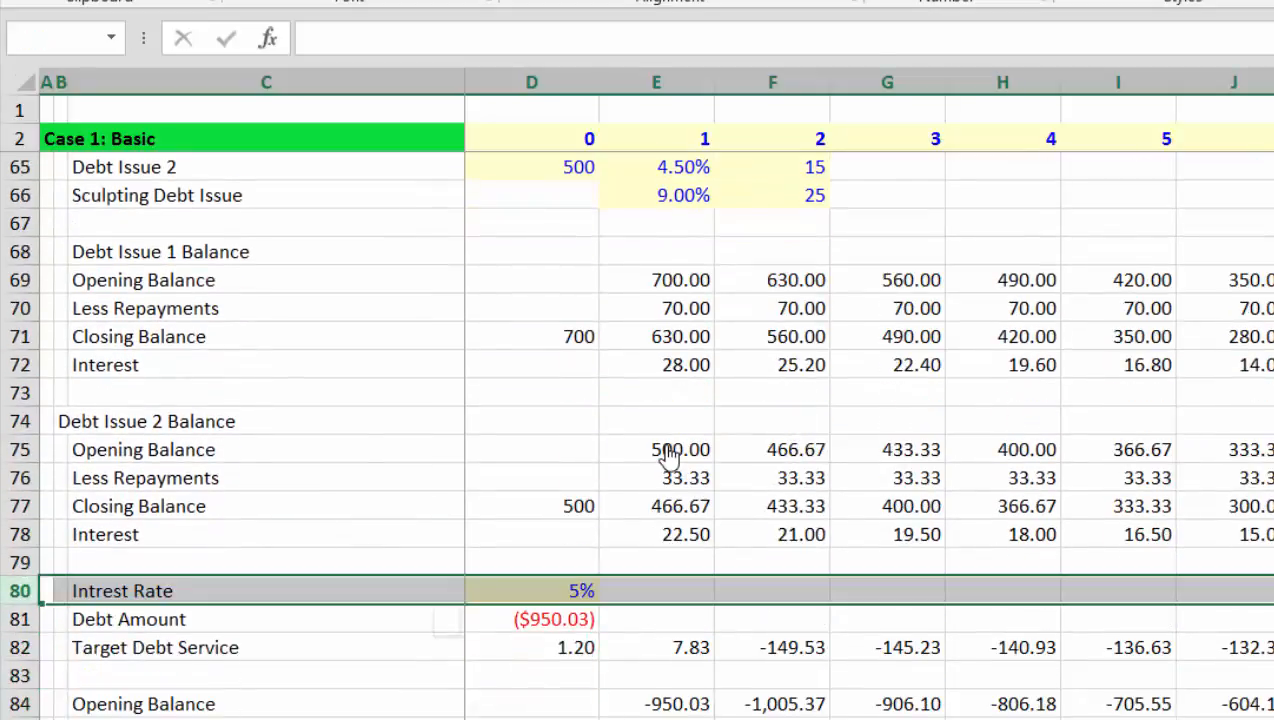
{"action": "key", "text": "ctrl+shift+plus"}
{"action": "key", "text": "ctrl+shift+plus"}
{"action": "key", "text": "ctrl+shift+plus"}
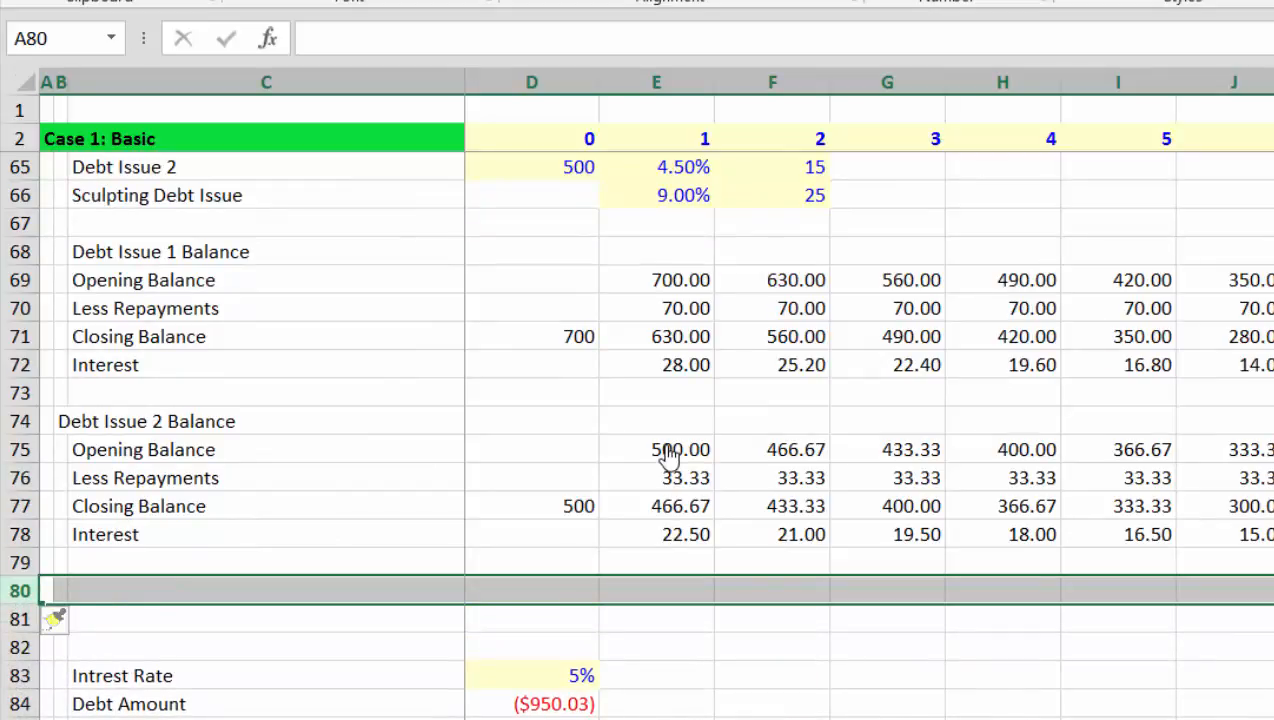
- Add a Project Cost row in row 80, below the Debt Issue 2 schedule, with a value of 3000
{"action": "key", "text": "Right"}
{"action": "key", "text": "Right"}
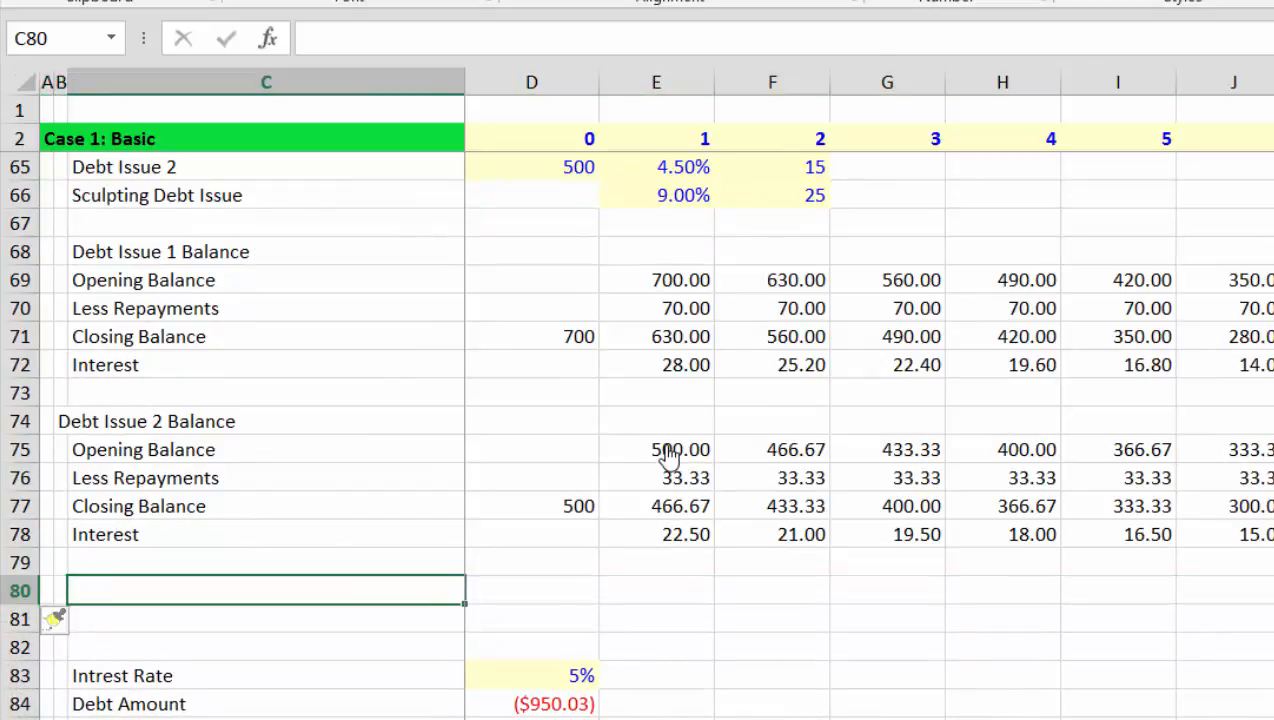
{"action": "type", "text": "Projec"}
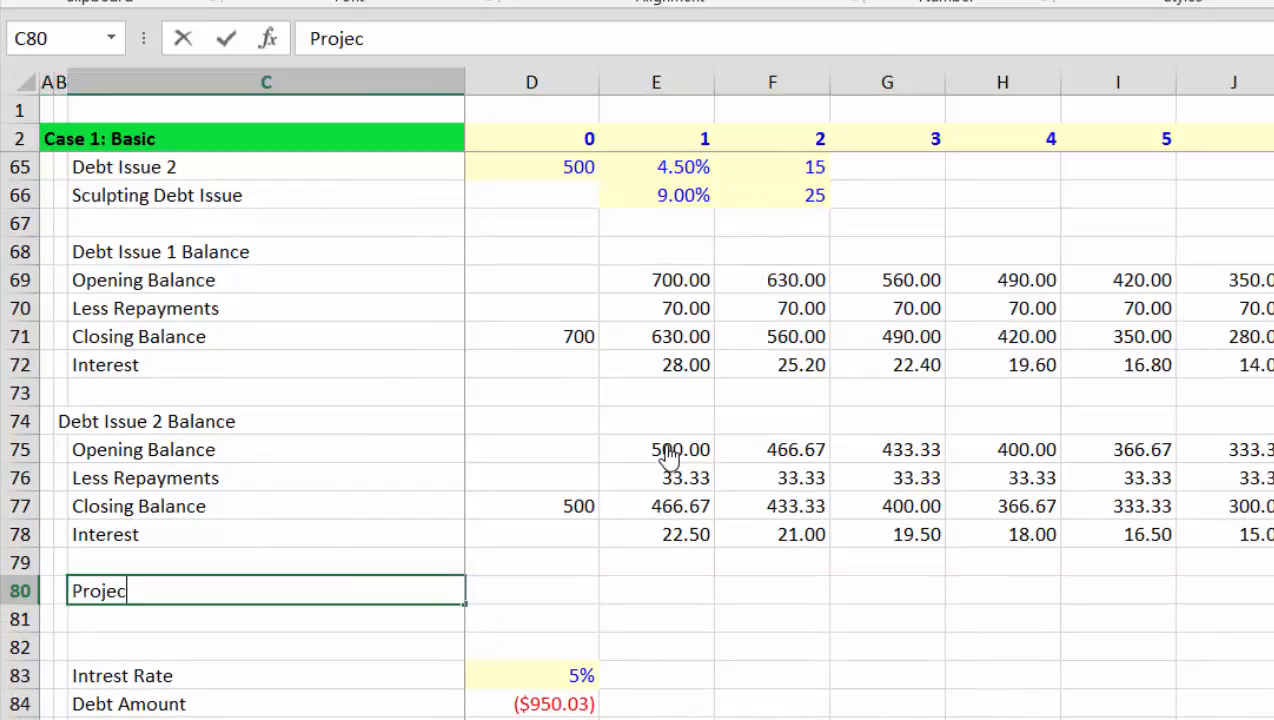
{"action": "type", "text": "t Cost"}
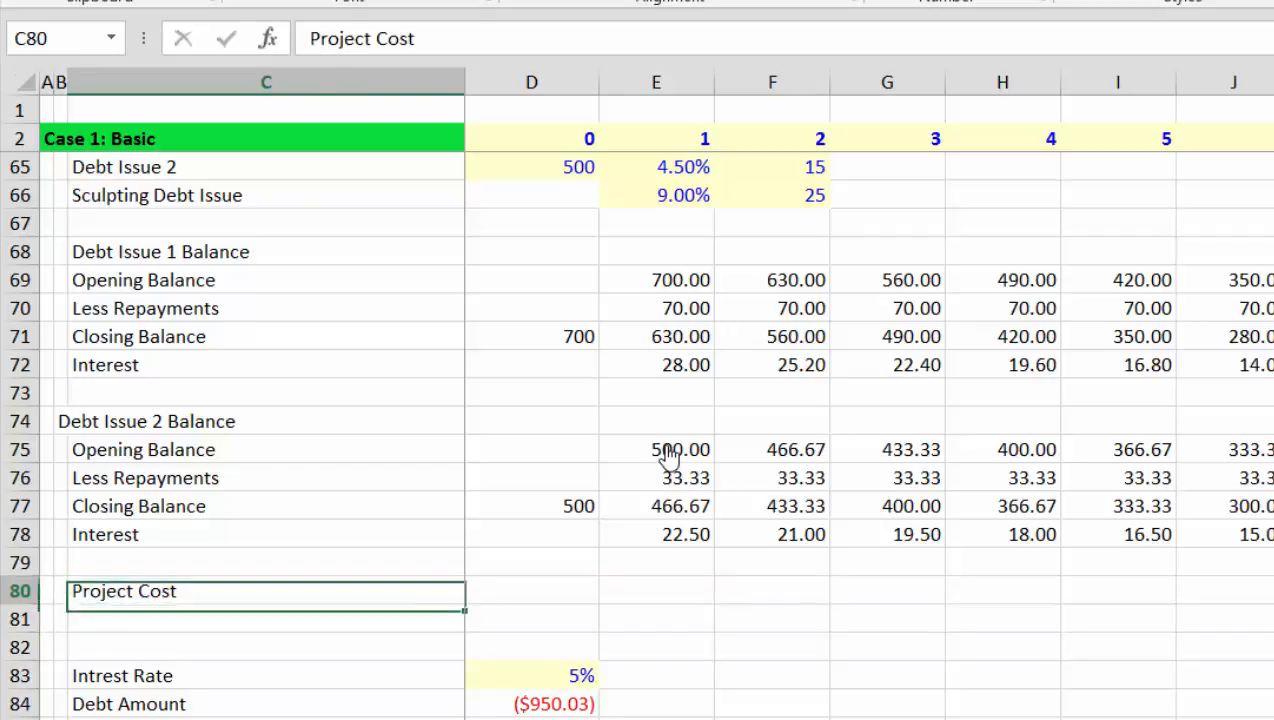
{"action": "key", "text": "Tab"}
{"action": "type", "text": "3000"}
{"action": "key", "text": "Return"}
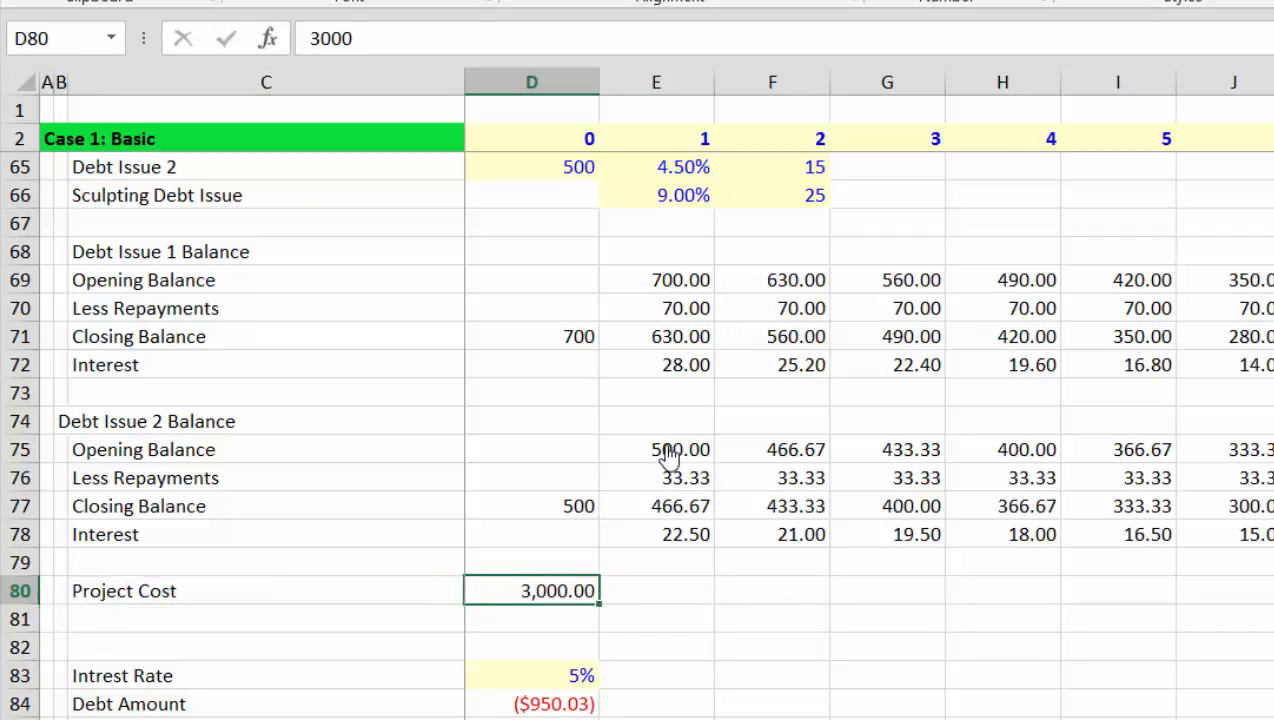
- Add a Debt to Cap Max row below Project Cost with a value of 80%
{"action": "key", "text": "Left"}
{"action": "type", "text": "De"}
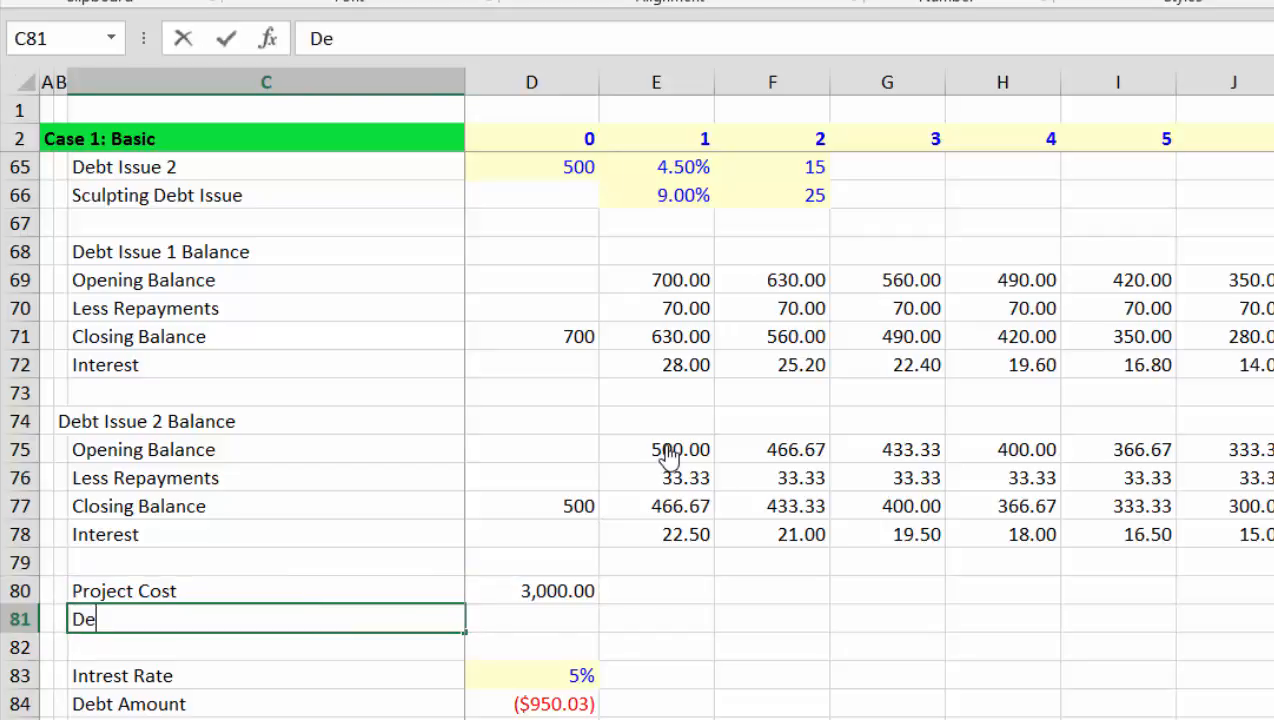
{"action": "type", "text": "bt to Ca"}
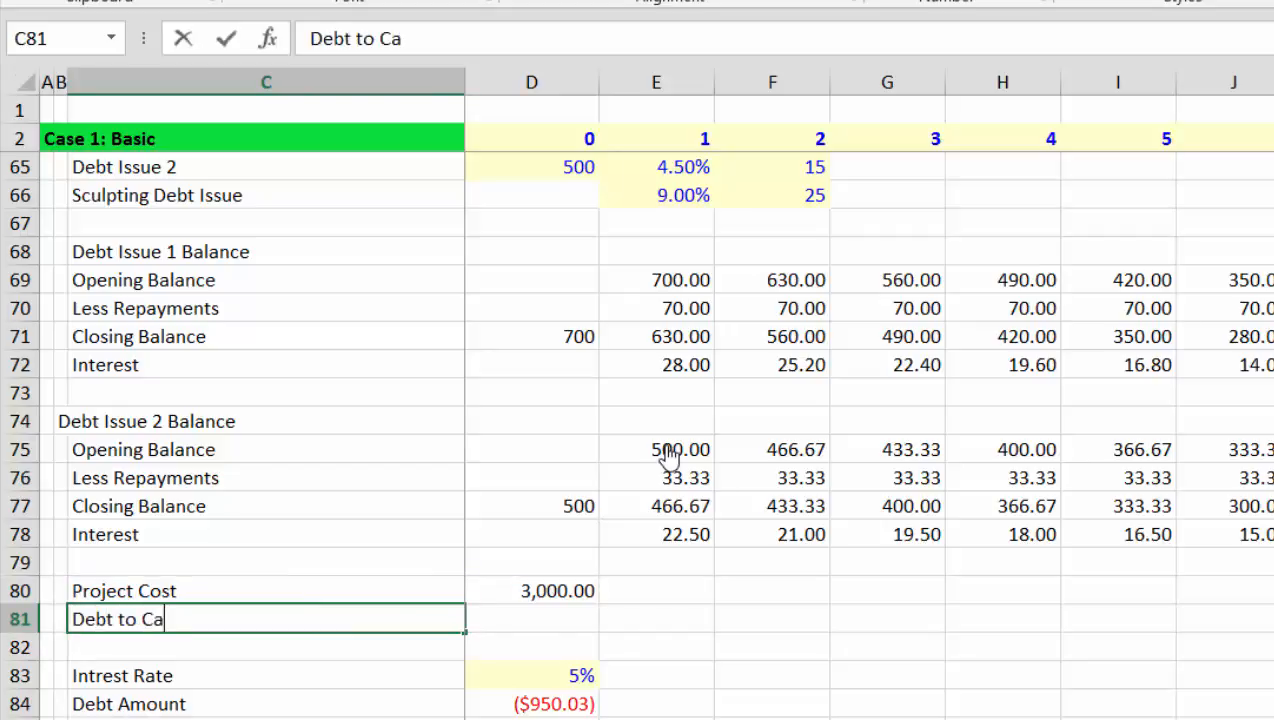
{"action": "type", "text": "p Max"}
{"action": "key", "text": "Return"}
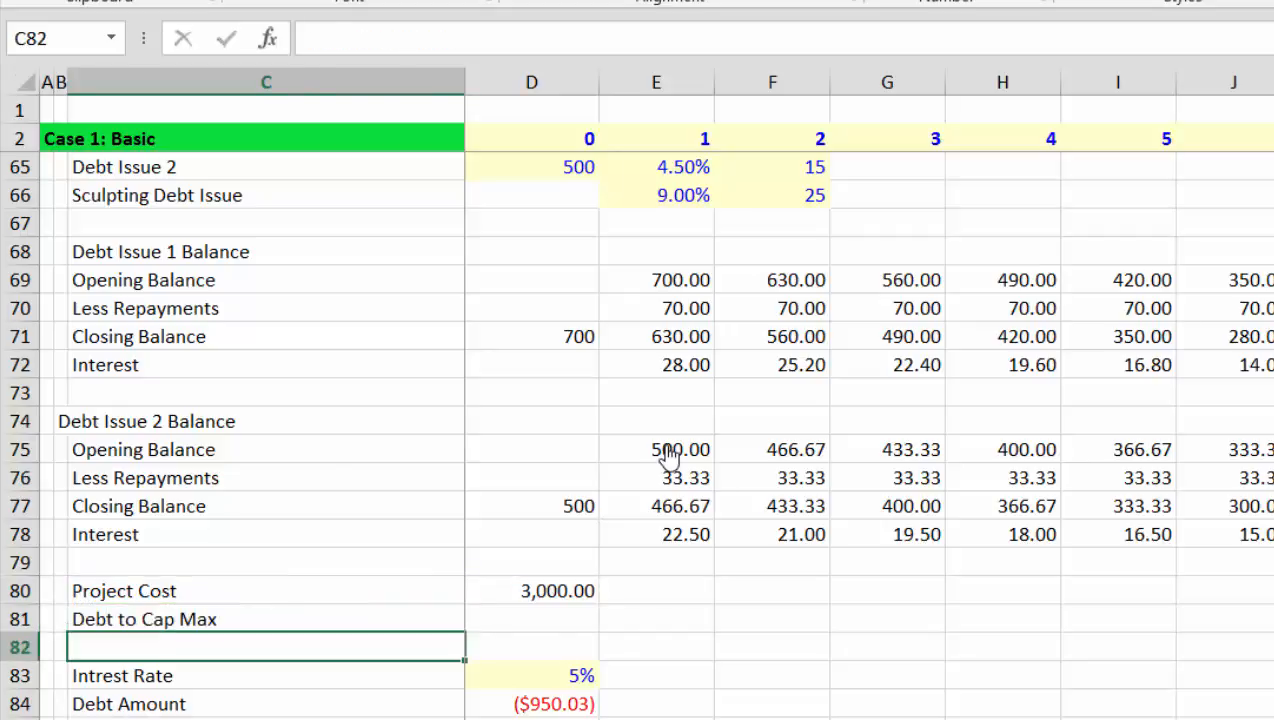
{"action": "key", "text": "Up"}
{"action": "key", "text": "Right"}
{"action": "type", "text": "80"}
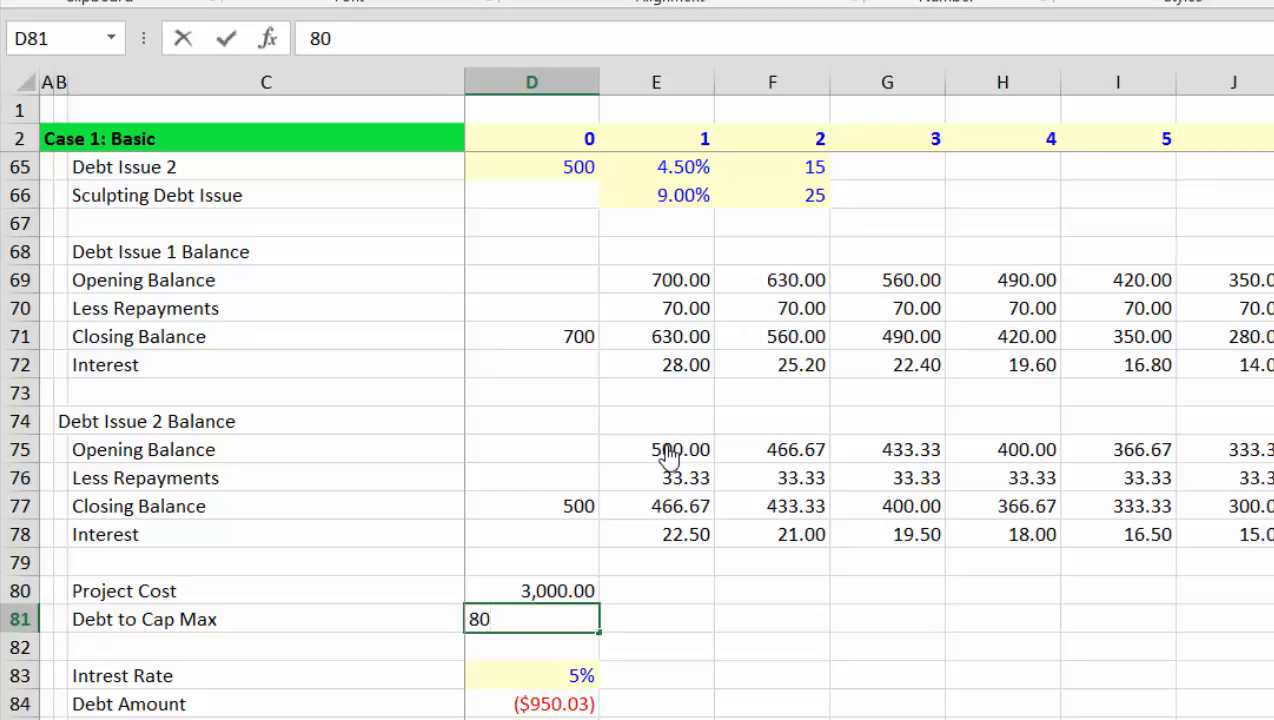
{"action": "key", "text": "Return"}
- Insert a blank row below Debt to Cap Max and label row 82 Max Debt
{"action": "key", "text": "shift+space"}
{"action": "key", "text": "ctrl+plus"}
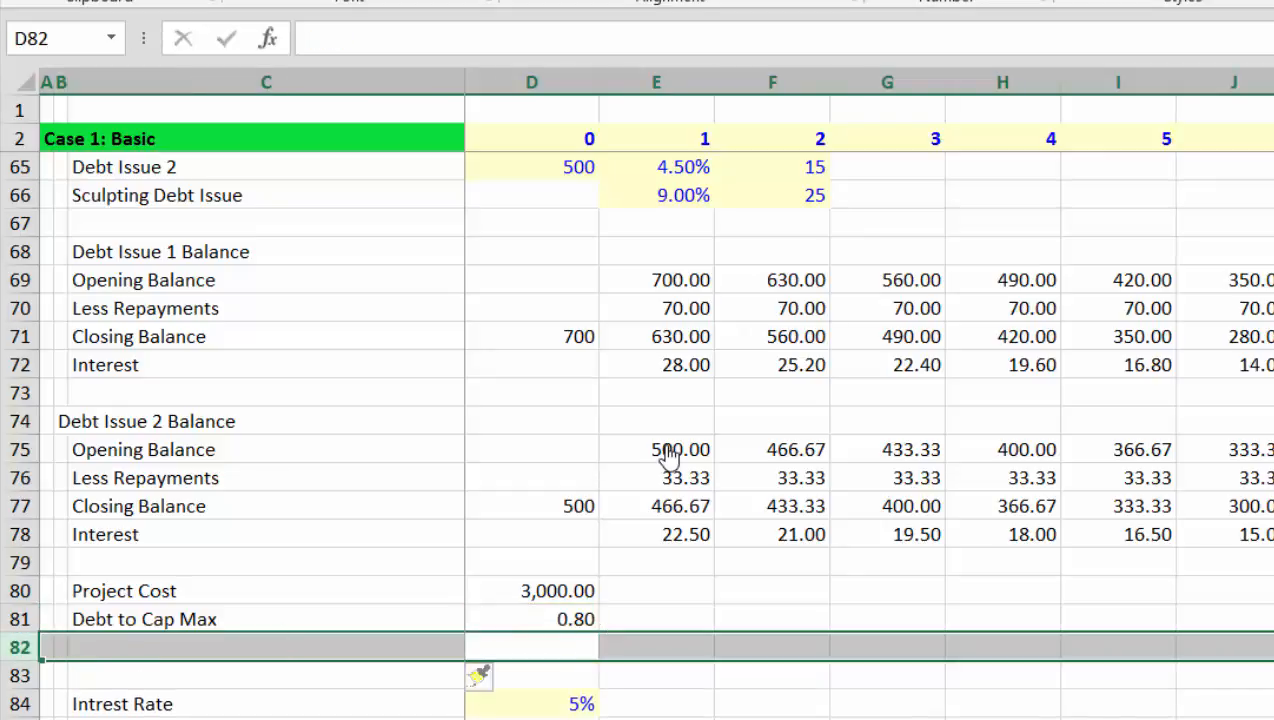
{"action": "key", "text": "Left"}
{"action": "type", "text": "Max D"}
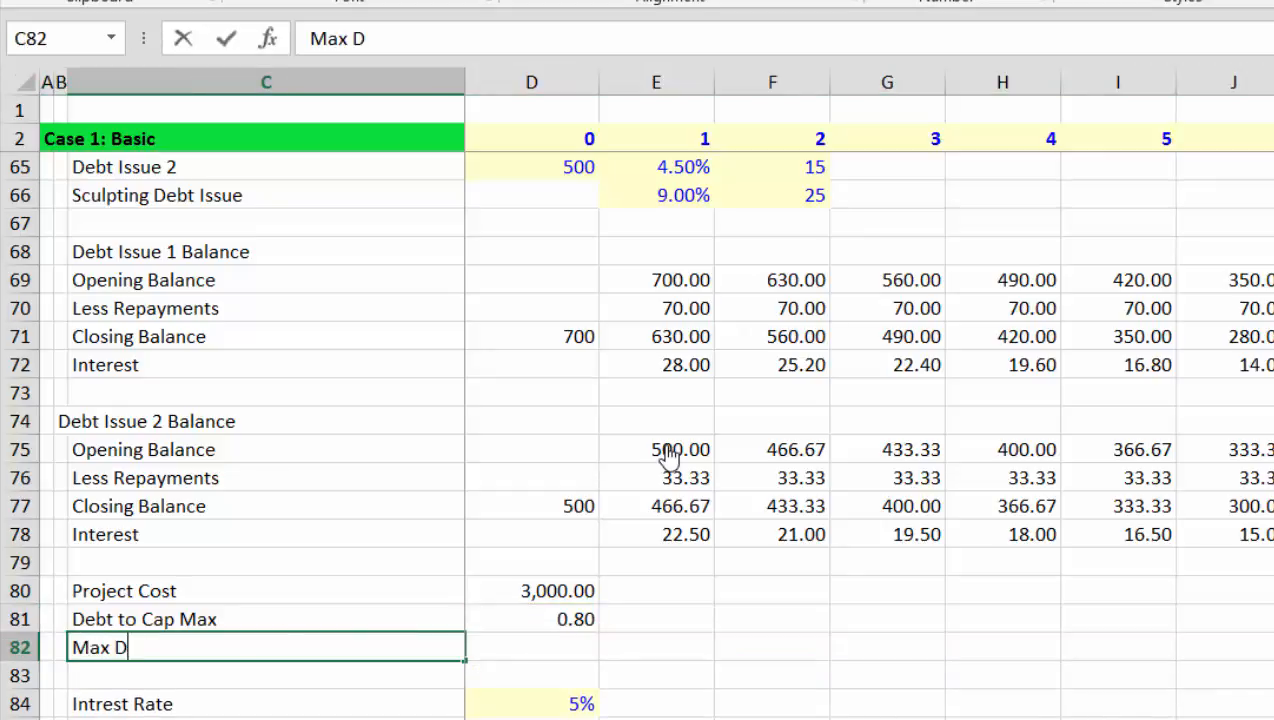
{"action": "type", "text": "ebt"}
{"action": "key", "text": "Right"}
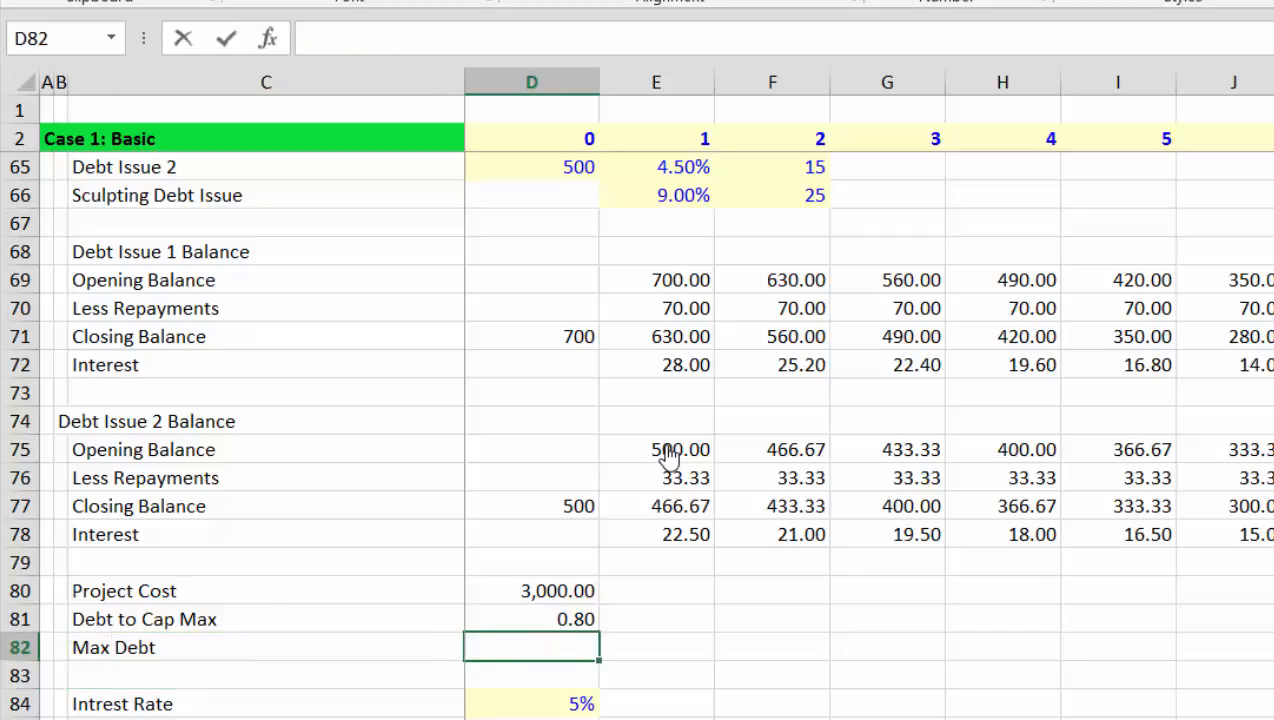
- Calculate Max Debt in D82 as Debt to Cap Max multiplied by Project Cost
{"action": "type", "text": "="}
{"action": "key", "text": "Up"}
{"action": "type", "text": "*"}
{"action": "key", "text": "Up"}
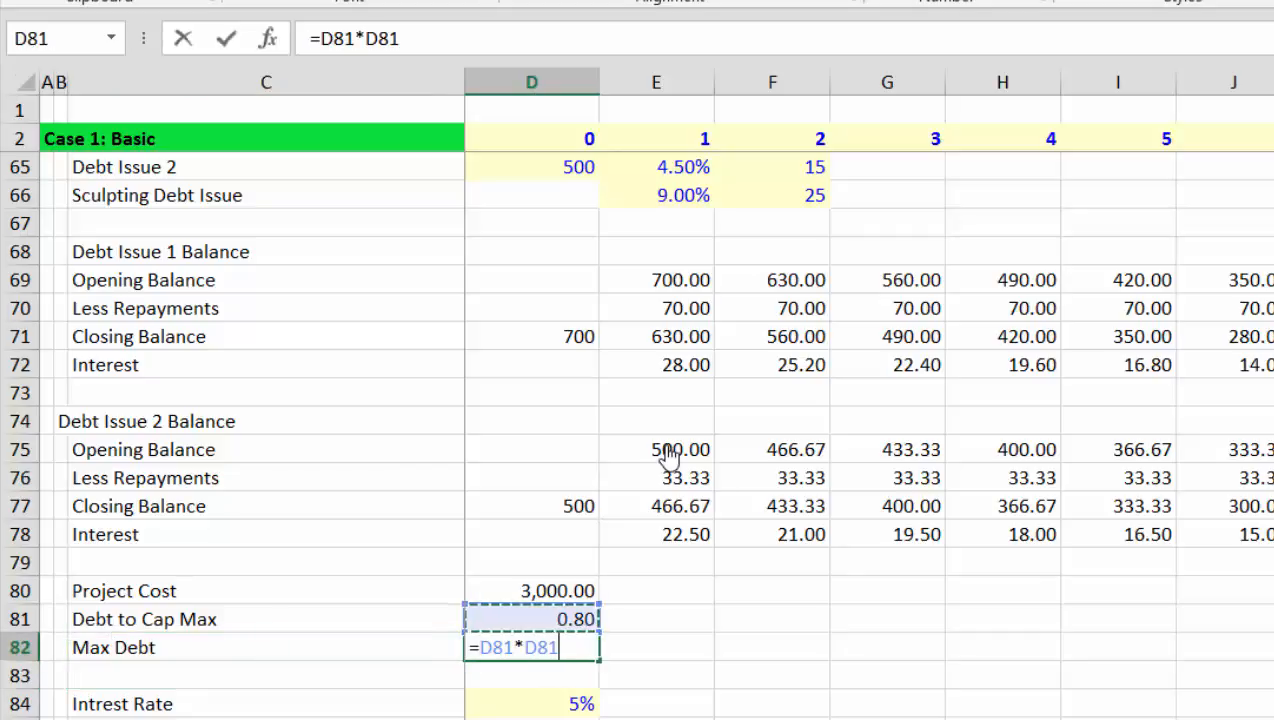
{"action": "key", "text": "Up"}
{"action": "key", "text": "Return"}
- Format Debt to Cap Max as a percentage and give it and Project Cost the yellow-fill, blue-font input style
{"action": "key", "text": "Up"}
{"action": "key", "text": "Up"}
{"action": "key", "text": "ctrl+shift+5"}
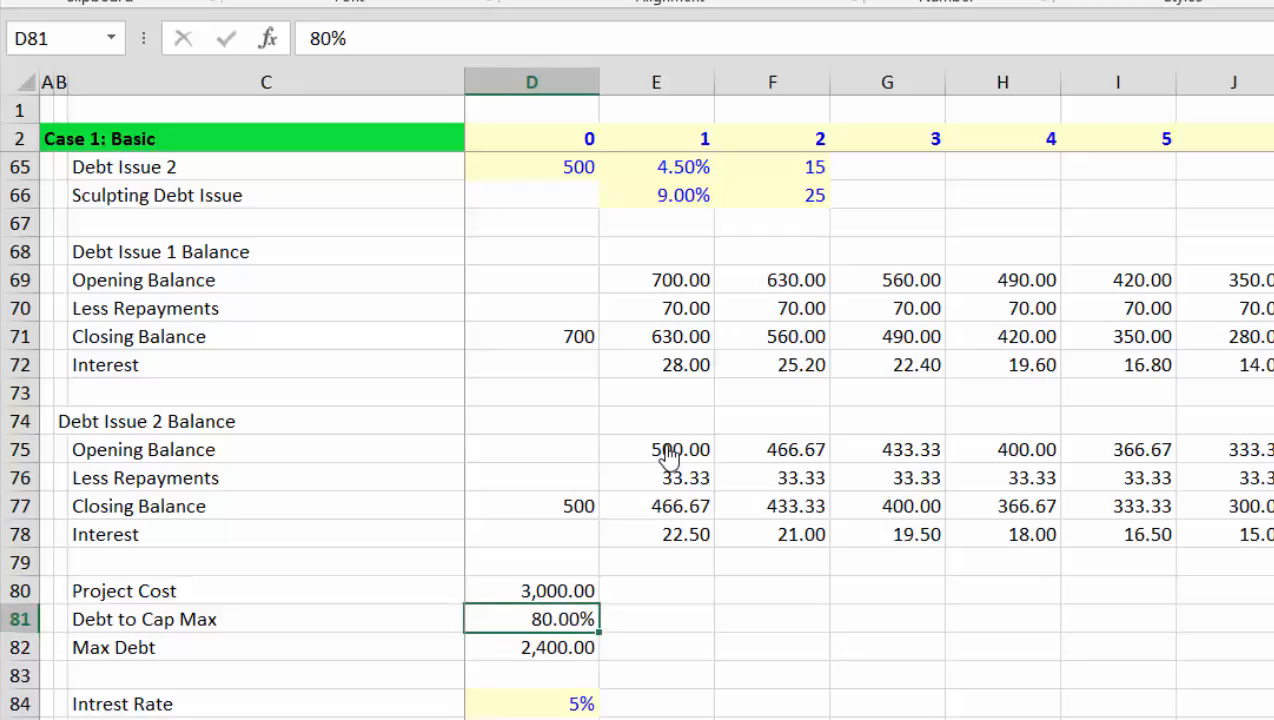
{"action": "key", "text": "Up"}
{"action": "key", "text": "Down"}
{"action": "key", "text": "Down"}
{"action": "key", "text": "ctrl+a"}
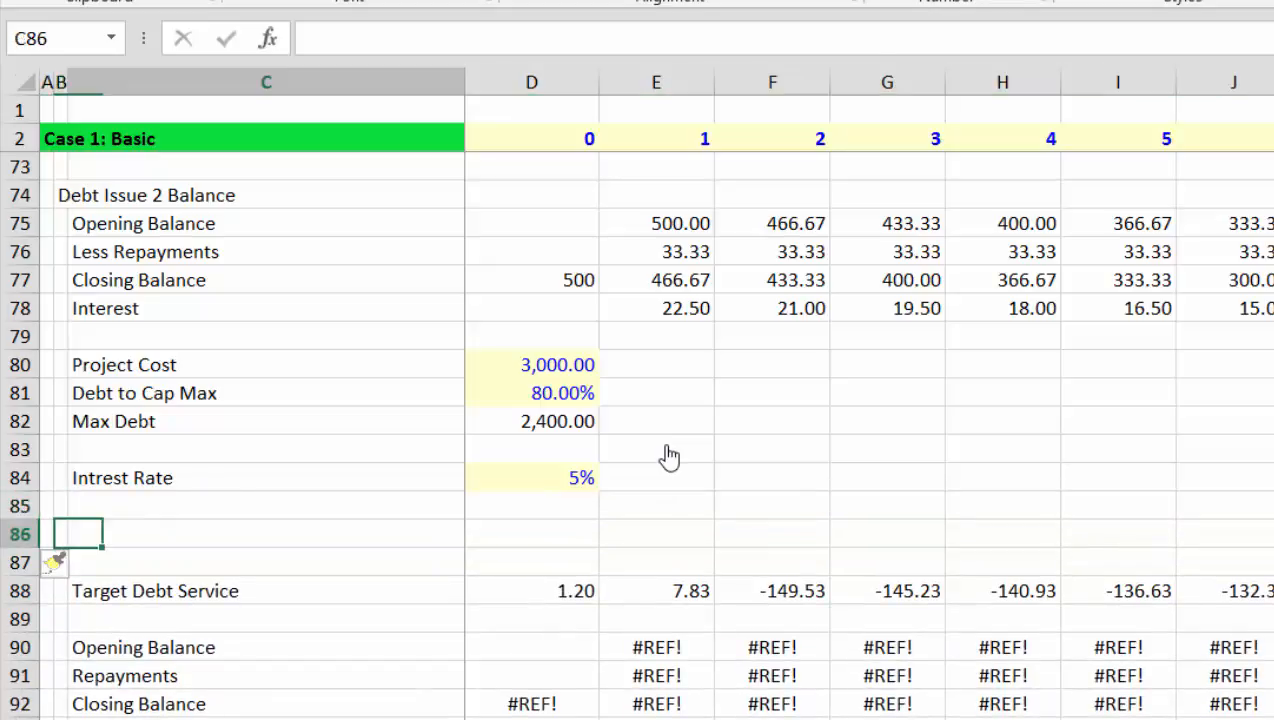
- Label row 86, below the interest rate, Debt Service on Other Debt
{"action": "type", "text": "Debt Ser"}
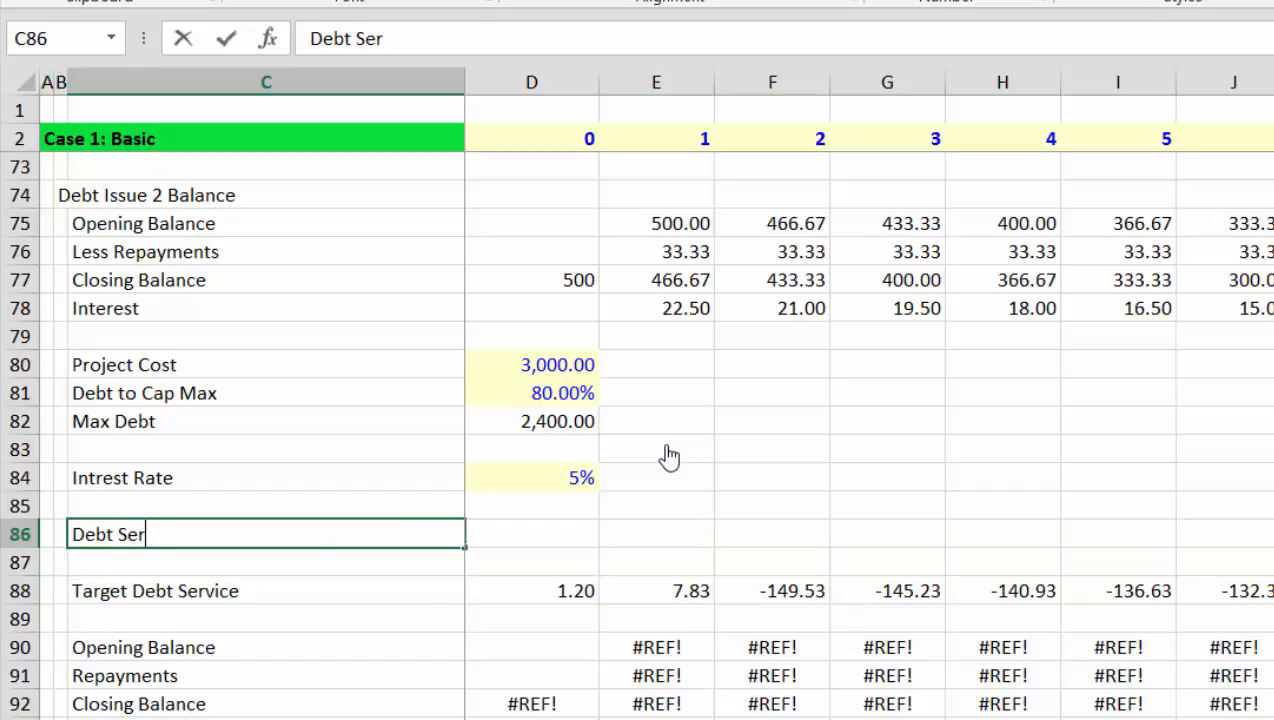
{"action": "type", "text": "vice"}
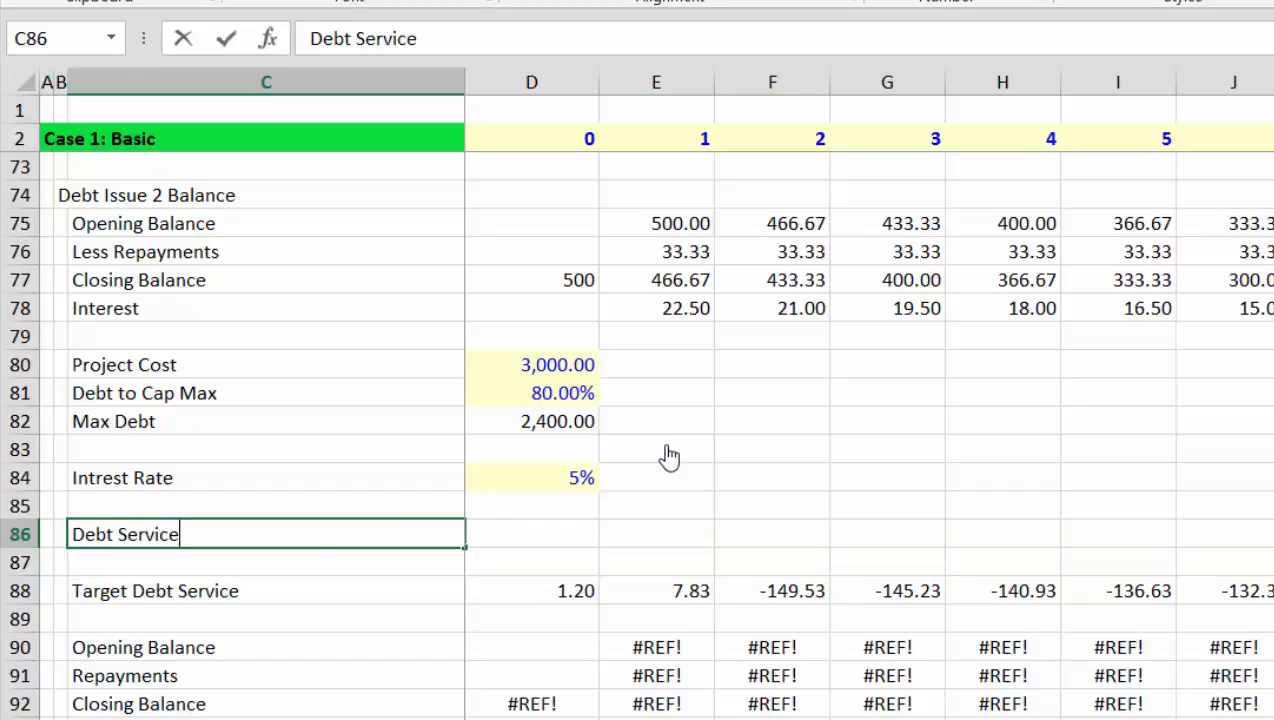
{"action": "type", "text": " on Oth"}
{"action": "key", "text": "BackSpace"}
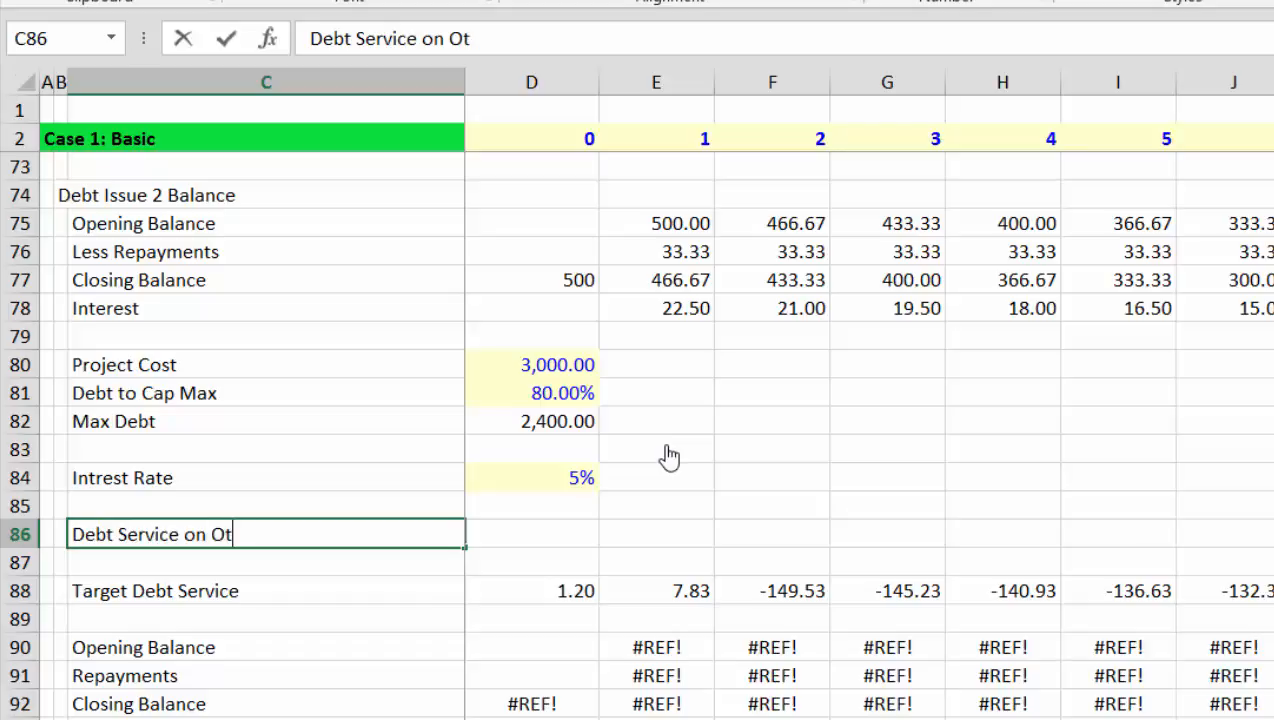
{"action": "type", "text": "Other Deb"}
{"action": "type", "text": "t"}
{"action": "key", "text": "Return"}
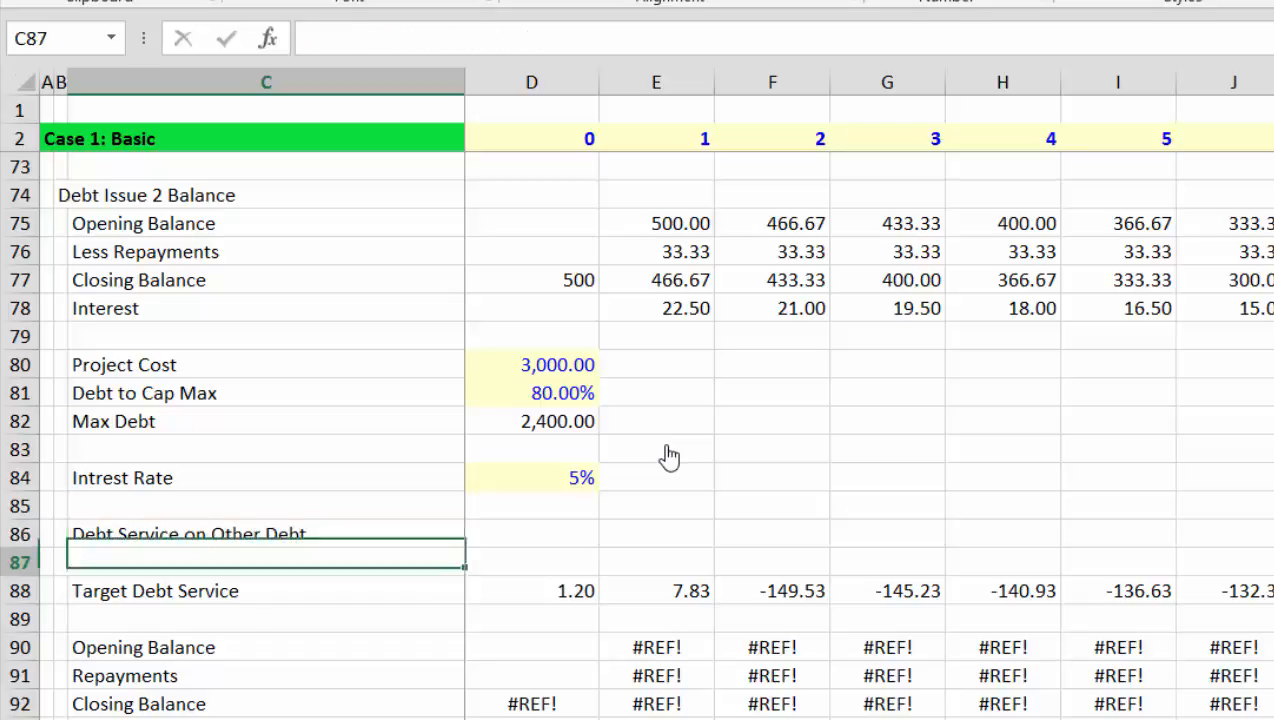
- Calculate period 1 Debt Service on Other Debt in E86 from both issues' repayments and interest, using =E76+E78+E70+E72
{"action": "key", "text": "Up"}
{"action": "key", "text": "Right"}
{"action": "key", "text": "Right"}
{"action": "type", "text": "="}
{"action": "key", "text": "Up"}
{"action": "key", "text": "Up"}
{"action": "key", "text": "Up"}
{"action": "key", "text": "Up"}
{"action": "key", "text": "Up"}
{"action": "key", "text": "Up"}
{"action": "key", "text": "Up"}
{"action": "key", "text": "Up"}
{"action": "key", "text": "Up"}
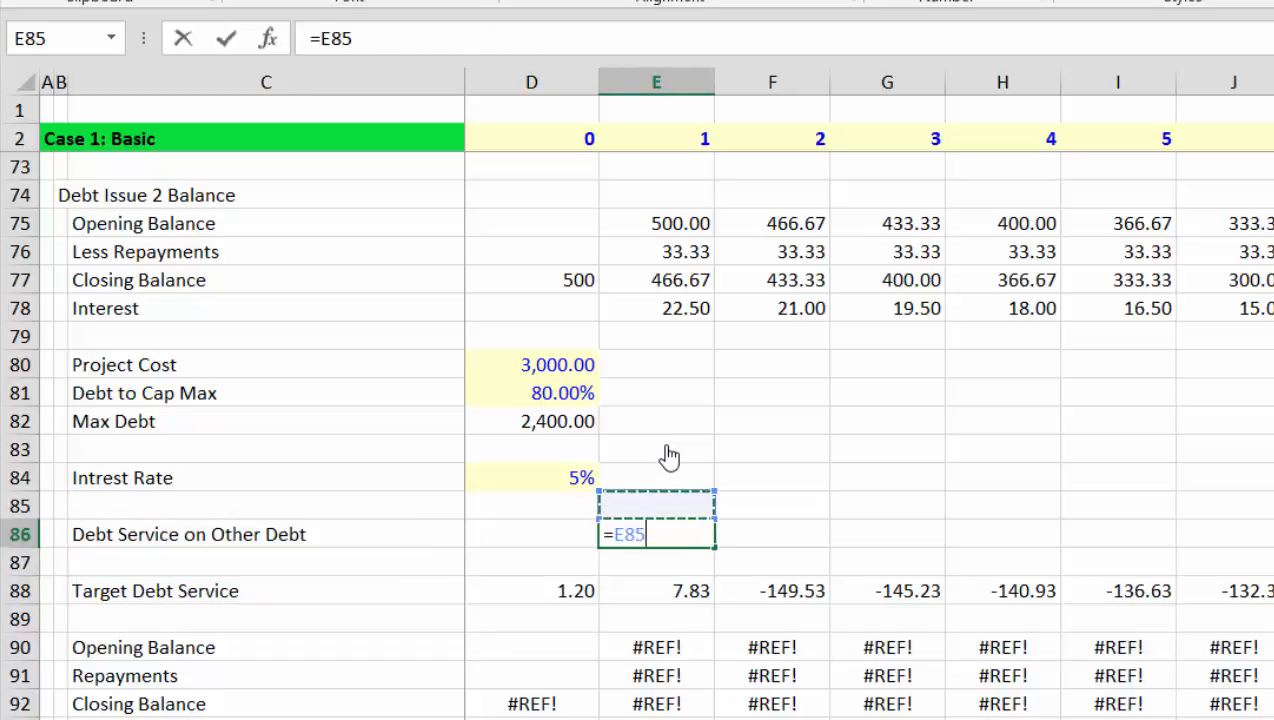
{"action": "key", "text": "Up"}
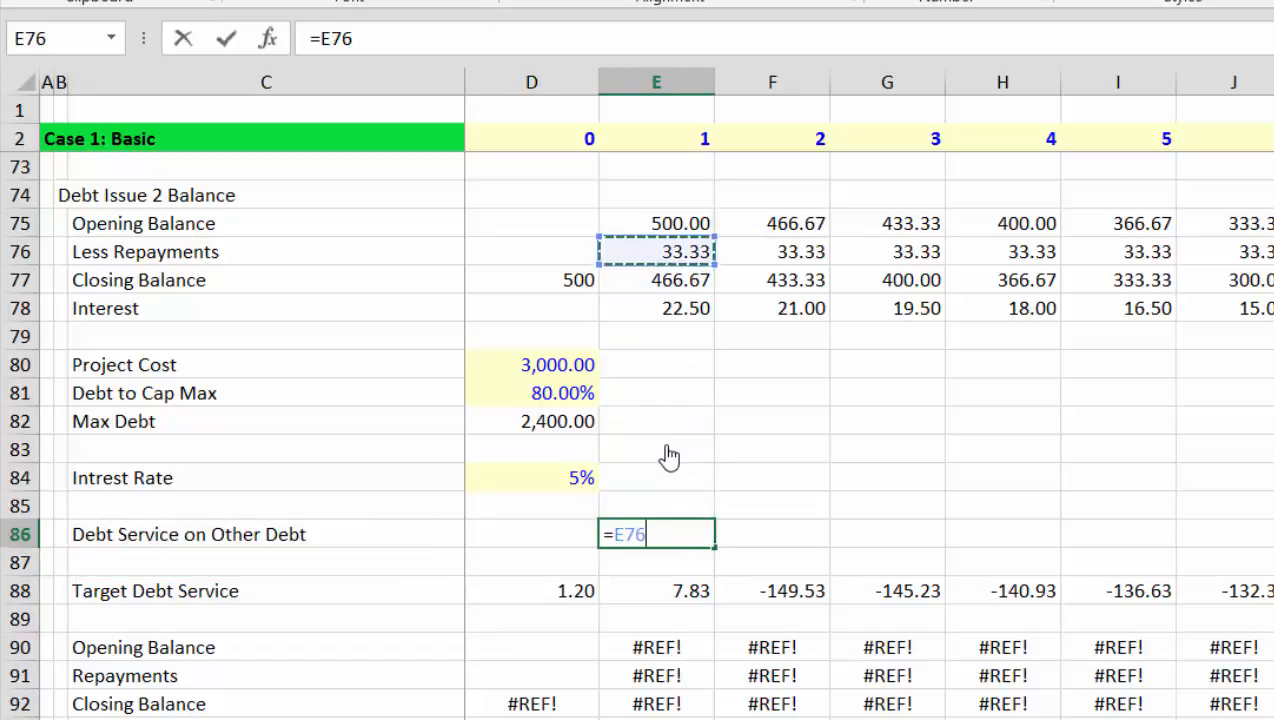
{"action": "type", "text": "+"}
{"action": "key", "text": "Up"}
{"action": "key", "text": "Up"}
{"action": "key", "text": "Up"}
{"action": "key", "text": "Up"}
{"action": "key", "text": "Up"}
{"action": "key", "text": "Up"}
{"action": "key", "text": "Up"}
{"action": "key", "text": "Up"}
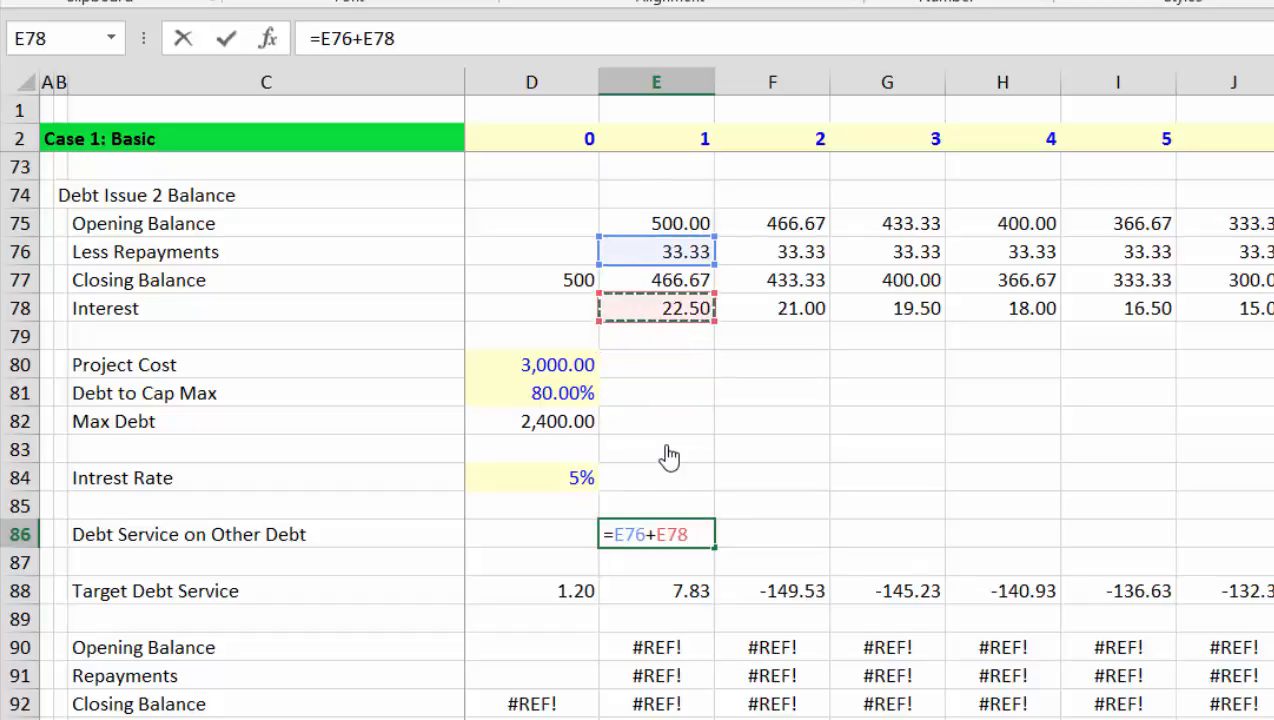
{"action": "type", "text": "+"}
{"action": "key", "text": "Up"}
{"action": "key", "text": "Up"}
{"action": "key", "text": "Up"}
{"action": "key", "text": "Up"}
{"action": "key", "text": "Up"}
{"action": "key", "text": "Up"}
{"action": "key", "text": "Up"}
{"action": "key", "text": "Up"}
{"action": "key", "text": "Up"}
{"action": "key", "text": "Up"}
{"action": "key", "text": "Up"}
{"action": "key", "text": "Up"}
{"action": "key", "text": "Up"}
{"action": "key", "text": "Up"}
{"action": "key", "text": "Up"}
{"action": "key", "text": "Up"}
{"action": "key", "text": "Up"}
{"action": "key", "text": "Up"}
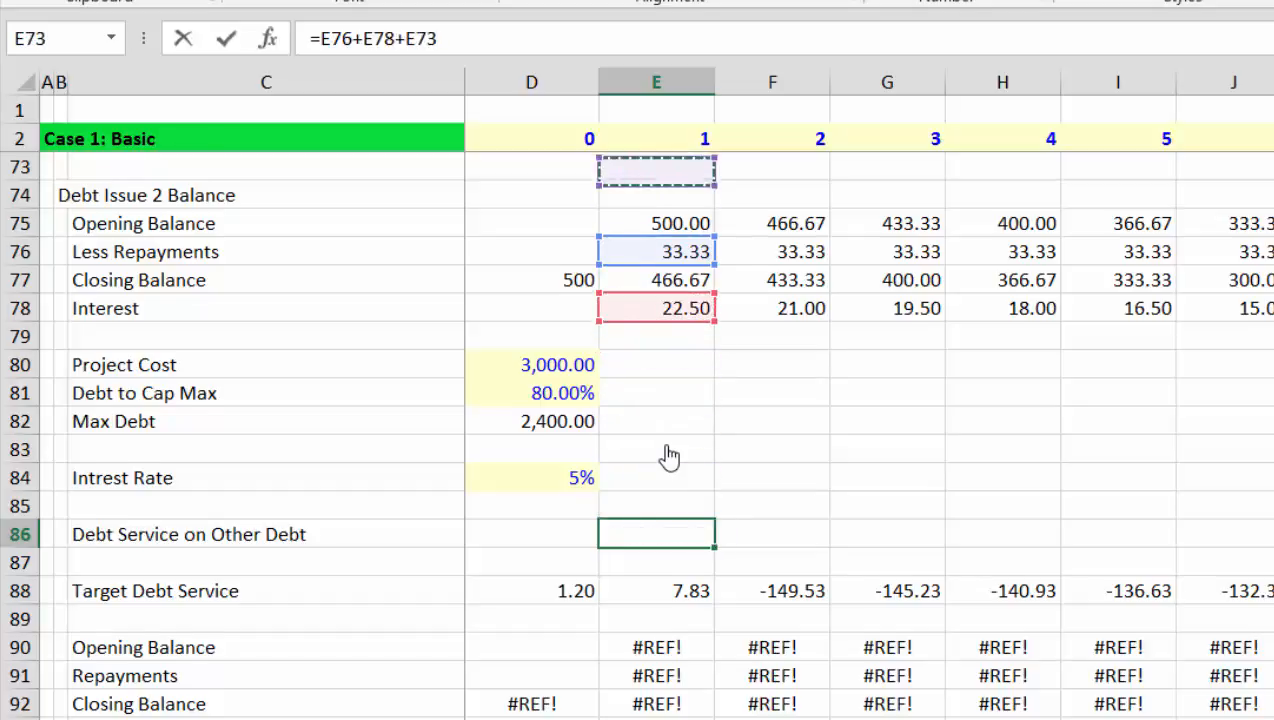
{"action": "key", "text": "Down"}
{"action": "key", "text": "Down"}
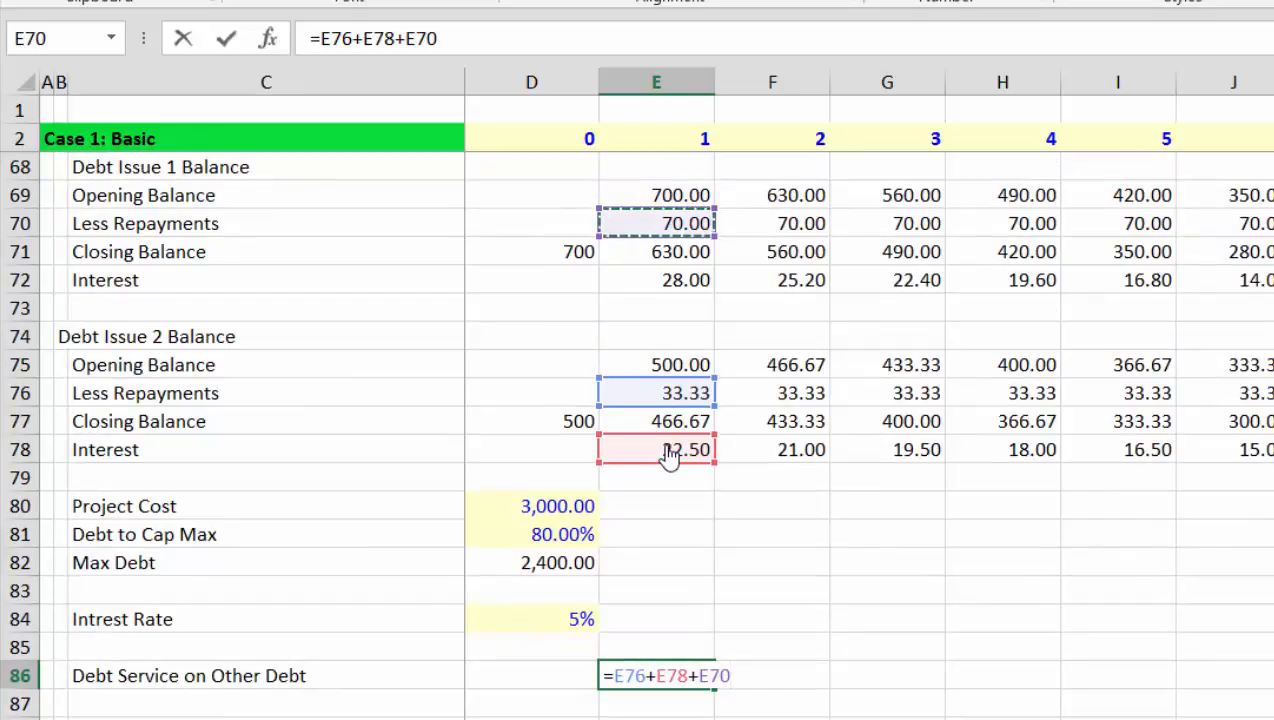
{"action": "type", "text": "+"}
{"action": "key", "text": "Up"}
{"action": "key", "text": "Up"}
{"action": "key", "text": "Up"}
{"action": "key", "text": "Up"}
{"action": "key", "text": "Up"}
{"action": "key", "text": "Up"}
{"action": "key", "text": "Up"}
{"action": "key", "text": "Up"}
{"action": "key", "text": "Up"}
{"action": "key", "text": "Up"}
{"action": "key", "text": "Up"}
{"action": "key", "text": "Up"}
{"action": "key", "text": "Up"}
{"action": "key", "text": "Up"}
{"action": "key", "text": "Up"}
{"action": "key", "text": "Up"}
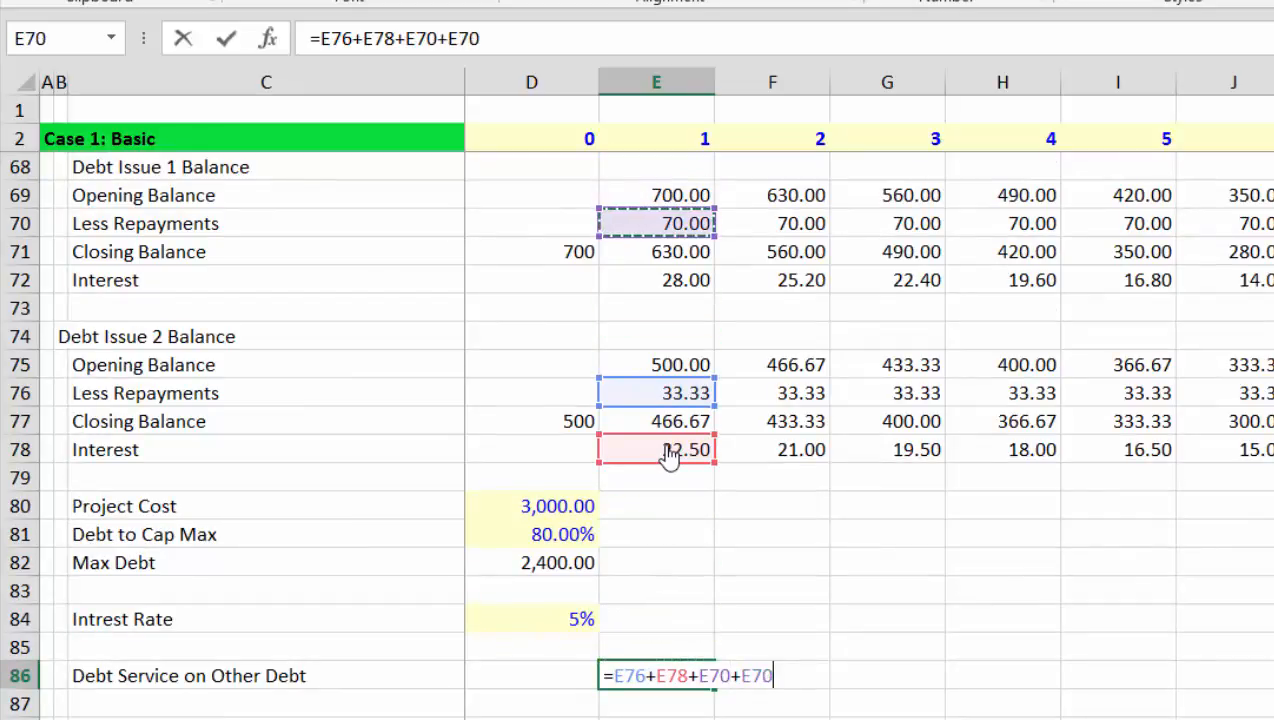
{"action": "key", "text": "Down"}
{"action": "key", "text": "Down"}
{"action": "key", "text": "Down"}
{"action": "key", "text": "Up"}
{"action": "key", "text": "Return"}
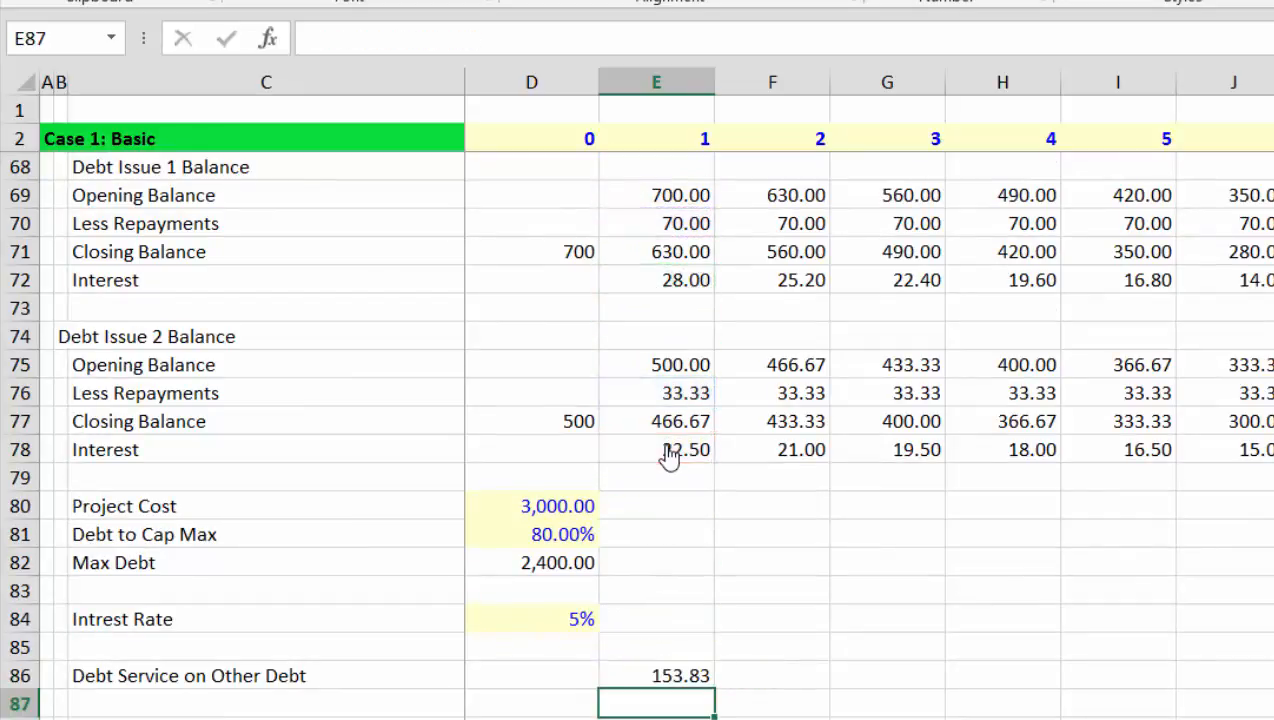
- Fill the Debt Service on Other Debt formula from E86 across the remaining periods
{"action": "key", "text": "Up"}
{"action": "key", "text": "ctrl+shift+Right"}
{"action": "key", "text": "ctrl+r"}
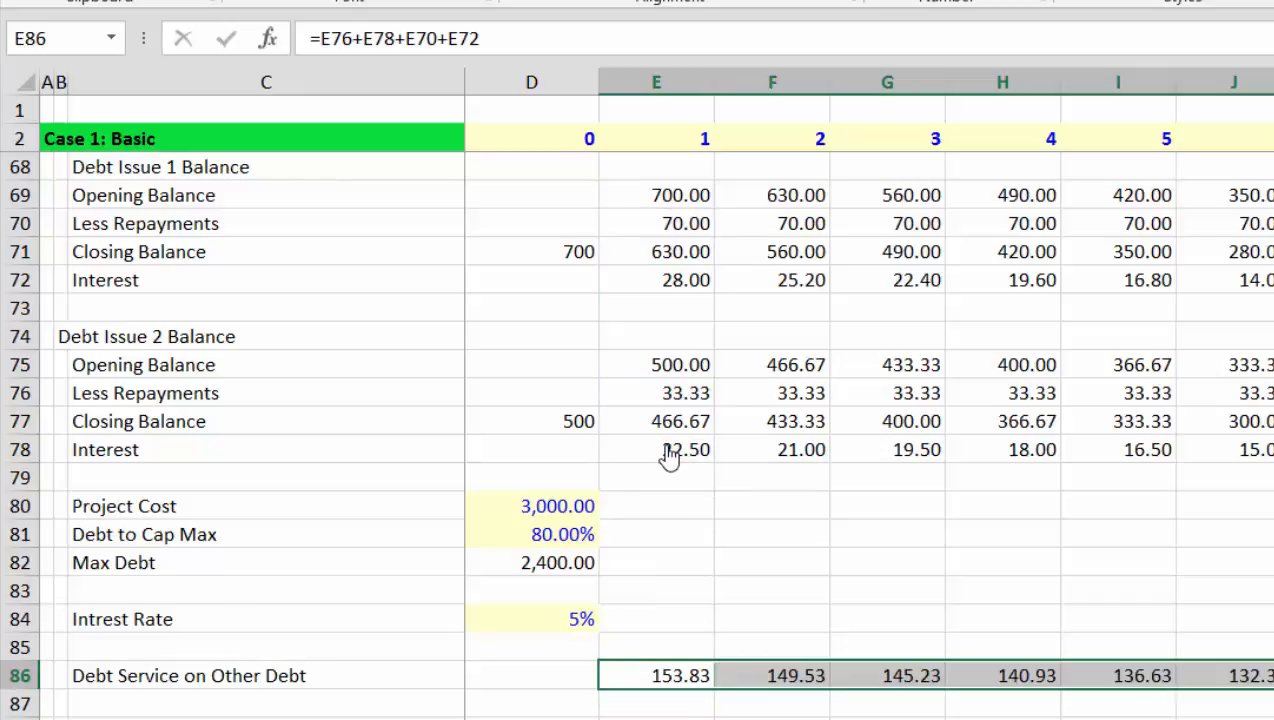
- Label row 87, between Debt Service on Other Debt and Target Debt Service, CFADS
{"action": "key", "text": "Down"}
{"action": "key", "text": "Down"}
{"action": "key", "text": "Down"}
{"action": "key", "text": "Down"}
{"action": "key", "text": "Up"}
{"action": "key", "text": "Up"}
{"action": "key", "text": "Up"}
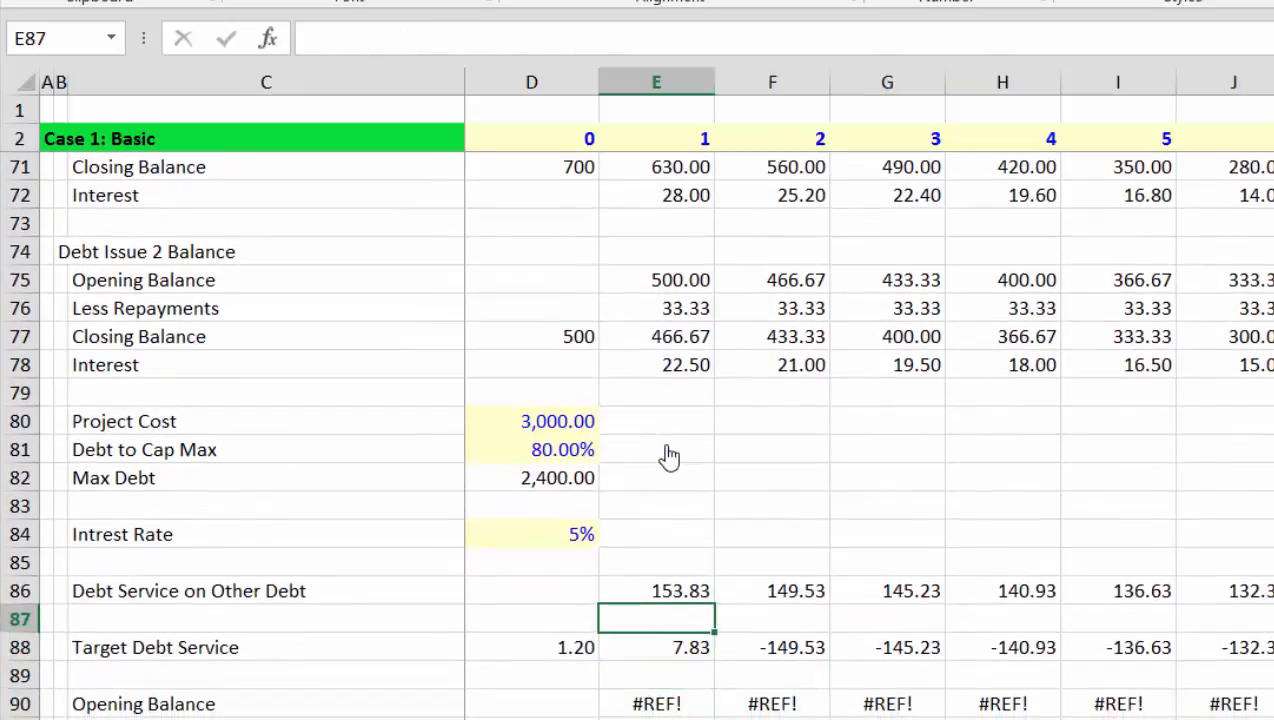
{"action": "key", "text": "Left"}
{"action": "key", "text": "Left"}
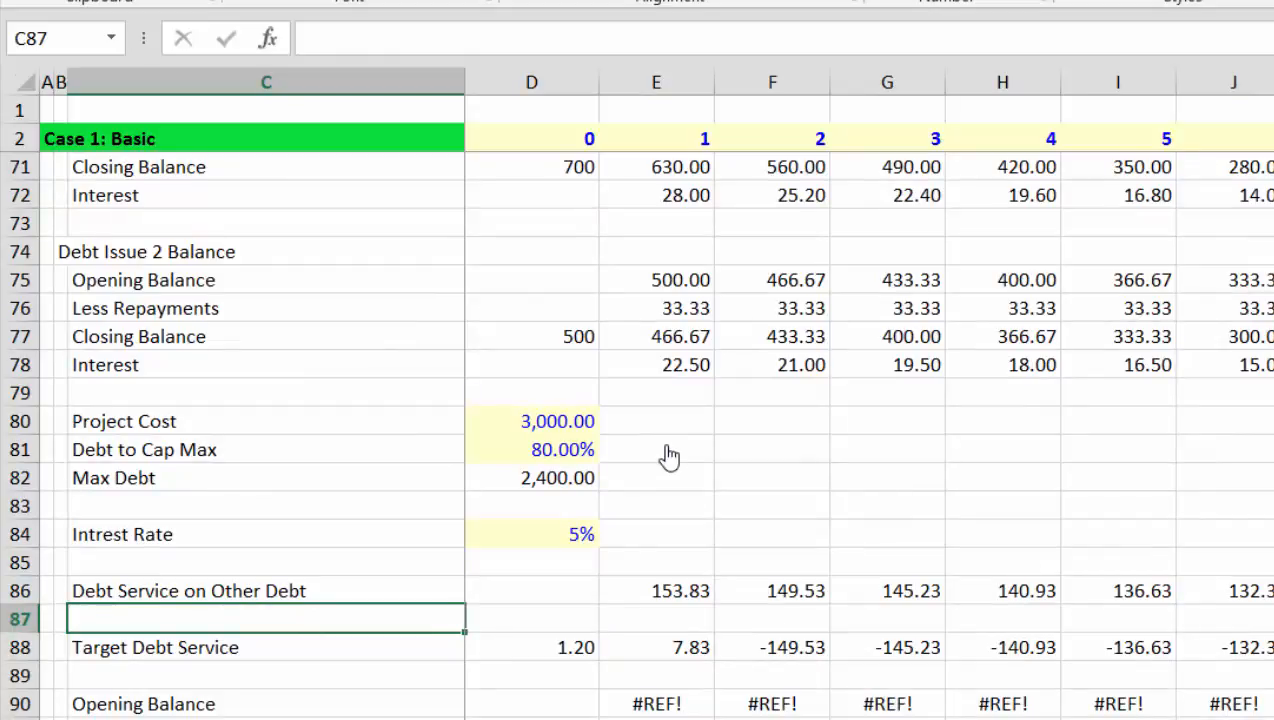
{"action": "type", "text": "Cas"}
{"action": "type", "text": "FADS"}
{"action": "key", "text": "ctrl+Return"}
{"action": "key", "text": "Down"}
{"action": "key", "text": "Up"}
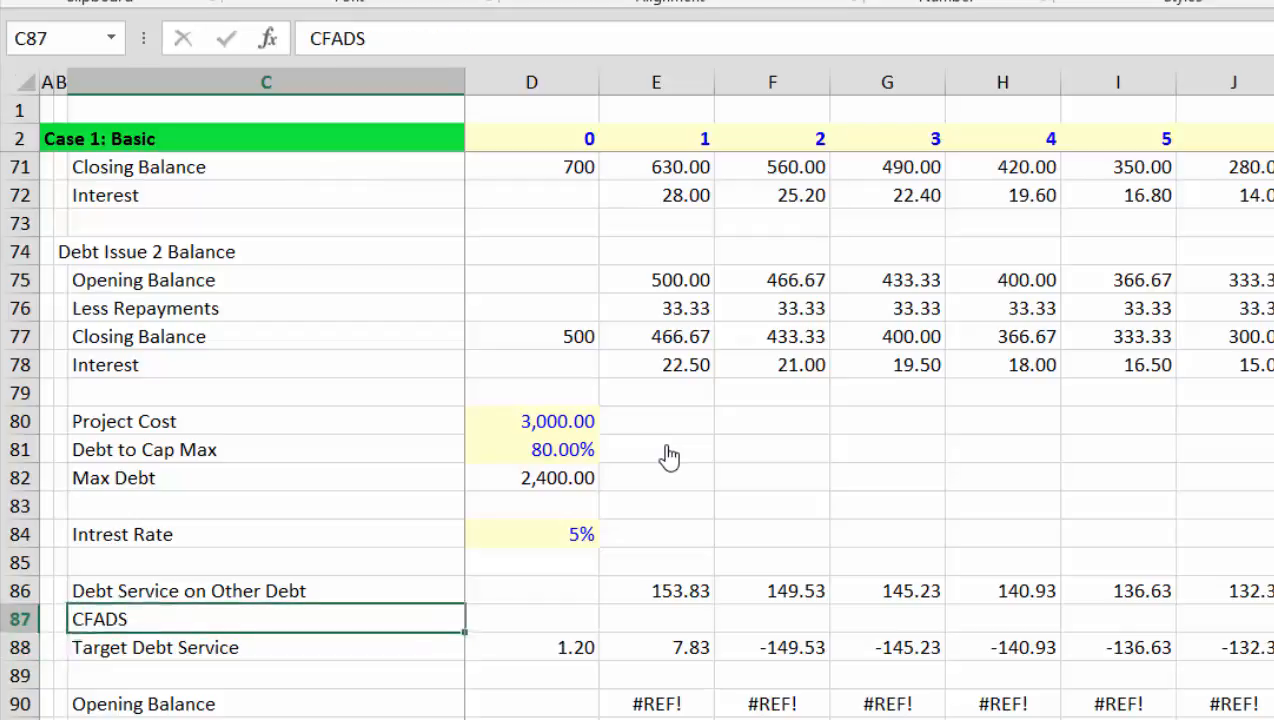
- Link period 1 CFADS in E87 to Case 1's CFADS with =E12 and fill it across the remaining periods
{"action": "key", "text": "Right"}
{"action": "key", "text": "Right"}
{"action": "type", "text": "="}
{"action": "key", "text": "Up"}
{"action": "key", "text": "Up"}
{"action": "key", "text": "Up"}
{"action": "key", "text": "Up"}
{"action": "key", "text": "Up"}
{"action": "key", "text": "Up"}
{"action": "key", "text": "Up"}
{"action": "key", "text": "Up"}
{"action": "key", "text": "Up"}
{"action": "key", "text": "Up"}
{"action": "key", "text": "Up"}
{"action": "key", "text": "Up"}
{"action": "key", "text": "Up"}
{"action": "key", "text": "Up"}
{"action": "key", "text": "Up"}
{"action": "key", "text": "Up"}
{"action": "key", "text": "Up"}
{"action": "key", "text": "Up"}
{"action": "key", "text": "Up"}
{"action": "key", "text": "Up"}
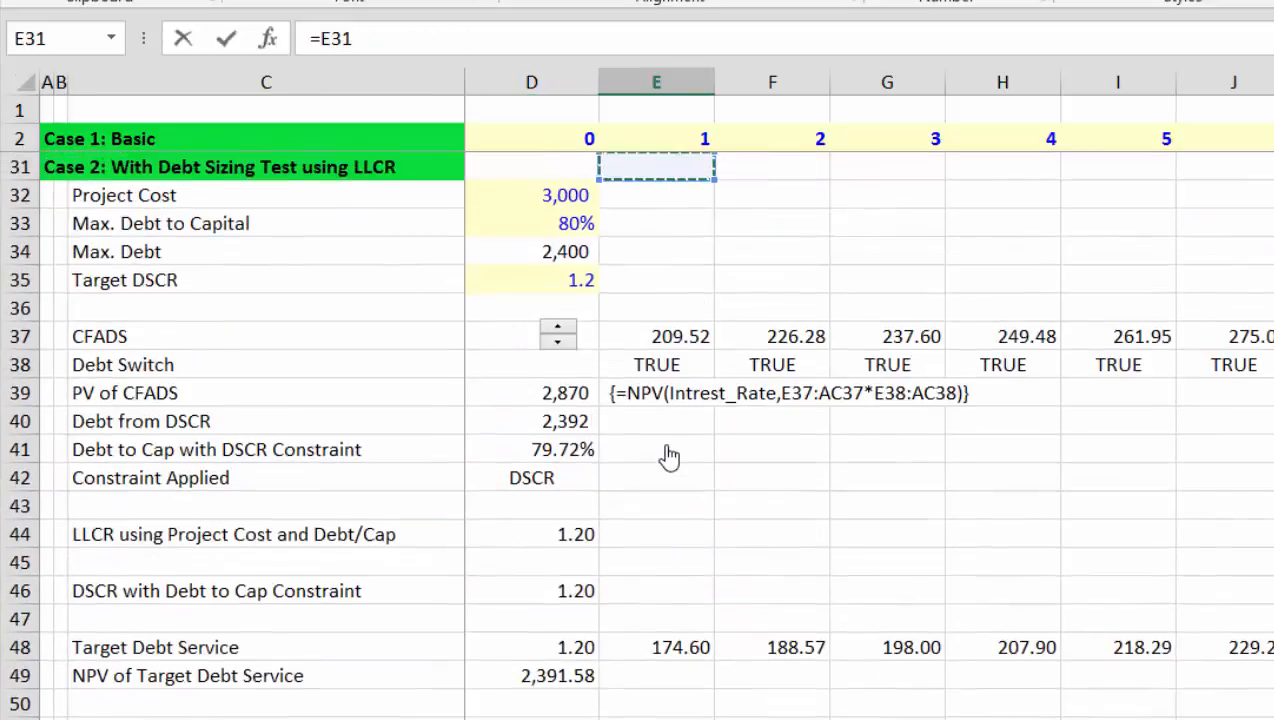
{"action": "key", "text": "Up"}
{"action": "key", "text": "Up"}
{"action": "key", "text": "Up"}
{"action": "key", "text": "Up"}
{"action": "key", "text": "Up"}
{"action": "key", "text": "Up"}
{"action": "key", "text": "Up"}
{"action": "key", "text": "Up"}
{"action": "key", "text": "Up"}
{"action": "key", "text": "Up"}
{"action": "key", "text": "Up"}
{"action": "key", "text": "Up"}
{"action": "key", "text": "Up"}
{"action": "key", "text": "Up"}
{"action": "key", "text": "Up"}
{"action": "key", "text": "Up"}
{"action": "key", "text": "Up"}
{"action": "key", "text": "Up"}
{"action": "key", "text": "Up"}
{"action": "key", "text": "Up"}
{"action": "key", "text": "Down"}
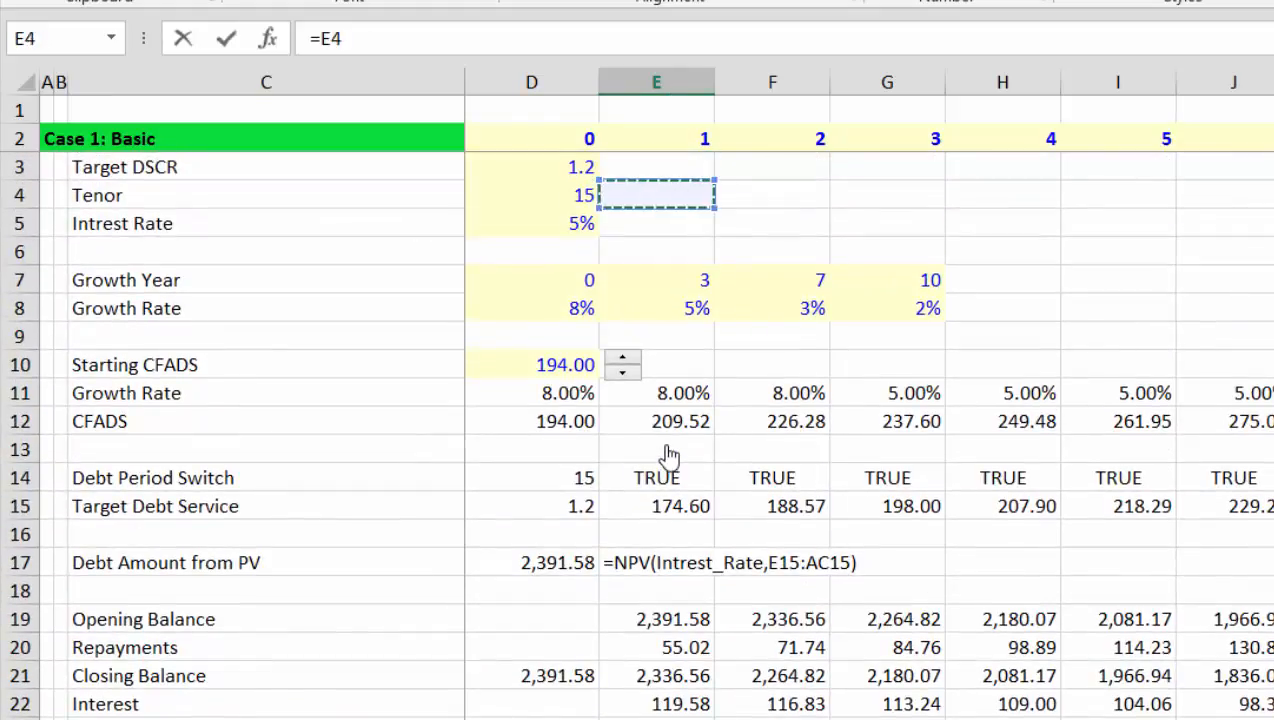
{"action": "key", "text": "Down"}
{"action": "key", "text": "Down"}
{"action": "key", "text": "Down"}
{"action": "key", "text": "Down"}
{"action": "key", "text": "Down"}
{"action": "key", "text": "Down"}
{"action": "key", "text": "Down"}
{"action": "key", "text": "Down"}
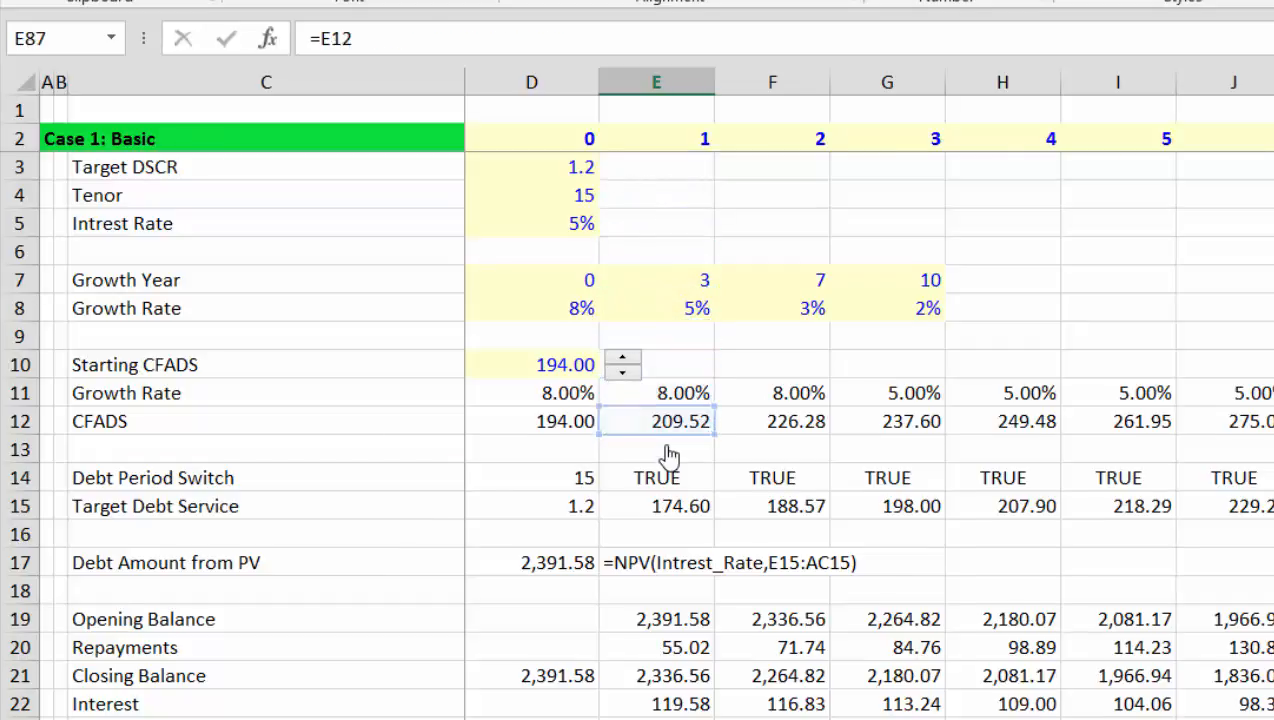
{"action": "key", "text": "ctrl+Return"}
{"action": "key", "text": "shift+ctrl+Right"}
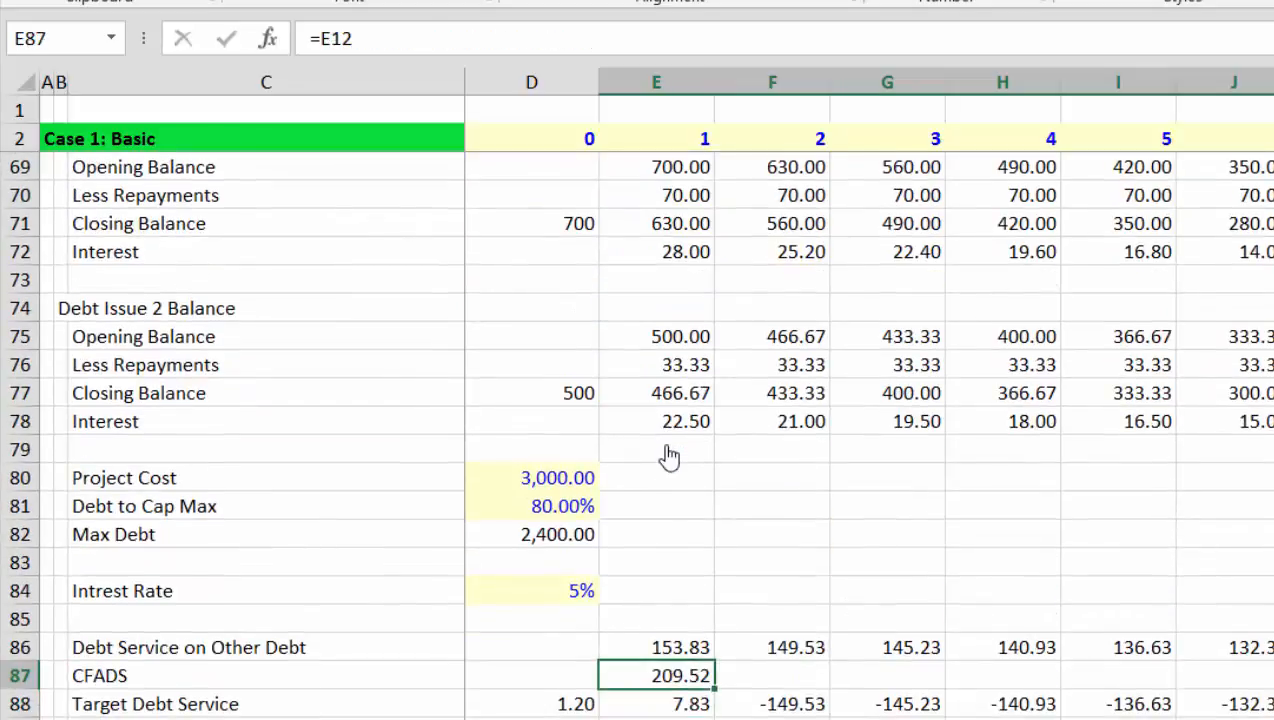
{"action": "key", "text": "ctrl+r"}
- Insert two blank rows between CFADS and Target Debt Service
{"action": "key", "text": "Down"}
{"action": "key", "text": "Down"}
{"action": "key", "text": "Down"}
{"action": "key", "text": "Down"}
{"action": "key", "text": "Up"}
{"action": "key", "text": "Up"}
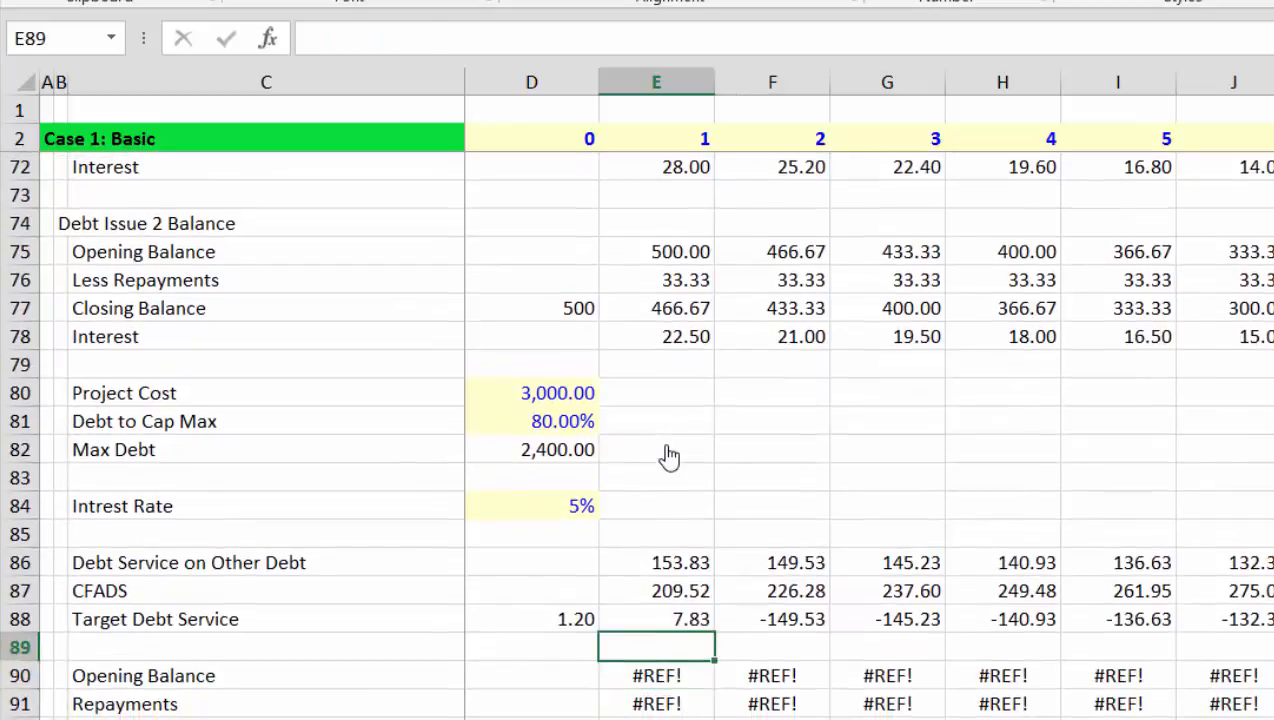
{"action": "key", "text": "Up"}
{"action": "key", "text": "Left"}
{"action": "key", "text": "Left"}
{"action": "key", "text": "Left"}
{"action": "key", "text": "Right"}
{"action": "key", "text": "Right"}
{"action": "key", "text": "Right"}
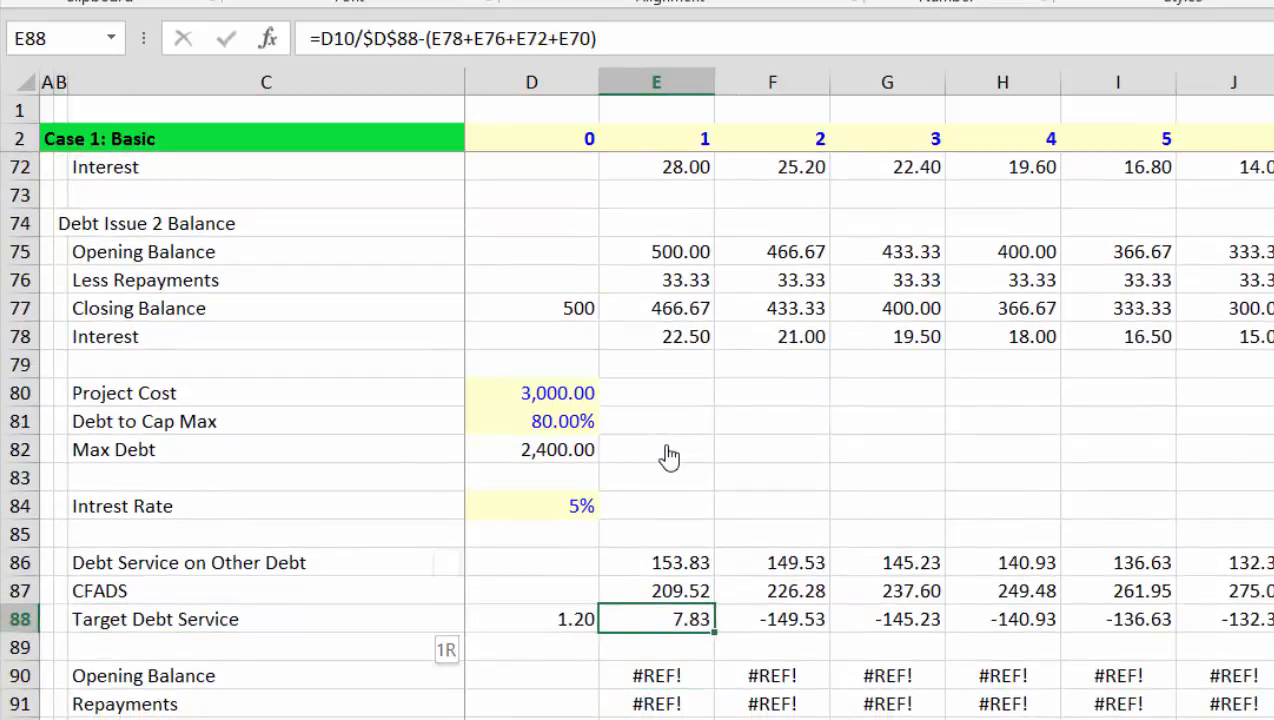
{"action": "key", "text": "shift+space"}
{"action": "key", "text": "ctrl+shift+equal"}
{"action": "key", "text": "ctrl+shift+equal"}
- Label row 88, below CFADS, Debt Switch
{"action": "key", "text": "Left"}
{"action": "key", "text": "Left"}
{"action": "key", "text": "Left"}
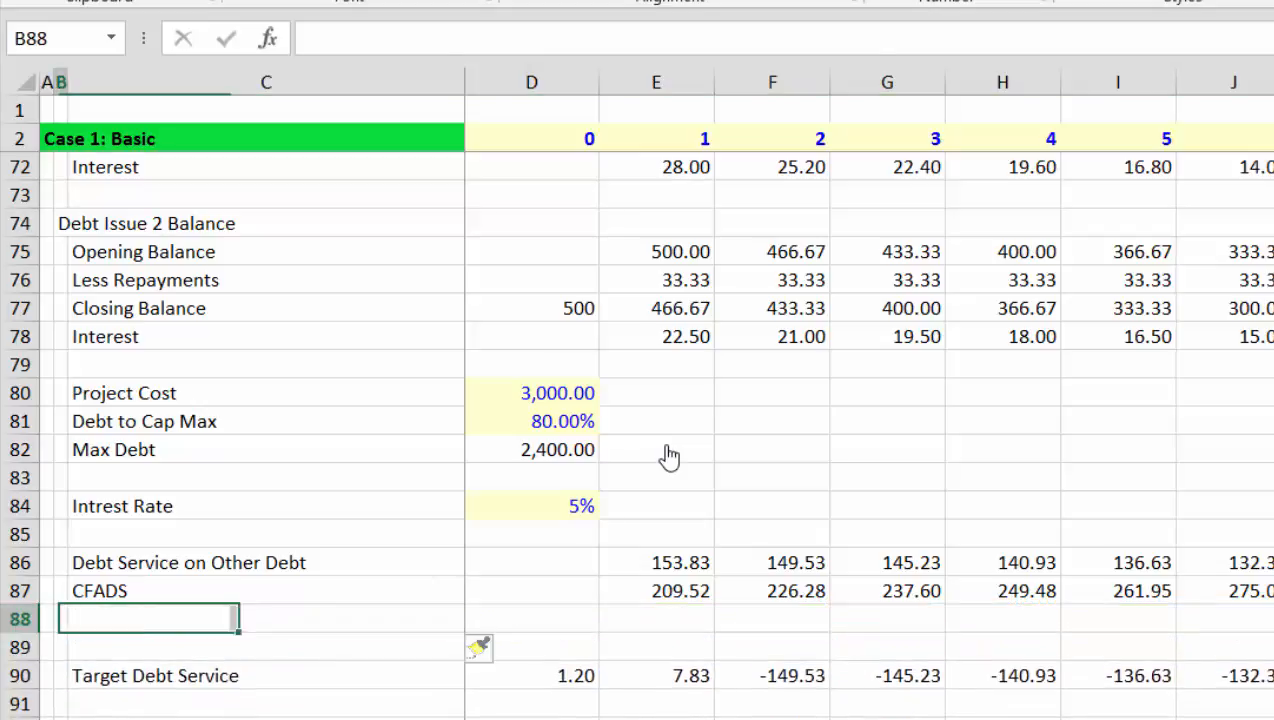
{"action": "key", "text": "Right"}
{"action": "type", "text": "Debt "}
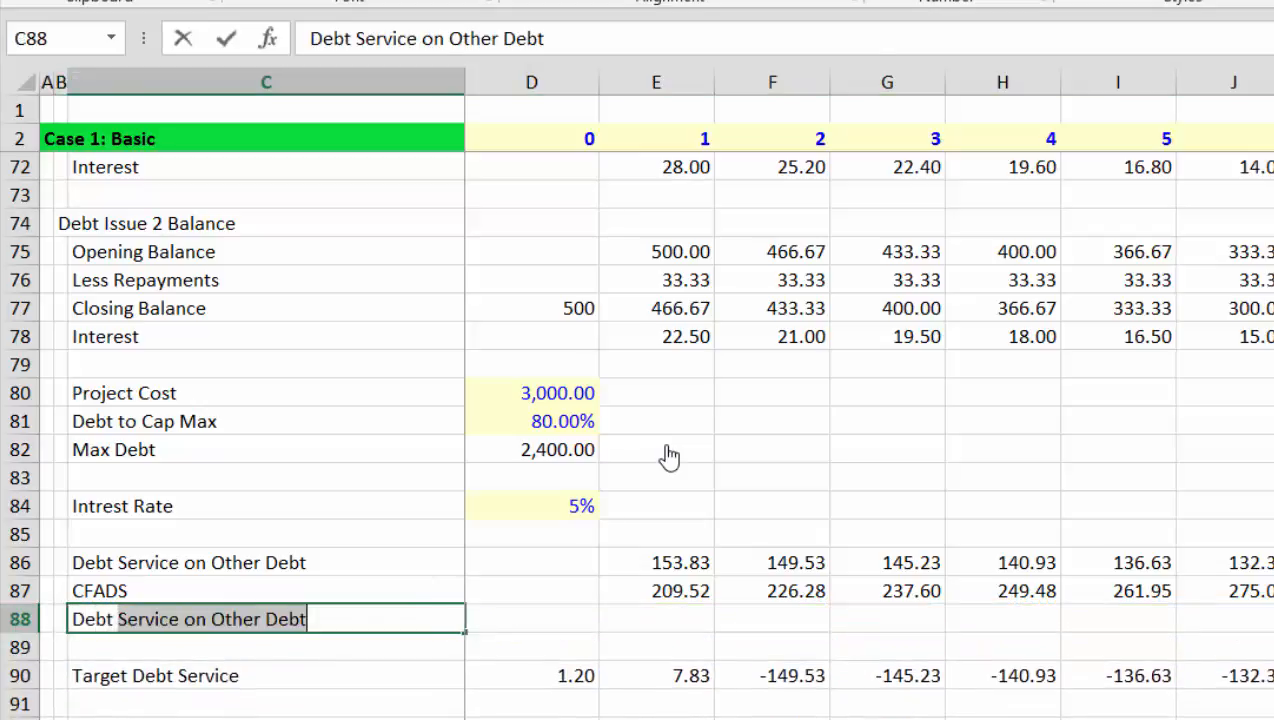
{"action": "type", "text": "Swtitch"}
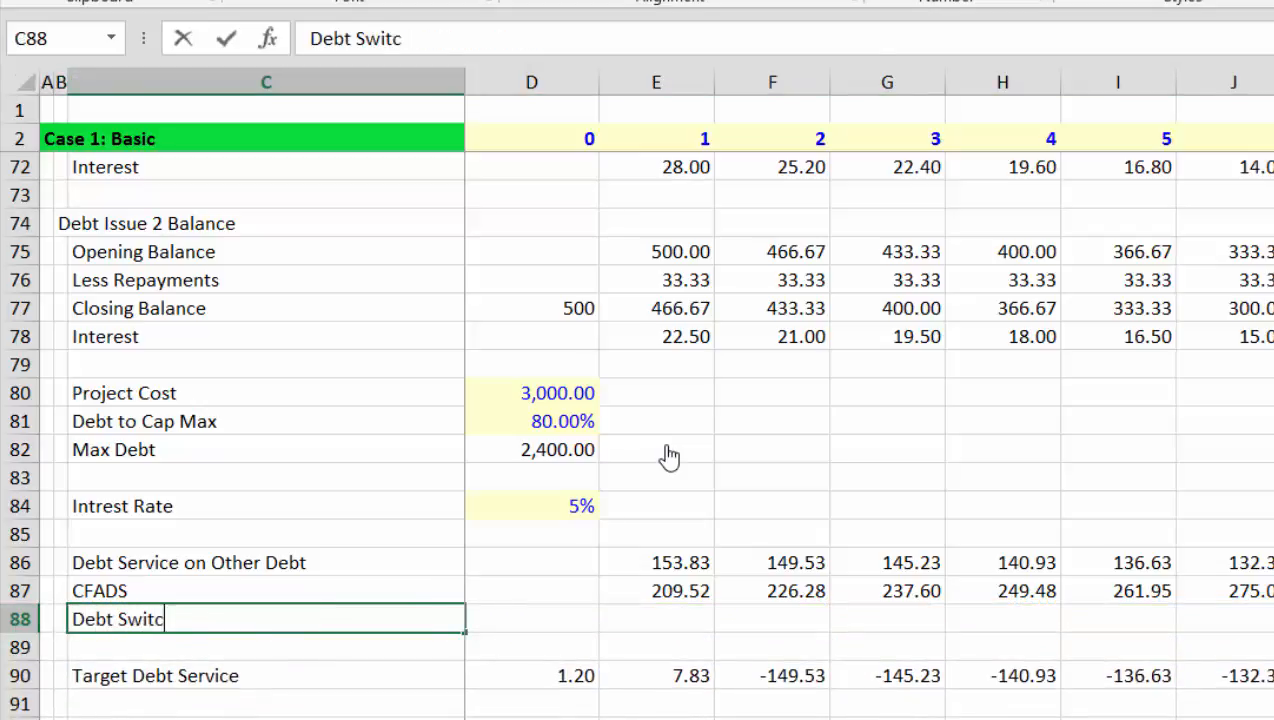
{"action": "key", "text": "Return"}
- Link the period 1 Debt Switch in E88 to Case 2's switch with =E38 and fill it across the remaining periods
{"action": "key", "text": "Up"}
{"action": "key", "text": "Right"}
{"action": "key", "text": "Right"}
{"action": "type", "text": "="}
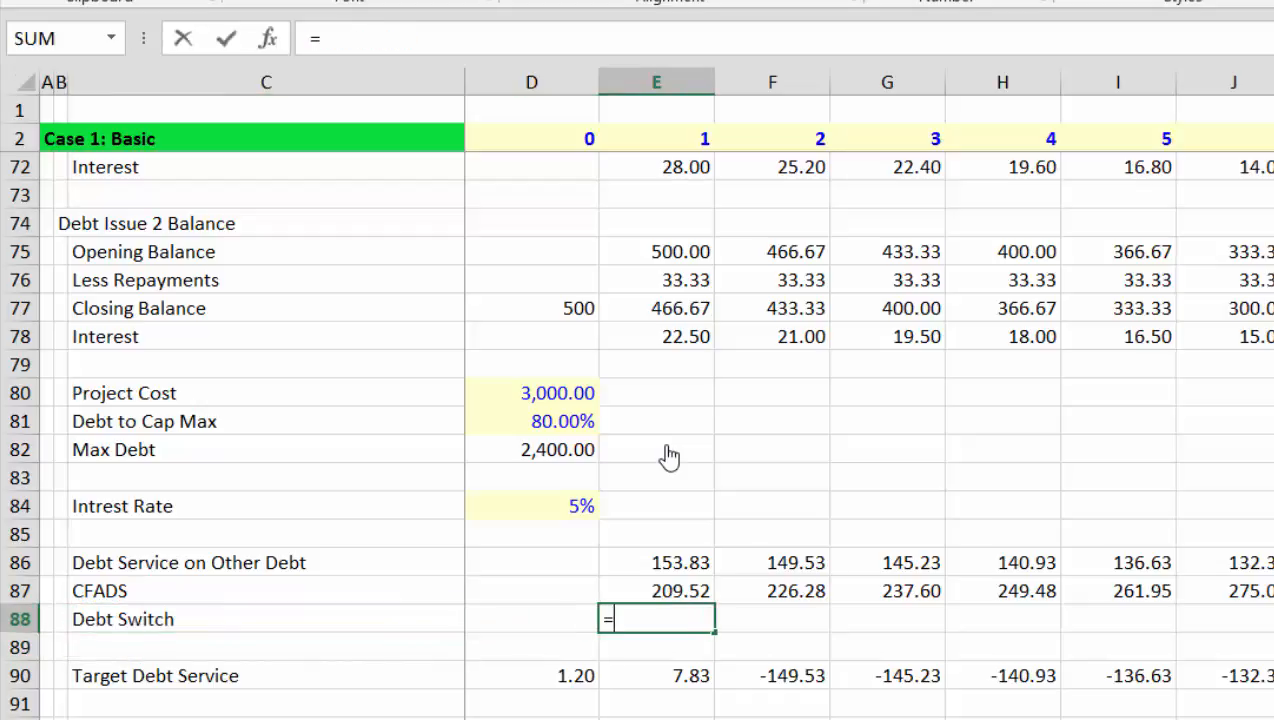
{"action": "key", "text": "Up"}
{"action": "key", "text": "Up"}
{"action": "key", "text": "Up"}
{"action": "key", "text": "Up"}
{"action": "key", "text": "Up"}
{"action": "key", "text": "Up"}
{"action": "key", "text": "Up"}
{"action": "key", "text": "Up"}
{"action": "key", "text": "Up"}
{"action": "key", "text": "Up"}
{"action": "key", "text": "Up"}
{"action": "key", "text": "Up"}
{"action": "key", "text": "Up"}
{"action": "key", "text": "Up"}
{"action": "key", "text": "Up"}
{"action": "key", "text": "Up"}
{"action": "key", "text": "Up"}
{"action": "key", "text": "Up"}
{"action": "key", "text": "Up"}
{"action": "key", "text": "Up"}
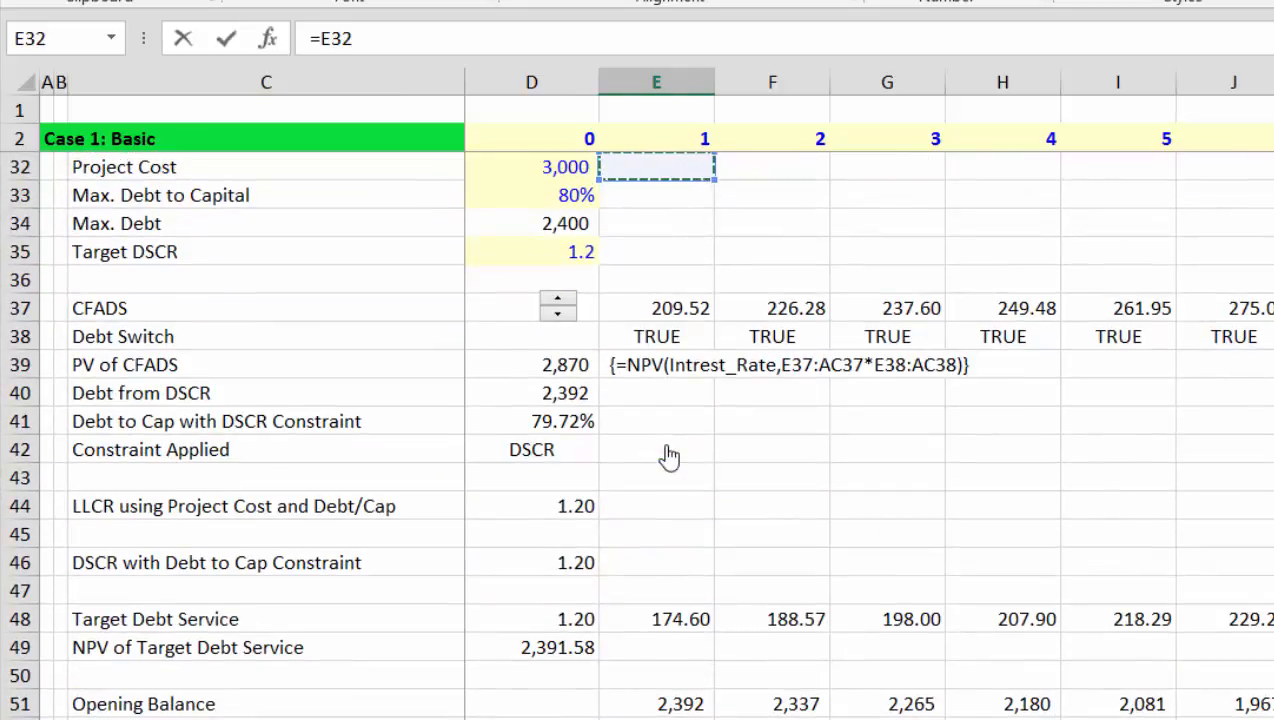
{"action": "key", "text": "Down"}
{"action": "key", "text": "Down"}
{"action": "key", "text": "Down"}
{"action": "key", "text": "Down"}
{"action": "key", "text": "Down"}
{"action": "key", "text": "Down"}
{"action": "key", "text": "Return"}
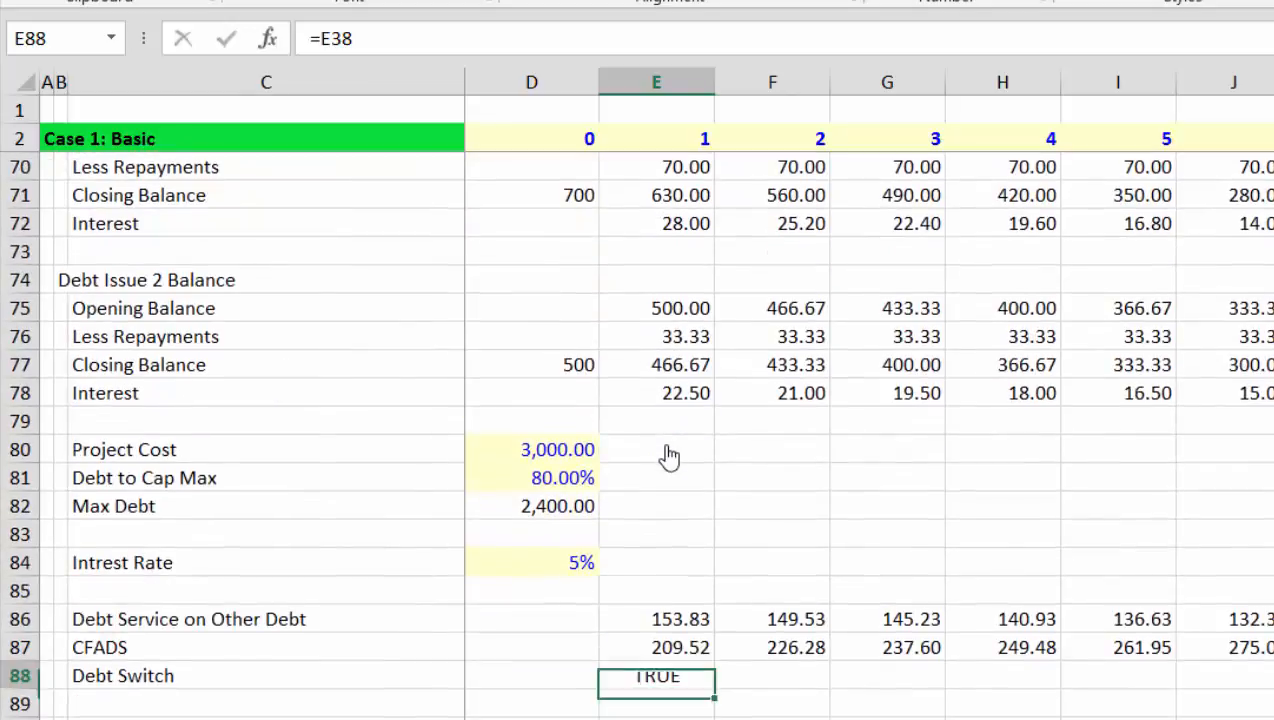
{"action": "key", "text": "ctrl+shift+Right"}
{"action": "key", "text": "ctrl+r"}
{"action": "key", "text": "Down"}
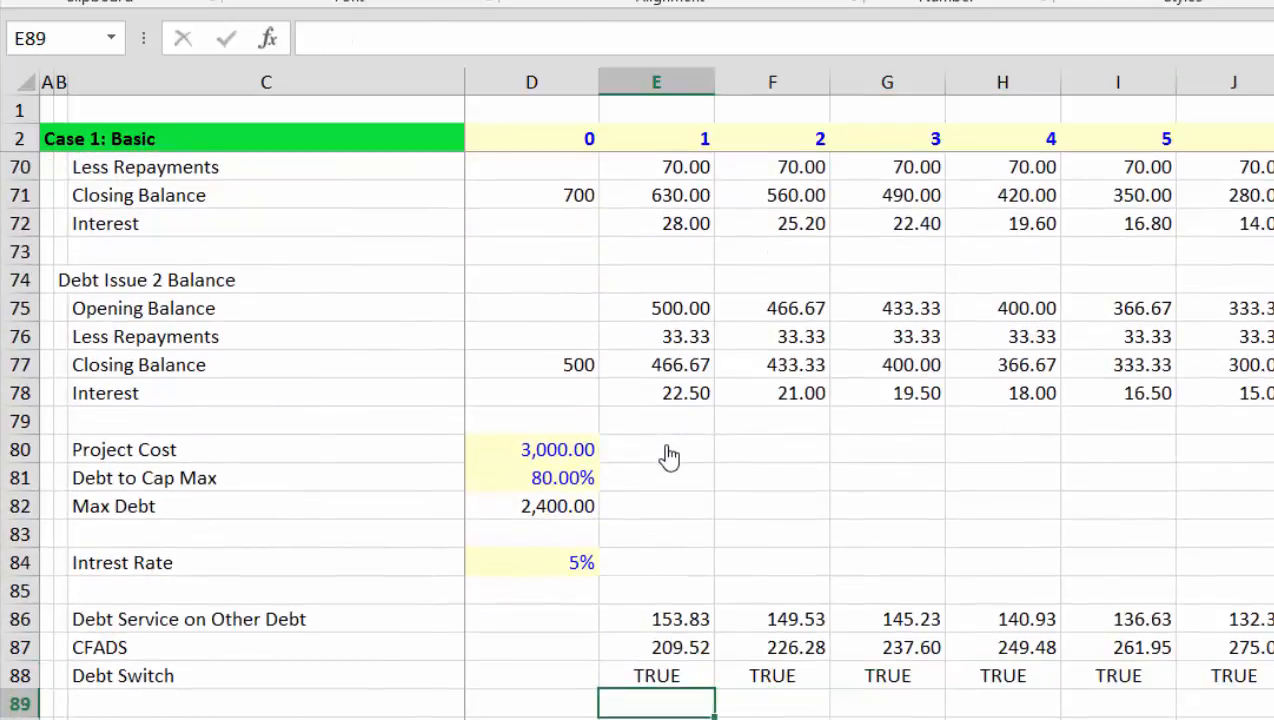
- Review the period 1 Target Debt Service and Debt Service on Other Debt formulas, and the exercise formula notes on the preceding sheet
{"action": "key", "text": "Down"}
{"action": "key", "text": "Down"}
{"action": "key", "text": "Up"}
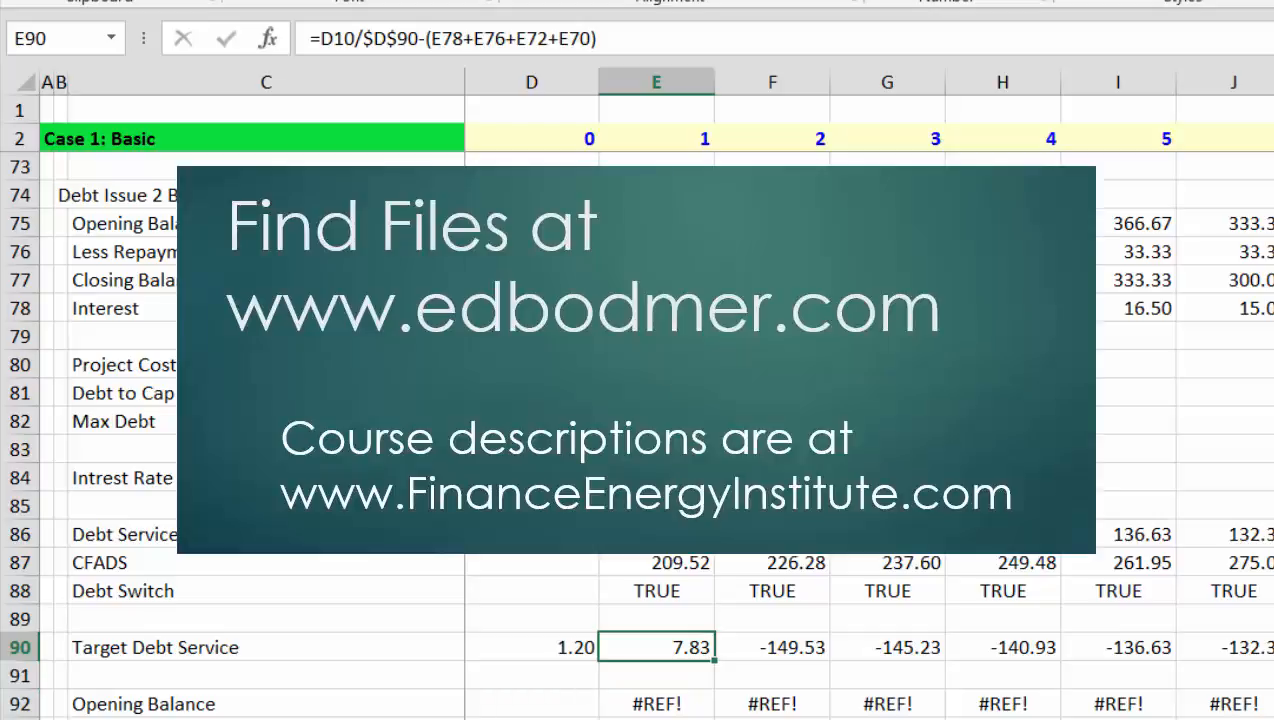
{"action": "key", "text": "Up"}
{"action": "key", "text": "Up"}
{"action": "key", "text": "Up"}
{"action": "key", "text": "Up"}
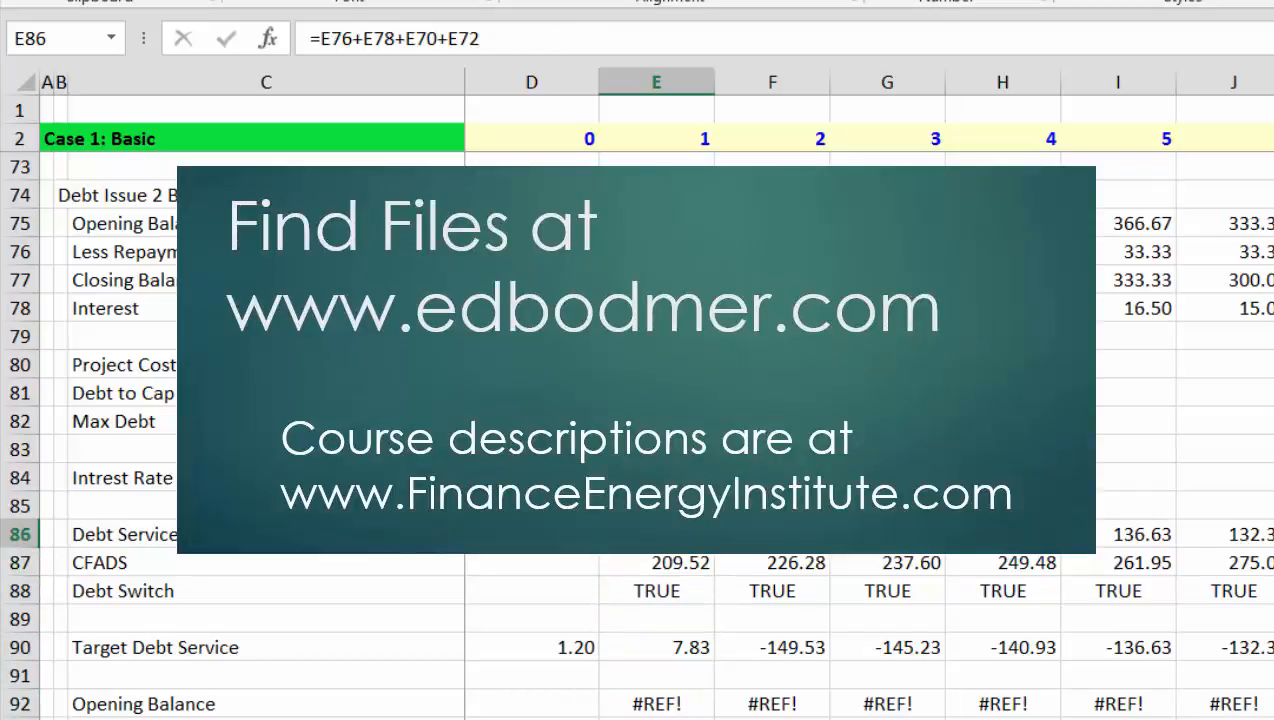
{"action": "key", "text": "Down"}
{"action": "key", "text": "Down"}
{"action": "key", "text": "Down"}
{"action": "key", "text": "Down"}
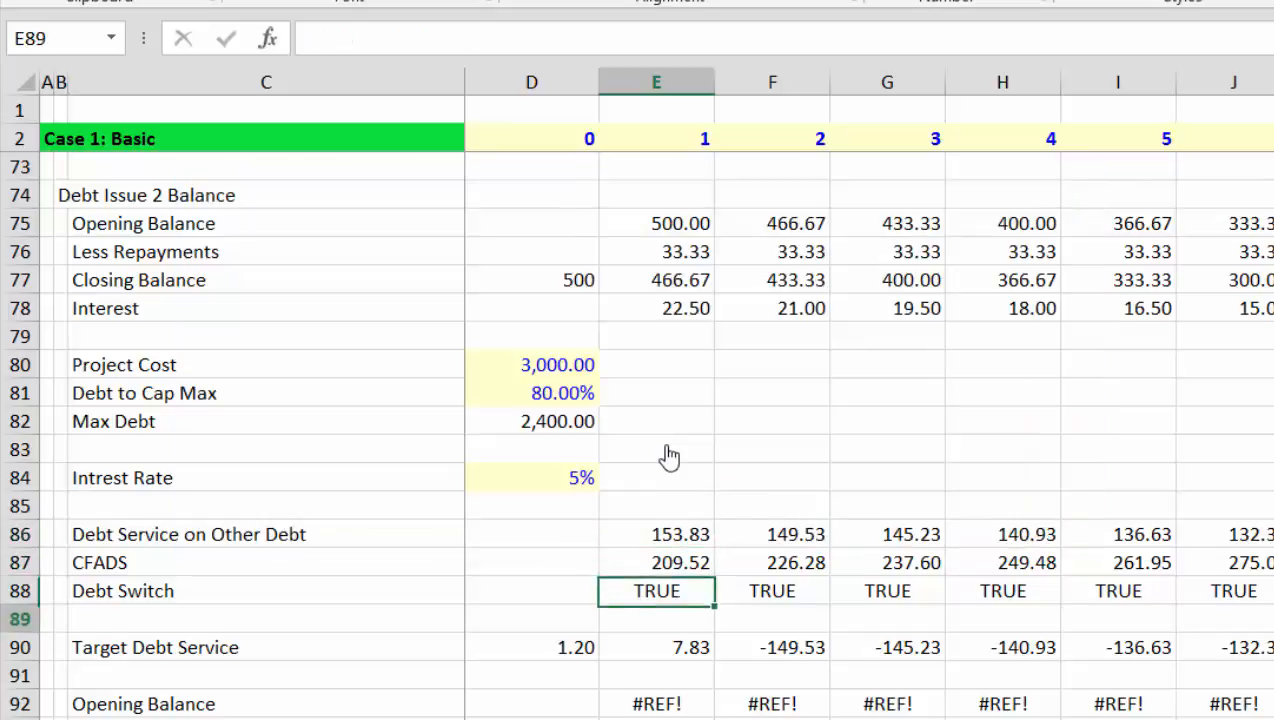
{"action": "key", "text": "ctrl+Page_Up"}
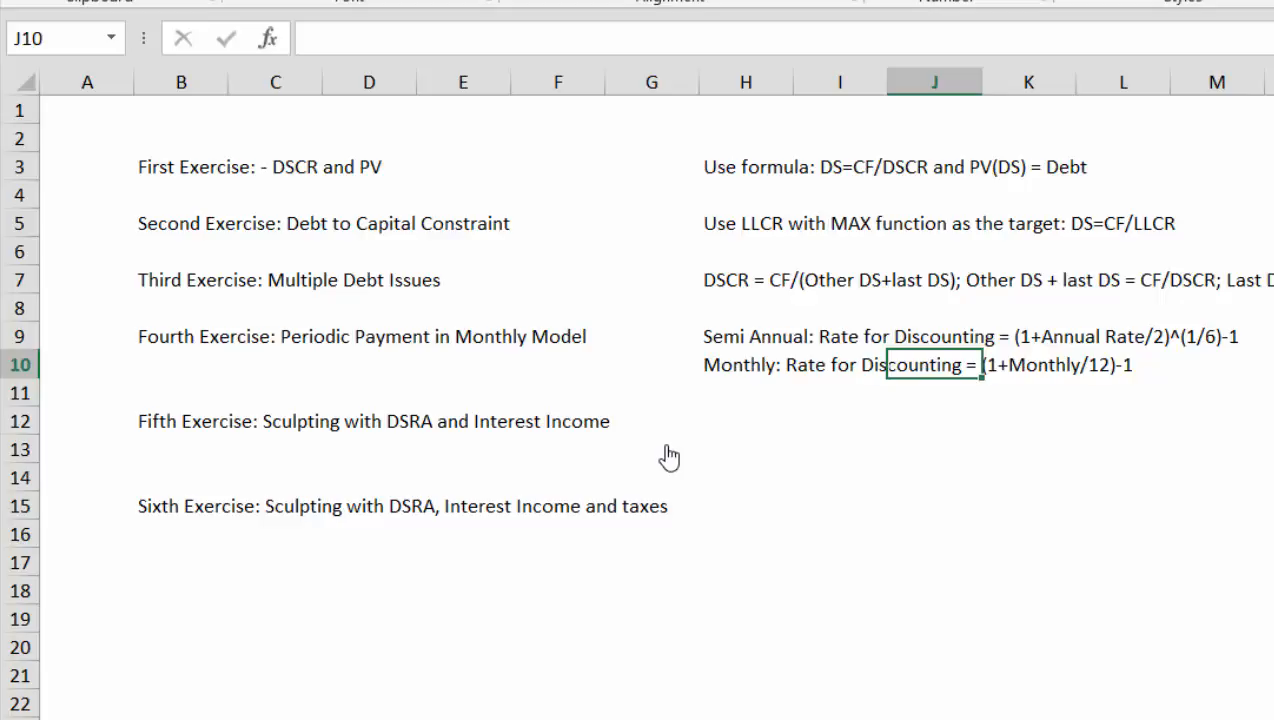
{"action": "key", "text": "ctrl+Page_Down"}
{"action": "key", "text": "Down"}
{"action": "key", "text": "Up"}
{"action": "key", "text": "Up"}
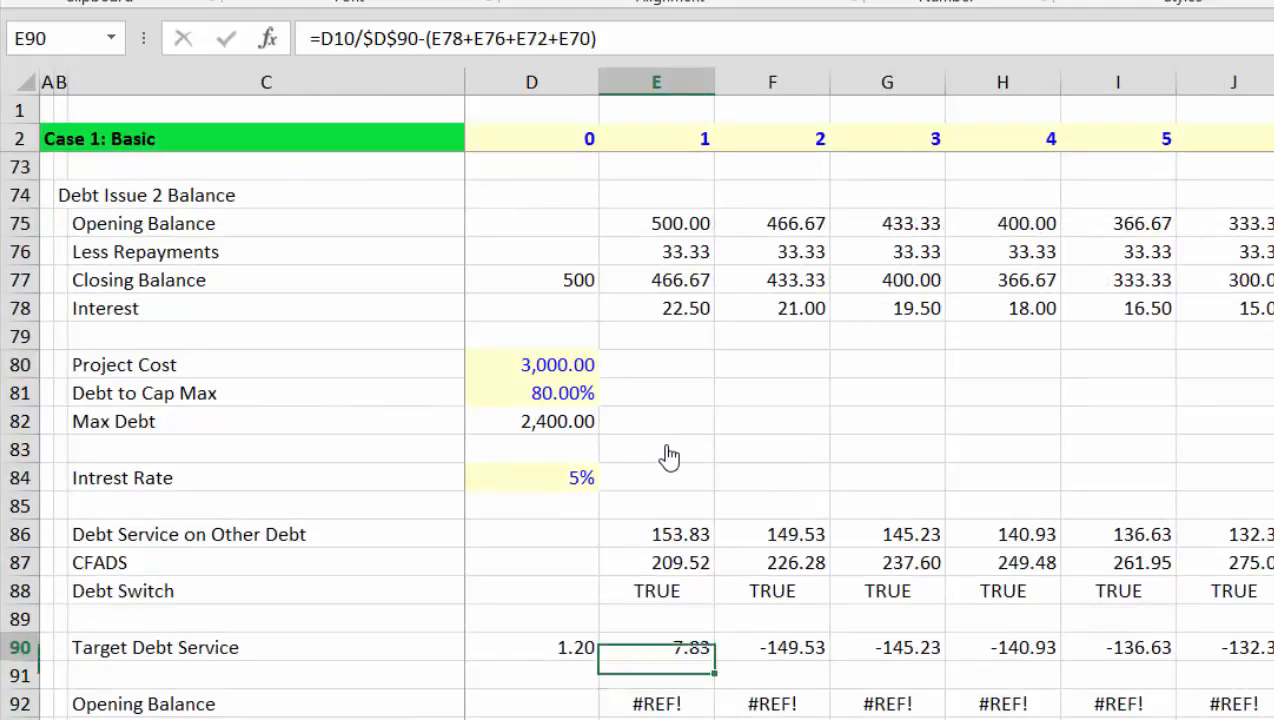
- Insert three blank rows at row 89, between Debt Switch and Target Debt Service
{"action": "key", "text": "Left"}
{"action": "key", "text": "Left"}
{"action": "key", "text": "Left"}
{"action": "key", "text": "Left"}
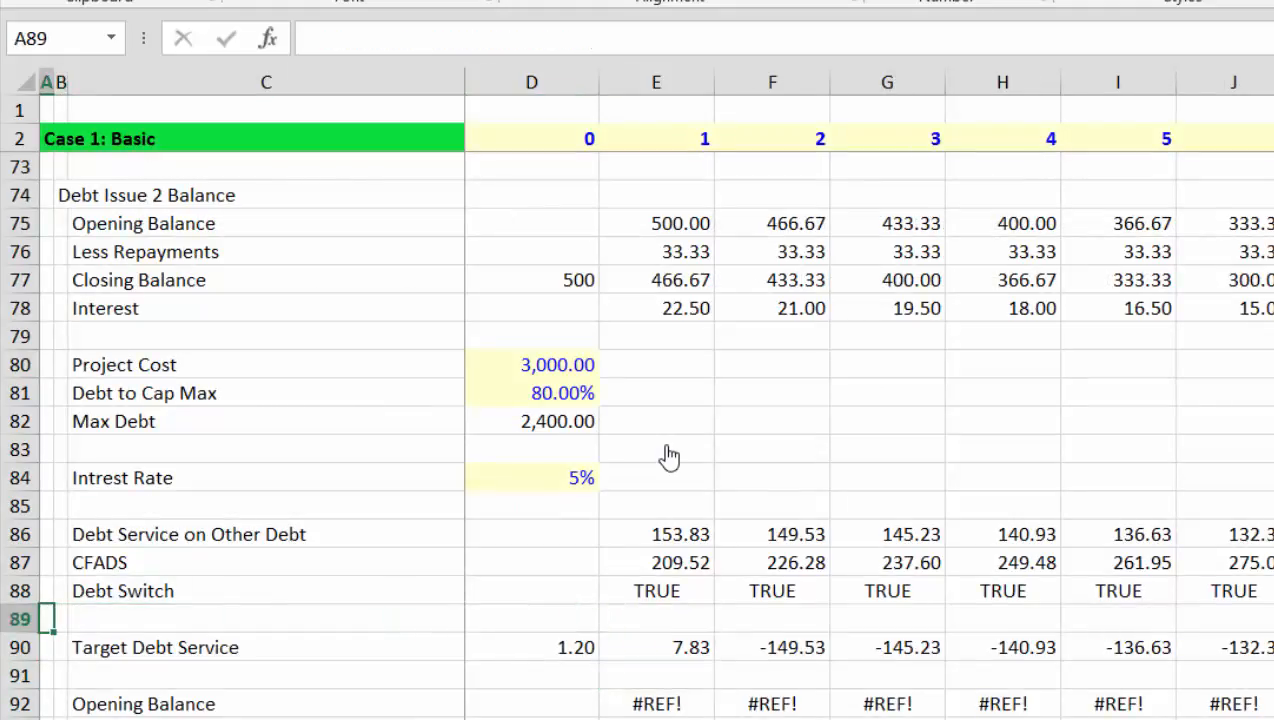
{"action": "key", "text": "Down"}
{"action": "key", "text": "Up"}
{"action": "key", "text": "shift+space"}
{"action": "key", "text": "ctrl+shift+equal"}
{"action": "key", "text": "ctrl+shift+equal"}
{"action": "key", "text": "ctrl+shift+equal"}
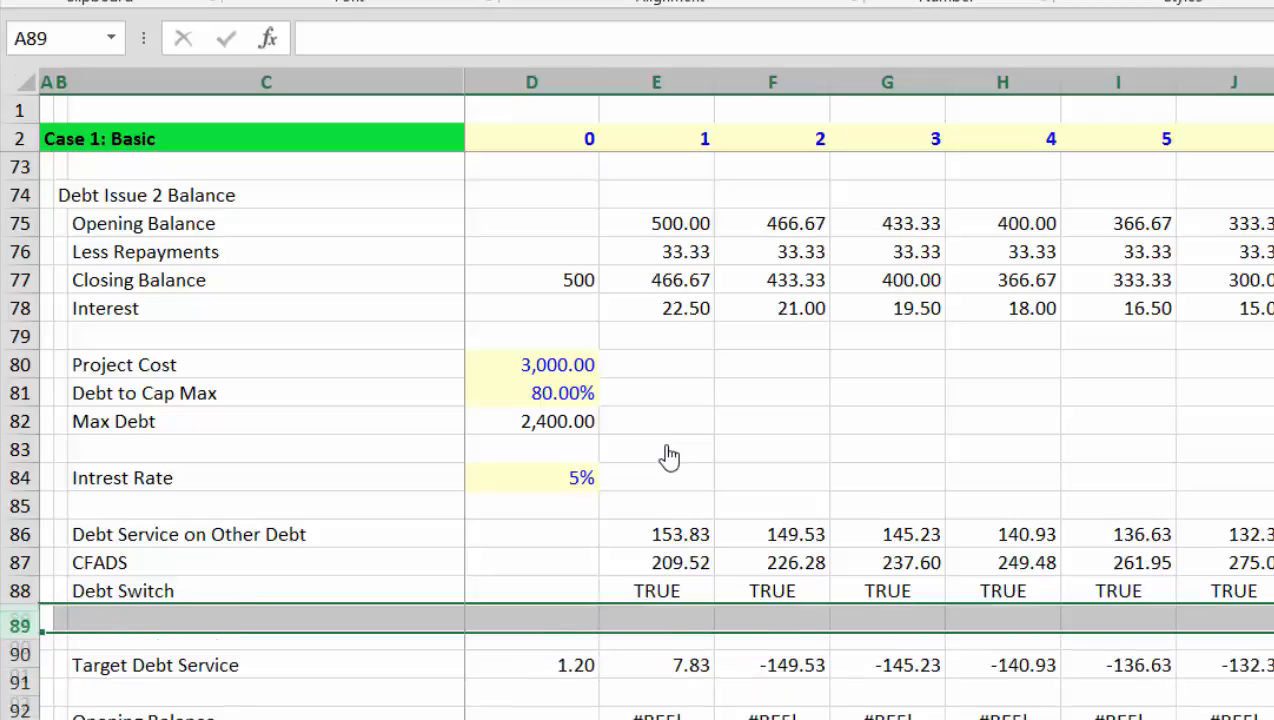
- Label row 90, two rows below Debt Switch, LLCR from Max Debt Service
{"action": "key", "text": "Down"}
{"action": "key", "text": "Right"}
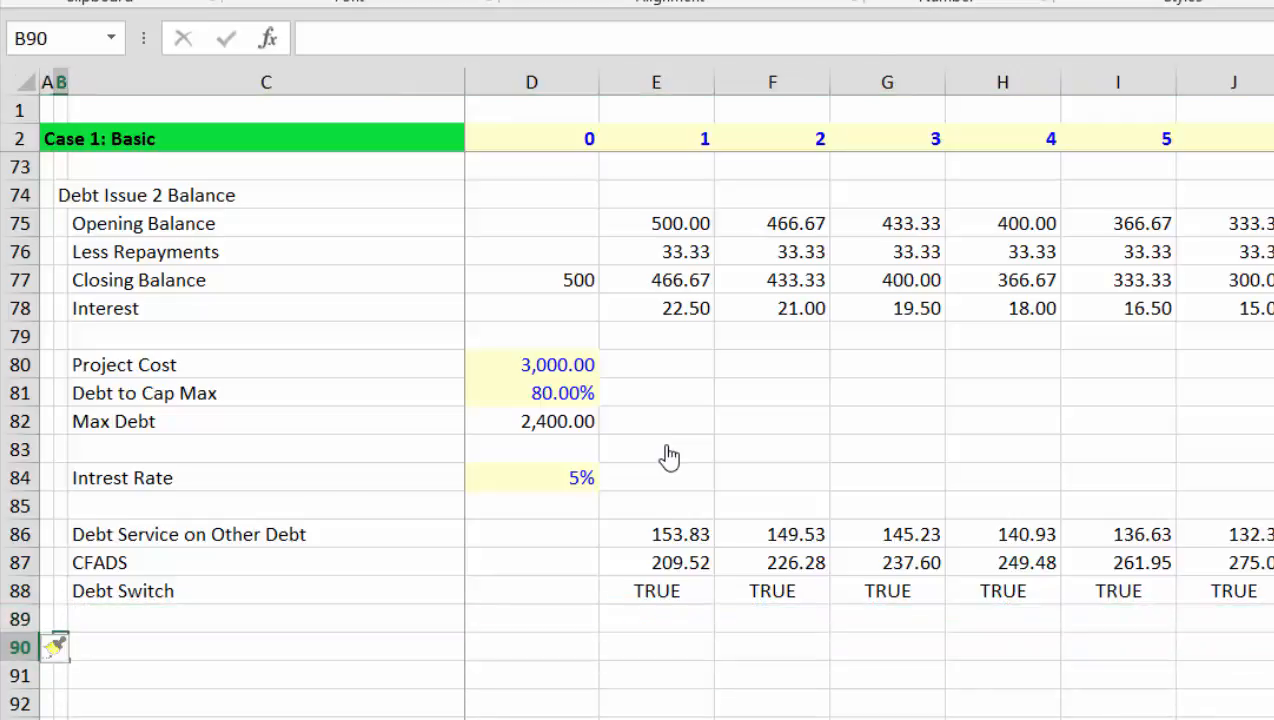
{"action": "key", "text": "Right"}
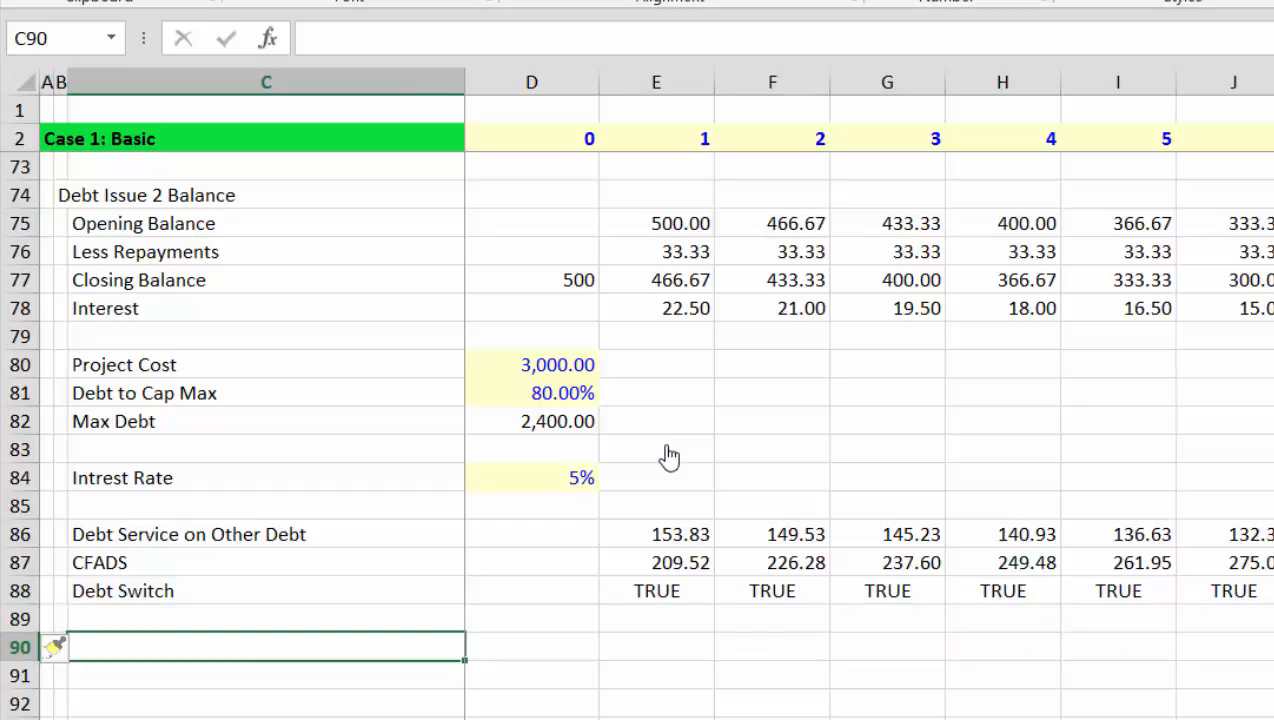
{"action": "key", "text": "F2"}
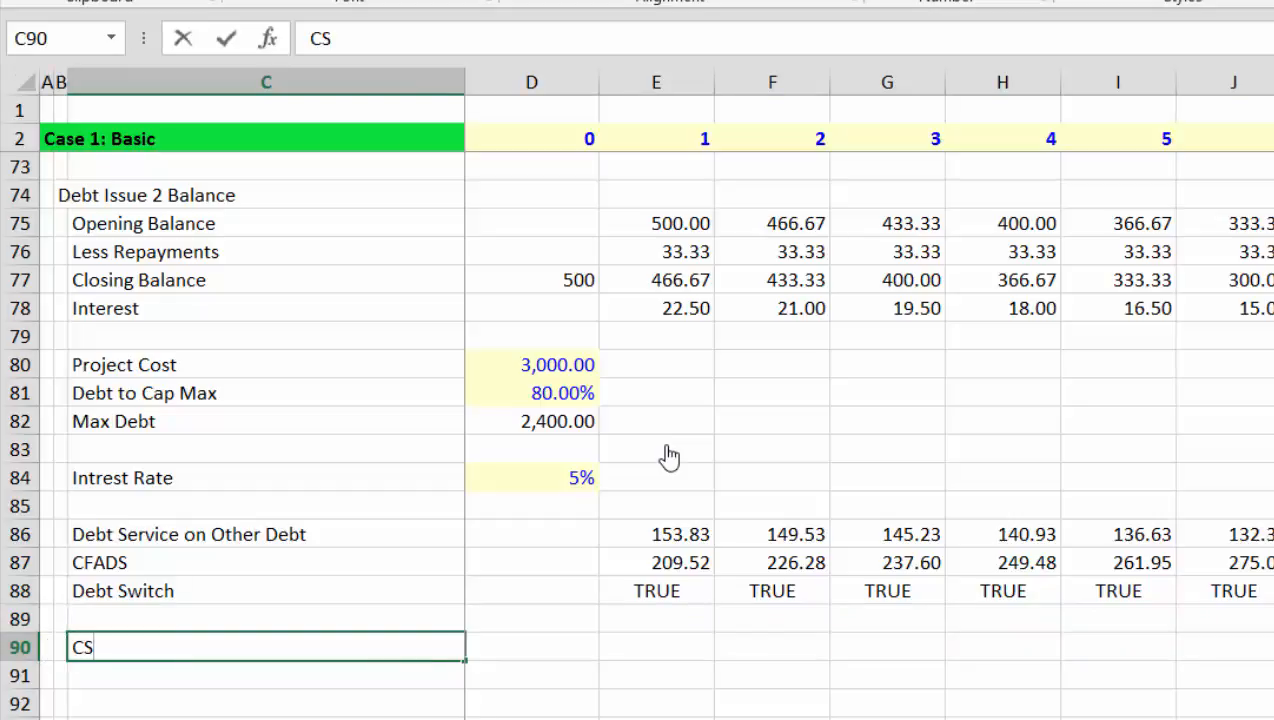
{"action": "type", "text": "CFASMa"}
{"action": "key", "text": "BackSpace"}
{"action": "key", "text": "BackSpace"}
{"action": "type", "text": "LLCR from"}
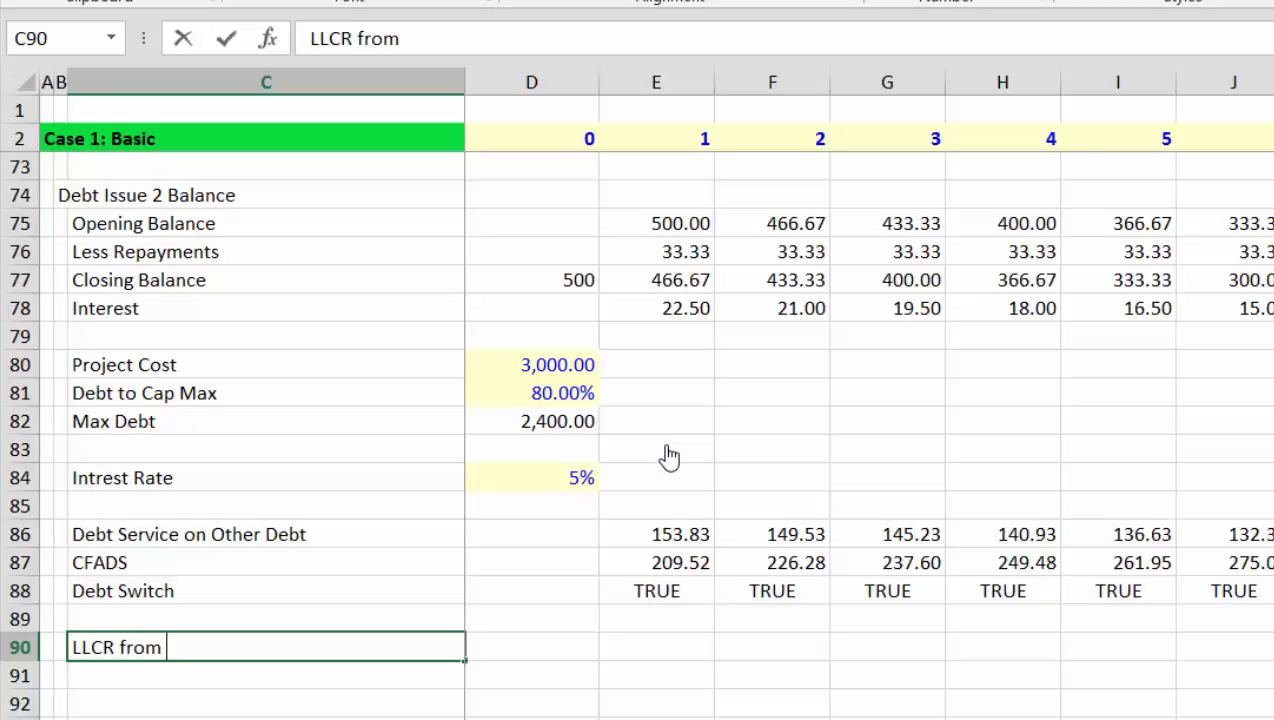
{"action": "type", "text": " Max"}
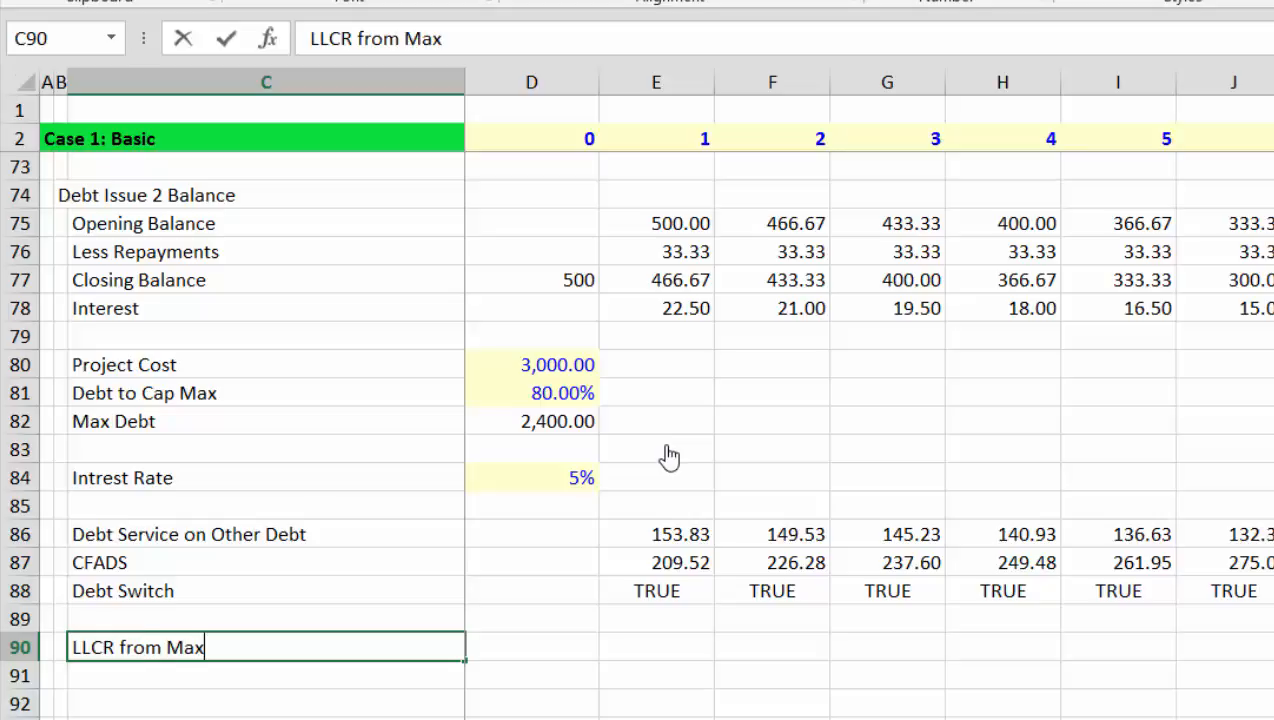
{"action": "type", "text": " Dets"}
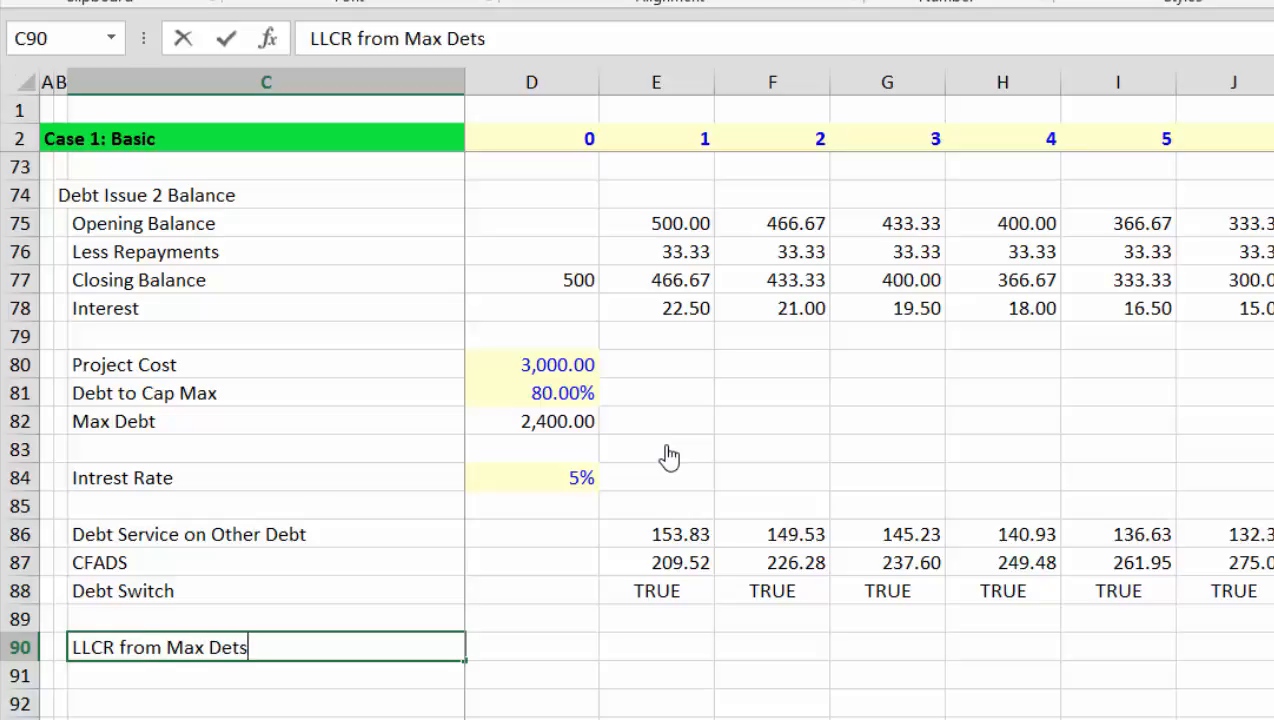
{"action": "key", "text": "BackSpace"}
{"action": "key", "text": "BackSpace"}
{"action": "type", "text": "bt Service"}
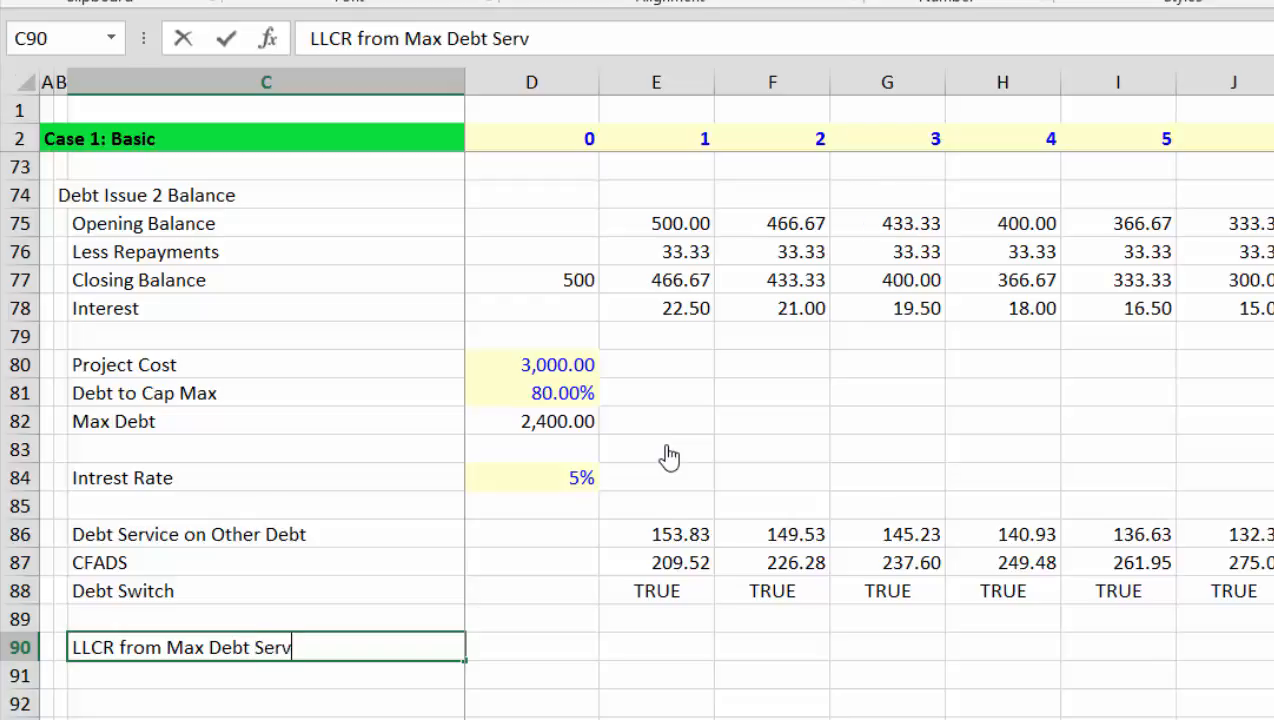
{"action": "key", "text": "Return"}
{"action": "key", "text": "Up"}
{"action": "key", "text": "Right"}
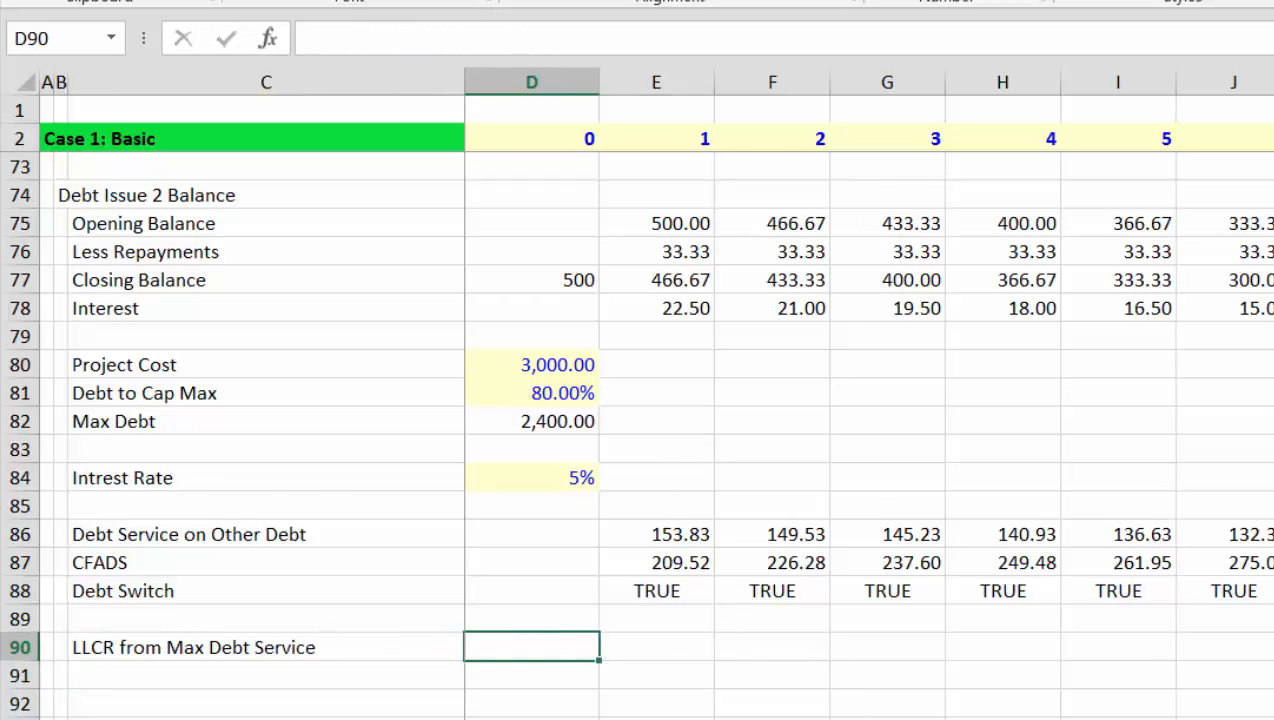
{"action": "key", "text": "F9"}
{"action": "key", "text": "Up"}
{"action": "key", "text": "Up"}
{"action": "key", "text": "Up"}
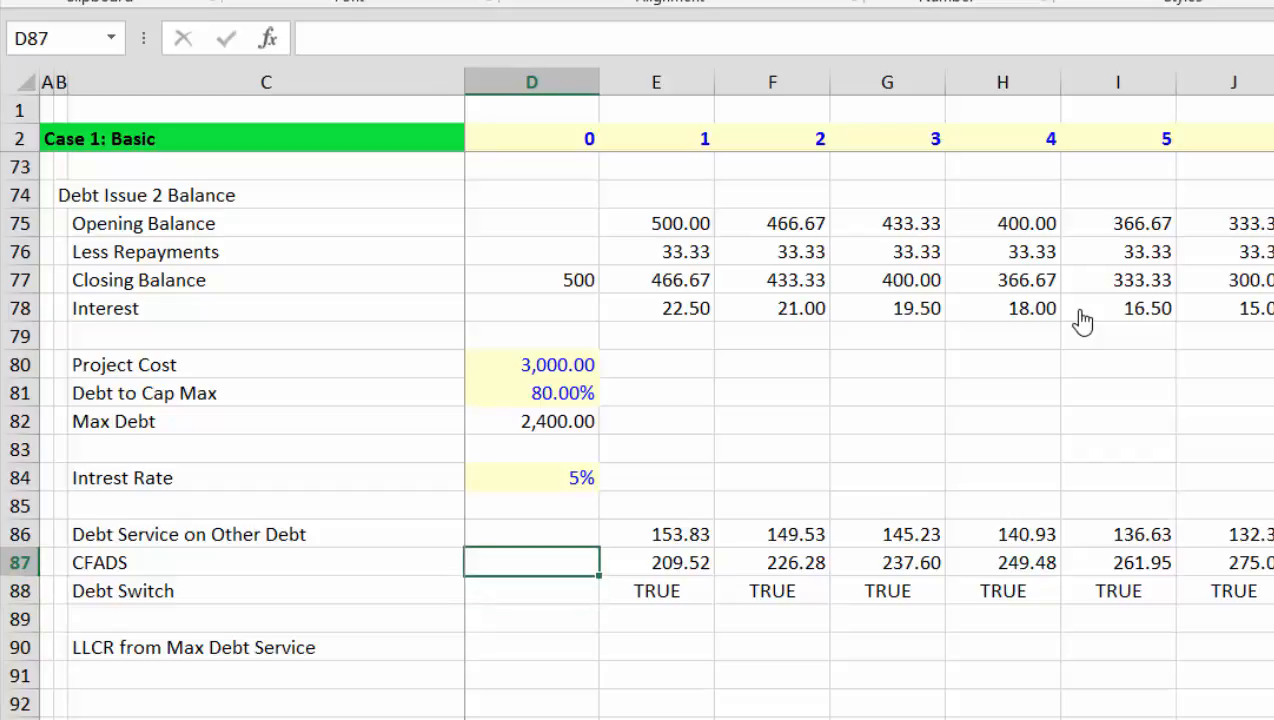
- Review the period 1 CFADS formula and the empty cell beside the LLCR from Max Debt Service label
{"action": "key", "text": "Down"}
{"action": "key", "text": "Down"}
{"action": "key", "text": "Left"}
{"action": "key", "text": "Left"}
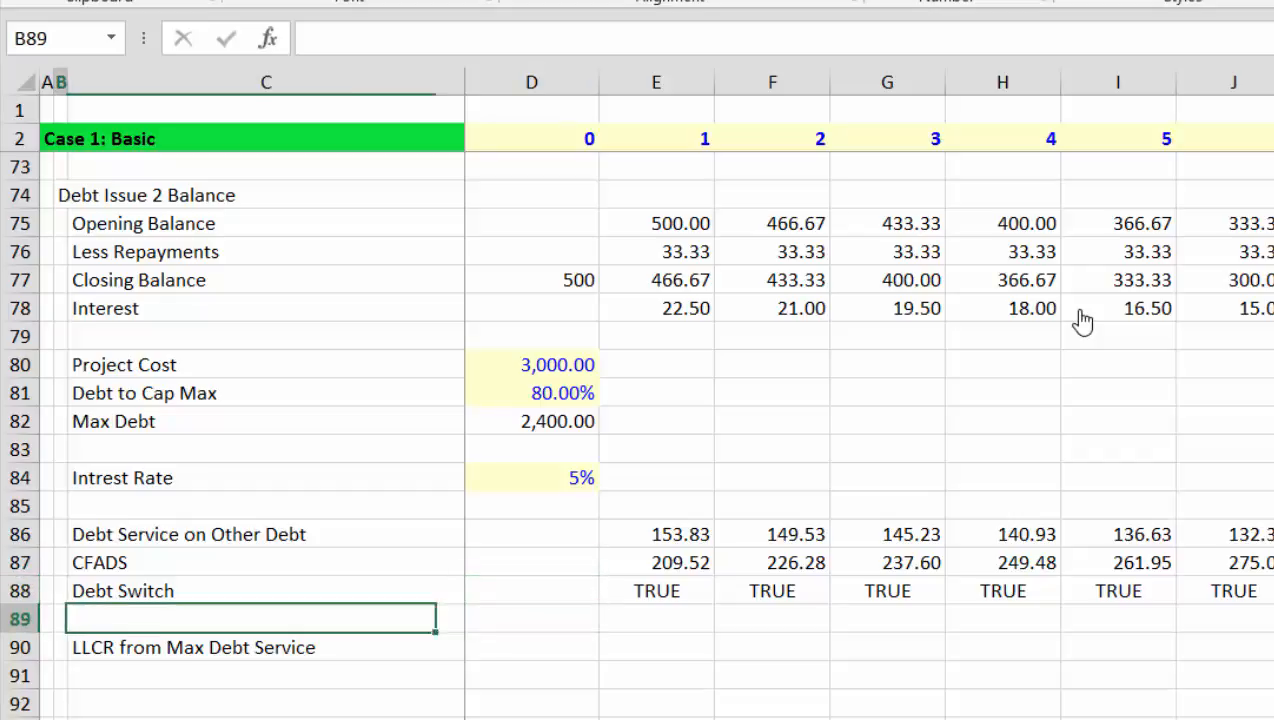
{"action": "key", "text": "Right"}
{"action": "key", "text": "Right"}
{"action": "key", "text": "Down"}
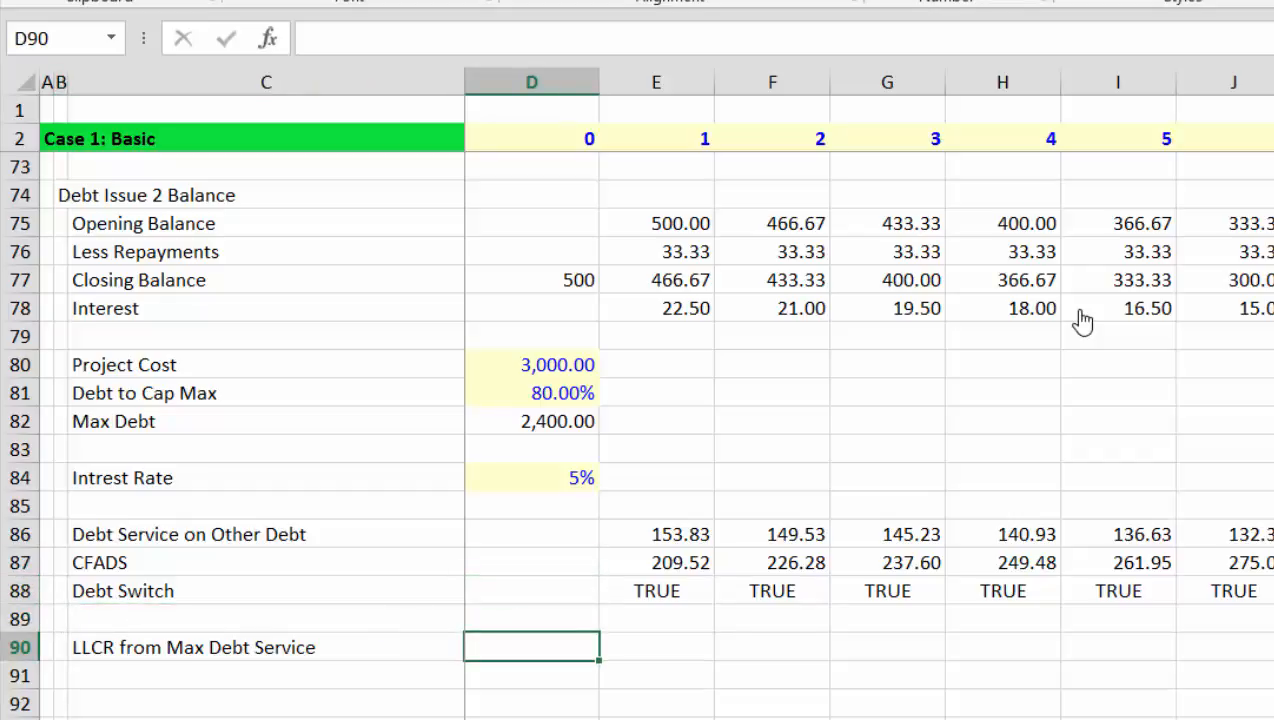
{"action": "key", "text": "Up"}
{"action": "key", "text": "Up"}
{"action": "key", "text": "Up"}
{"action": "key", "text": "Right"}
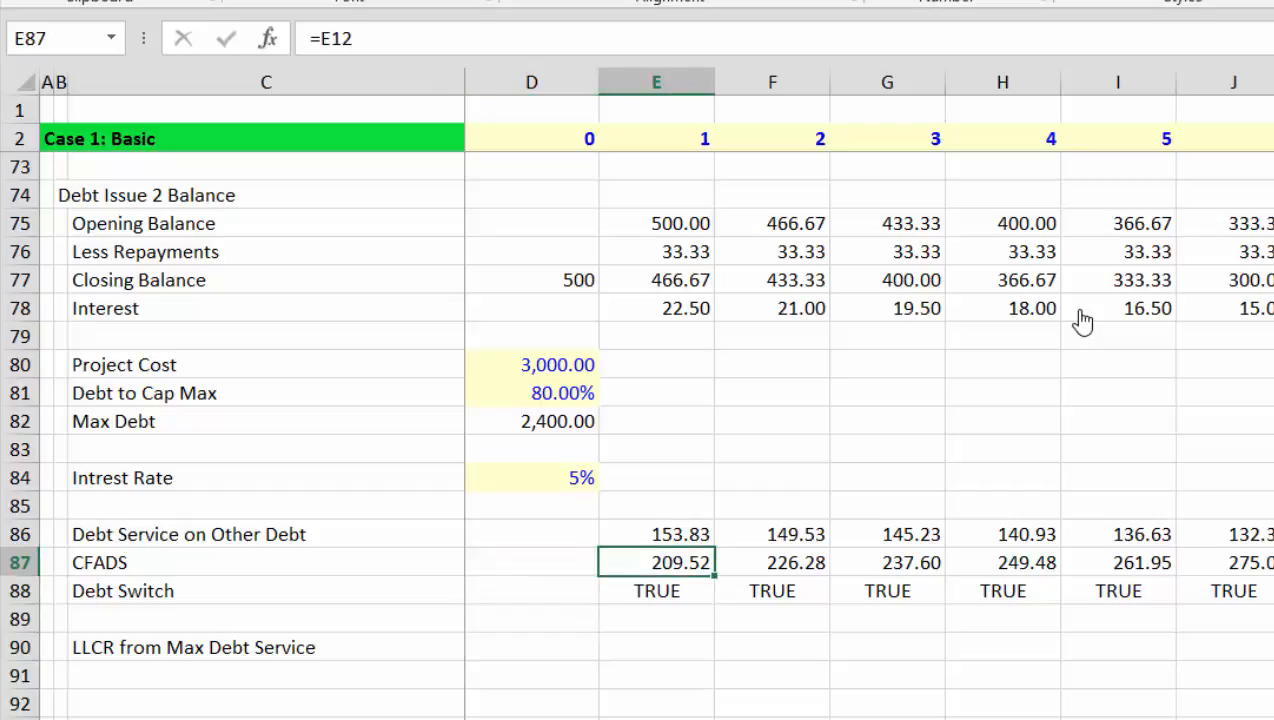
{"action": "key", "text": "Left"}
{"action": "key", "text": "Left"}
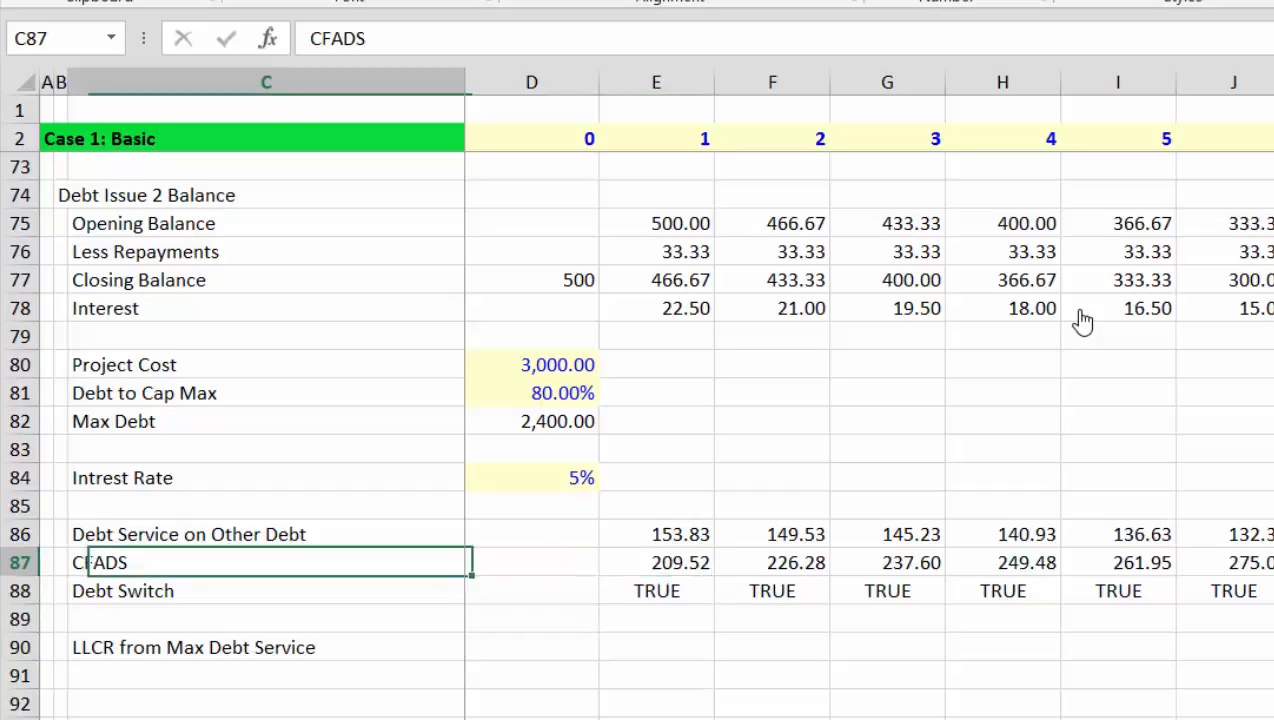
{"action": "key", "text": "Right"}
{"action": "key", "text": "Right"}
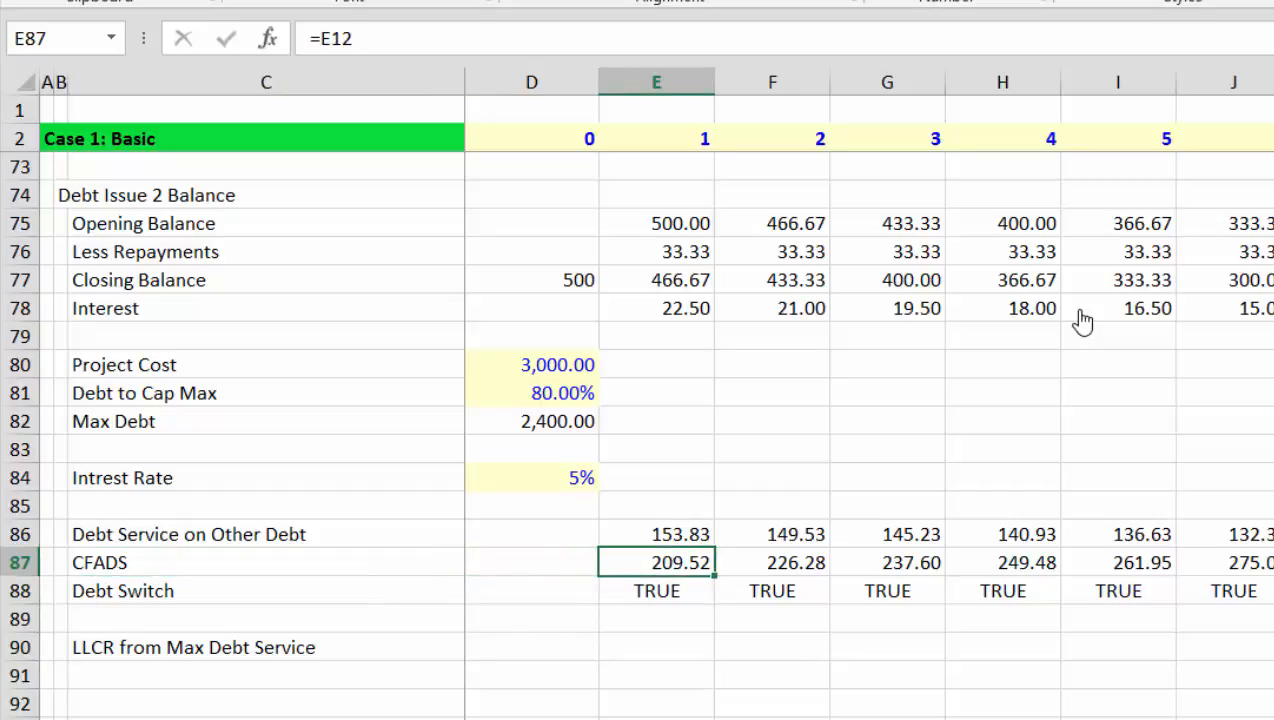
- Calculate LLCR from Max Debt Service in D90 with the array formula =NPV(D84,E87:AC87*E88:AC88)/D82
{"action": "key", "text": "Down"}
{"action": "key", "text": "Down"}
{"action": "key", "text": "Down"}
{"action": "key", "text": "Left"}
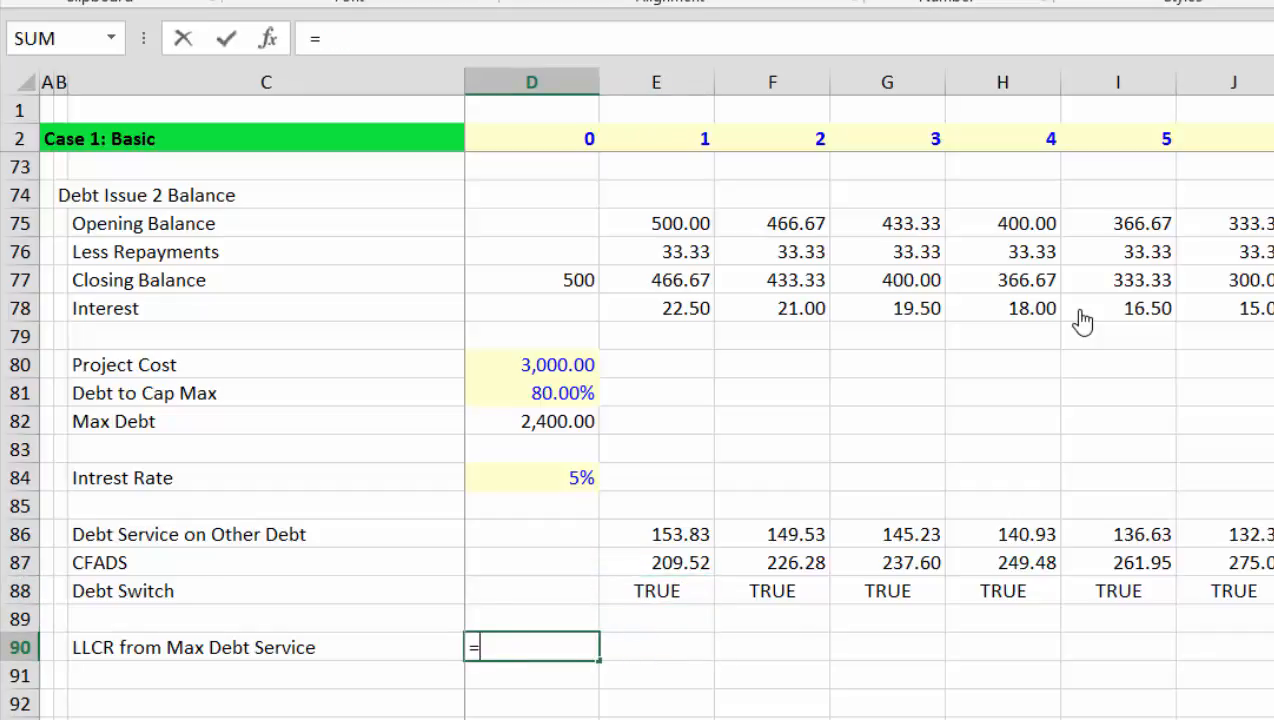
{"action": "type", "text": "=npv("}
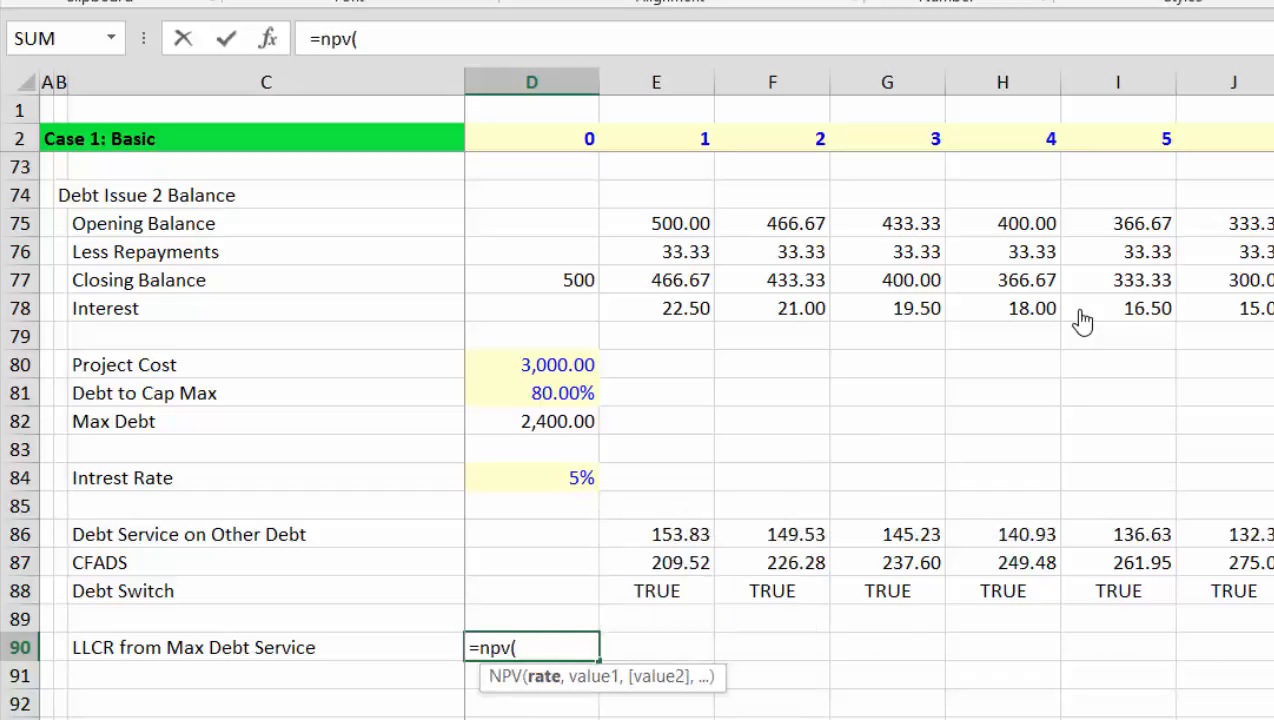
{"action": "key", "text": "Up"}
{"action": "key", "text": "Up"}
{"action": "key", "text": "Up"}
{"action": "key", "text": "Up"}
{"action": "key", "text": "Up"}
{"action": "key", "text": "Up"}
{"action": "type", "text": ","}
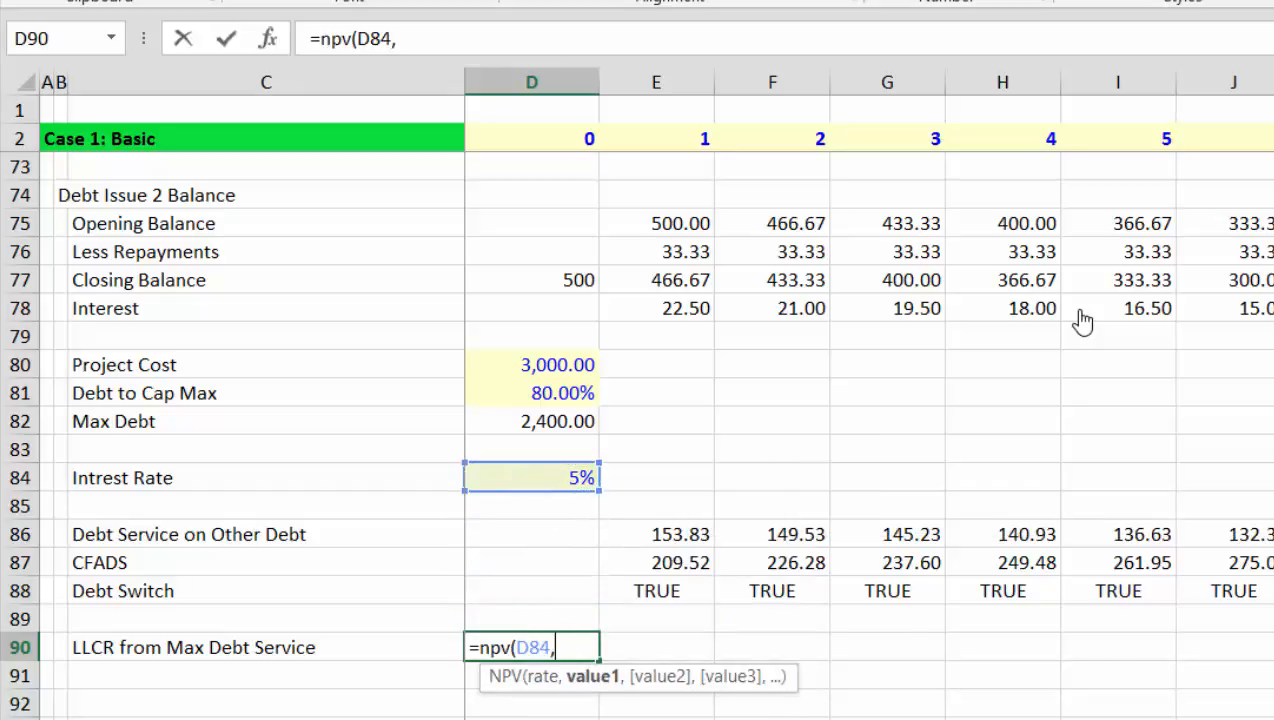
{"action": "key", "text": "Up"}
{"action": "key", "text": "Up"}
{"action": "key", "text": "Up"}
{"action": "key", "text": "Right"}
{"action": "key", "text": "ctrl+shift+Right"}
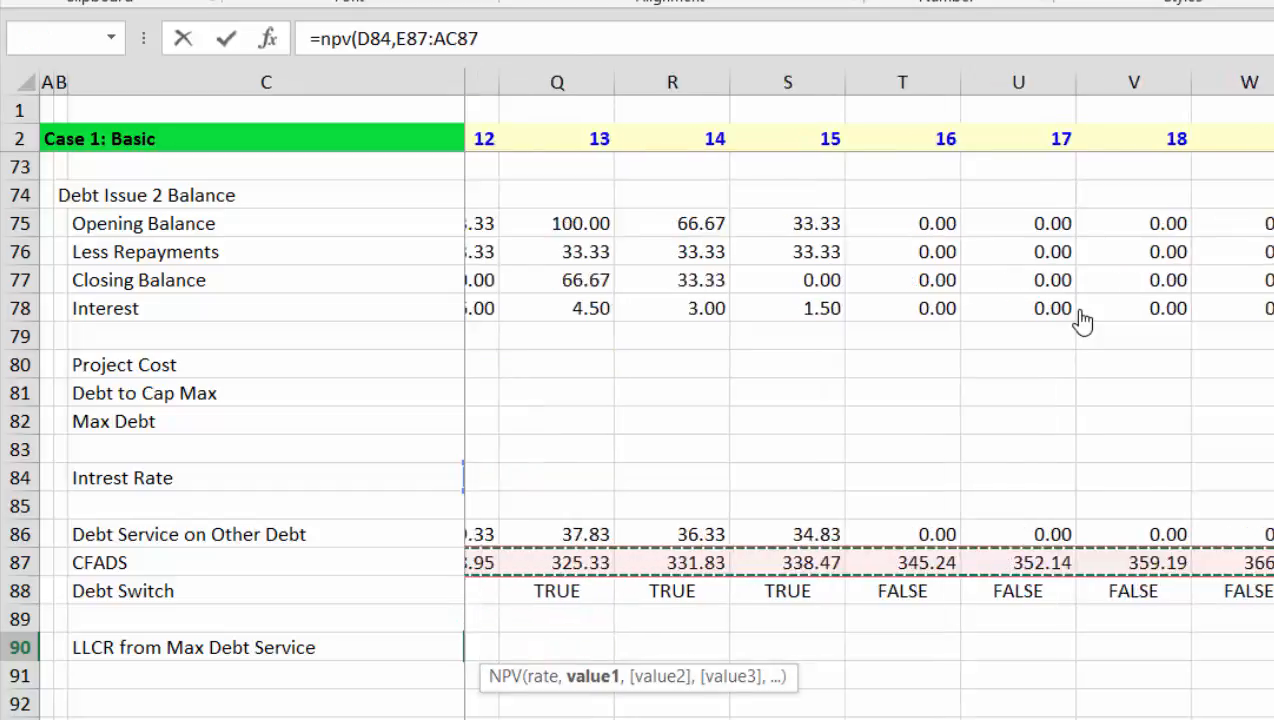
{"action": "type", "text": "*"}
{"action": "key", "text": "Left"}
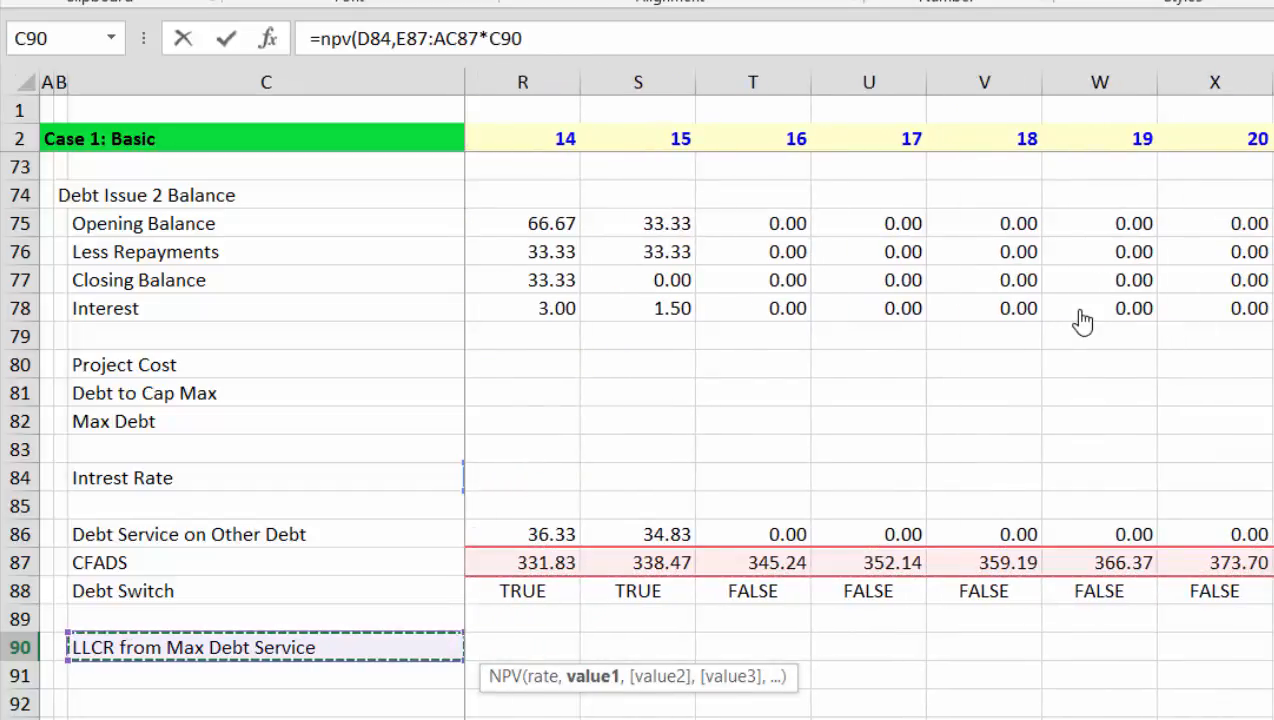
{"action": "key", "text": "Right"}
{"action": "key", "text": "Right"}
{"action": "key", "text": "Up"}
{"action": "key", "text": "Up"}
{"action": "key", "text": "ctrl+shift+Right"}
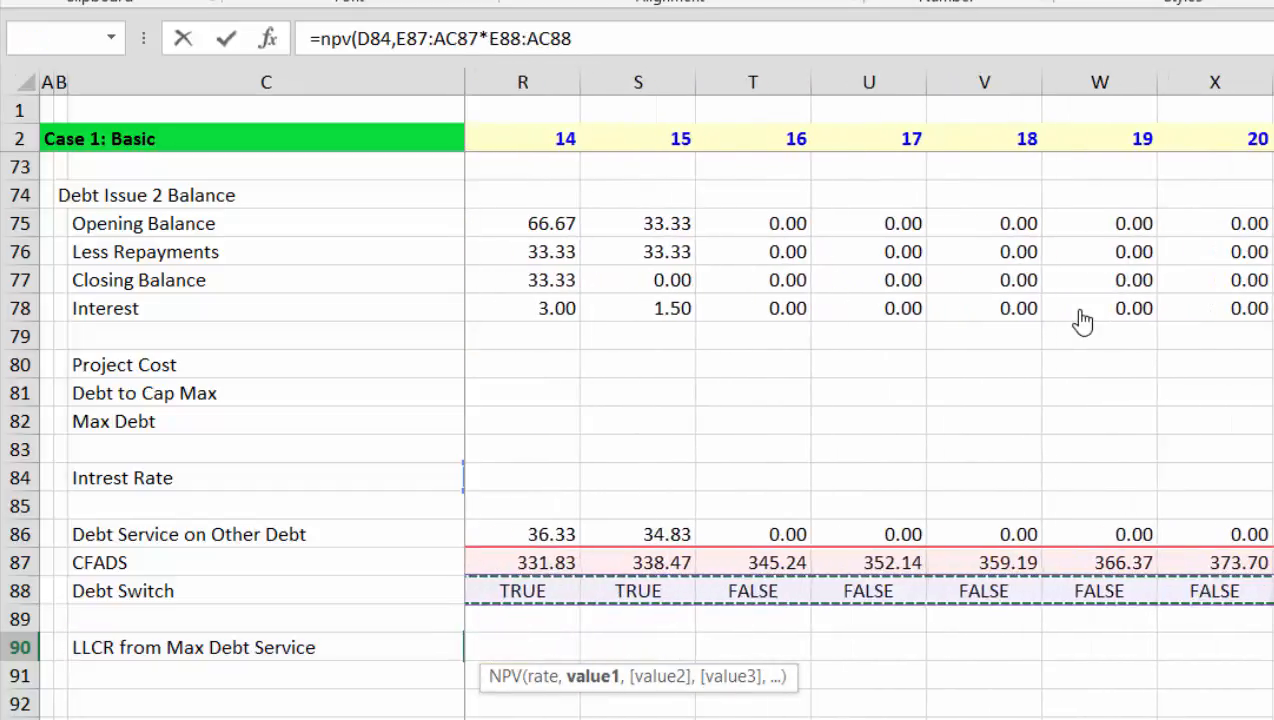
{"action": "type", "text": ")/"}
{"action": "key", "text": "Left"}
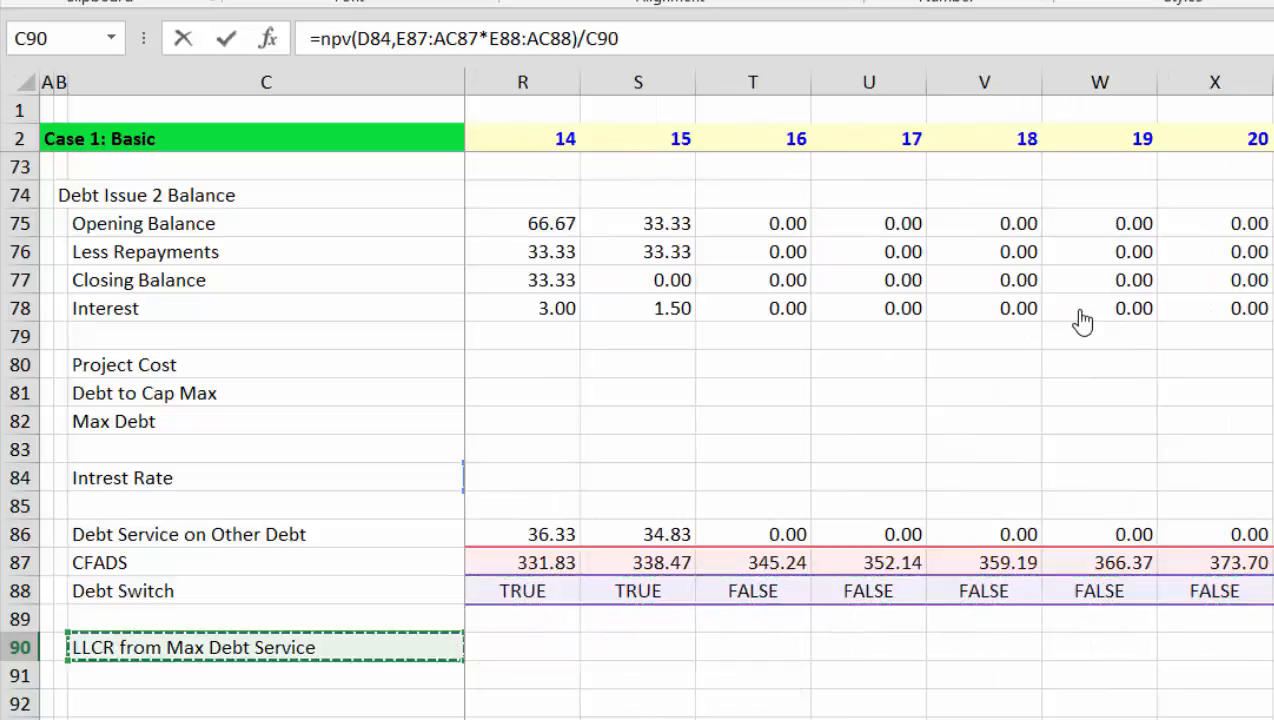
{"action": "key", "text": "Right"}
{"action": "key", "text": "Right"}
{"action": "key", "text": "Up"}
{"action": "key", "text": "Up"}
{"action": "key", "text": "Up"}
{"action": "key", "text": "Up"}
{"action": "key", "text": "Up"}
{"action": "key", "text": "Up"}
{"action": "key", "text": "Up"}
{"action": "key", "text": "Up"}
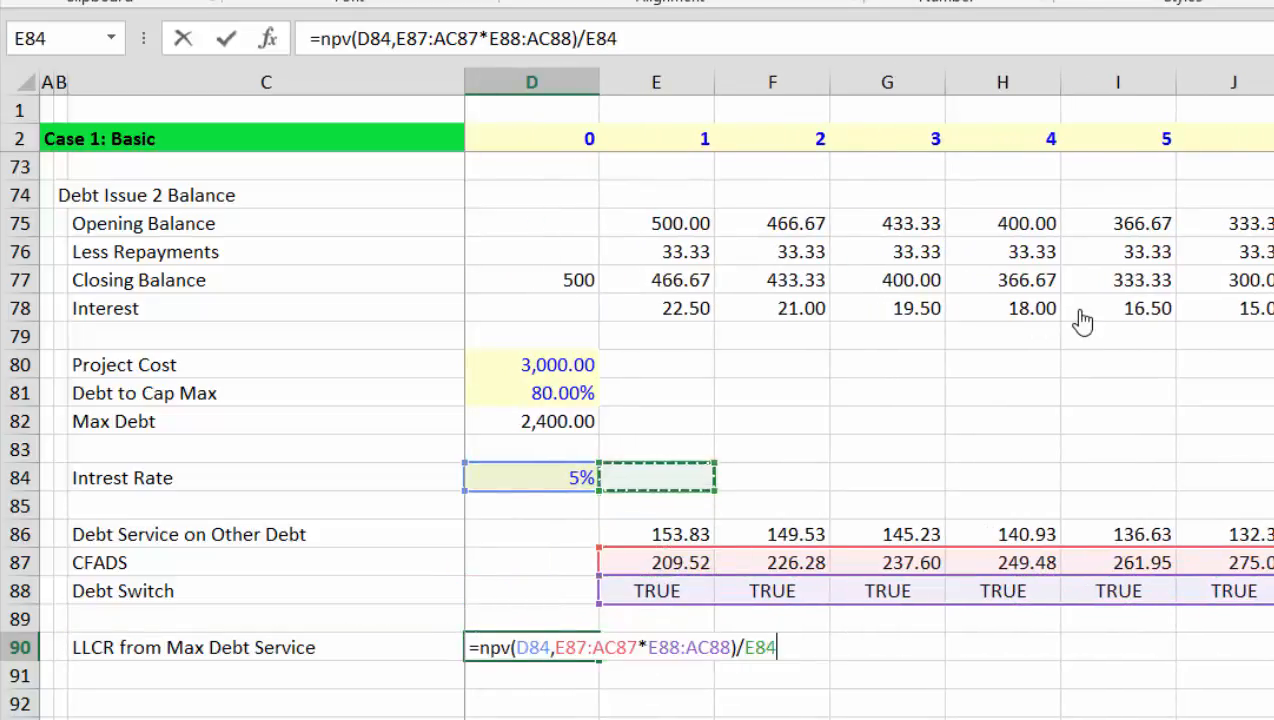
{"action": "key", "text": "Left"}
{"action": "key", "text": "ctrl+shift+Return"}
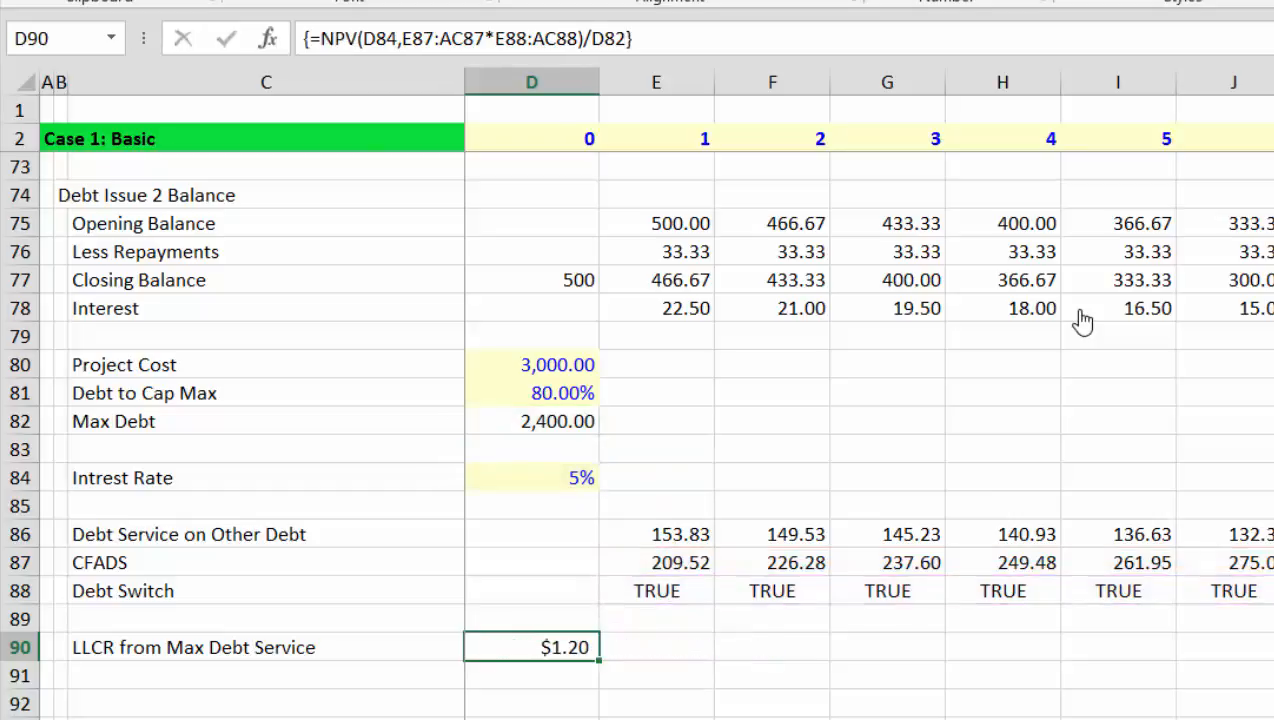
- Enter the LLCR formula in D90 as an ordinary formula for comparison and restore it as an array formula
{"action": "key", "text": "Left"}
{"action": "key", "text": "Right"}
{"action": "key", "text": "Left"}
{"action": "key", "text": "Right"}
{"action": "key", "text": "F2"}
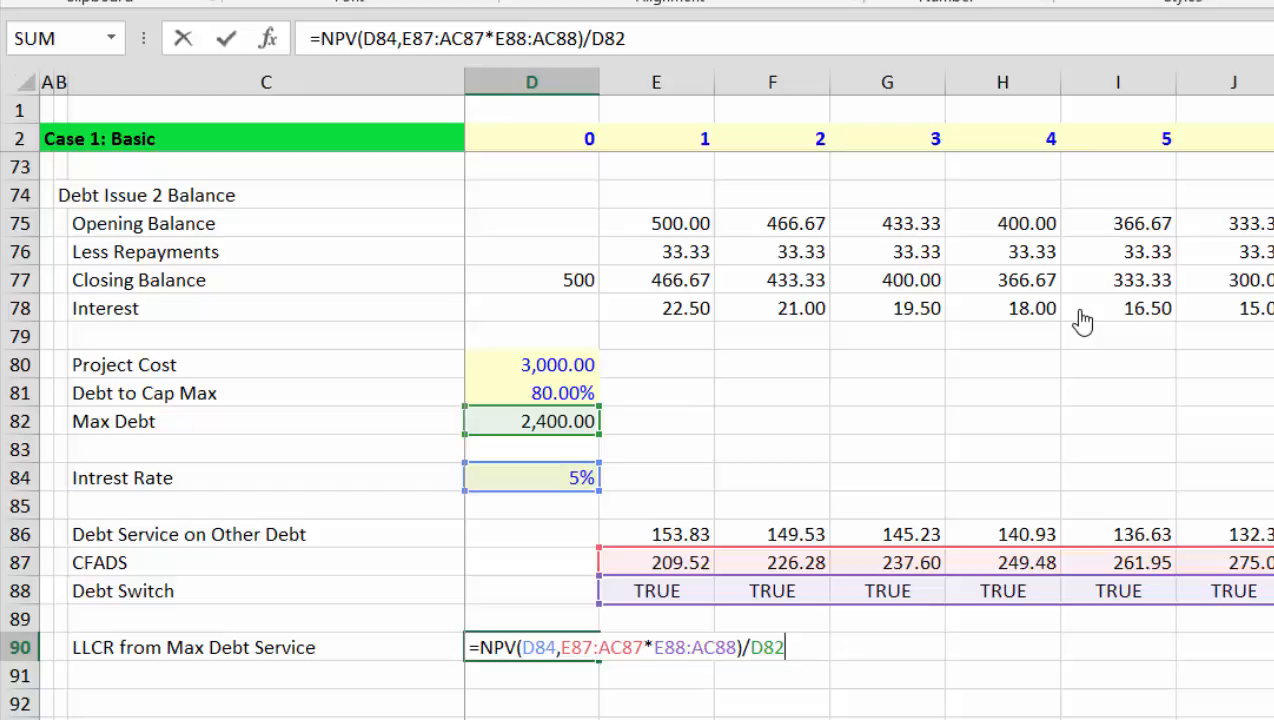
{"action": "key", "text": "Return"}
{"action": "key", "text": "Up"}
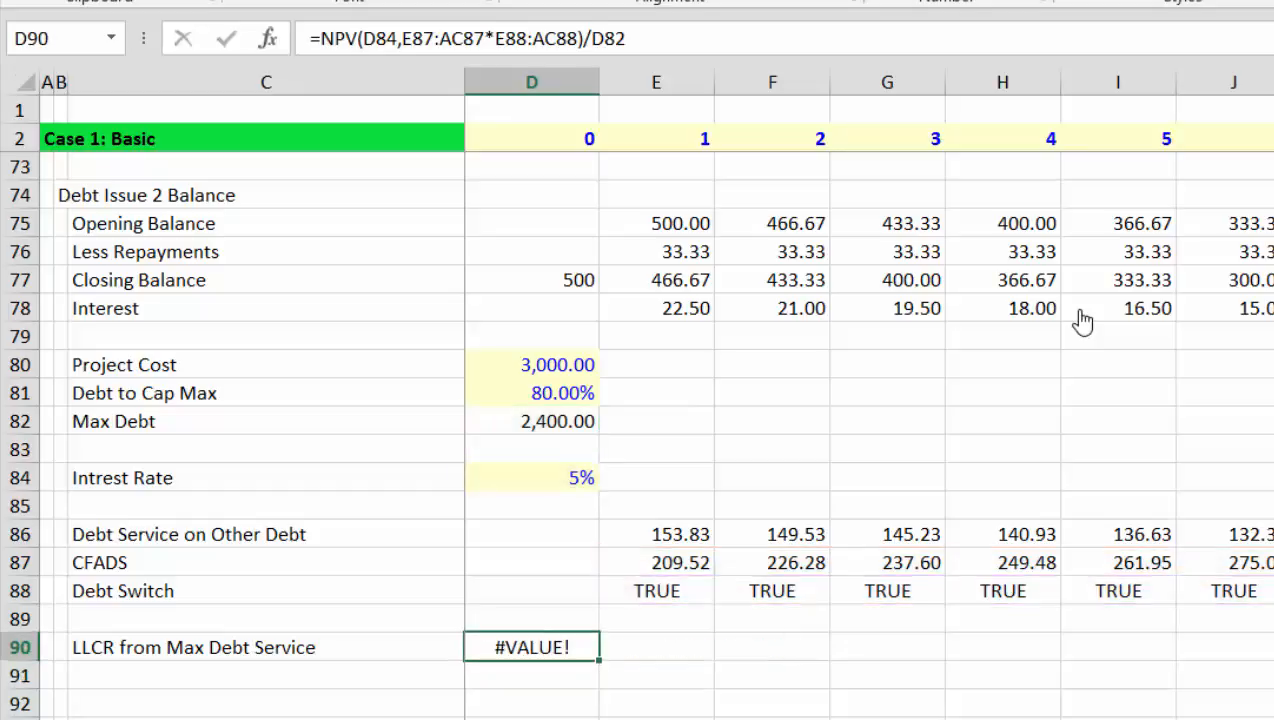
{"action": "key", "text": "F2"}
{"action": "key", "text": "ctrl+shift+Return"}
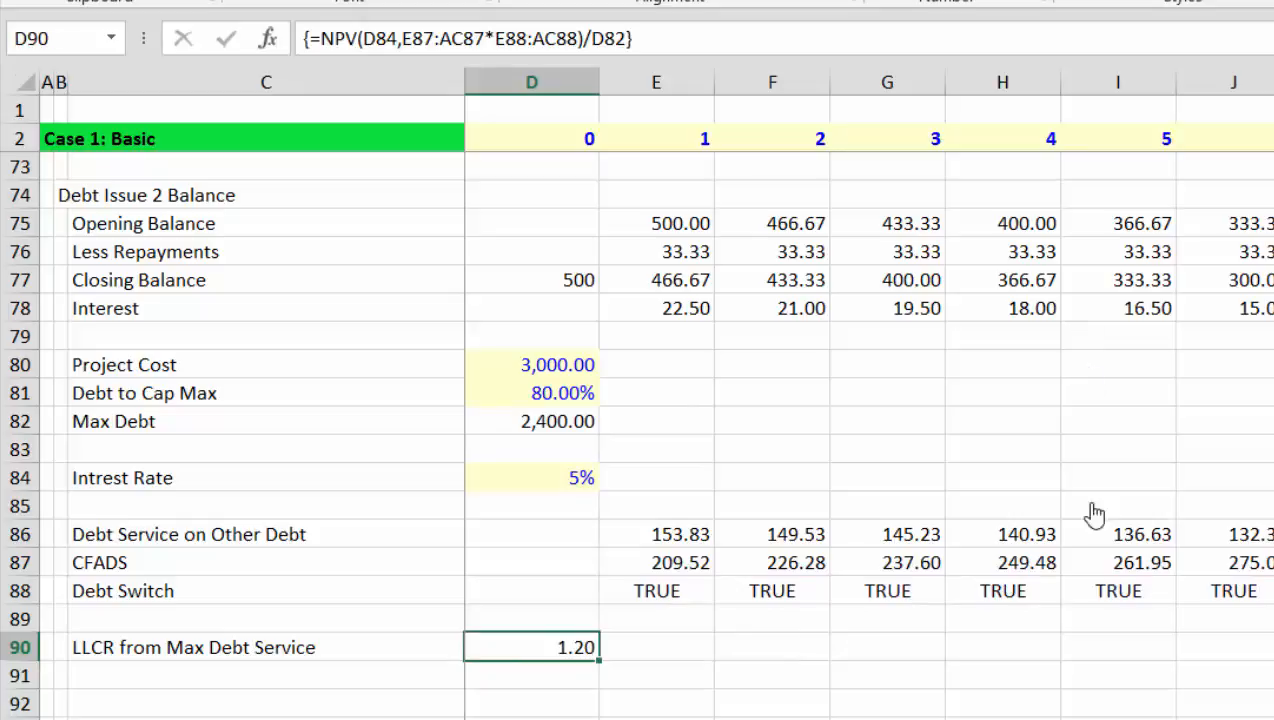
- Place a spinner linked to 'Sculpting Analysis'!$D$10 next to the LLCR, in E90
{"action": "key", "text": "F10"}
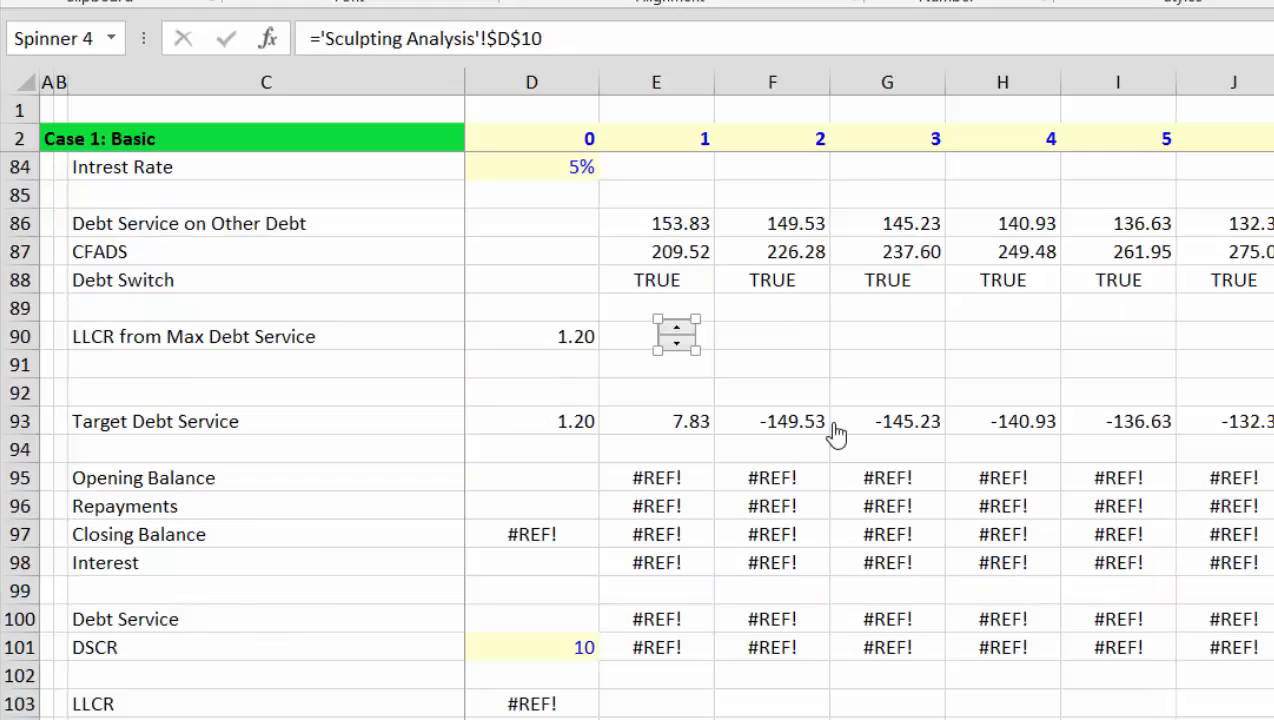
{"action": "left_click", "coordinate": [836, 432]}
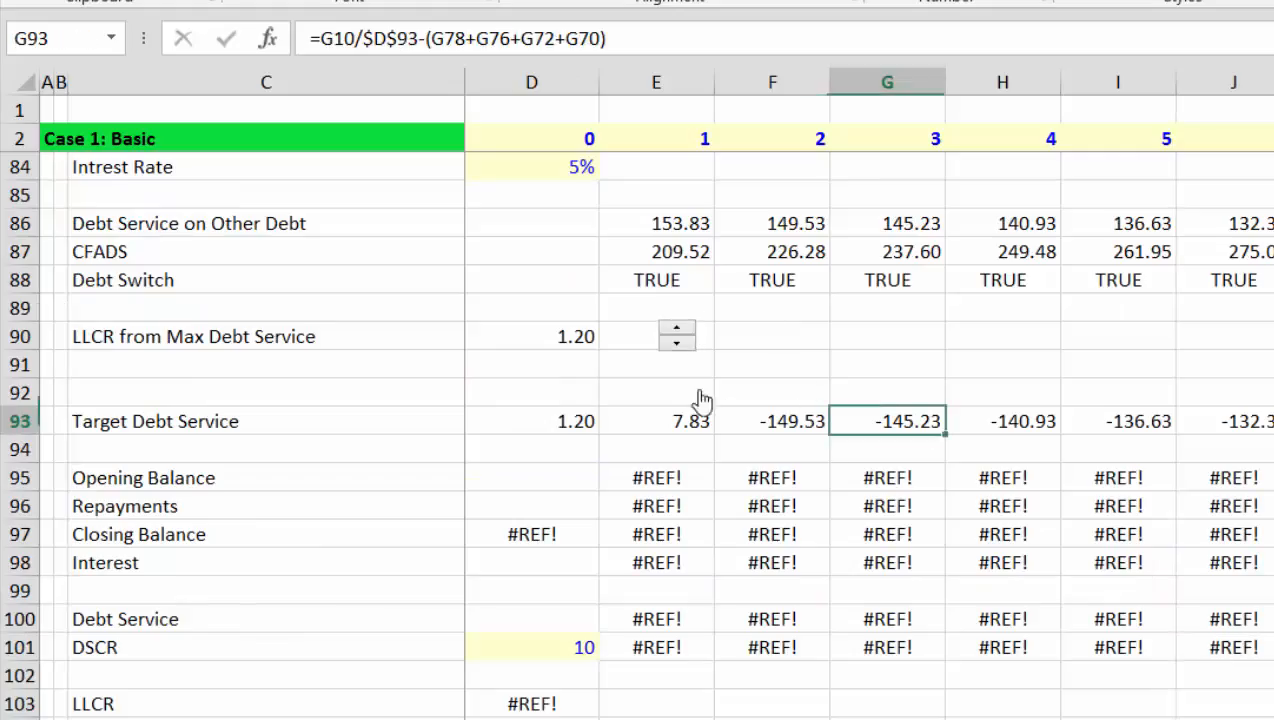
- Flex CFADS down, up and down again with the spinner beside the LLCR until the LLCR is 1.16
{"action": "left_click", "coordinate": [678, 345]}
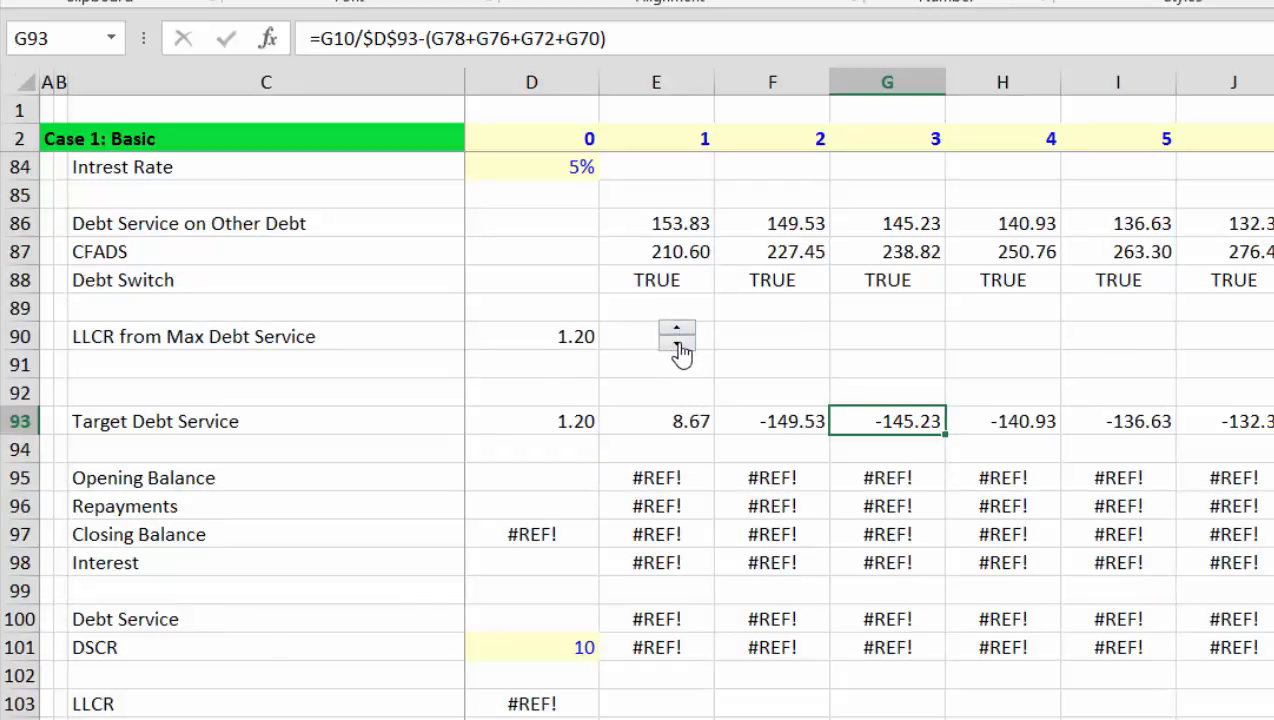
{"action": "left_click", "coordinate": [678, 345]}
{"action": "left_click", "coordinate": [678, 345]}
{"action": "left_click", "coordinate": [678, 345]}
{"action": "left_click", "coordinate": [678, 345]}
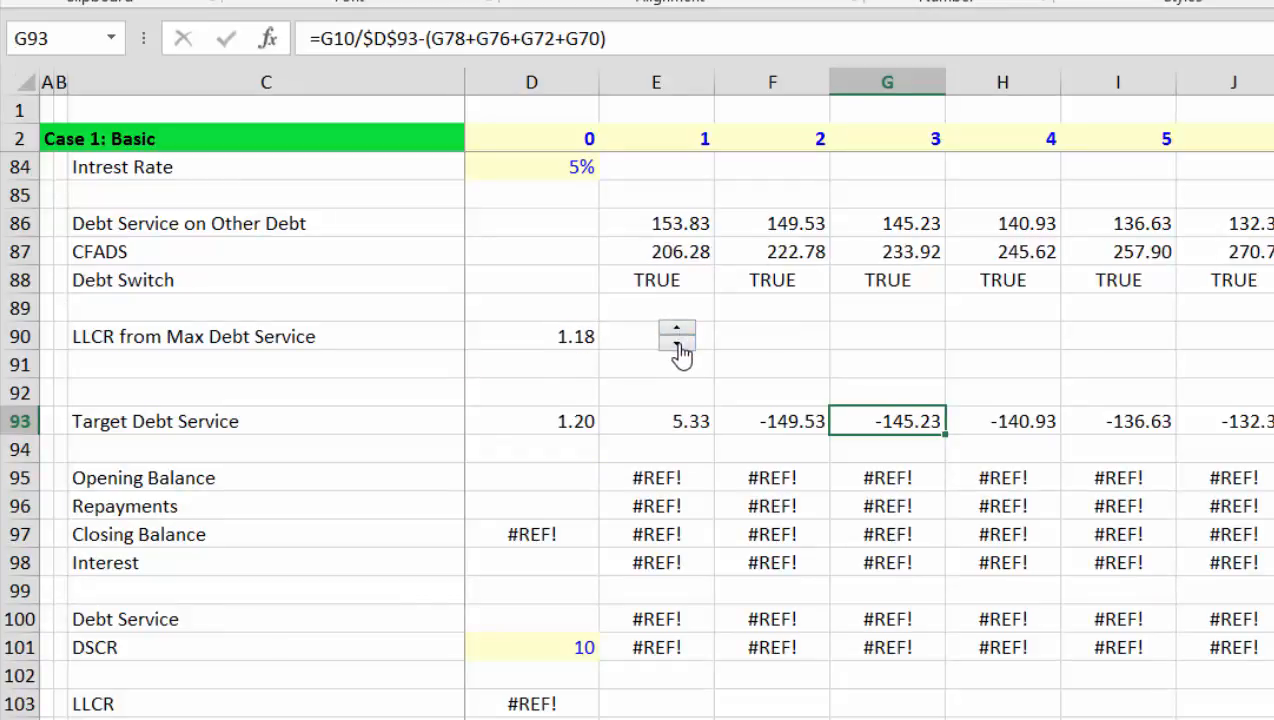
{"action": "left_click", "coordinate": [678, 345]}
{"action": "left_click", "coordinate": [678, 345]}
{"action": "left_click", "coordinate": [678, 345]}
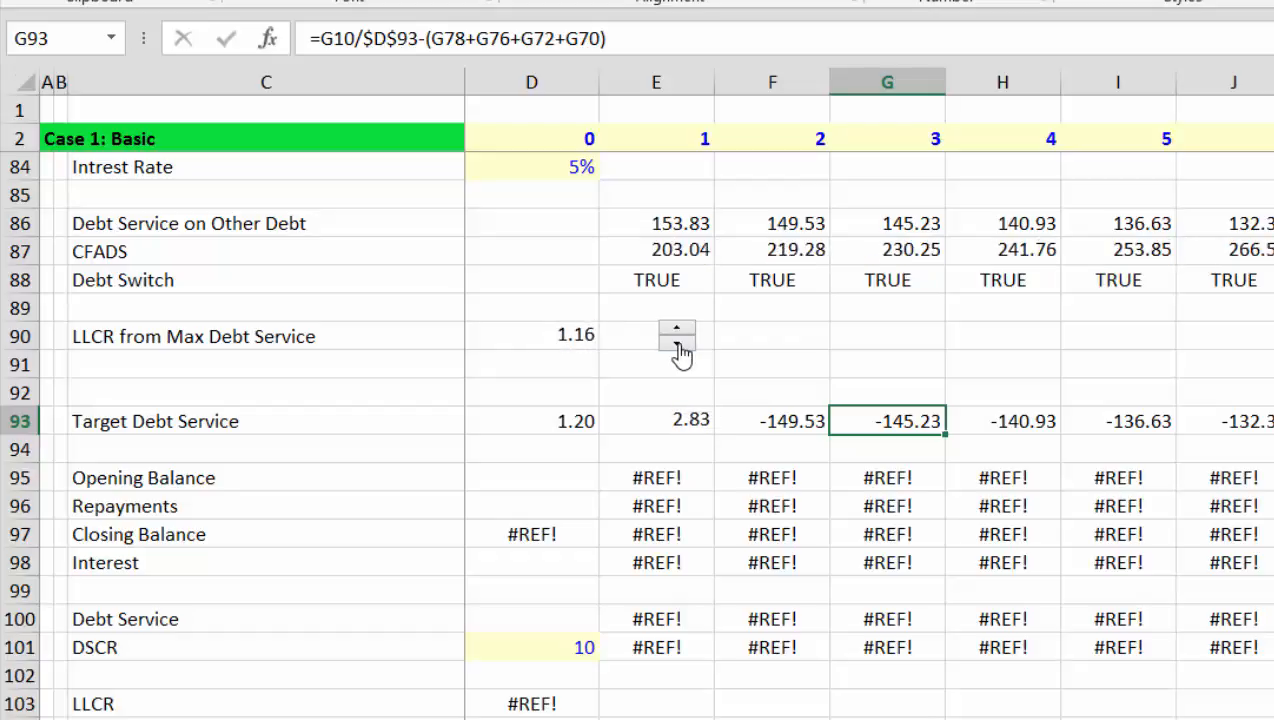
{"action": "left_click", "coordinate": [678, 345]}
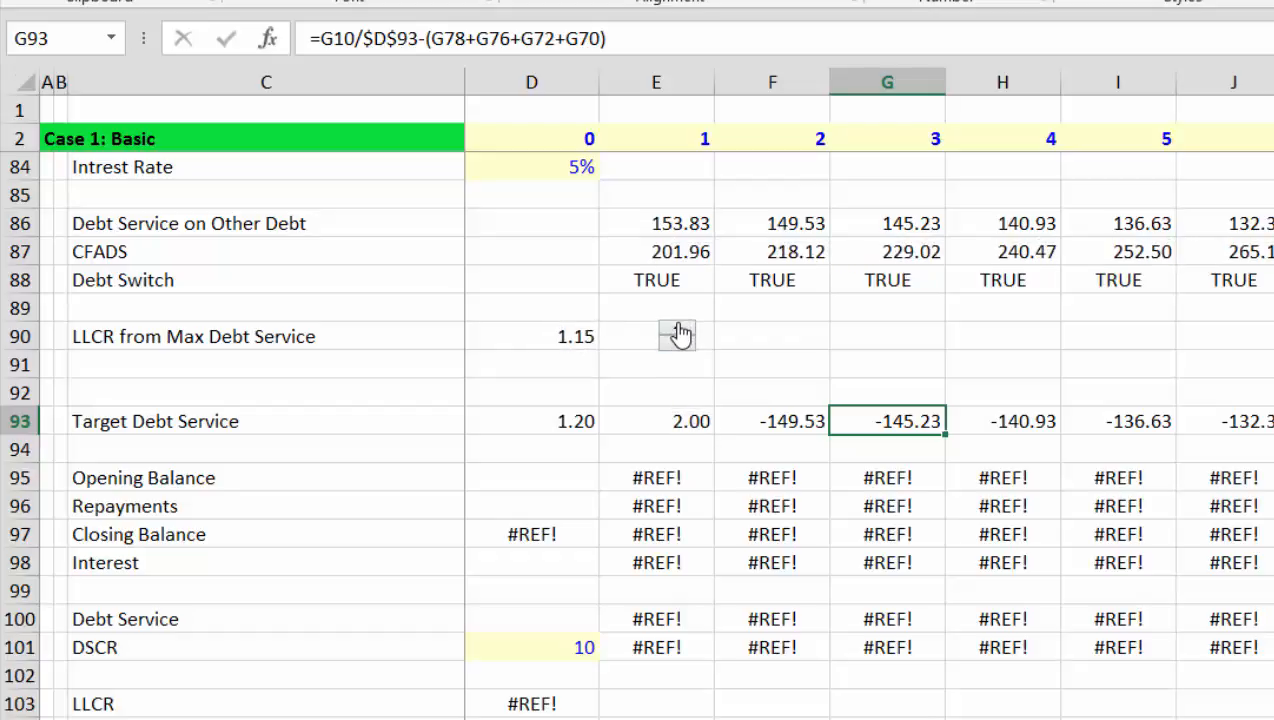
{"action": "left_click", "coordinate": [678, 330]}
{"action": "left_click", "coordinate": [678, 330]}
{"action": "left_click", "coordinate": [678, 330]}
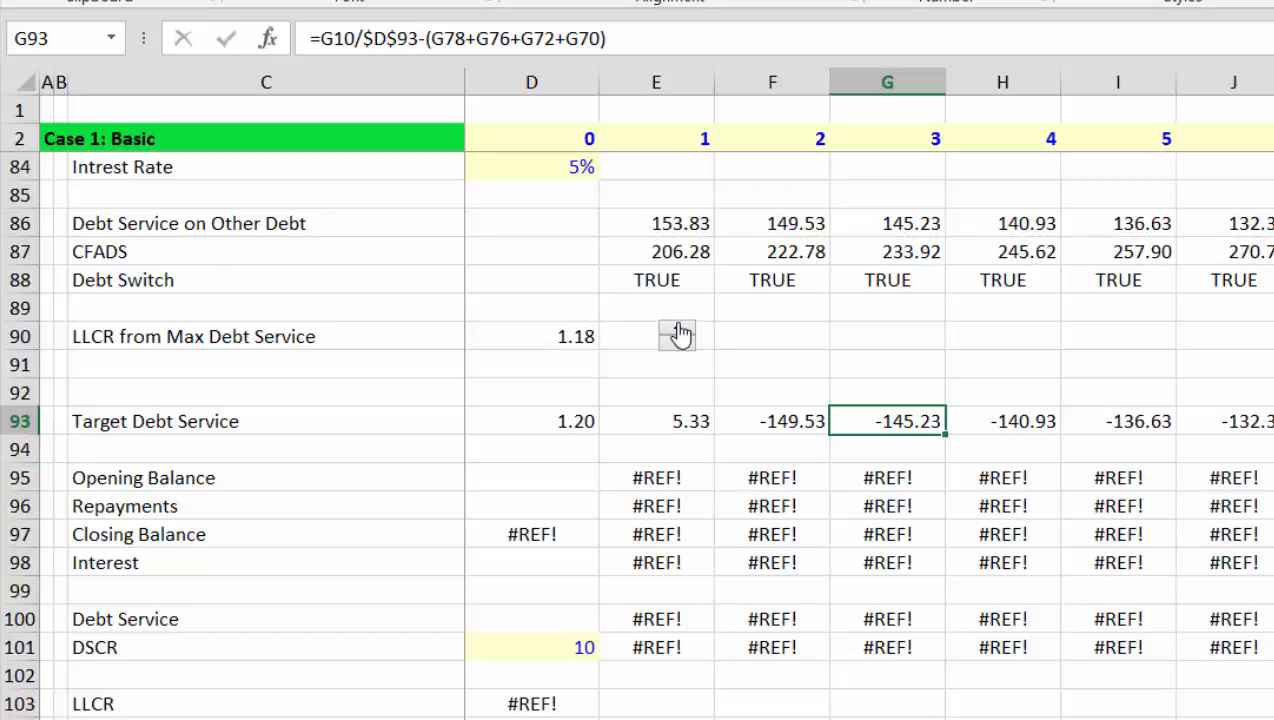
{"action": "left_click", "coordinate": [678, 330]}
{"action": "left_click", "coordinate": [678, 330]}
{"action": "left_click", "coordinate": [678, 330]}
{"action": "left_click", "coordinate": [678, 330]}
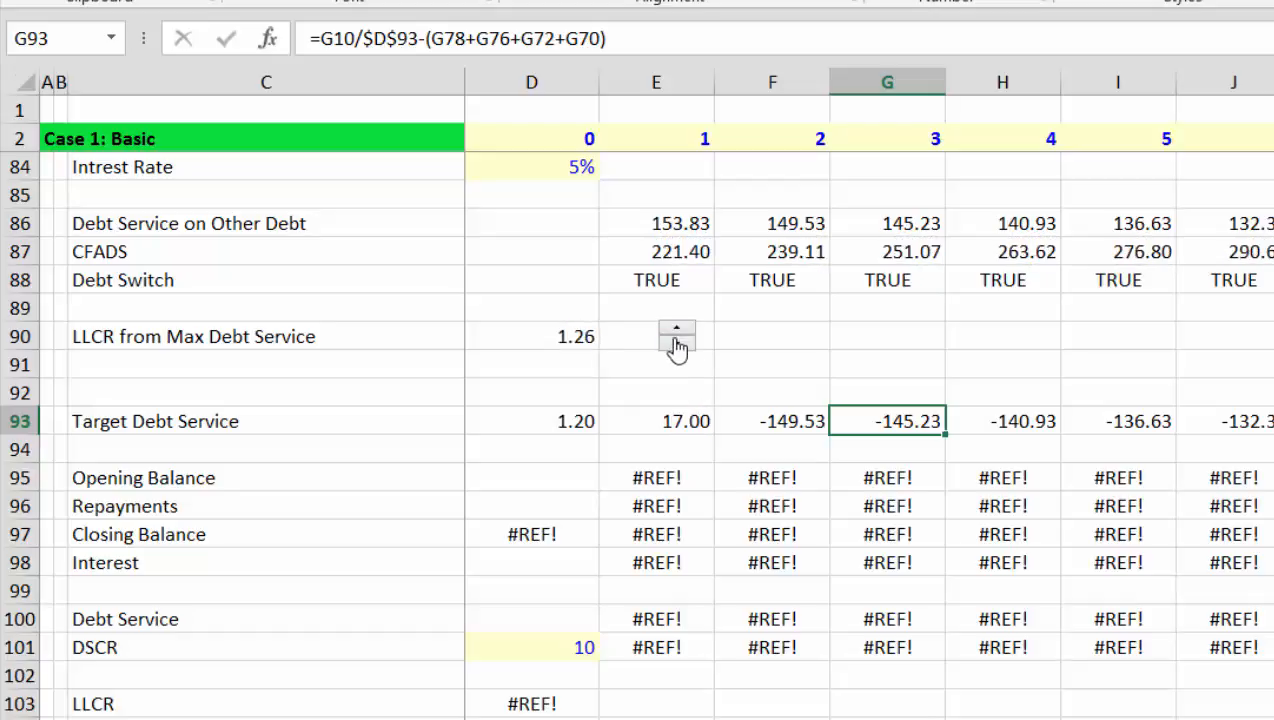
{"action": "left_click", "coordinate": [676, 345]}
{"action": "left_click", "coordinate": [676, 345]}
{"action": "left_click", "coordinate": [676, 345]}
{"action": "left_click", "coordinate": [676, 345]}
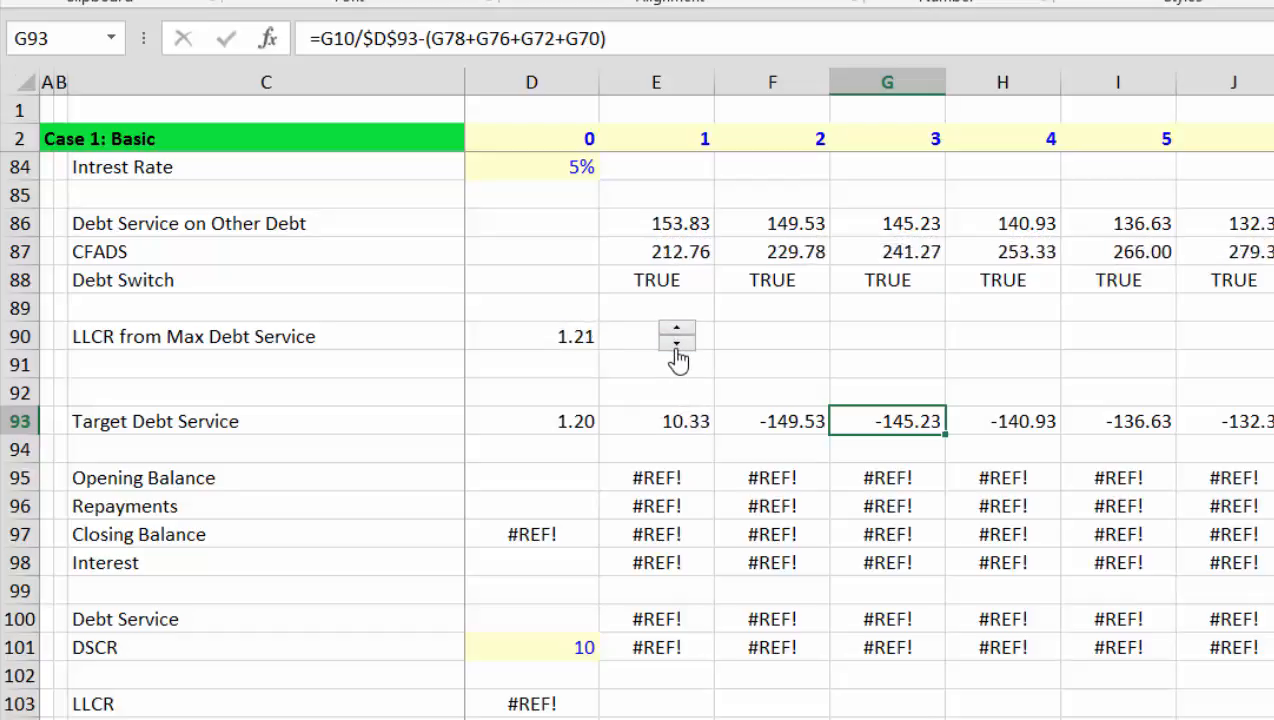
{"action": "left_click", "coordinate": [676, 345]}
{"action": "left_click", "coordinate": [676, 345]}
{"action": "left_click", "coordinate": [676, 345]}
{"action": "left_click", "coordinate": [676, 345]}
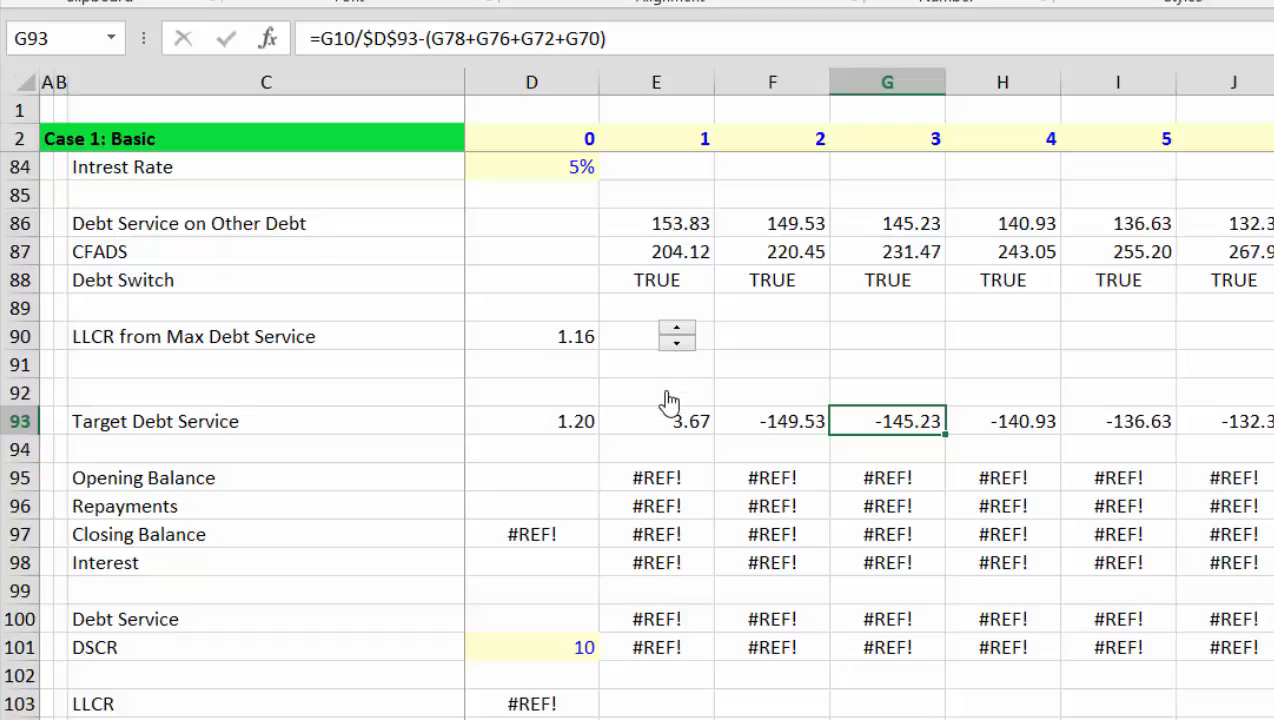
- Examine the LLCR array formula in D90 and the debt inputs above that feed it
{"action": "key", "text": "Left"}
{"action": "key", "text": "Left"}
{"action": "key", "text": "Up"}
{"action": "key", "text": "Left"}
{"action": "key", "text": "Up"}
{"action": "key", "text": "Up"}
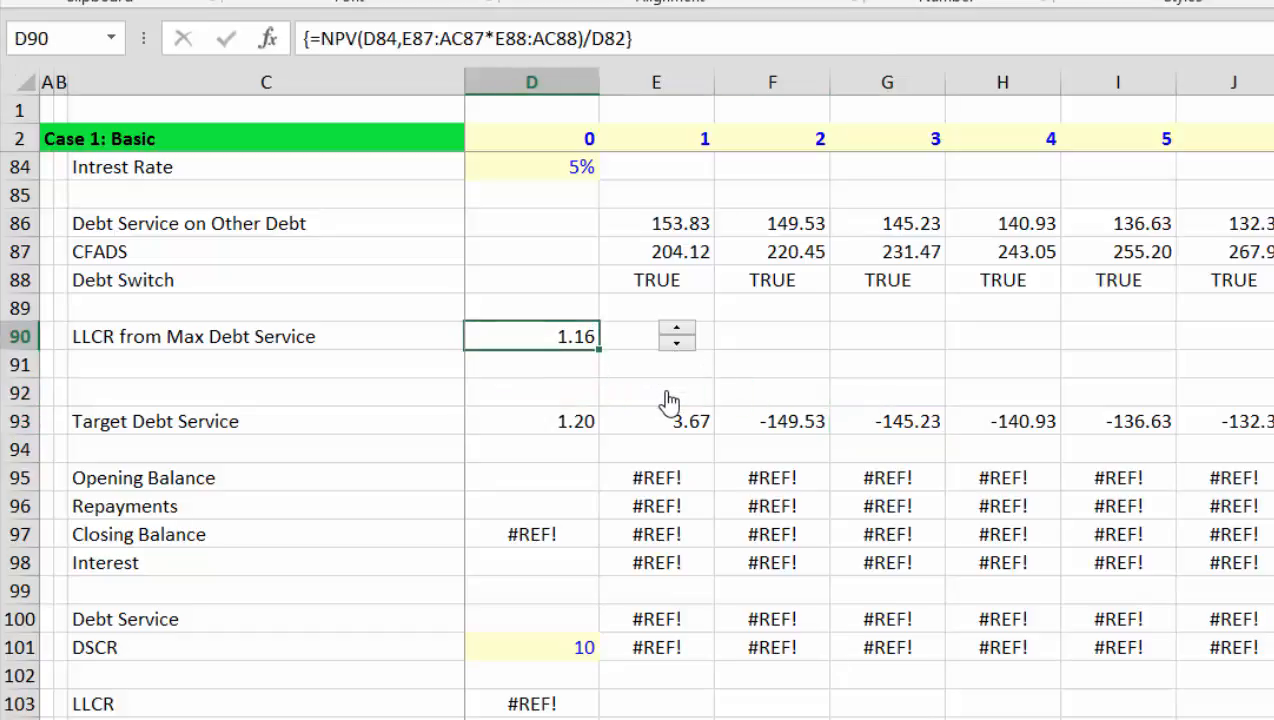
{"action": "key", "text": "Up"}
{"action": "key", "text": "Up"}
{"action": "key", "text": "Up"}
{"action": "key", "text": "Up"}
{"action": "key", "text": "Up"}
{"action": "key", "text": "Up"}
{"action": "key", "text": "Up"}
{"action": "key", "text": "Up"}
{"action": "key", "text": "Up"}
{"action": "key", "text": "Up"}
{"action": "key", "text": "Down"}
{"action": "key", "text": "Down"}
{"action": "key", "text": "Down"}
{"action": "key", "text": "Down"}
{"action": "key", "text": "Down"}
{"action": "key", "text": "Down"}
{"action": "key", "text": "Down"}
{"action": "key", "text": "Down"}
{"action": "key", "text": "Down"}
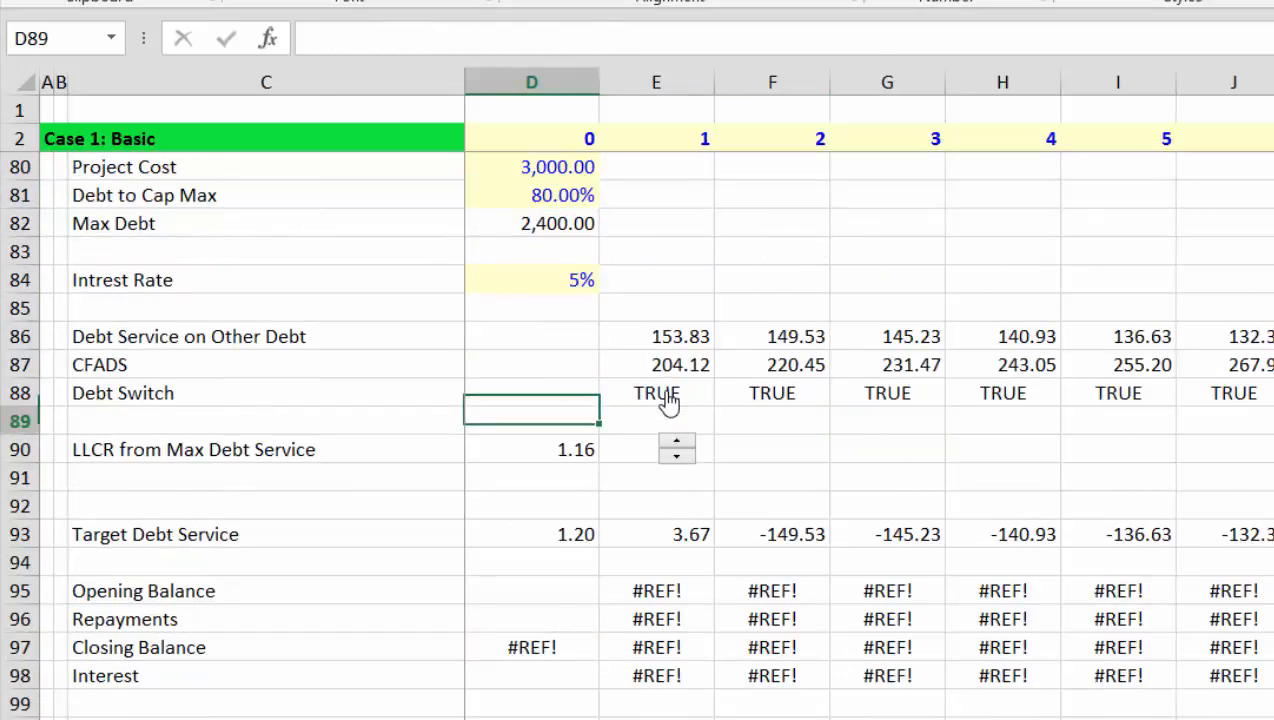
{"action": "key", "text": "Down"}
{"action": "key", "text": "Down"}
{"action": "key", "text": "Down"}
{"action": "key", "text": "Down"}
{"action": "key", "text": "Right"}
{"action": "type", "text": "="}
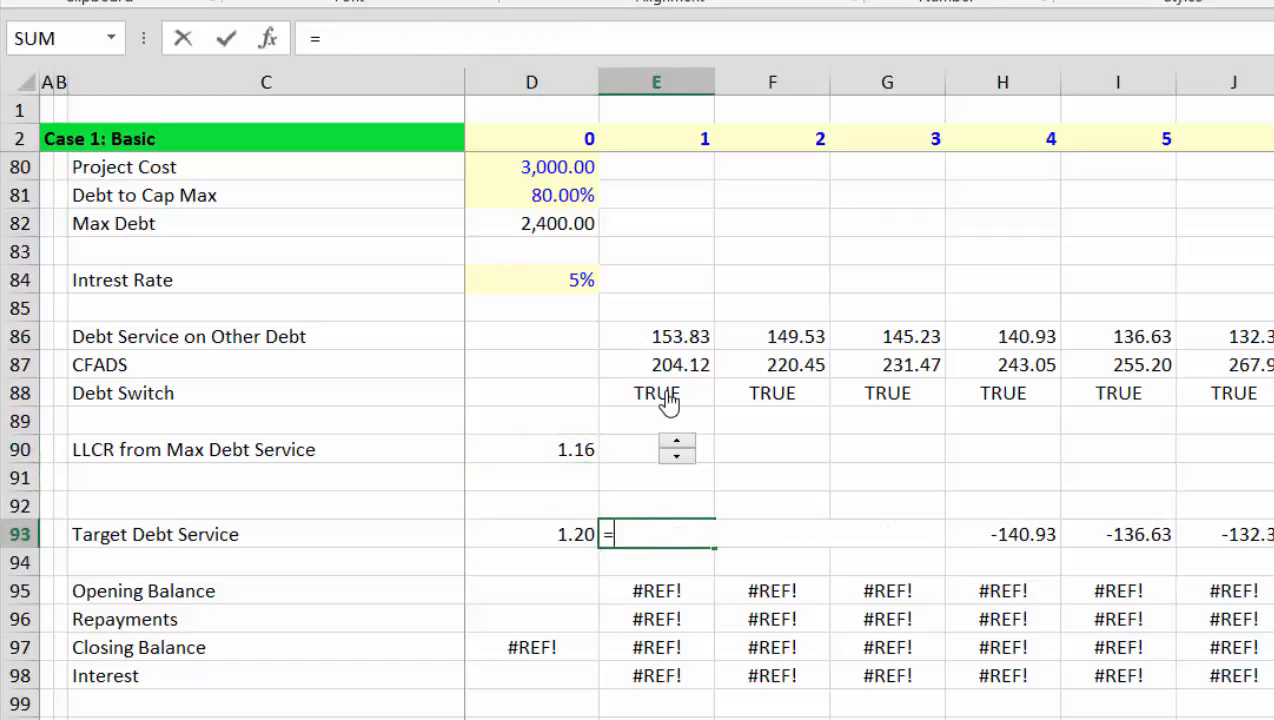
{"action": "key", "text": "Up"}
{"action": "key", "text": "Up"}
{"action": "key", "text": "Up"}
{"action": "key", "text": "Up"}
{"action": "key", "text": "Up"}
{"action": "key", "text": "Up"}
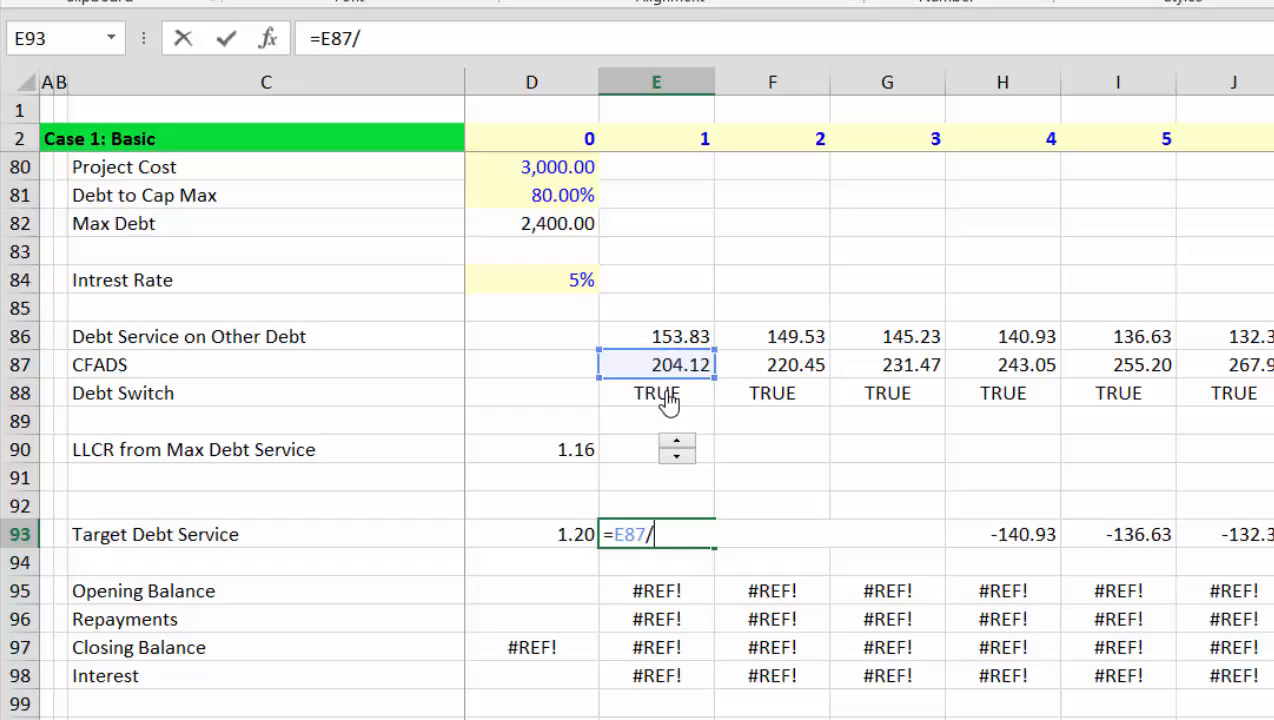
{"action": "key", "text": "Escape"}
- Set the target coverage ratio in D93 to the maximum of the LLCR in D90 and the Target DSCR in D3
{"action": "key", "text": "Left"}
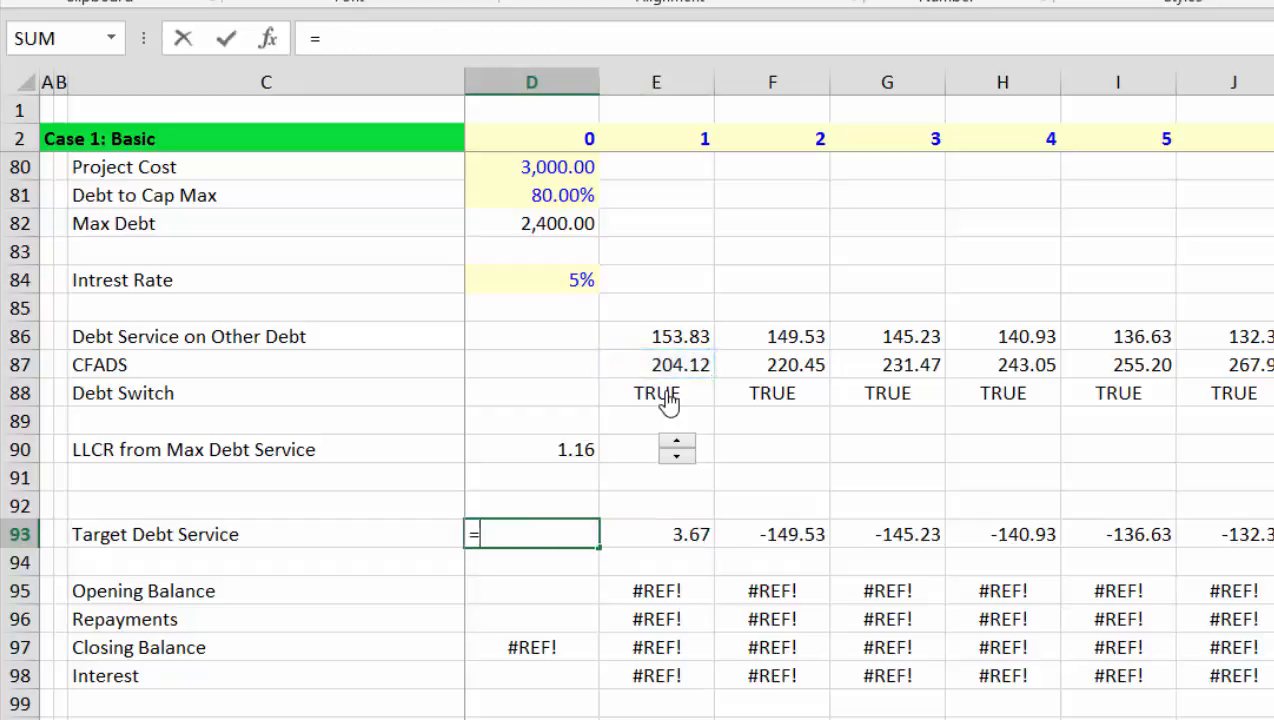
{"action": "type", "text": "=max("}
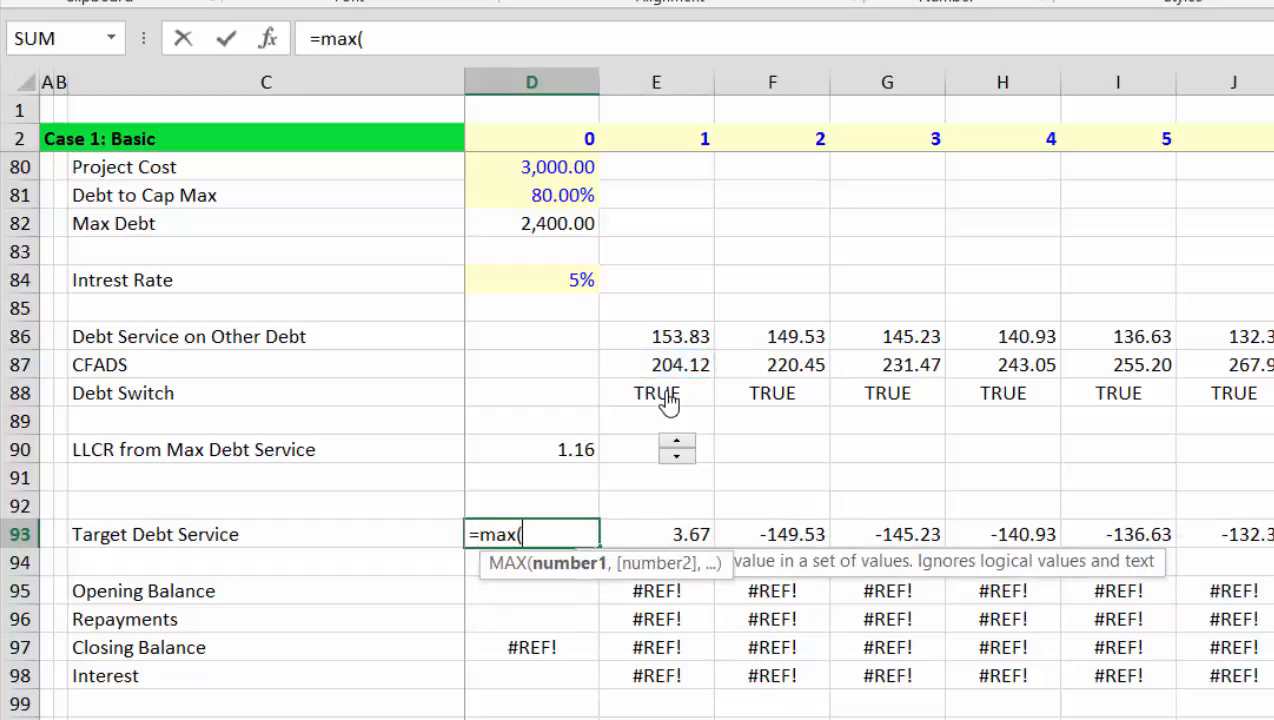
{"action": "key", "text": "Up"}
{"action": "key", "text": "Up"}
{"action": "key", "text": "Up"}
{"action": "type", "text": ","}
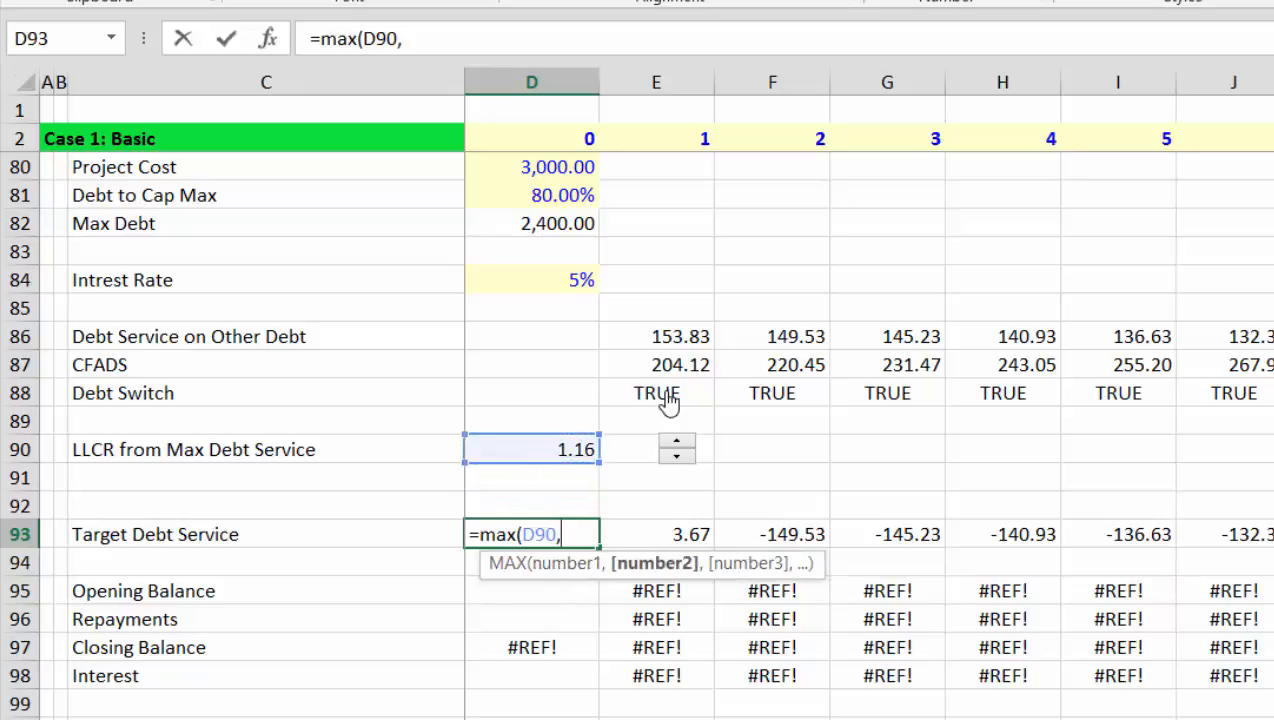
{"action": "key", "text": "Up"}
{"action": "key", "text": "Up"}
{"action": "key", "text": "Up"}
{"action": "key", "text": "Up"}
{"action": "key", "text": "Up"}
{"action": "key", "text": "Up"}
{"action": "key", "text": "Up"}
{"action": "key", "text": "Up"}
{"action": "key", "text": "Up"}
{"action": "key", "text": "Up"}
{"action": "key", "text": "Up"}
{"action": "key", "text": "Up"}
{"action": "key", "text": "Up"}
{"action": "key", "text": "Up"}
{"action": "key", "text": "Up"}
{"action": "key", "text": "Up"}
{"action": "key", "text": "Up"}
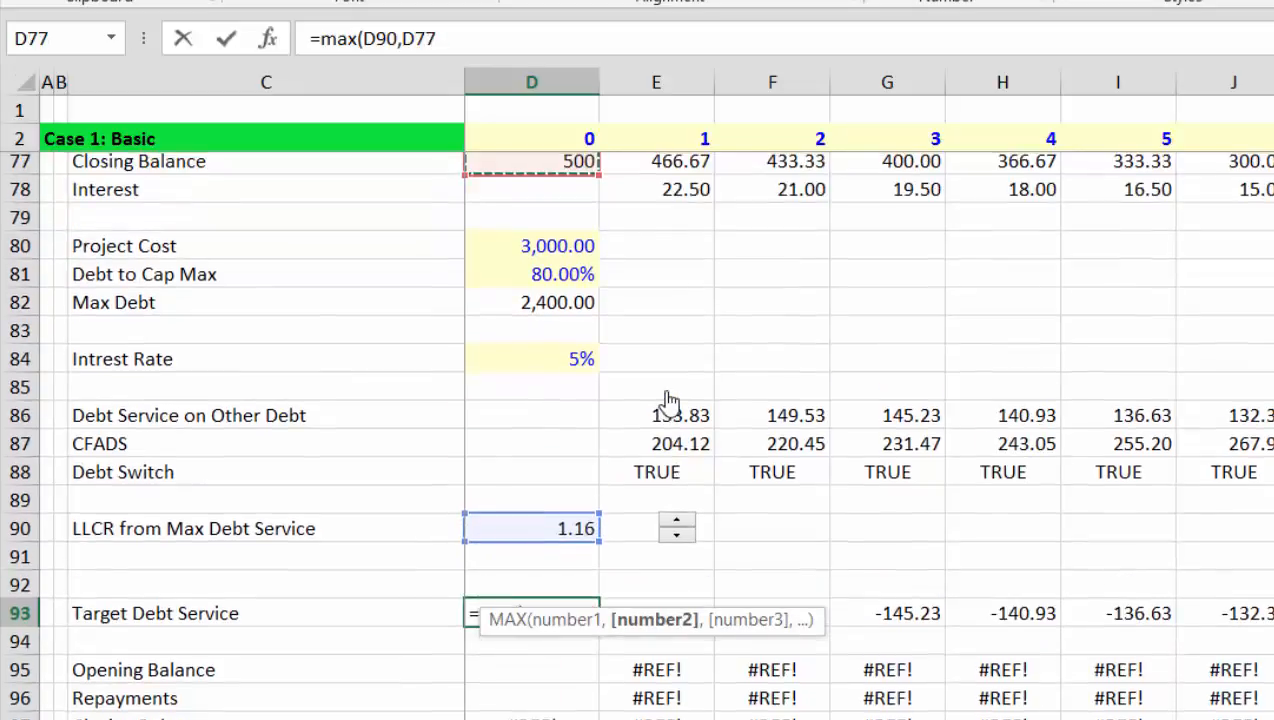
{"action": "key", "text": "Up"}
{"action": "key", "text": "Up"}
{"action": "key", "text": "Up"}
{"action": "key", "text": "Up"}
{"action": "key", "text": "Up"}
{"action": "key", "text": "Up"}
{"action": "key", "text": "Up"}
{"action": "key", "text": "Up"}
{"action": "key", "text": "Up"}
{"action": "key", "text": "Up"}
{"action": "key", "text": "Up"}
{"action": "key", "text": "Up"}
{"action": "key", "text": "Up"}
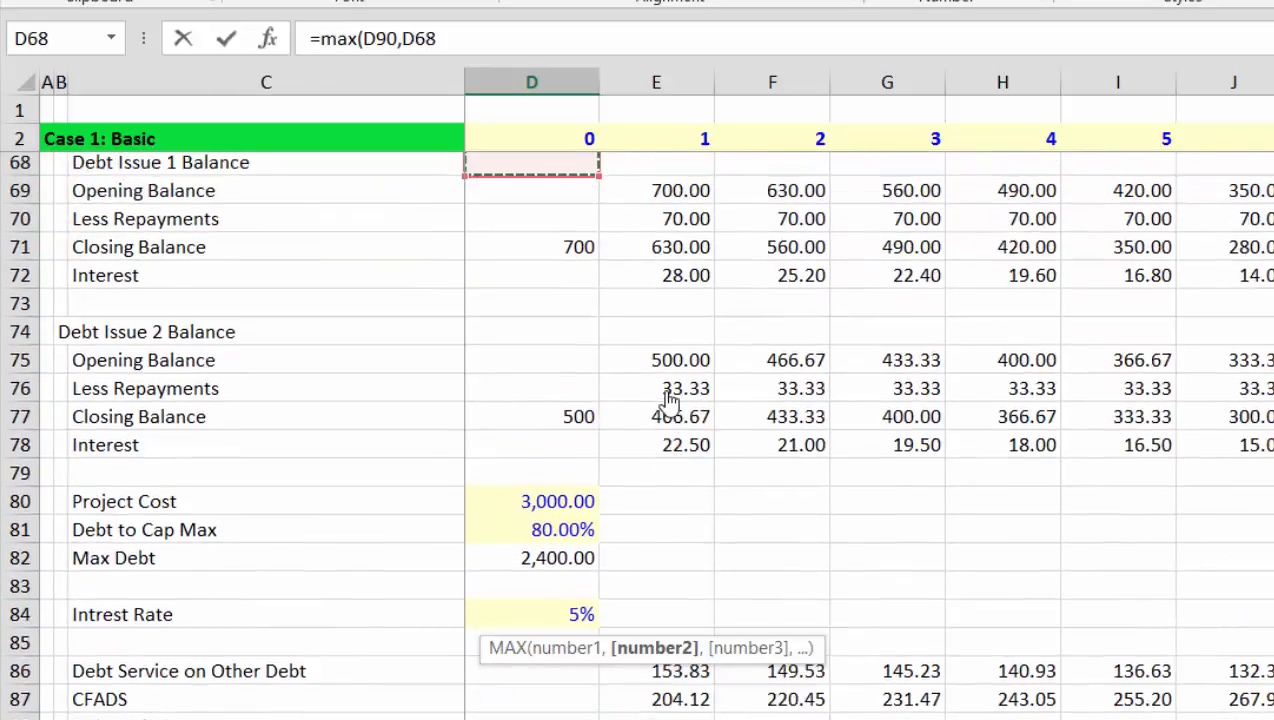
{"action": "key", "text": "Up"}
{"action": "key", "text": "Up"}
{"action": "key", "text": "Up"}
{"action": "key", "text": "Up"}
{"action": "key", "text": "Up"}
{"action": "key", "text": "Up"}
{"action": "key", "text": "Up"}
{"action": "key", "text": "Up"}
{"action": "key", "text": "Up"}
{"action": "key", "text": "Up"}
{"action": "key", "text": "Up"}
{"action": "key", "text": "Up"}
{"action": "key", "text": "Up"}
{"action": "key", "text": "Up"}
{"action": "key", "text": "Up"}
{"action": "key", "text": "Up"}
{"action": "key", "text": "Up"}
{"action": "key", "text": "Up"}
{"action": "key", "text": "Up"}
{"action": "key", "text": "Up"}
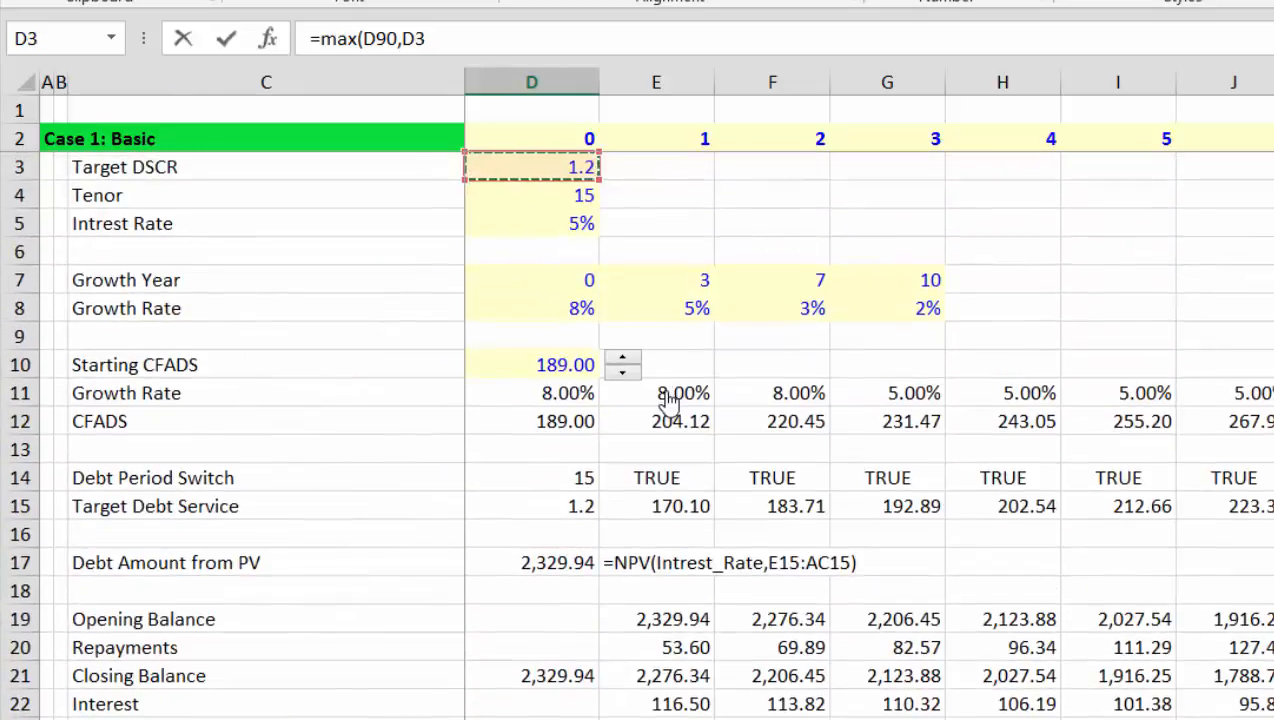
{"action": "key", "text": "Return"}
- Replace the first-year Target Debt Service formula in E93 with =E87/$D$93-E86
{"action": "key", "text": "Down"}
{"action": "key", "text": "Down"}
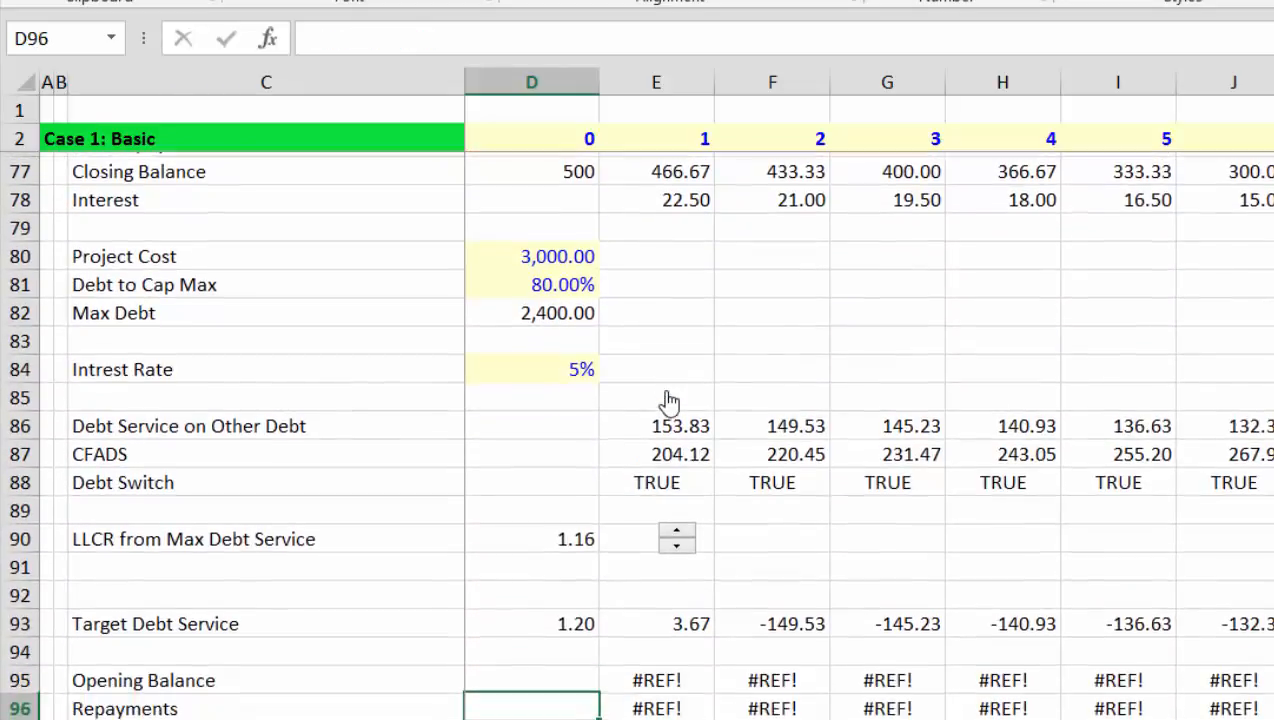
{"action": "key", "text": "Up"}
{"action": "key", "text": "Up"}
{"action": "key", "text": "Up"}
{"action": "key", "text": "Right"}
{"action": "key", "text": "F2"}
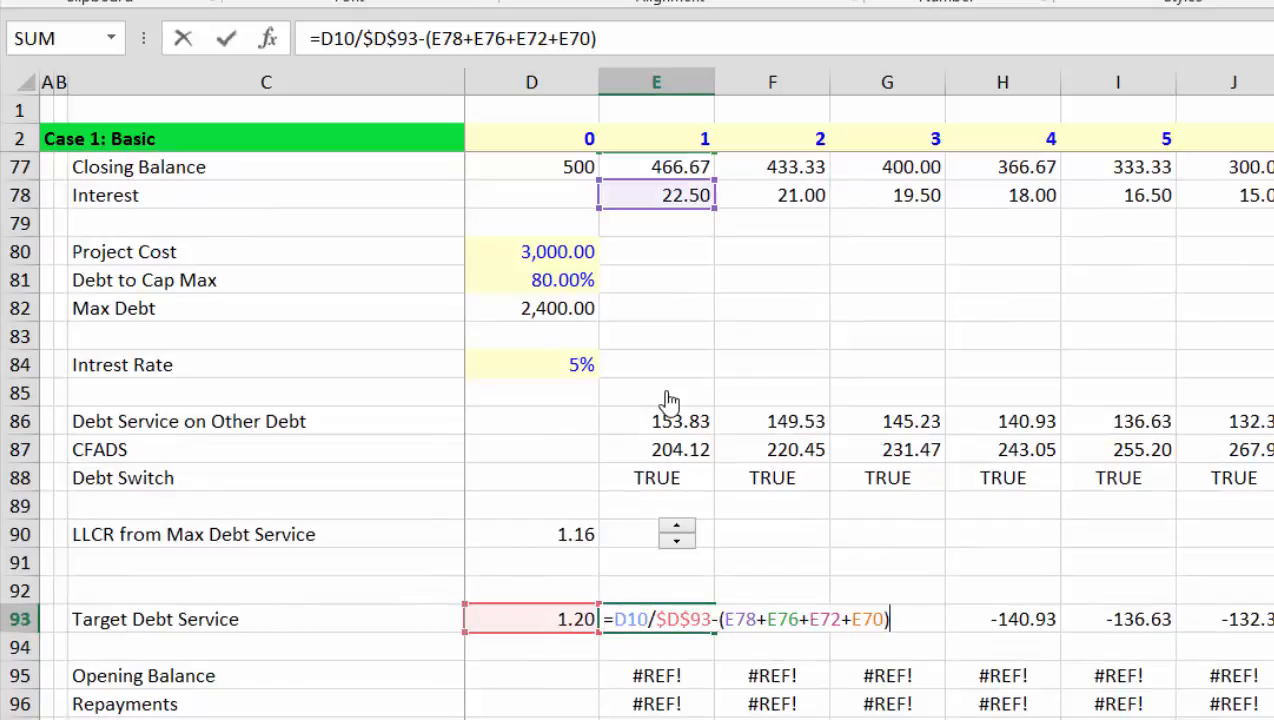
{"action": "key", "text": "Escape"}
{"action": "type", "text": "="}
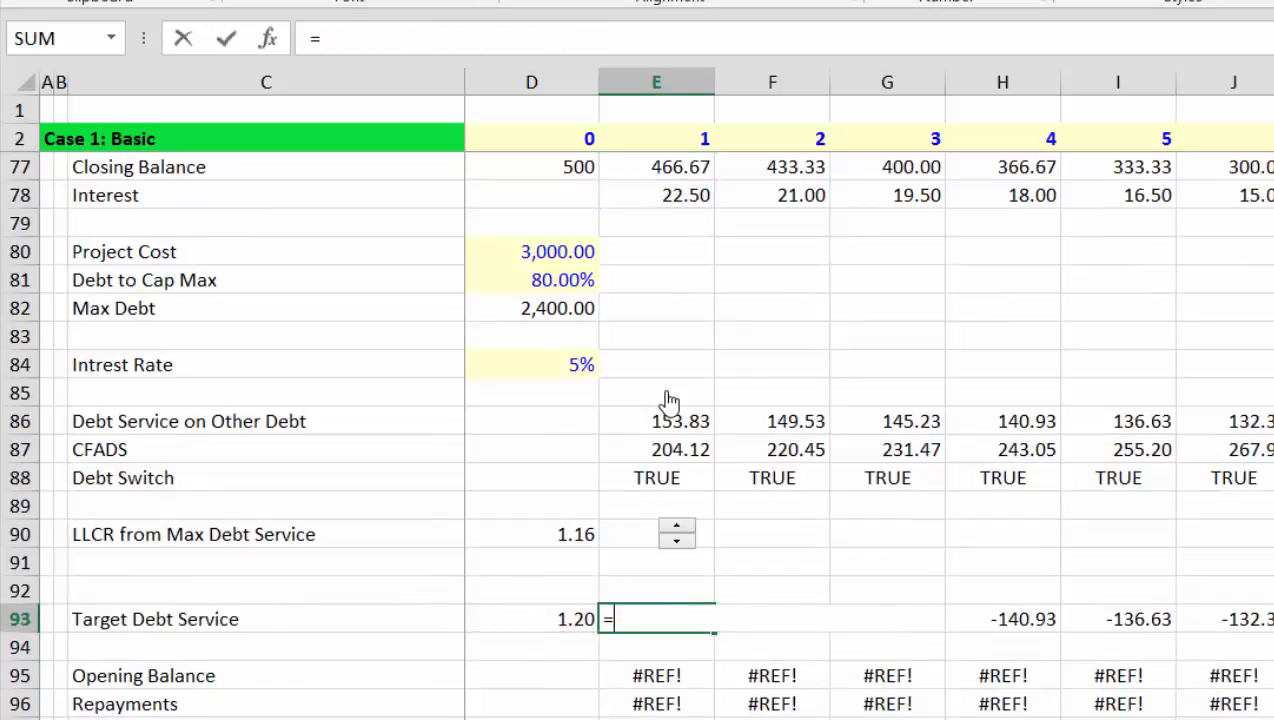
{"action": "key", "text": "Up"}
{"action": "key", "text": "Up"}
{"action": "key", "text": "Up"}
{"action": "key", "text": "Up"}
{"action": "key", "text": "Up"}
{"action": "key", "text": "Up"}
{"action": "key", "text": "Up"}
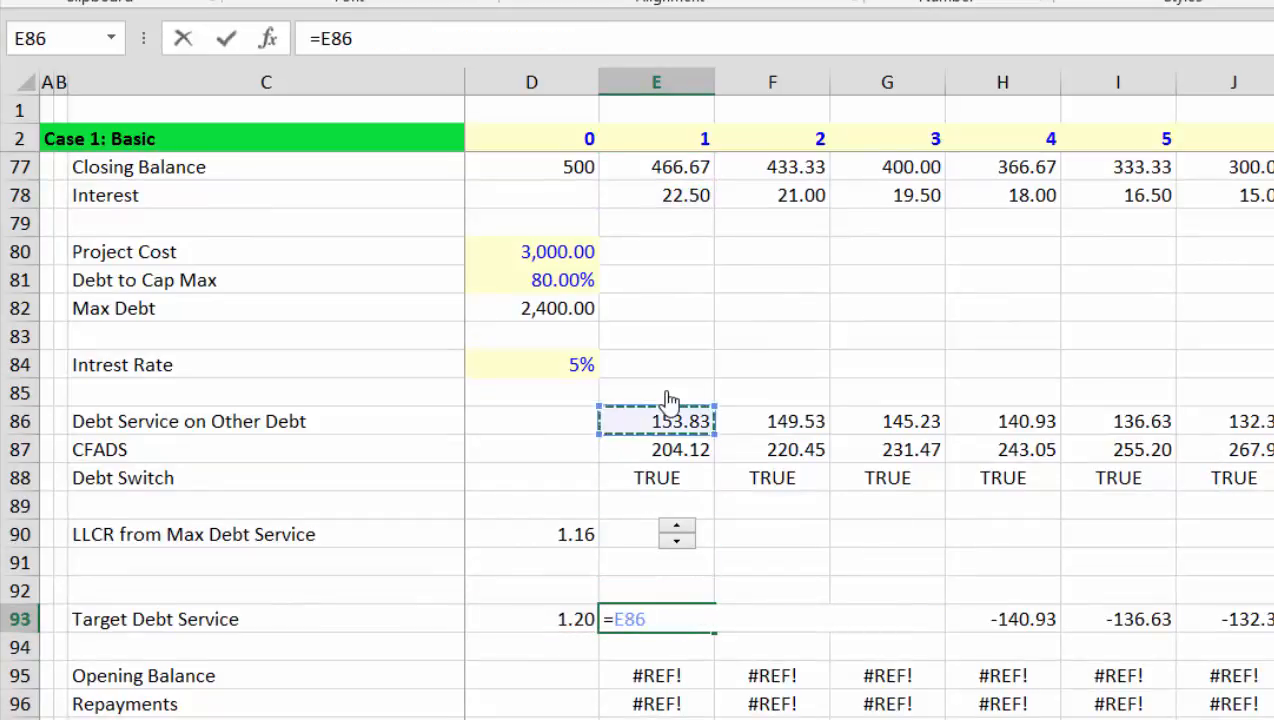
{"action": "key", "text": "Down"}
{"action": "type", "text": "/"}
{"action": "key", "text": "Left"}
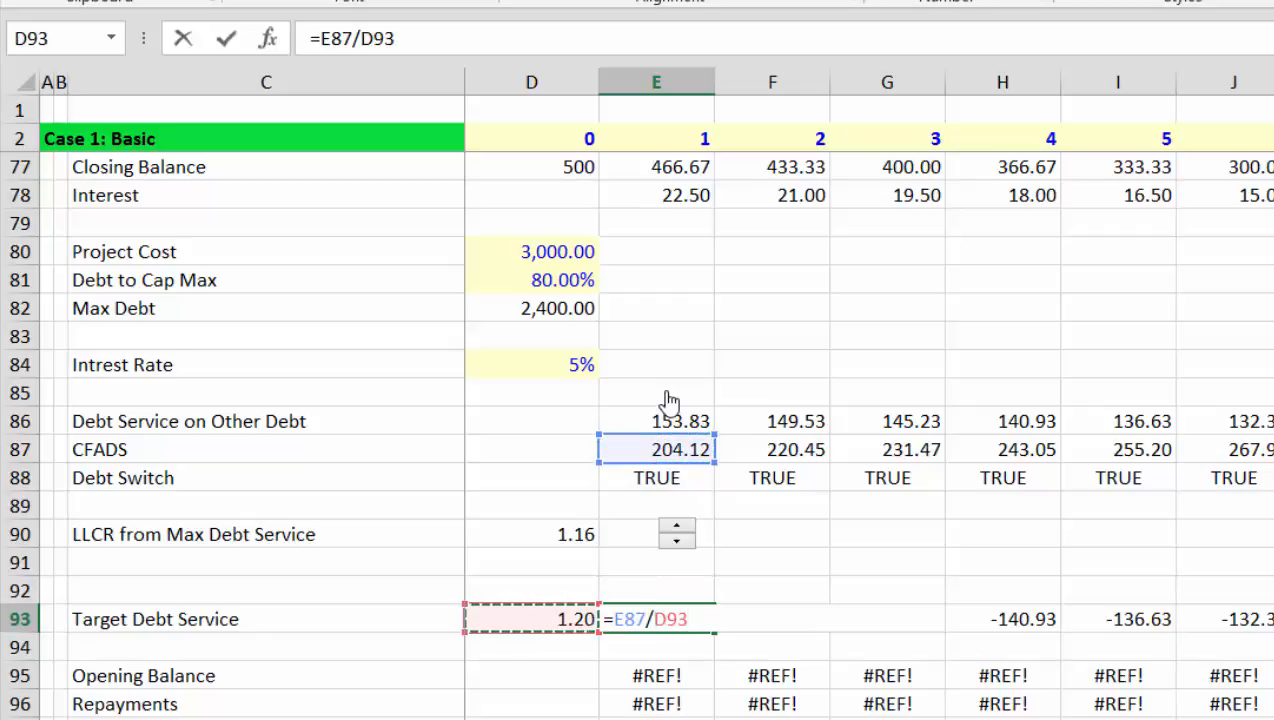
{"action": "key", "text": "F4"}
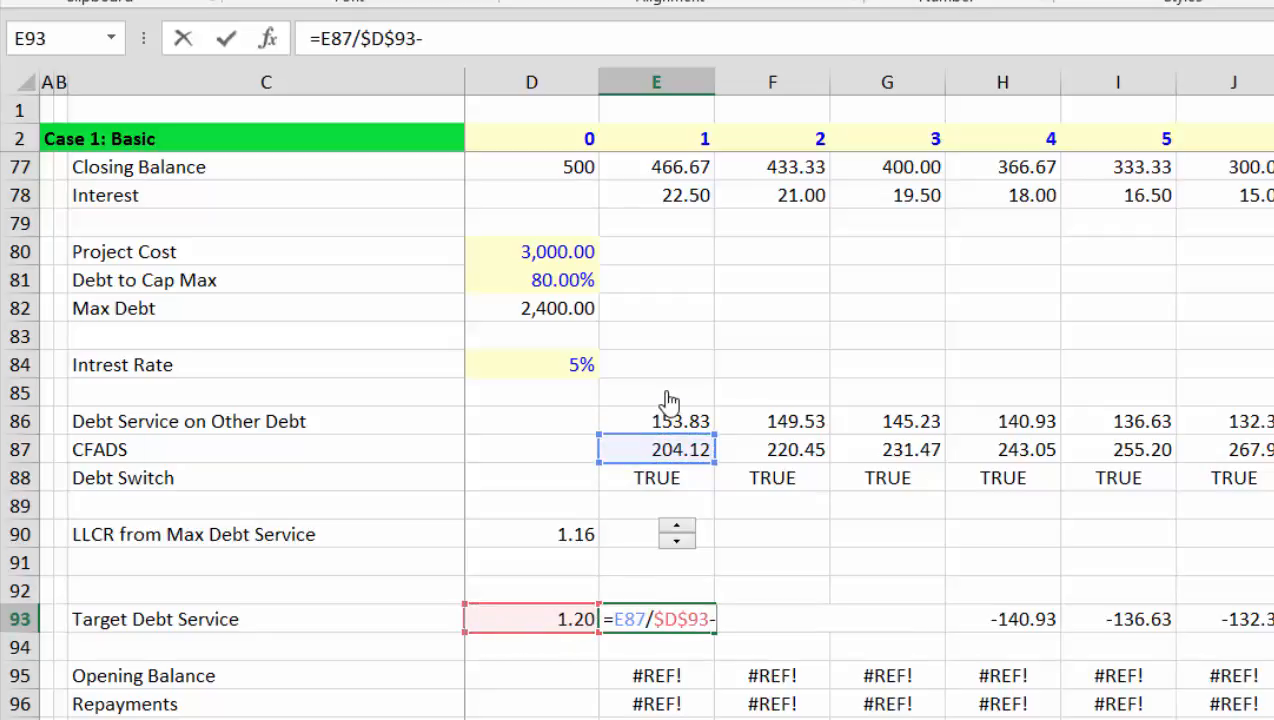
{"action": "type", "text": "-"}
{"action": "key", "text": "Up"}
{"action": "key", "text": "Up"}
{"action": "key", "text": "Up"}
{"action": "key", "text": "Up"}
{"action": "key", "text": "Up"}
{"action": "key", "text": "Up"}
{"action": "key", "text": "Up"}
{"action": "key", "text": "ctrl+Return"}
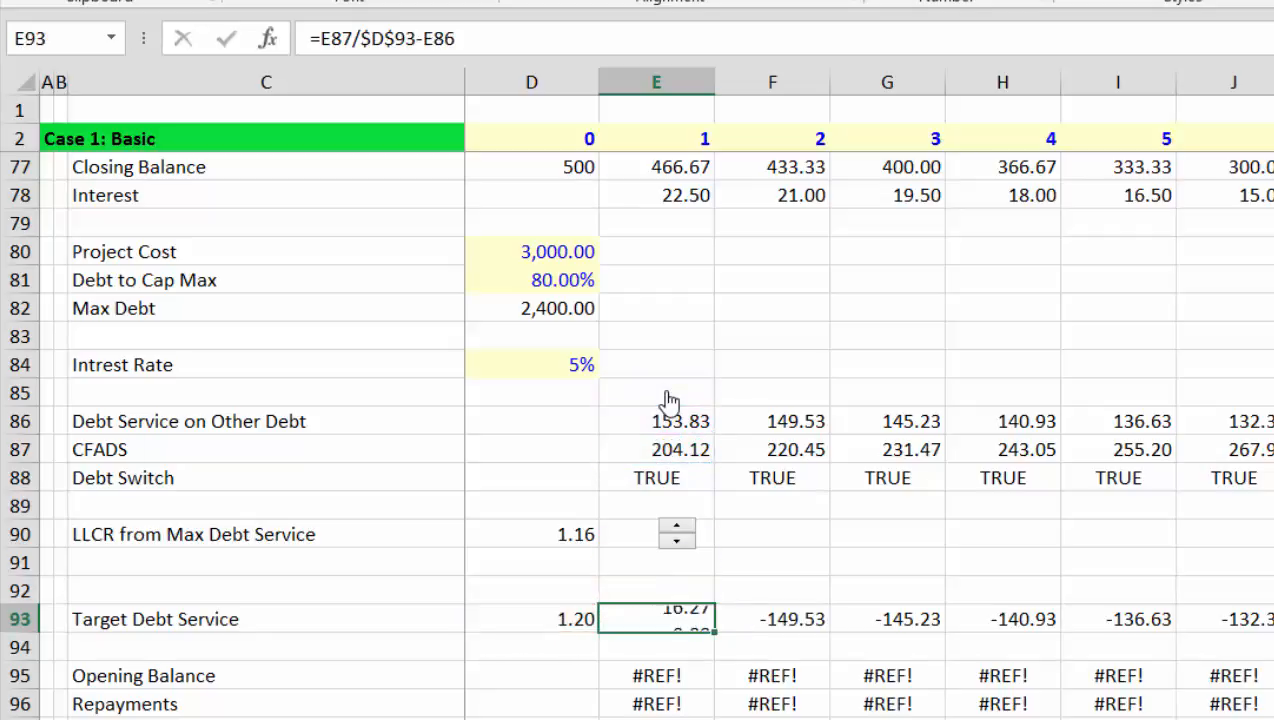
- Multiply the E93 formula by the debt switch, making it =(E87/$D$93-E86)*E88, and fill it across the row
{"action": "key", "text": "F2"}
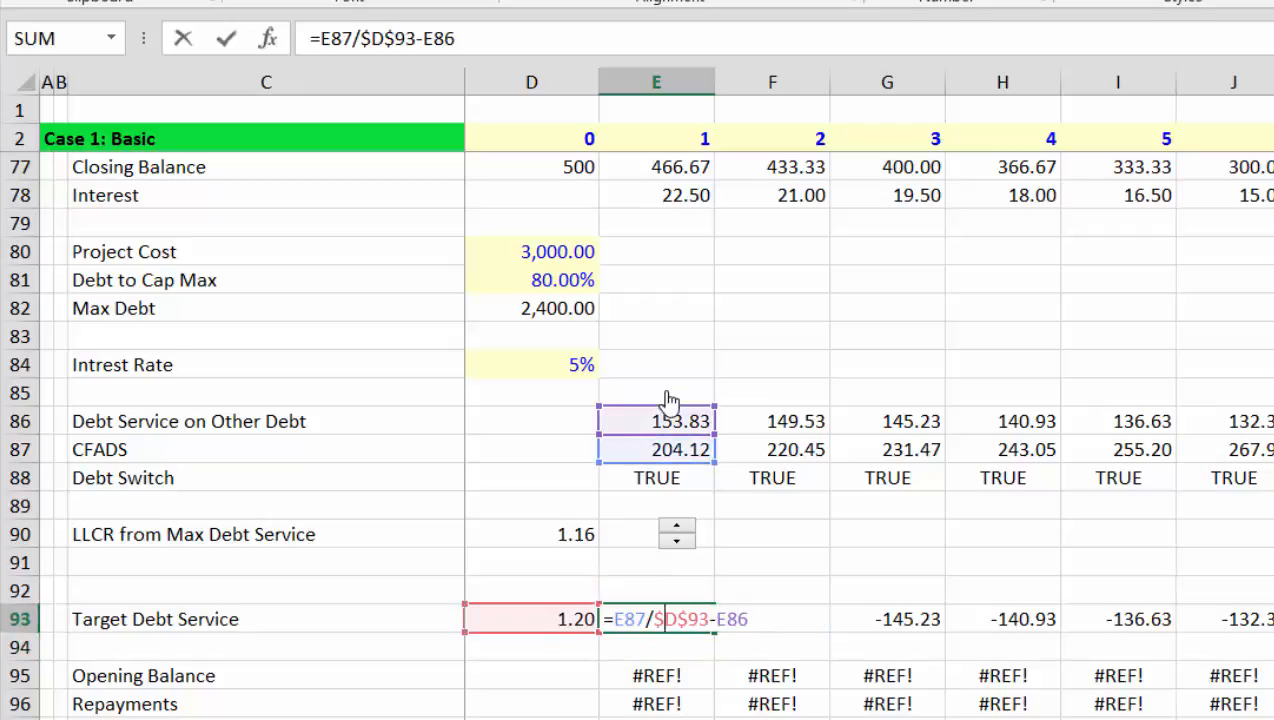
{"action": "type", "text": "("}
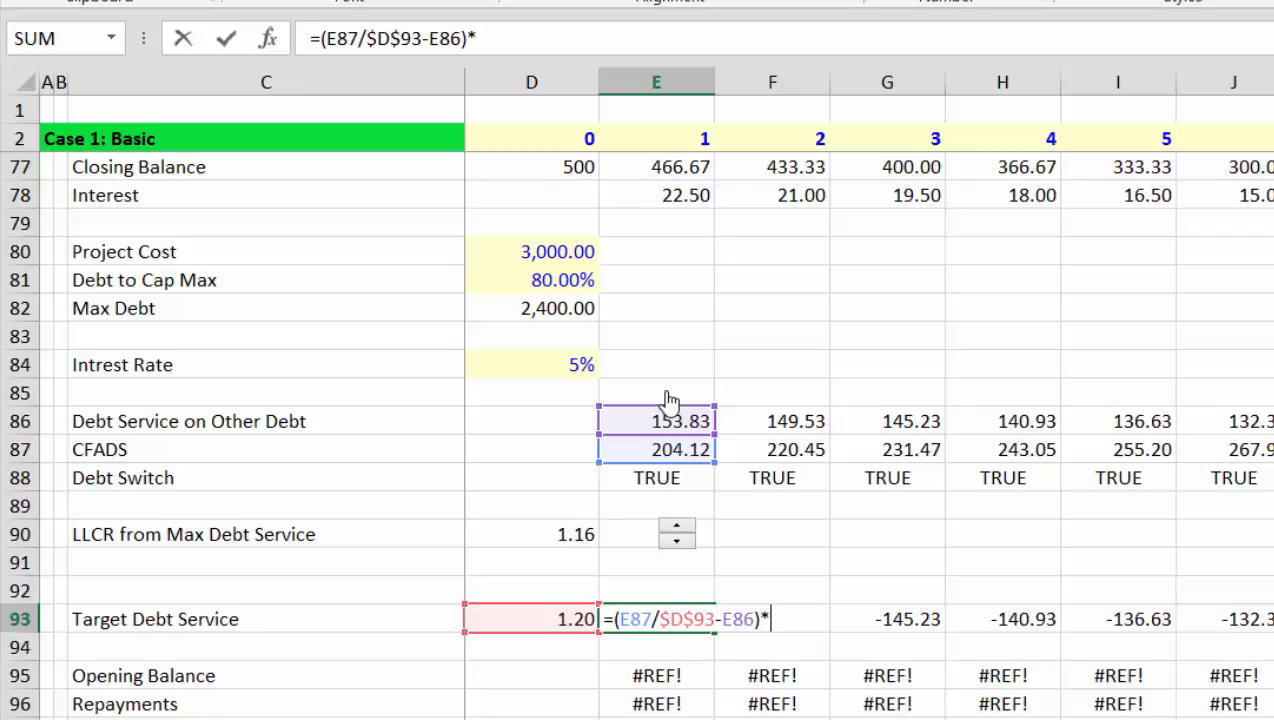
{"action": "type", "text": ")*"}
{"action": "left_click", "coordinate": [650, 488]}
{"action": "key", "text": "ctrl+Return"}
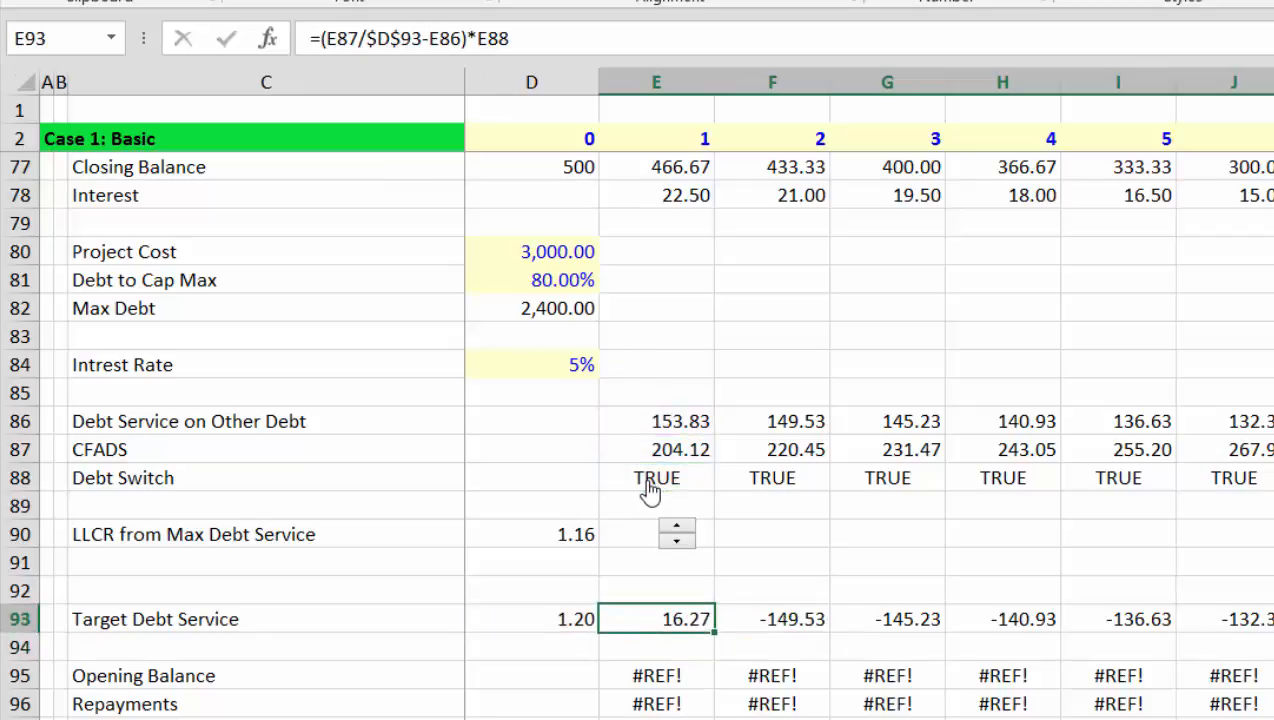
{"action": "key", "text": "ctrl+shift+Right"}
{"action": "key", "text": "ctrl+r"}
- Insert a new row 94 directly below the Target Debt Service row
{"action": "key", "text": "Down"}
{"action": "key", "text": "Down"}
{"action": "key", "text": "Down"}
{"action": "key", "text": "Down"}
{"action": "key", "text": "Down"}
{"action": "key", "text": "Down"}
{"action": "key", "text": "Down"}
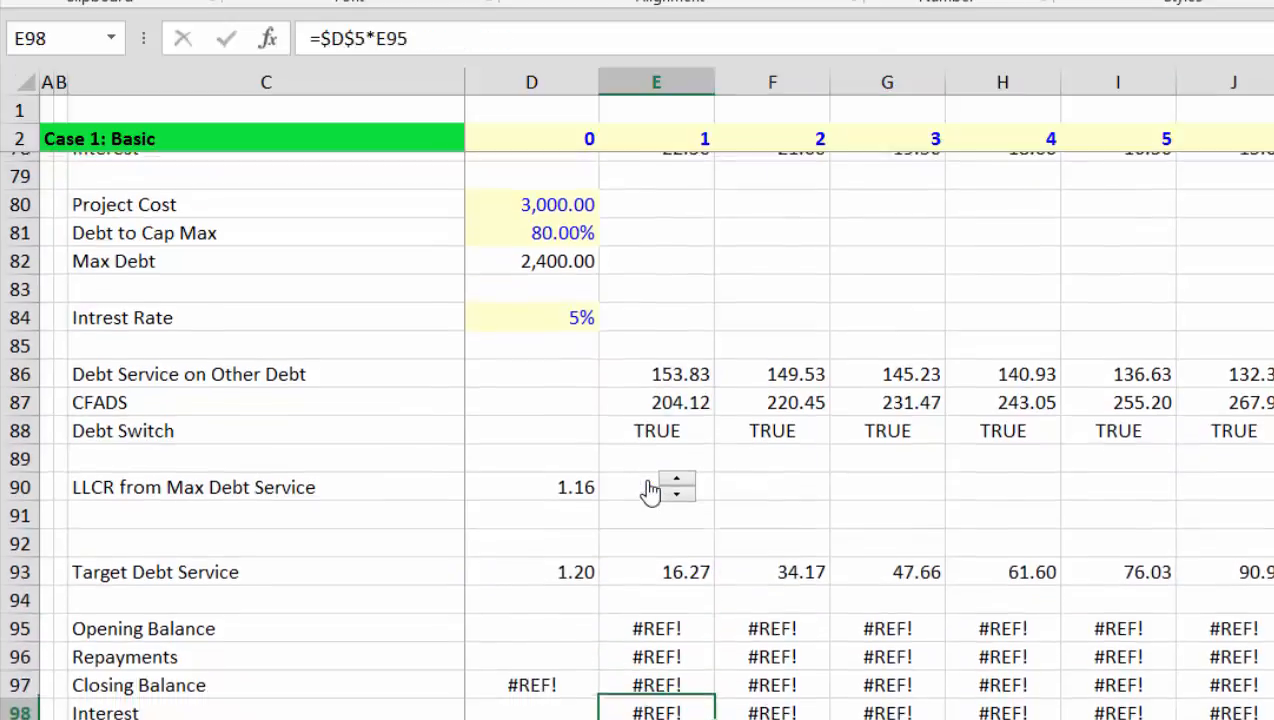
{"action": "key", "text": "Up"}
{"action": "key", "text": "Up"}
{"action": "key", "text": "Up"}
{"action": "key", "text": "Up"}
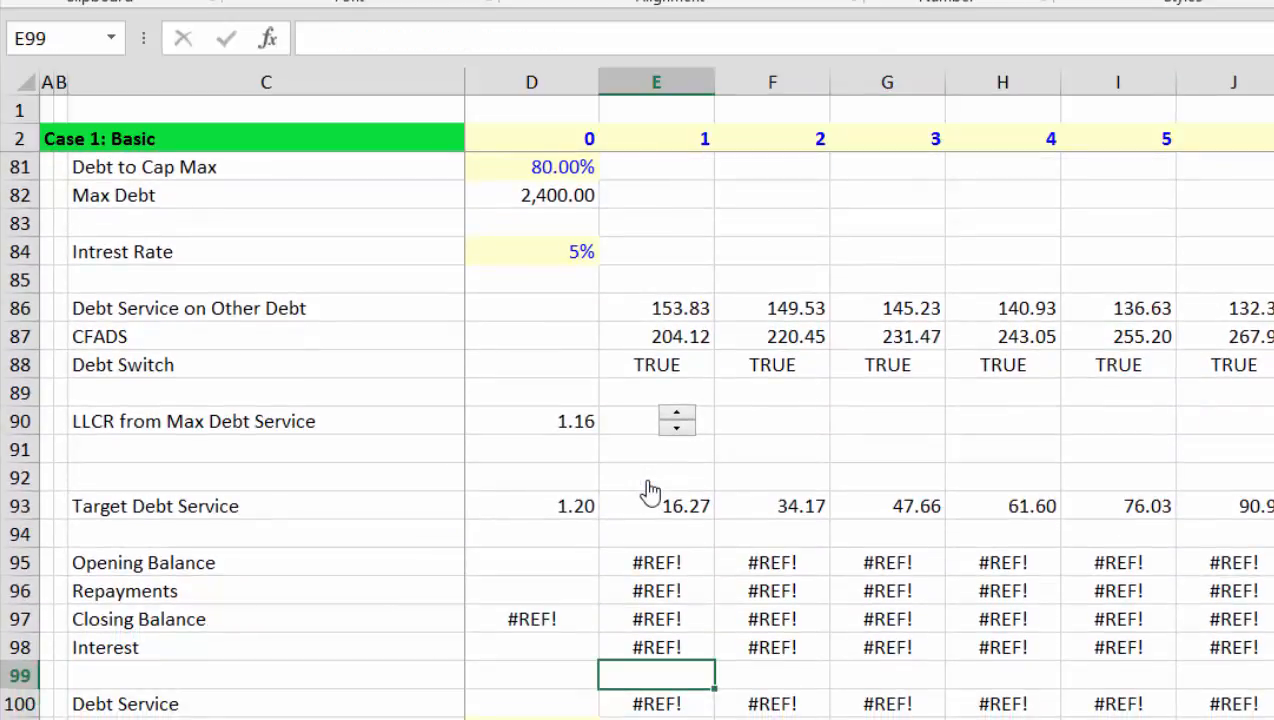
{"action": "key", "text": "Up"}
{"action": "key", "text": "Up"}
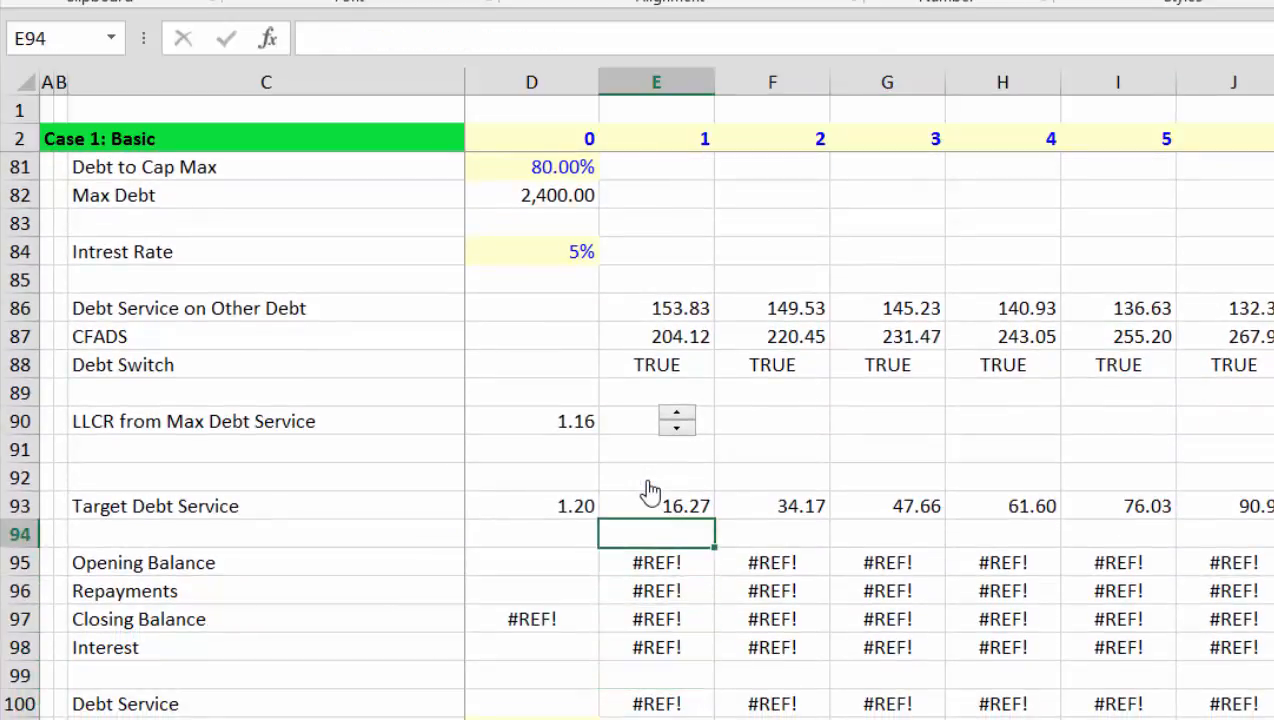
{"action": "key", "text": "shift+space"}
{"action": "key", "text": "ctrl+shift+plus"}
- Label the new row "NPV of Target DS" in C94
{"action": "key", "text": "shift+Tab"}
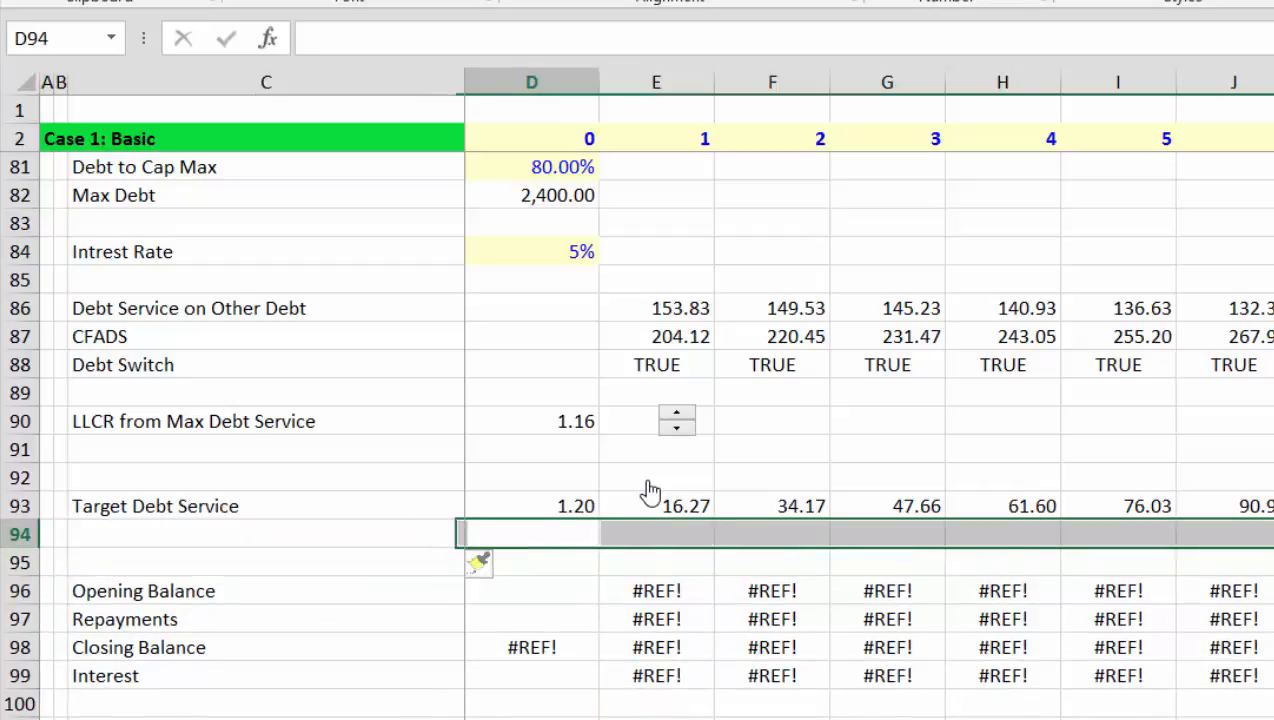
{"action": "key", "text": "Left"}
{"action": "key", "text": "Left"}
{"action": "key", "text": "Right"}
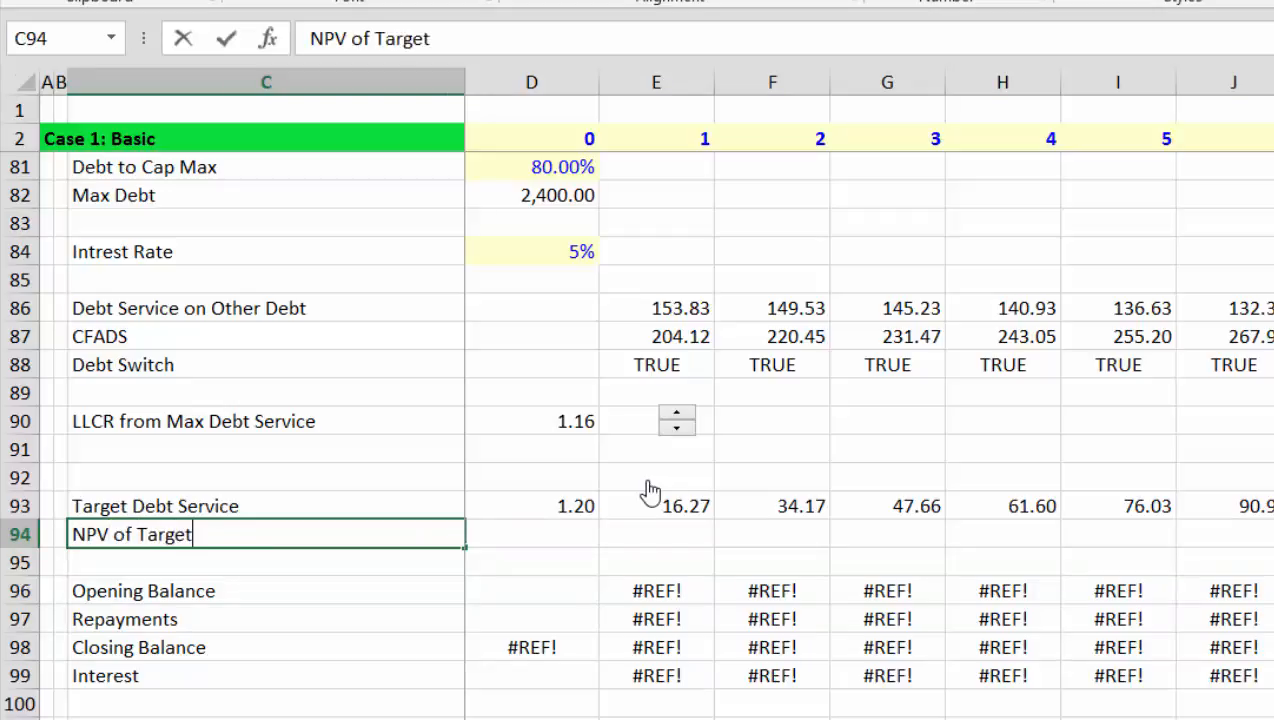
{"action": "type", "text": "NPV of Target DS"}
{"action": "key", "text": "Return"}
{"action": "key", "text": "Up"}
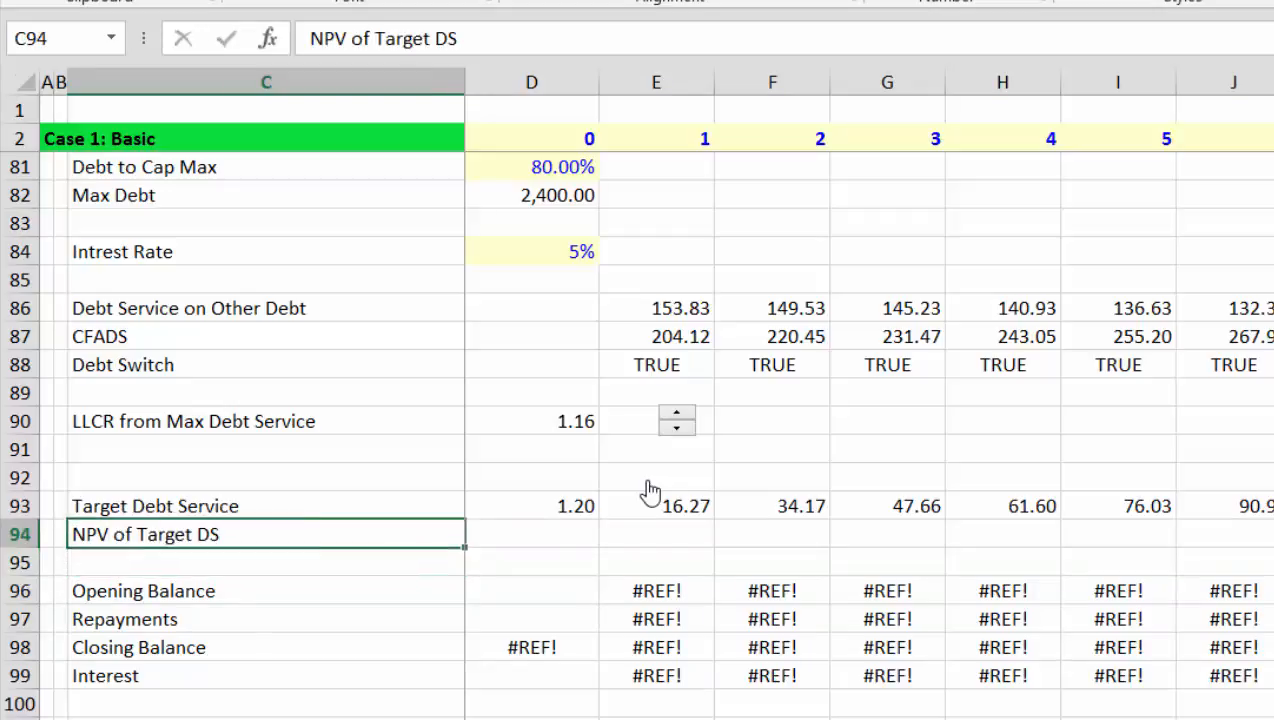
{"action": "key", "text": "Right"}
{"action": "type", "text": "=npv("}
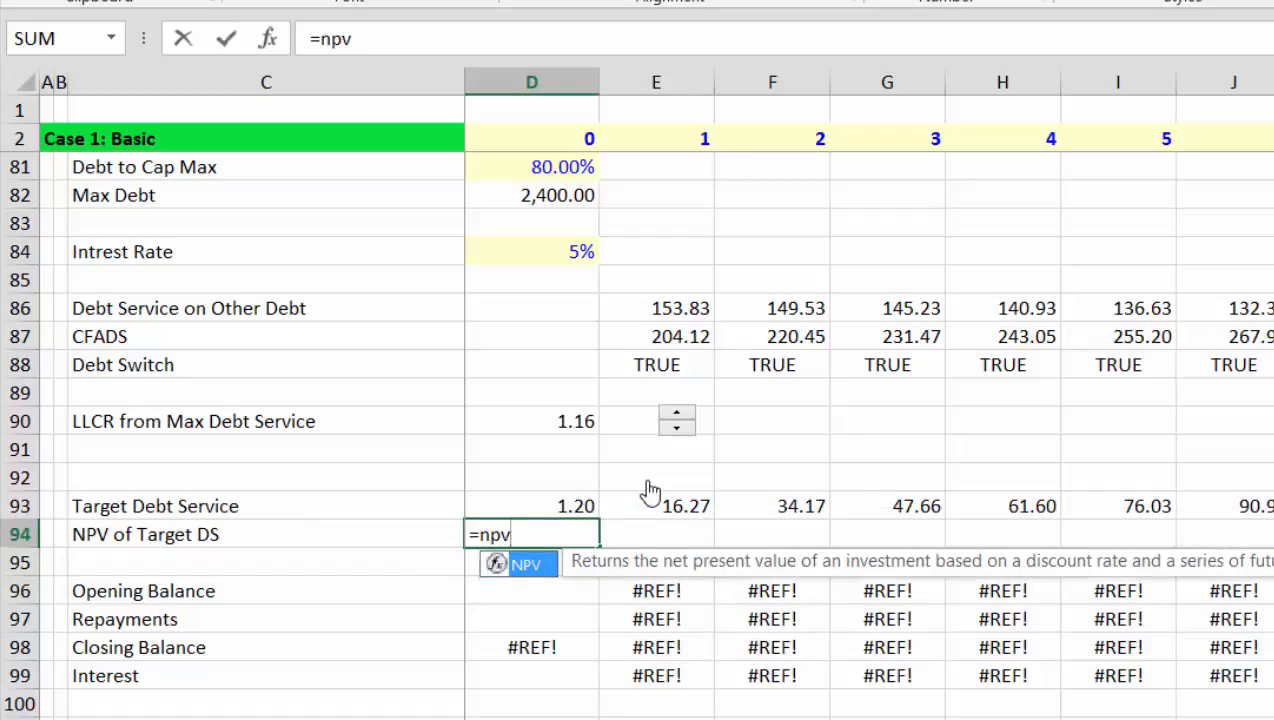
{"action": "key", "text": "Page_Up"}
{"action": "key", "text": "Page_Up"}
{"action": "key", "text": "Page_Up"}
{"action": "key", "text": "Page_Up"}
{"action": "key", "text": "Page_Up"}
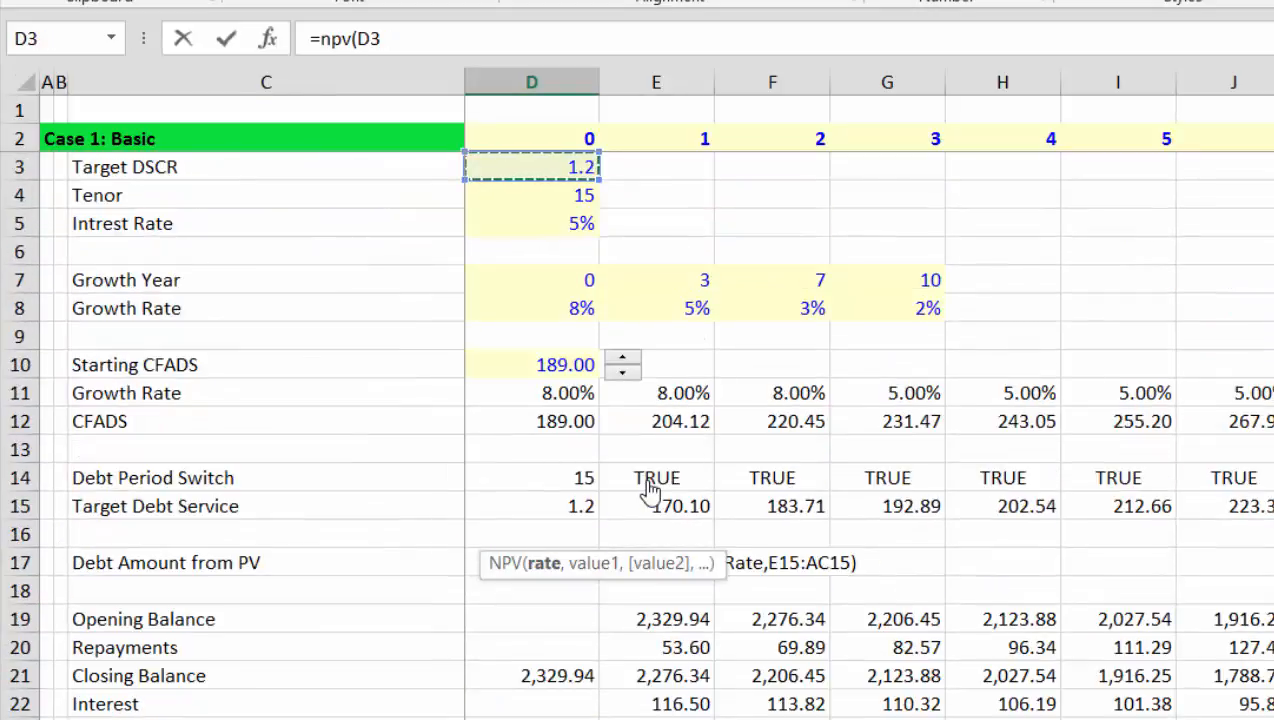
{"action": "key", "text": "Down"}
{"action": "key", "text": "Down"}
{"action": "key", "text": "Down"}
{"action": "key", "text": "Escape"}
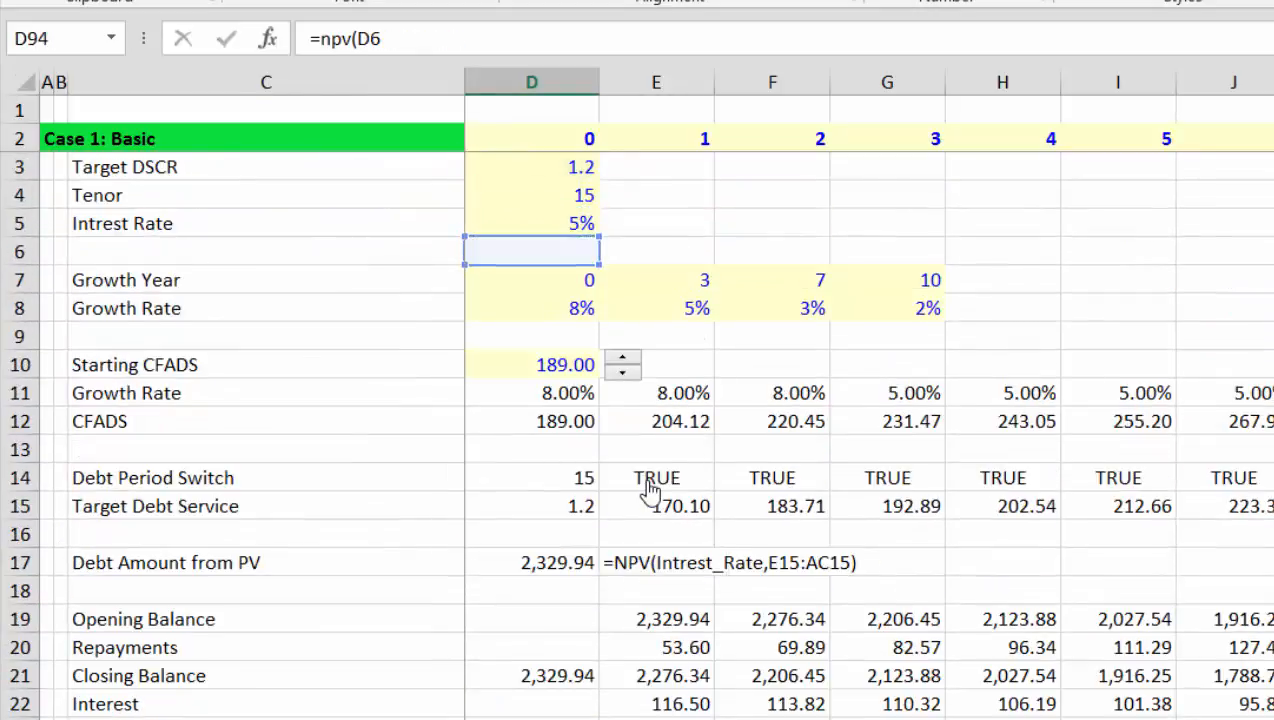
{"action": "key", "text": "Up"}
{"action": "key", "text": "Up"}
{"action": "key", "text": "Down"}
{"action": "key", "text": "Down"}
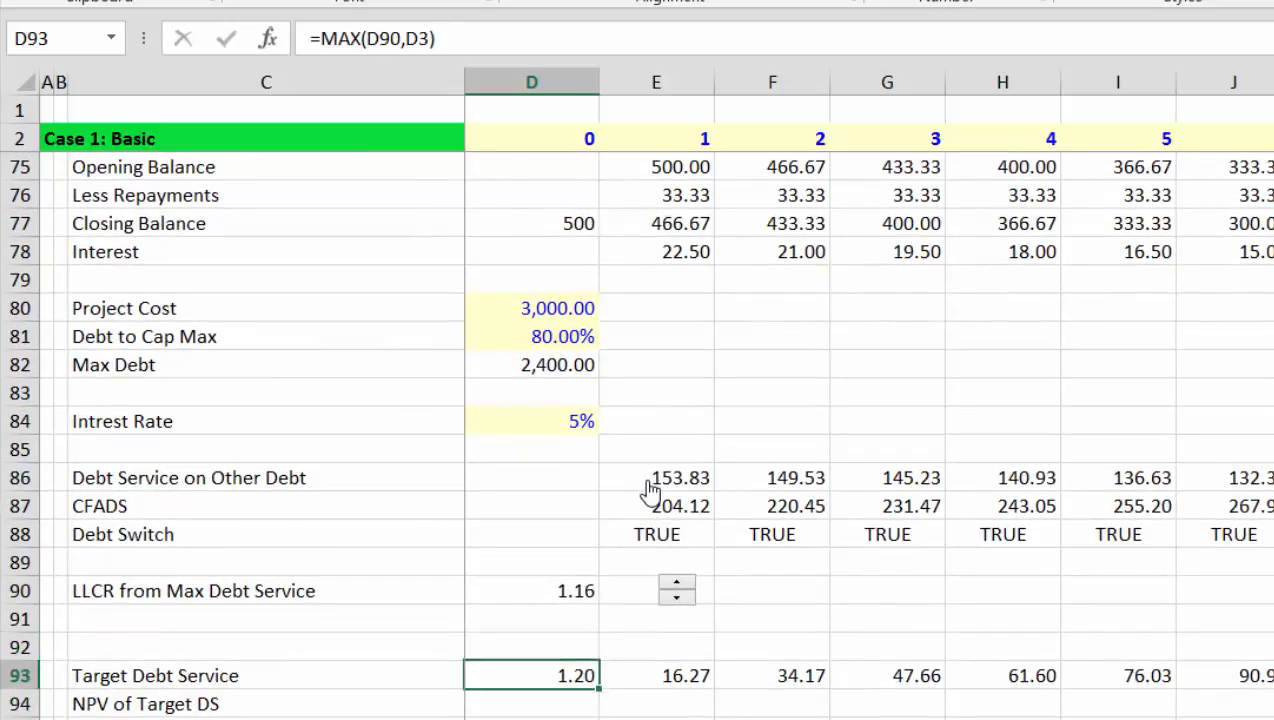
- Calculate in D94 the NPV of the Target Debt Service row from E93 onward, using the interest rate in D84
{"action": "type", "text": "=npv("}
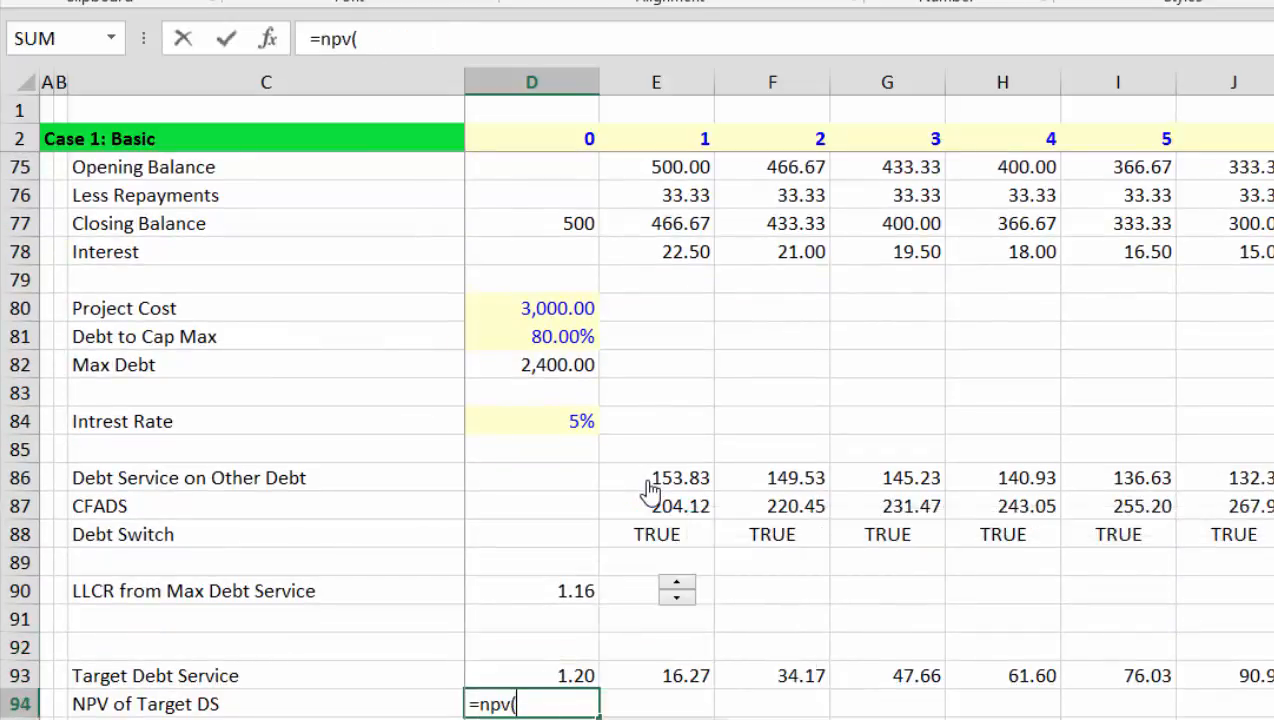
{"action": "key", "text": "Up"}
{"action": "key", "text": "Right"}
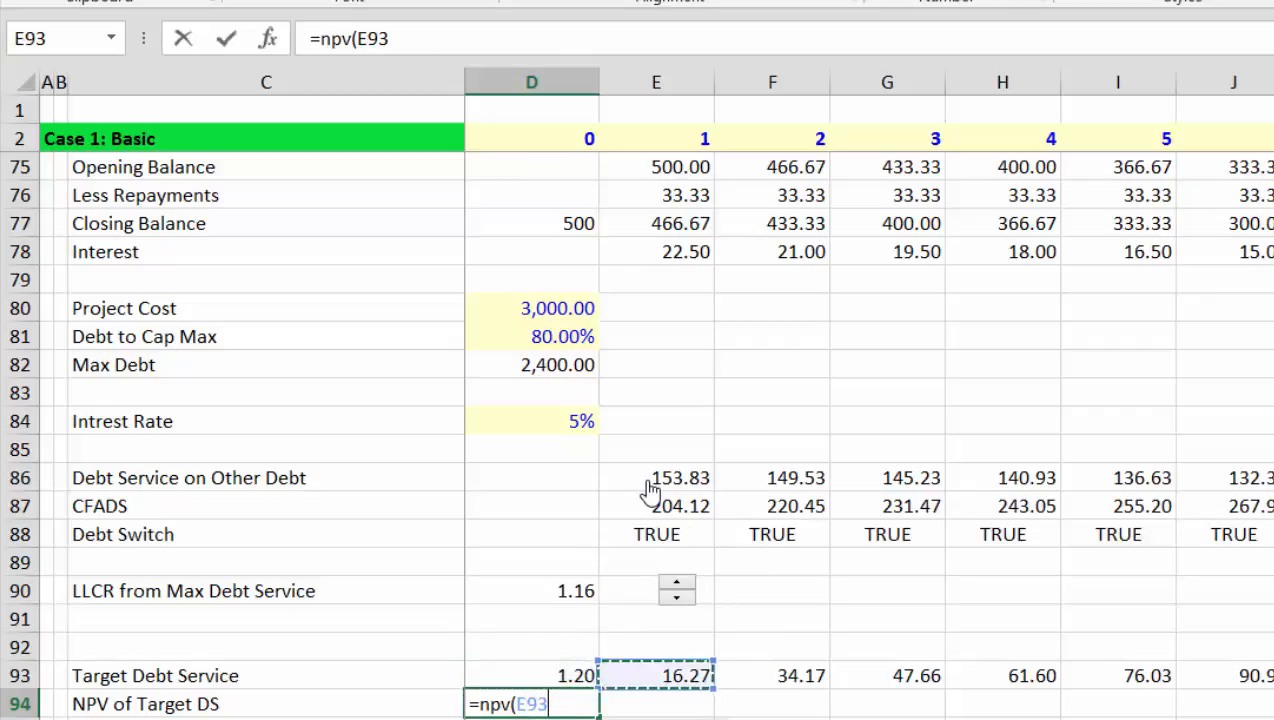
{"action": "key", "text": "Left"}
{"action": "key", "text": "Up"}
{"action": "key", "text": "Up"}
{"action": "key", "text": "Up"}
{"action": "key", "text": "Up"}
{"action": "key", "text": "Up"}
{"action": "key", "text": "Up"}
{"action": "key", "text": "Up"}
{"action": "key", "text": "Up"}
{"action": "key", "text": "Up"}
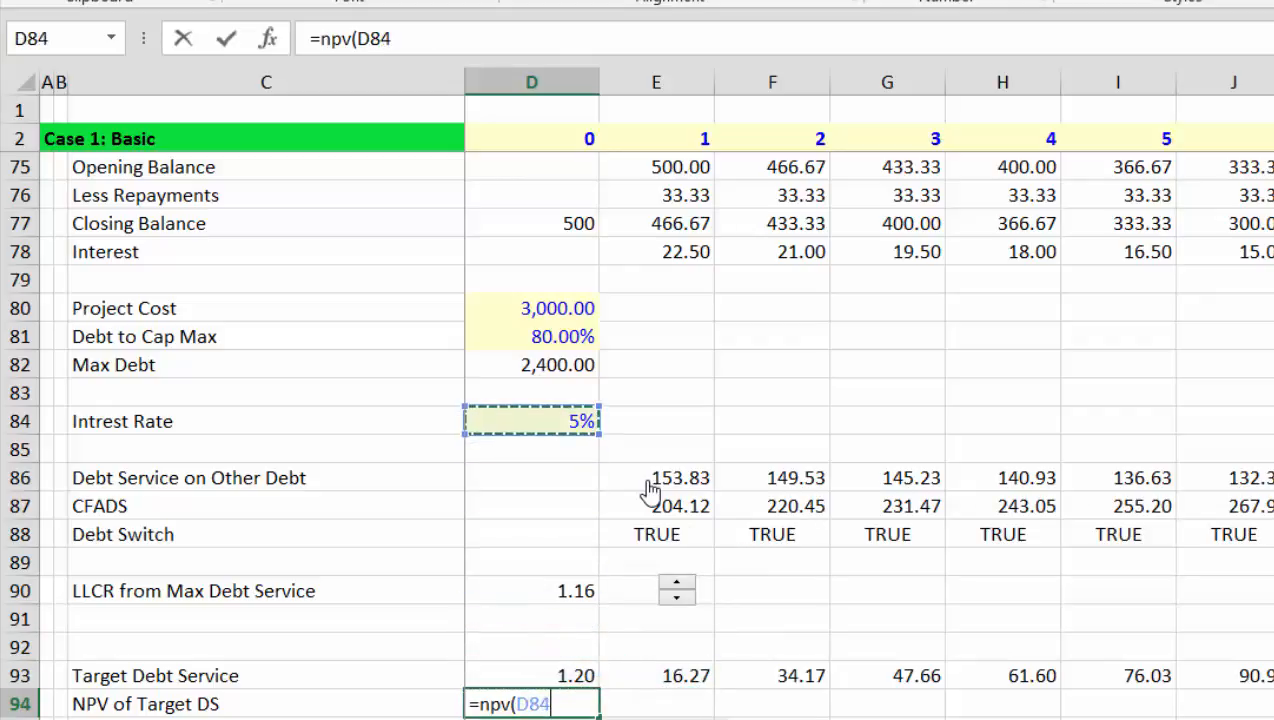
{"action": "type", "text": ","}
{"action": "key", "text": "Right"}
{"action": "key", "text": "Up"}
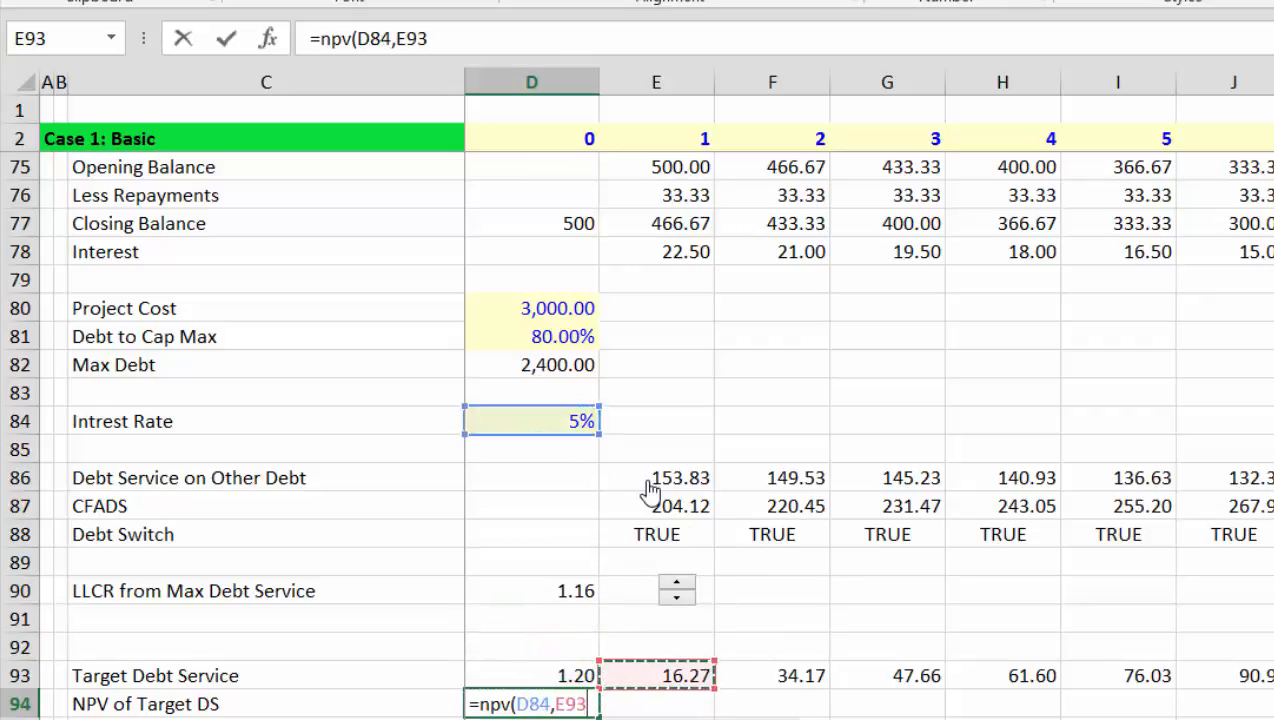
{"action": "key", "text": "ctrl+shift+Right"}
{"action": "key", "text": "Return"}
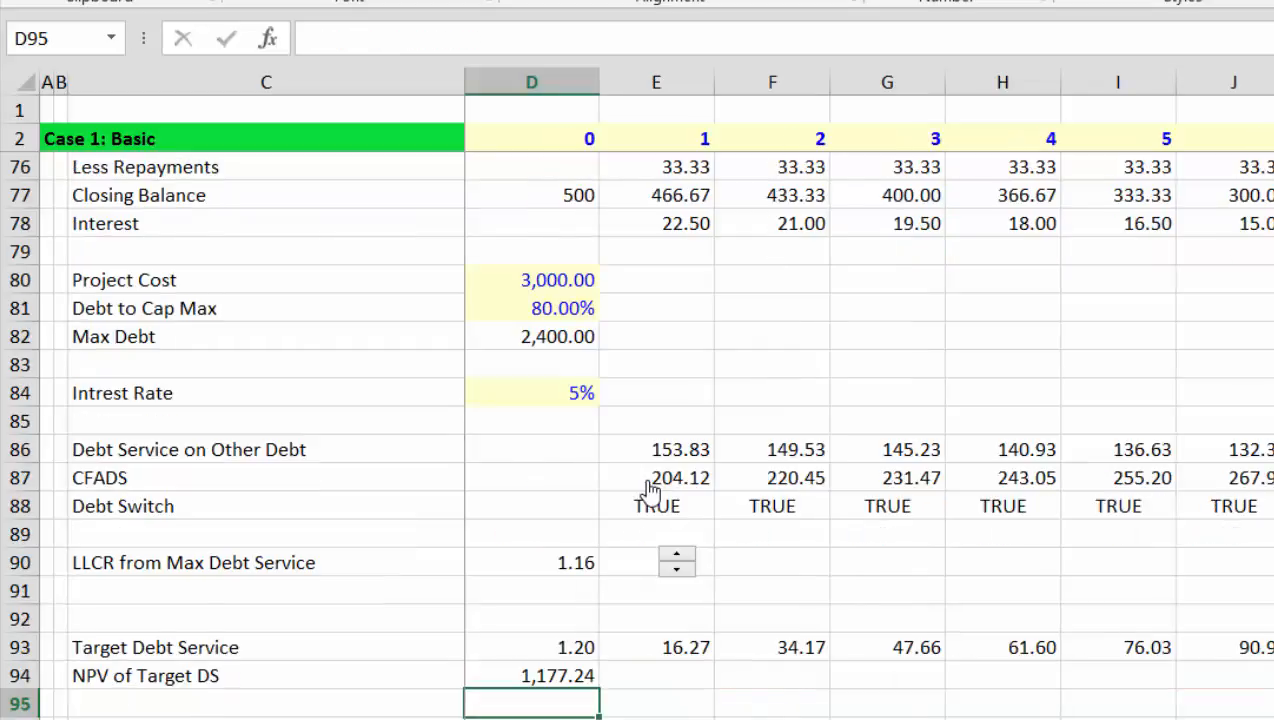
- Link the sculpted debt's initial Closing Balance in D98 to the NPV of Target DS in D94
{"action": "key", "text": "Up"}
{"action": "key", "text": "Left"}
{"action": "key", "text": "Down"}
{"action": "key", "text": "Down"}
{"action": "key", "text": "Down"}
{"action": "key", "text": "Down"}
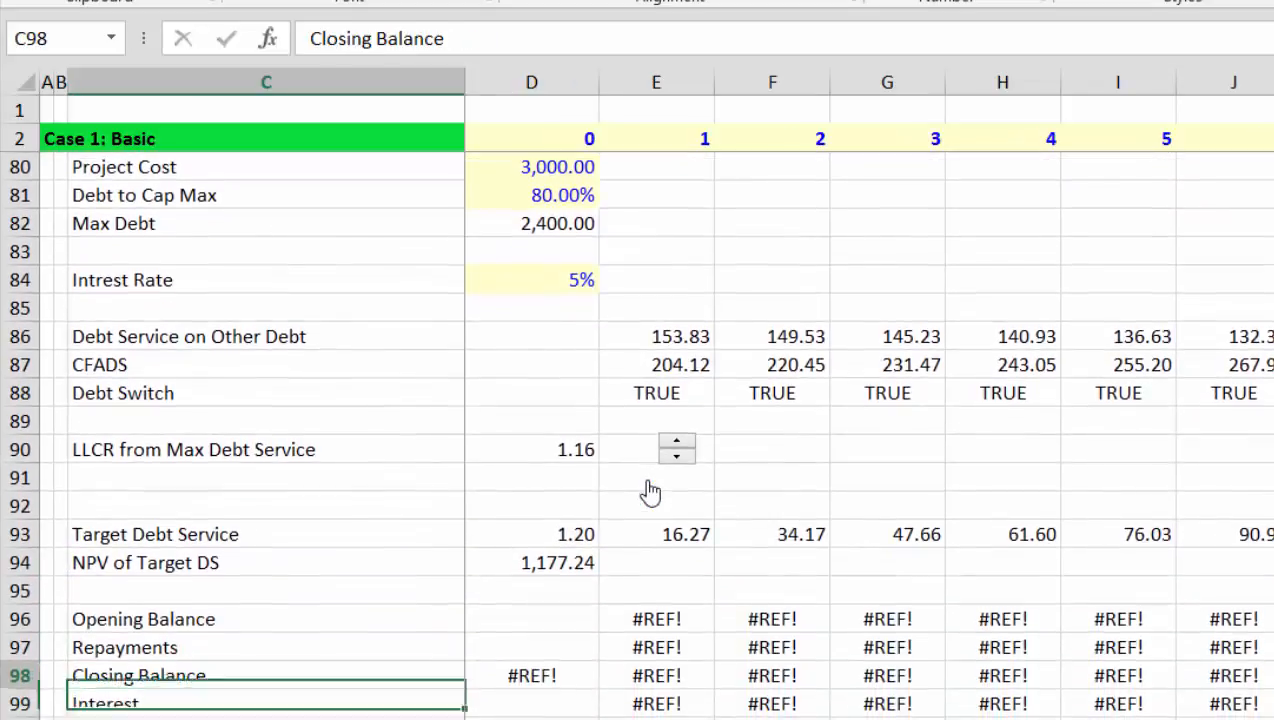
{"action": "key", "text": "Right"}
{"action": "type", "text": "="}
{"action": "key", "text": "Up"}
{"action": "key", "text": "Up"}
{"action": "key", "text": "Up"}
{"action": "key", "text": "Up"}
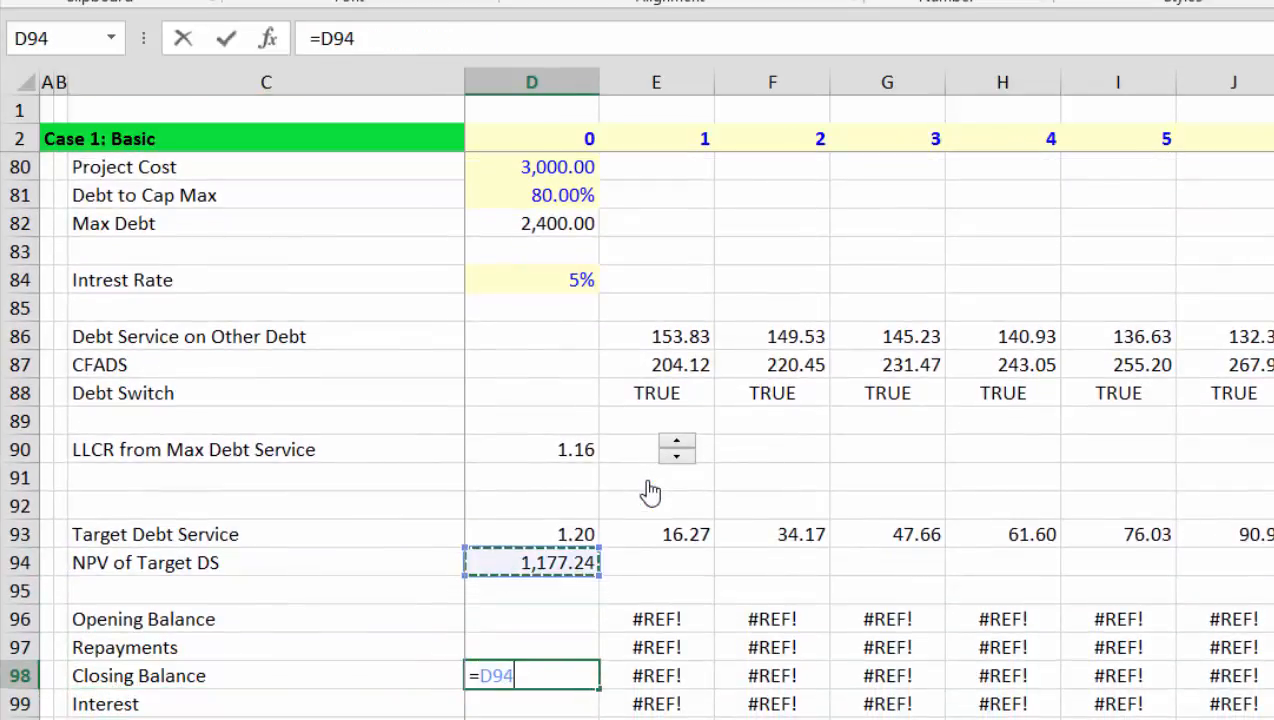
{"action": "key", "text": "Return"}
- Examine the Debt Service formula in E101 and the DSCR row beneath the sculpted debt schedule
{"action": "key", "text": "Up"}
{"action": "key", "text": "Right"}
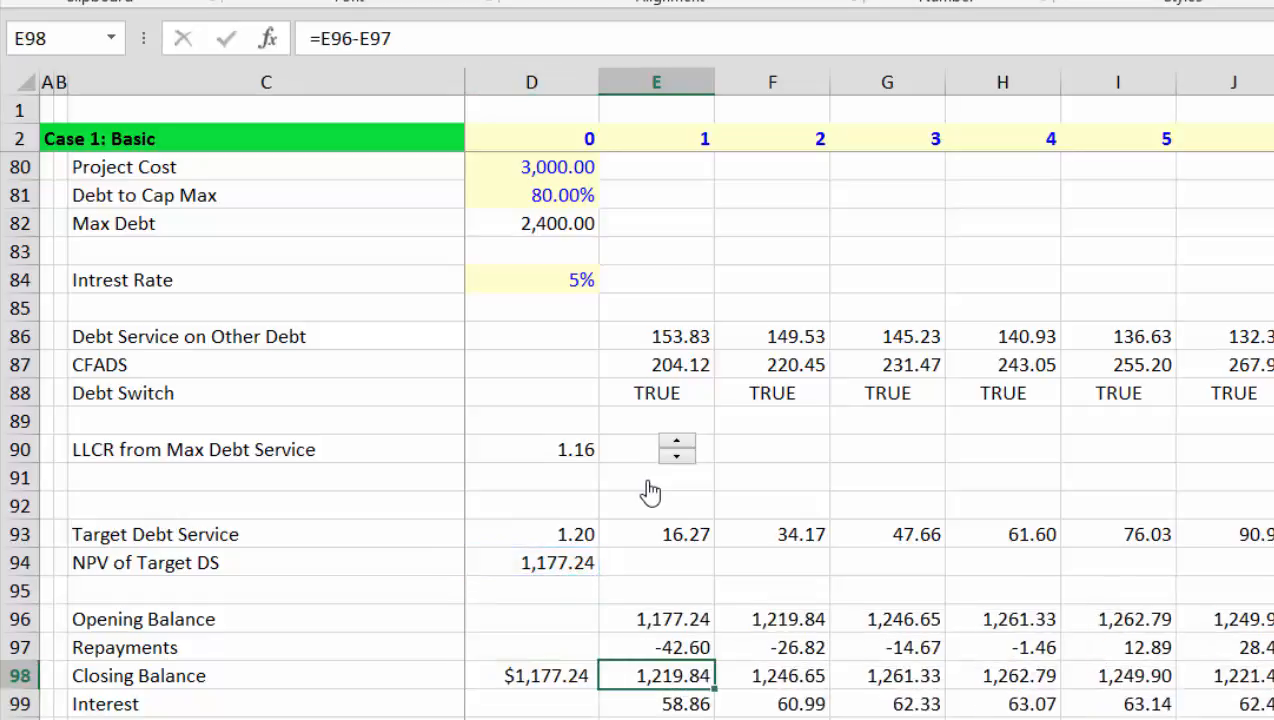
{"action": "key", "text": "Down"}
{"action": "key", "text": "Down"}
{"action": "key", "text": "Down"}
{"action": "key", "text": "Down"}
{"action": "key", "text": "Up"}
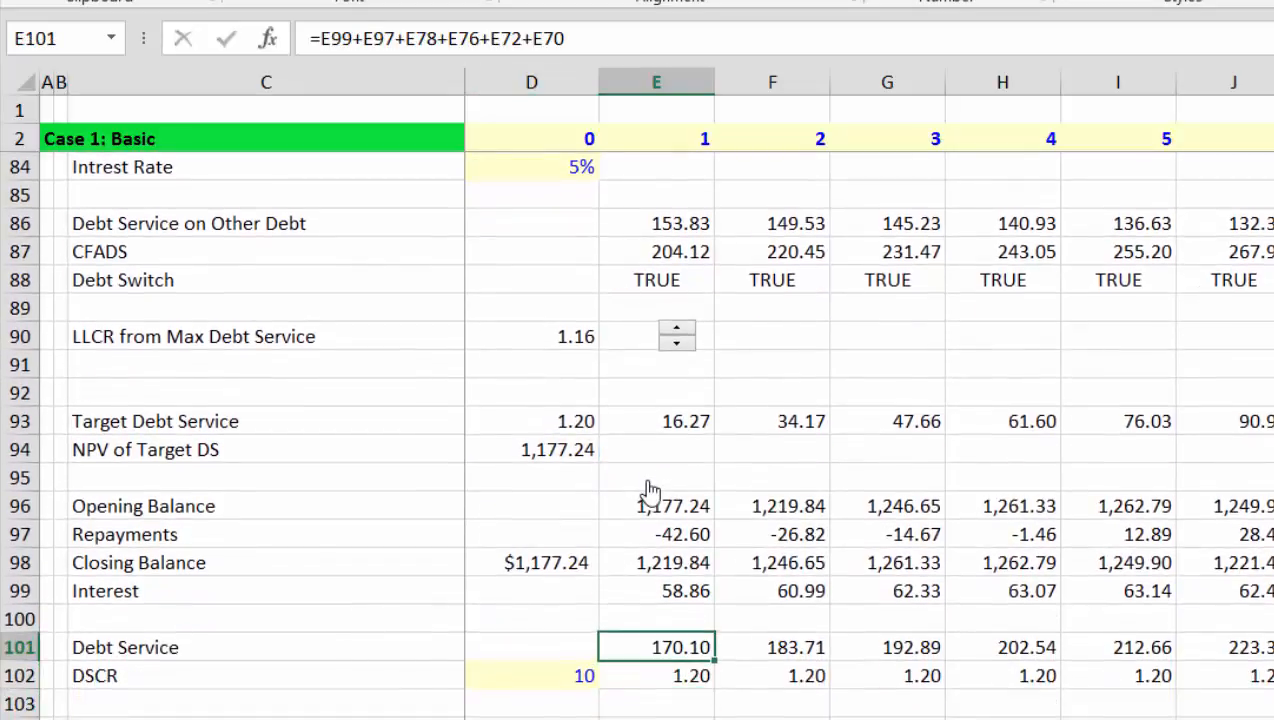
{"action": "key", "text": "Up"}
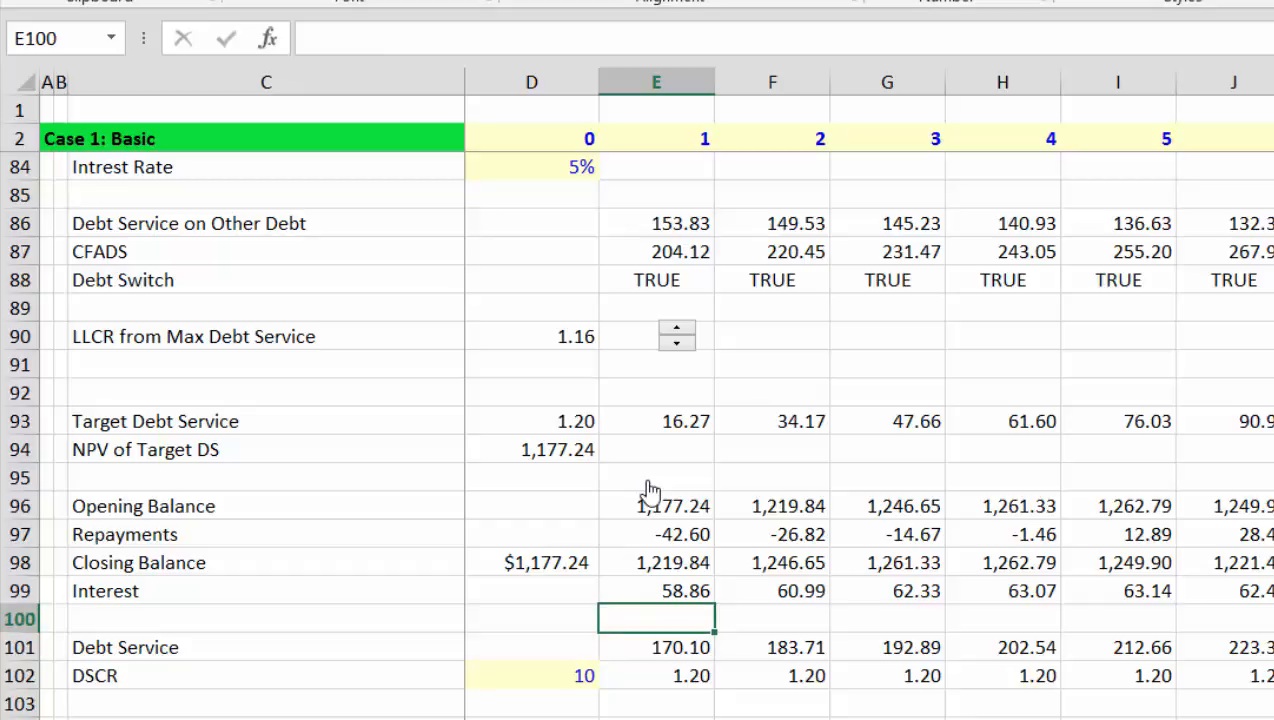
- Follow the Closing Balance row across the years to check the balance at the end of year 15
{"action": "key", "text": "Up"}
{"action": "key", "text": "Up"}
{"action": "key", "text": "Right"}
{"action": "key", "text": "Right"}
{"action": "key", "text": "Right"}
{"action": "key", "text": "Right"}
{"action": "key", "text": "Right"}
{"action": "key", "text": "Right"}
{"action": "key", "text": "Right"}
{"action": "key", "text": "Right"}
{"action": "key", "text": "Right"}
{"action": "key", "text": "Right"}
{"action": "key", "text": "Right"}
{"action": "key", "text": "Right"}
{"action": "key", "text": "Right"}
{"action": "key", "text": "Right"}
{"action": "key", "text": "Right"}
{"action": "key", "text": "Right"}
{"action": "key", "text": "Right"}
{"action": "key", "text": "Right"}
{"action": "key", "text": "Right"}
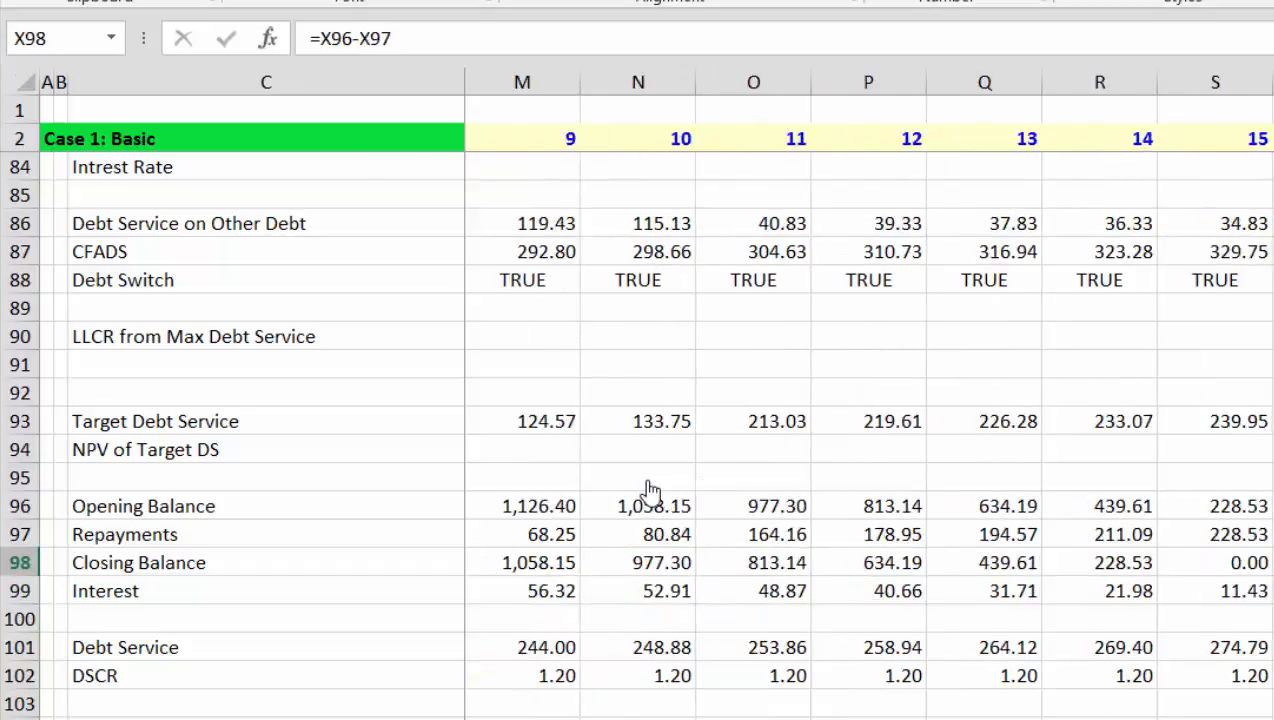
{"action": "key", "text": "Left"}
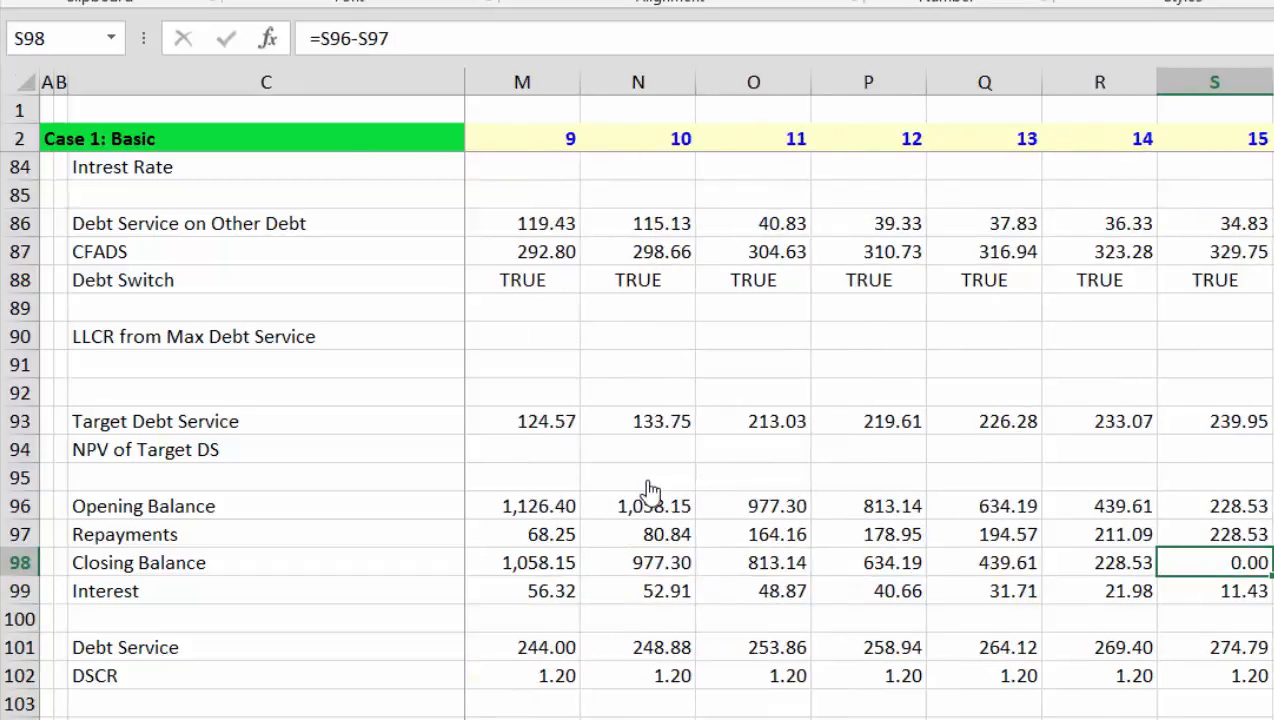
- Insert two blank rows directly above the Debt Service row, at row 101
{"action": "key", "text": "Left"}
{"action": "key", "text": "Left"}
{"action": "key", "text": "Left"}
{"action": "key", "text": "Left"}
{"action": "key", "text": "Left"}
{"action": "key", "text": "Left"}
{"action": "key", "text": "Left"}
{"action": "key", "text": "Left"}
{"action": "key", "text": "Left"}
{"action": "key", "text": "Left"}
{"action": "key", "text": "Left"}
{"action": "key", "text": "Left"}
{"action": "key", "text": "Left"}
{"action": "key", "text": "Left"}
{"action": "key", "text": "Left"}
{"action": "key", "text": "Left"}
{"action": "key", "text": "Left"}
{"action": "key", "text": "Left"}
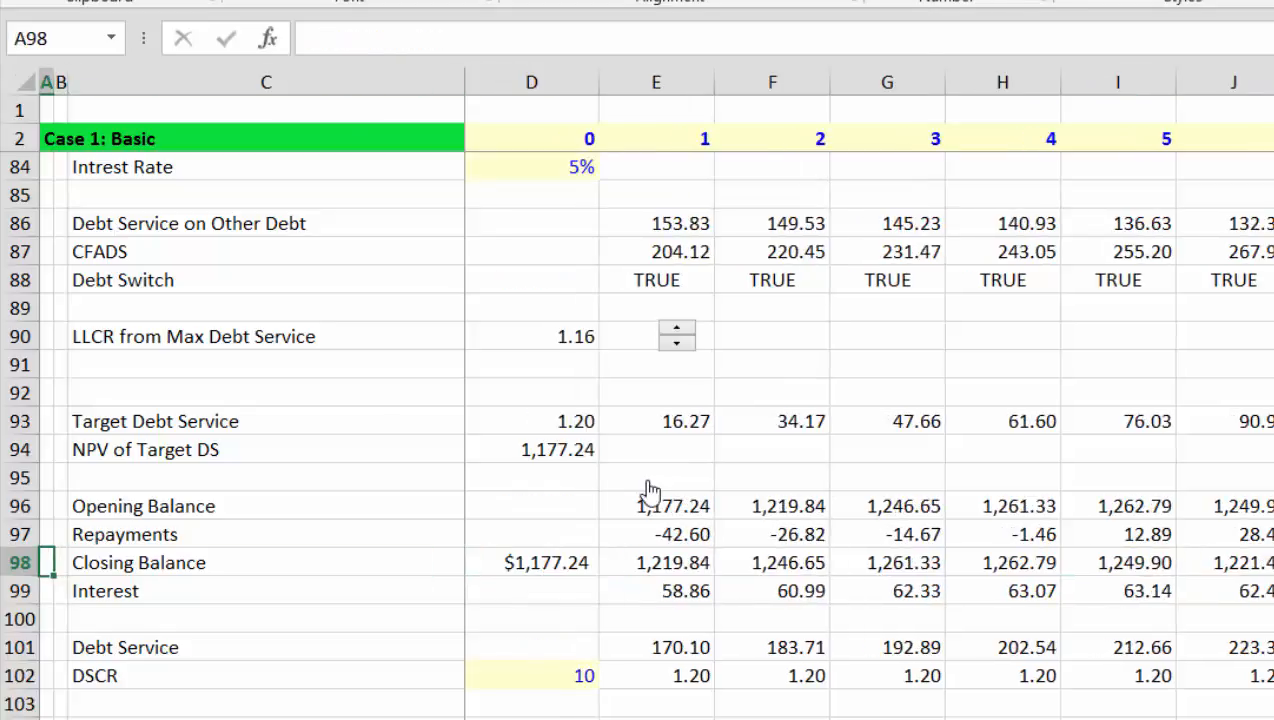
{"action": "key", "text": "Down"}
{"action": "key", "text": "Down"}
{"action": "key", "text": "Down"}
{"action": "key", "text": "shift+space"}
{"action": "key", "text": "ctrl+shift+plus"}
{"action": "key", "text": "ctrl+shift+plus"}
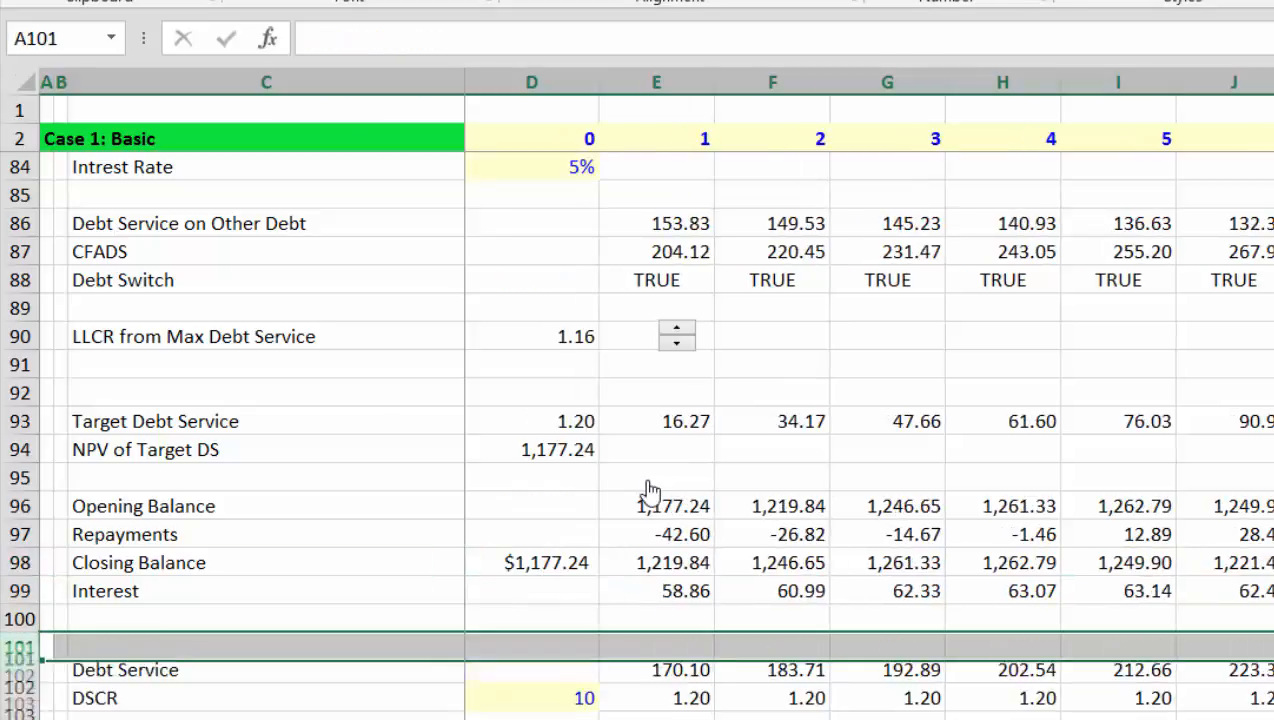
- Label the new row 101 "Test" in column C
{"action": "key", "text": "Right"}
{"action": "key", "text": "Right"}
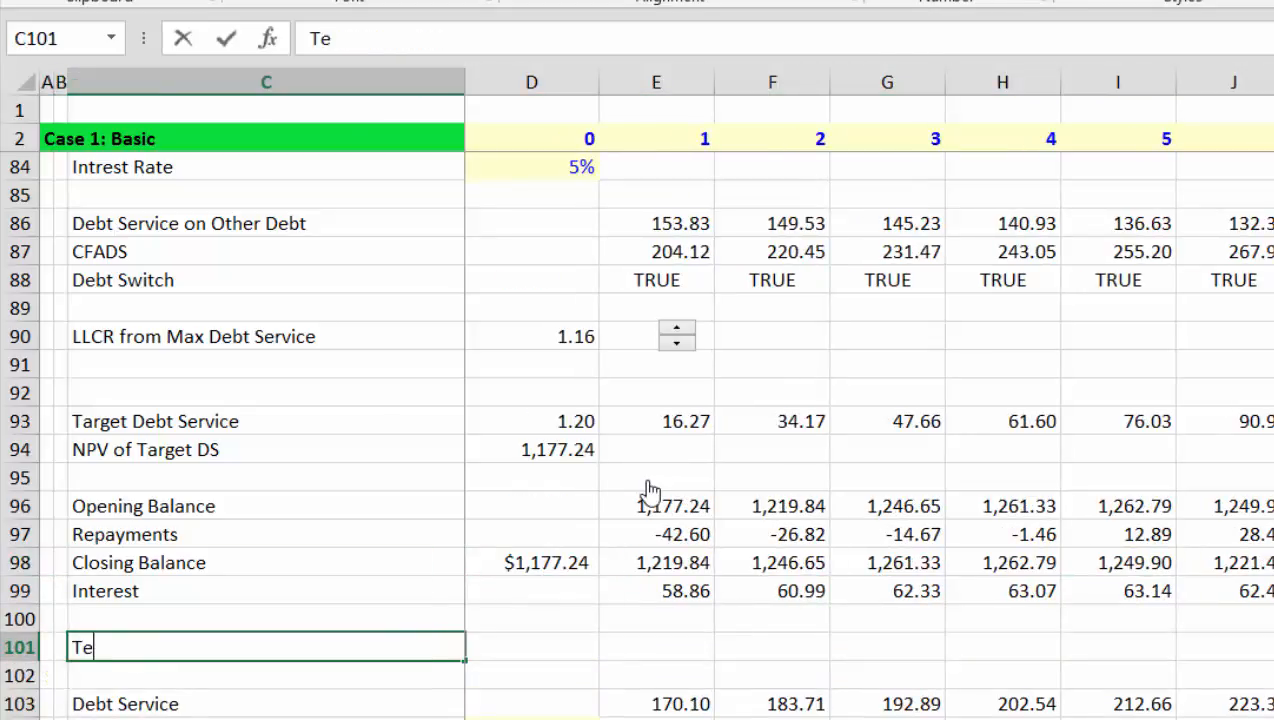
{"action": "key", "text": "Right"}
- Begin a LOOKUP formula in D101 using the tenor in D4 as lookup value and period row 2 as lookup vector
{"action": "type", "text": "="}
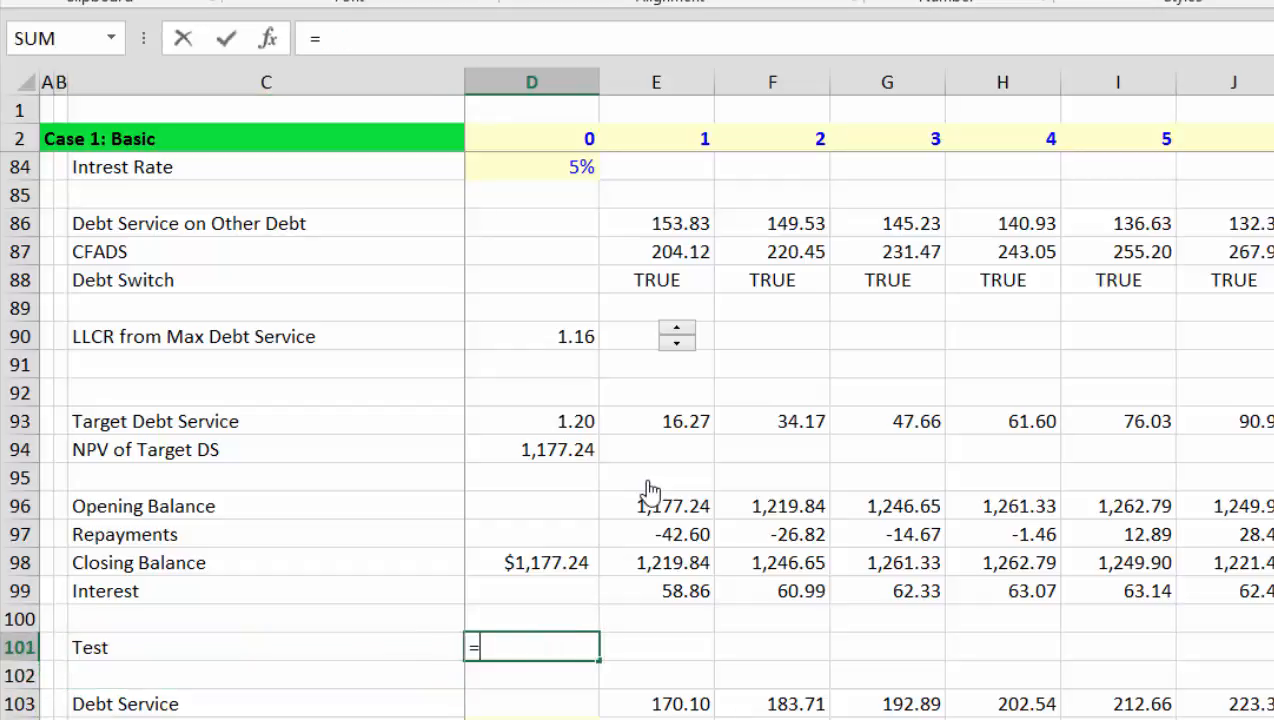
{"action": "type", "text": "loo"}
{"action": "key", "text": "Tab"}
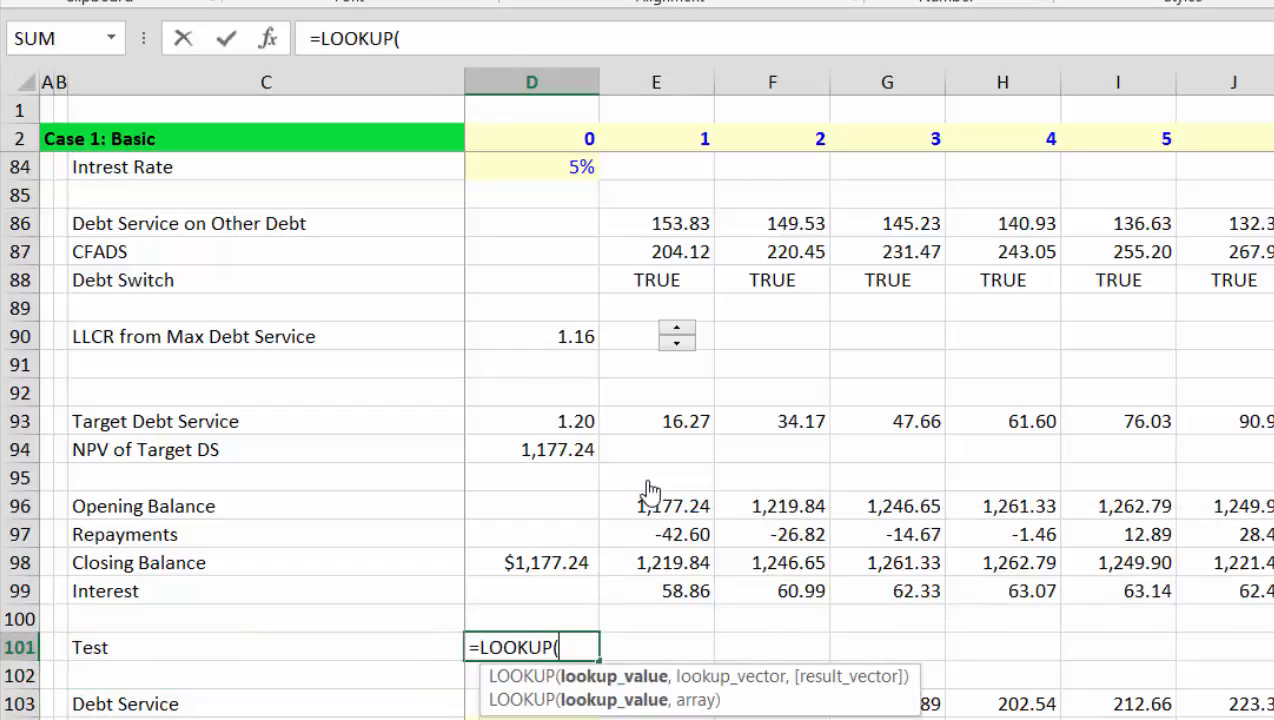
{"action": "key", "text": "Page_Up"}
{"action": "key", "text": "Page_Up"}
{"action": "key", "text": "Page_Up"}
{"action": "key", "text": "Page_Up"}
{"action": "key", "text": "Page_Up"}
{"action": "key", "text": "Page_Up"}
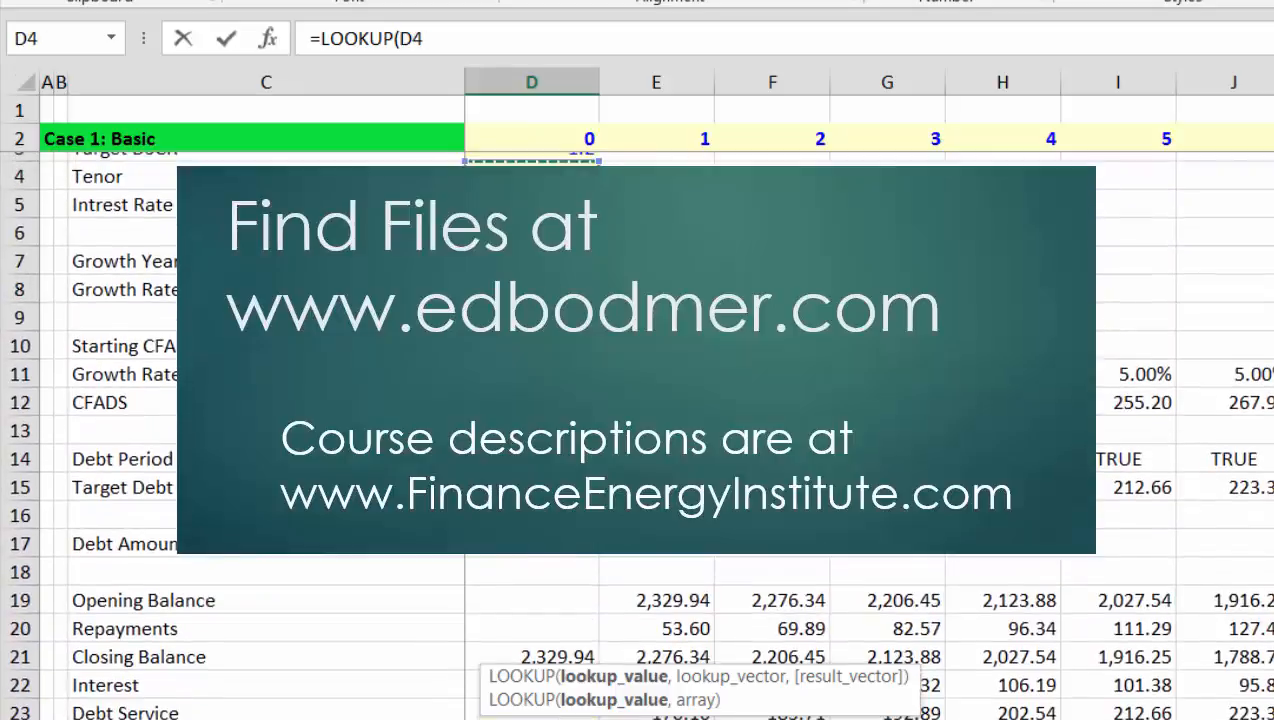
{"action": "key", "text": "Down"}
{"action": "type", "text": ","}
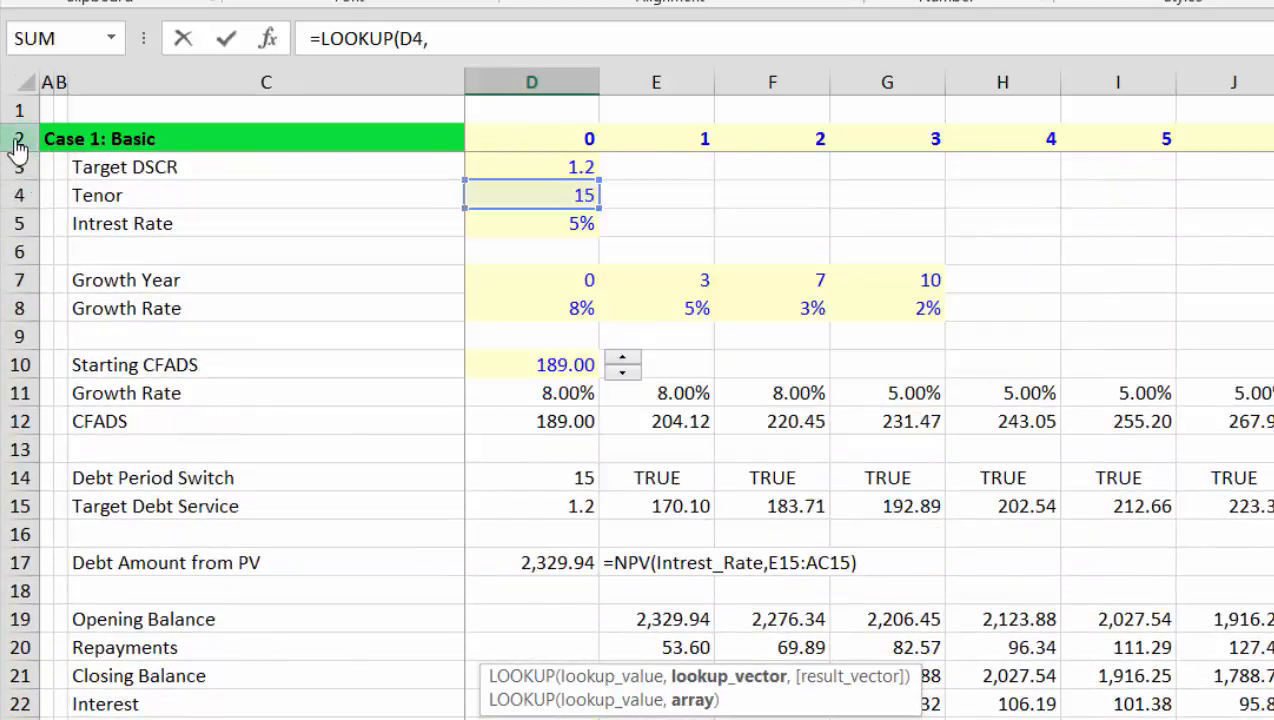
{"action": "left_click", "coordinate": [17, 140]}
{"action": "type", "text": ","}
- Complete the LOOKUP formula in D101 with Case 3's Closing Balance row 98 as the result vector
{"action": "key", "text": "Page_Up"}
{"action": "key", "text": "Page_Up"}
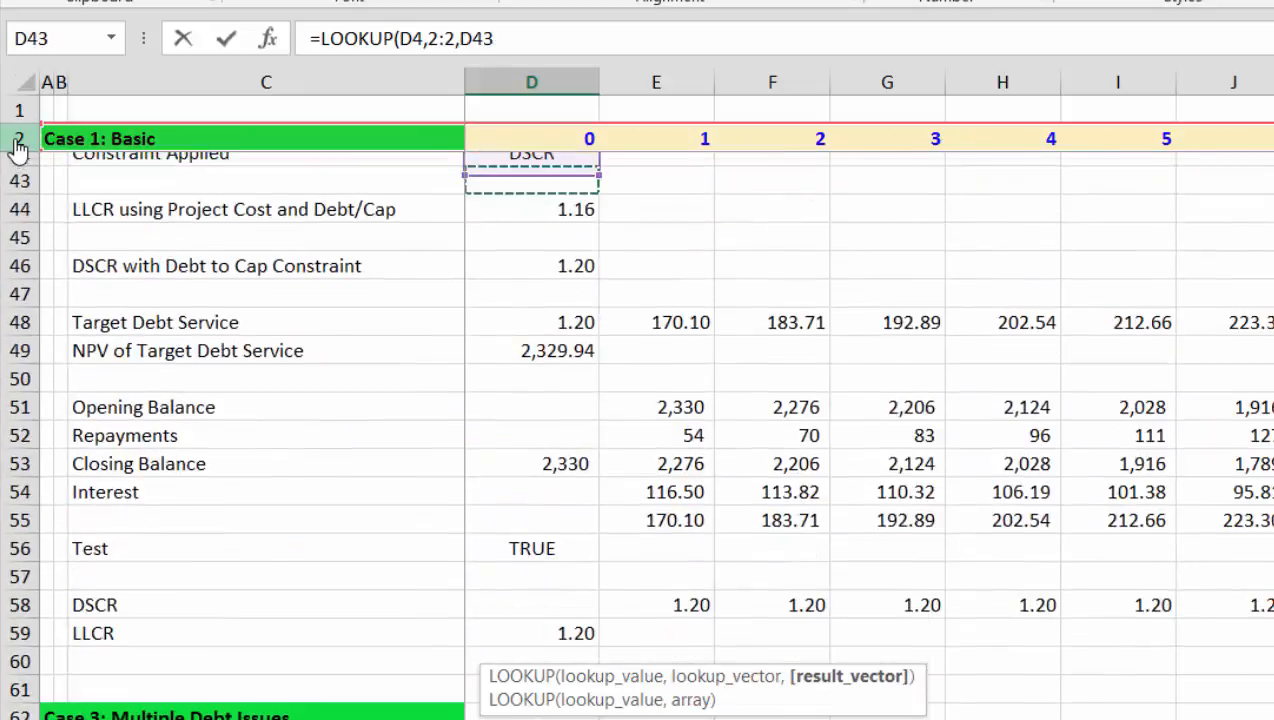
{"action": "key", "text": "Up"}
{"action": "key", "text": "Down"}
{"action": "key", "text": "Down"}
{"action": "key", "text": "Down"}
{"action": "key", "text": "Down"}
{"action": "key", "text": "Down"}
{"action": "key", "text": "Down"}
{"action": "key", "text": "Down"}
{"action": "key", "text": "Down"}
{"action": "key", "text": "Down"}
{"action": "key", "text": "Down"}
{"action": "key", "text": "Down"}
{"action": "key", "text": "Down"}
{"action": "key", "text": "Down"}
{"action": "key", "text": "Down"}
{"action": "key", "text": "Down"}
{"action": "key", "text": "Down"}
{"action": "key", "text": "Down"}
{"action": "key", "text": "Down"}
{"action": "key", "text": "Down"}
{"action": "key", "text": "Down"}
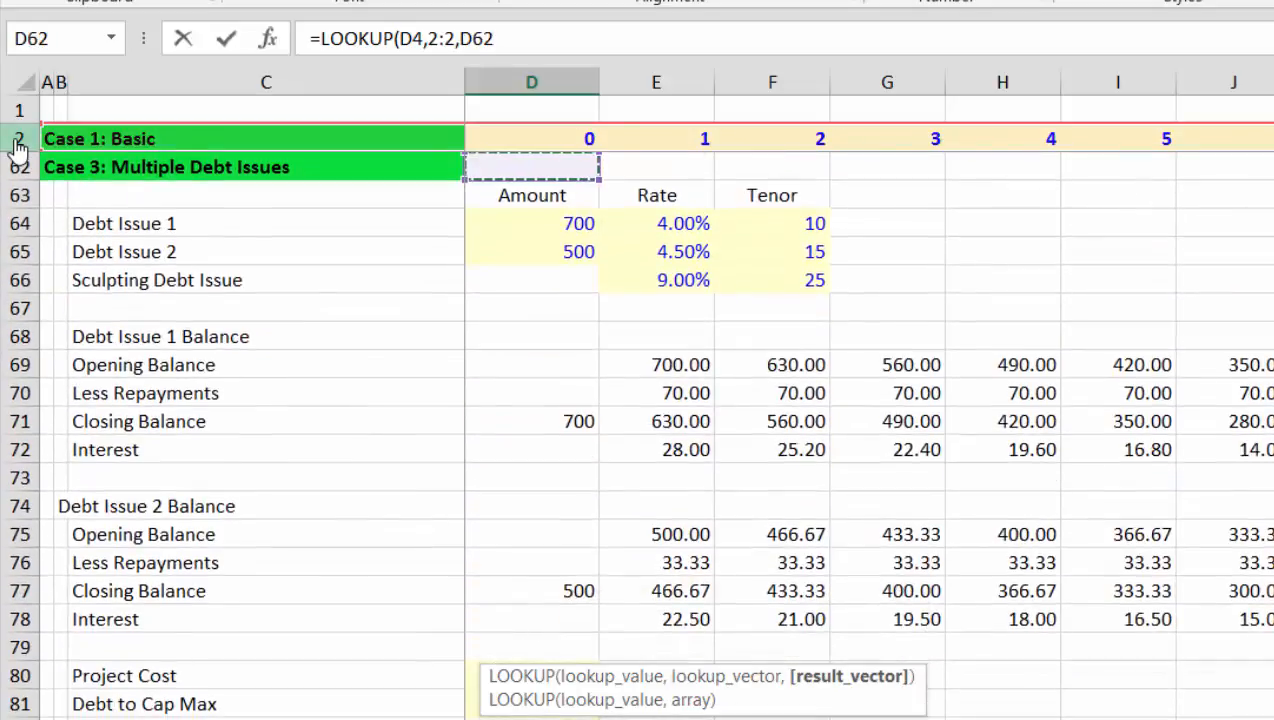
{"action": "key", "text": "Up"}
{"action": "key", "text": "Up"}
{"action": "key", "text": "Down"}
{"action": "key", "text": "Down"}
{"action": "key", "text": "Down"}
{"action": "key", "text": "Down"}
{"action": "key", "text": "Down"}
{"action": "key", "text": "Down"}
{"action": "key", "text": "Down"}
{"action": "key", "text": "Down"}
{"action": "key", "text": "Down"}
{"action": "key", "text": "Down"}
{"action": "key", "text": "Down"}
{"action": "key", "text": "Down"}
{"action": "key", "text": "Down"}
{"action": "key", "text": "Down"}
{"action": "key", "text": "Down"}
{"action": "key", "text": "Down"}
{"action": "key", "text": "Down"}
{"action": "key", "text": "Down"}
{"action": "key", "text": "Down"}
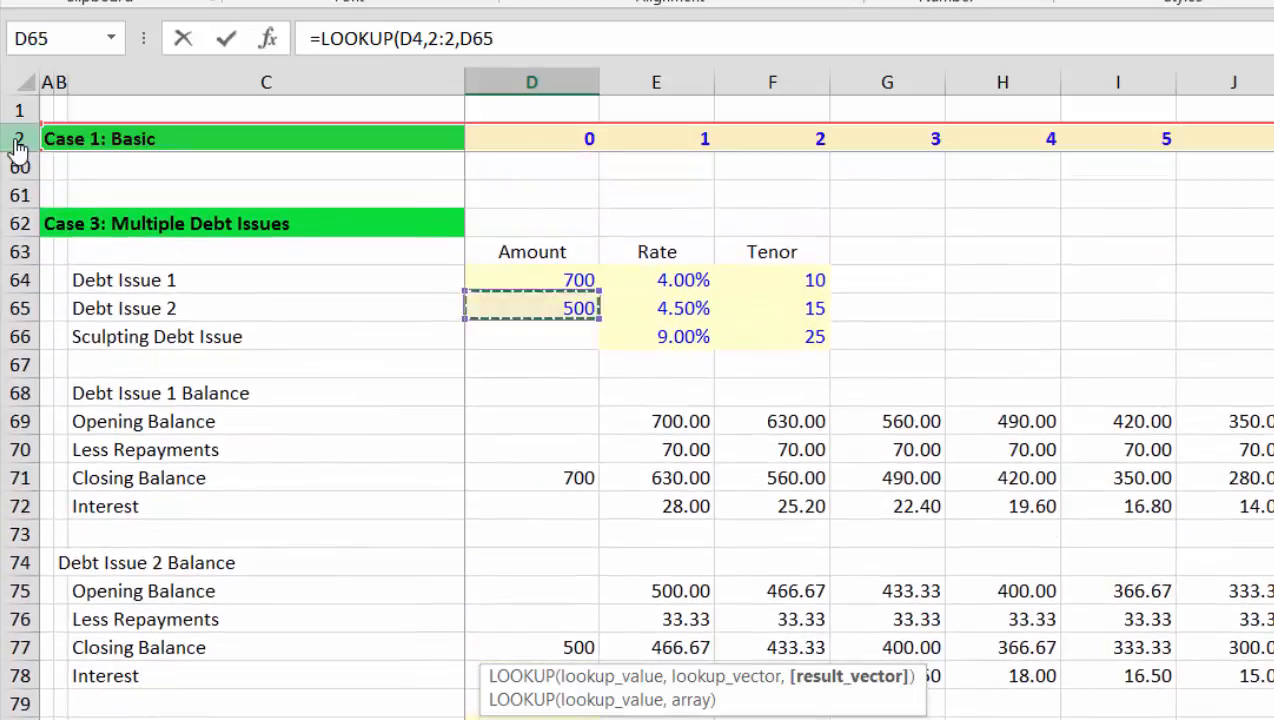
{"action": "key", "text": "Down"}
{"action": "key", "text": "Down"}
{"action": "key", "text": "Down"}
{"action": "key", "text": "Down"}
{"action": "key", "text": "Down"}
{"action": "key", "text": "Down"}
{"action": "key", "text": "Down"}
{"action": "key", "text": "Down"}
{"action": "key", "text": "Down"}
{"action": "key", "text": "Down"}
{"action": "key", "text": "Down"}
{"action": "key", "text": "Down"}
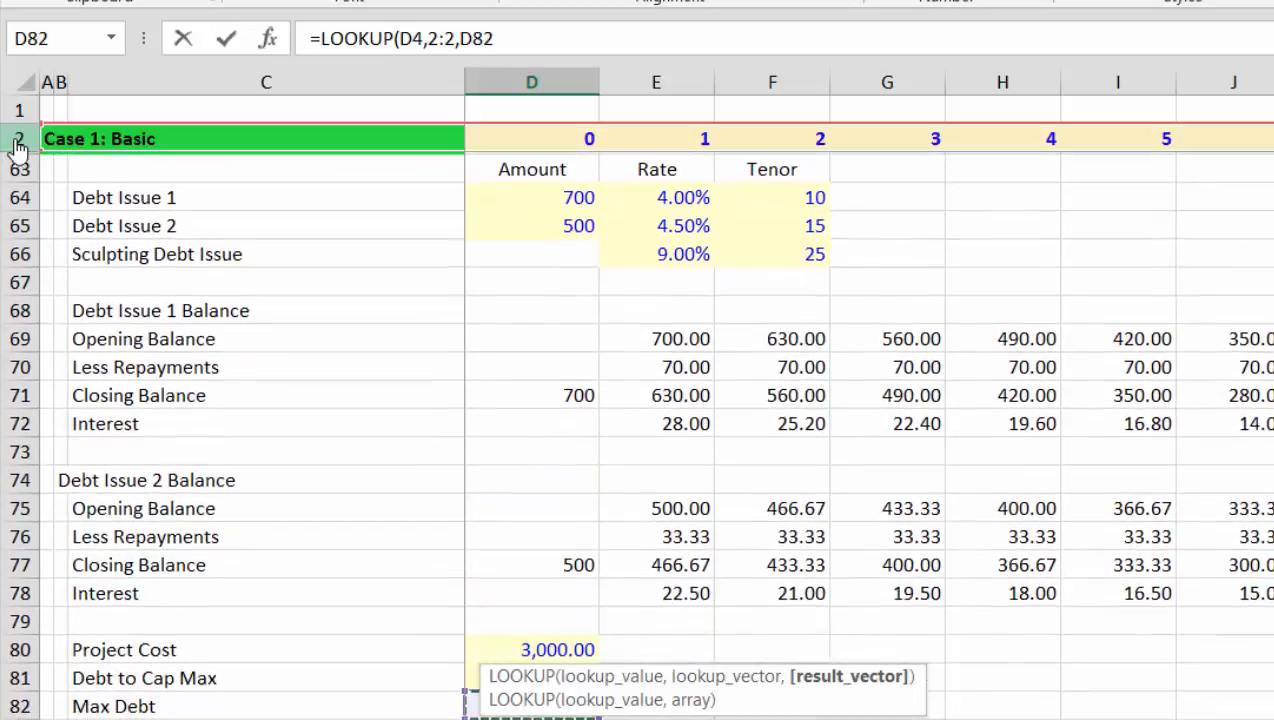
{"action": "key", "text": "Down"}
{"action": "key", "text": "Down"}
{"action": "key", "text": "Down"}
{"action": "key", "text": "Down"}
{"action": "key", "text": "Down"}
{"action": "key", "text": "Down"}
{"action": "key", "text": "Down"}
{"action": "key", "text": "Down"}
{"action": "key", "text": "Down"}
{"action": "key", "text": "Down"}
{"action": "key", "text": "Down"}
{"action": "key", "text": "Down"}
{"action": "key", "text": "Down"}
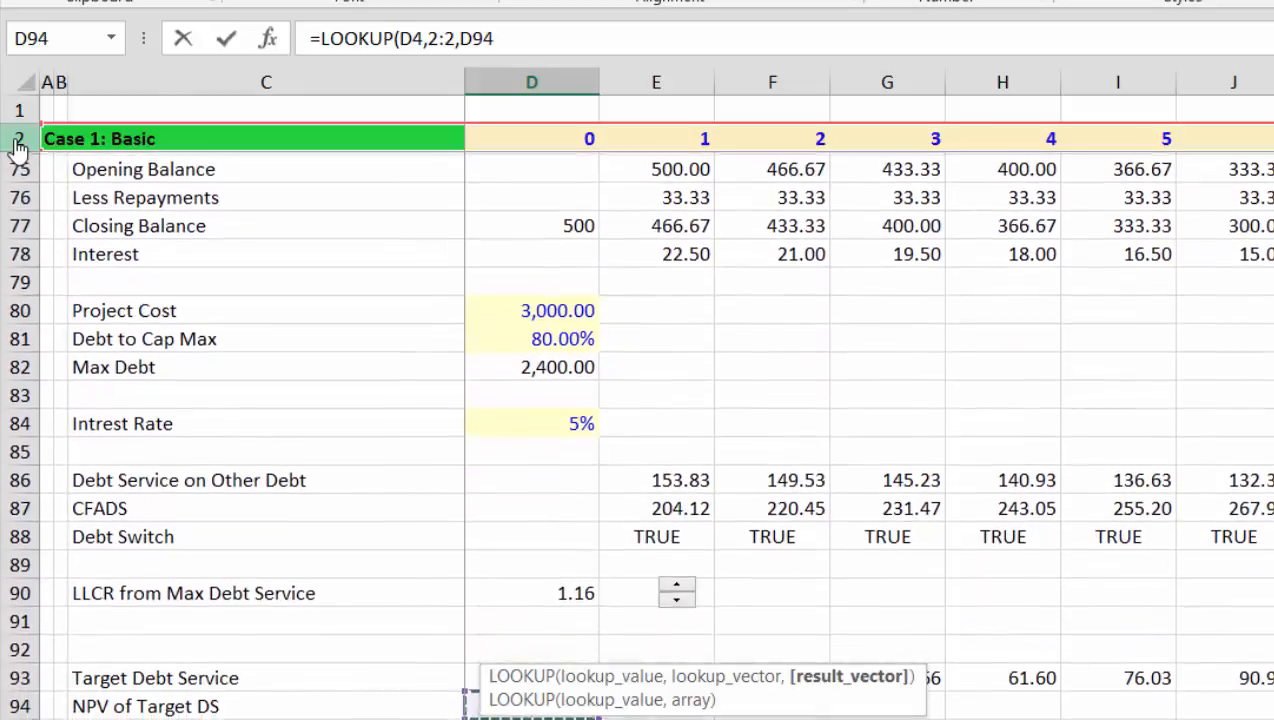
{"action": "key", "text": "Up"}
{"action": "key", "text": "Up"}
{"action": "key", "text": "Up"}
{"action": "key", "text": "Up"}
{"action": "key", "text": "Up"}
{"action": "key", "text": "Up"}
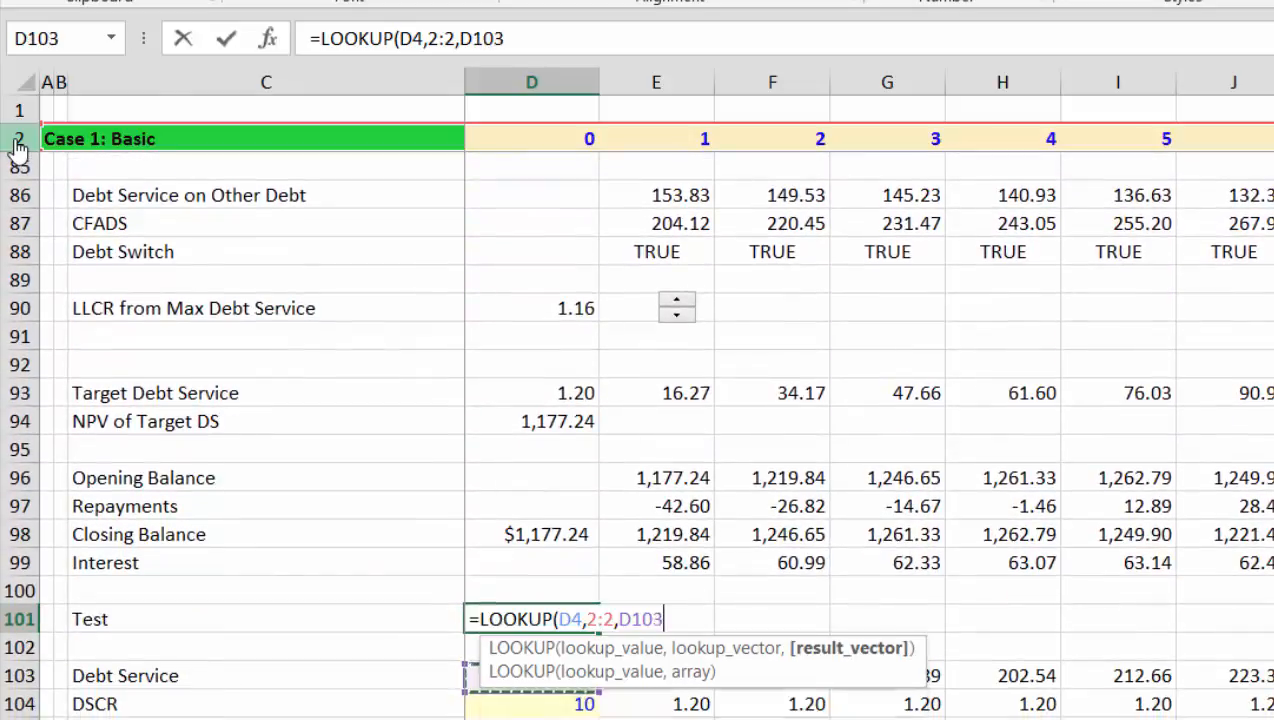
{"action": "key", "text": "shift+space"}
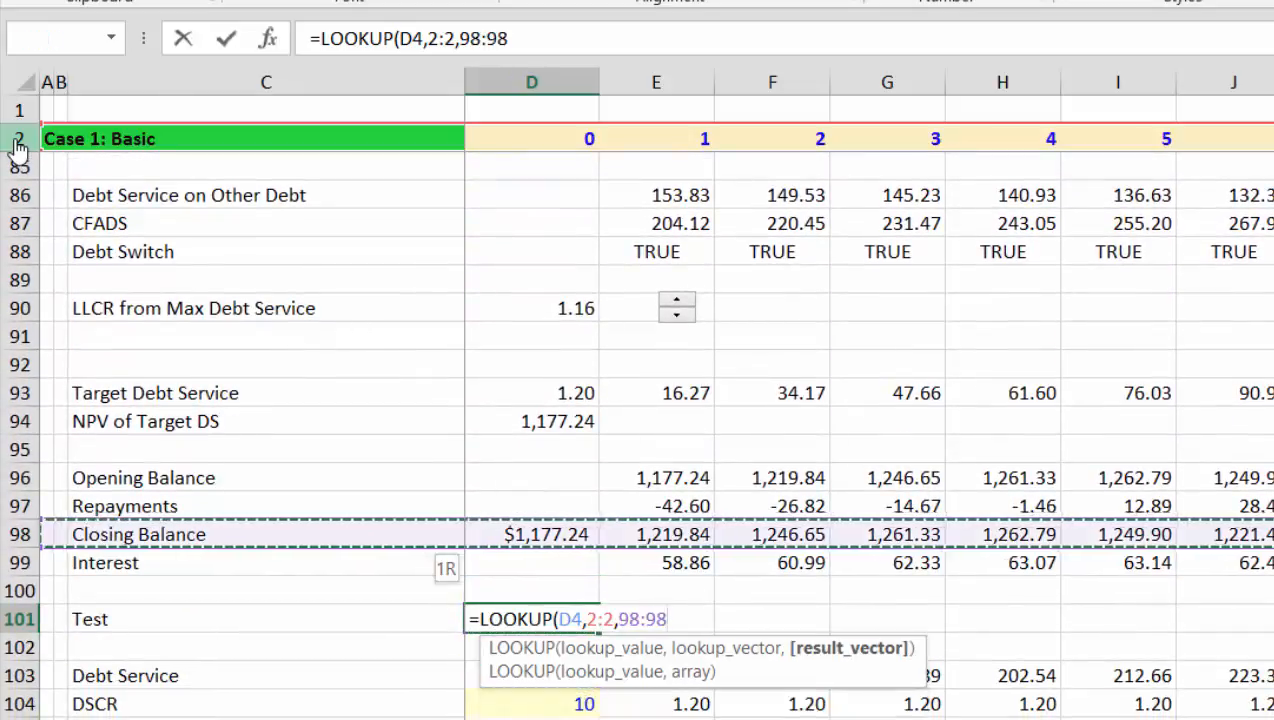
{"action": "key", "text": "Return"}
{"action": "key", "text": "Up"}
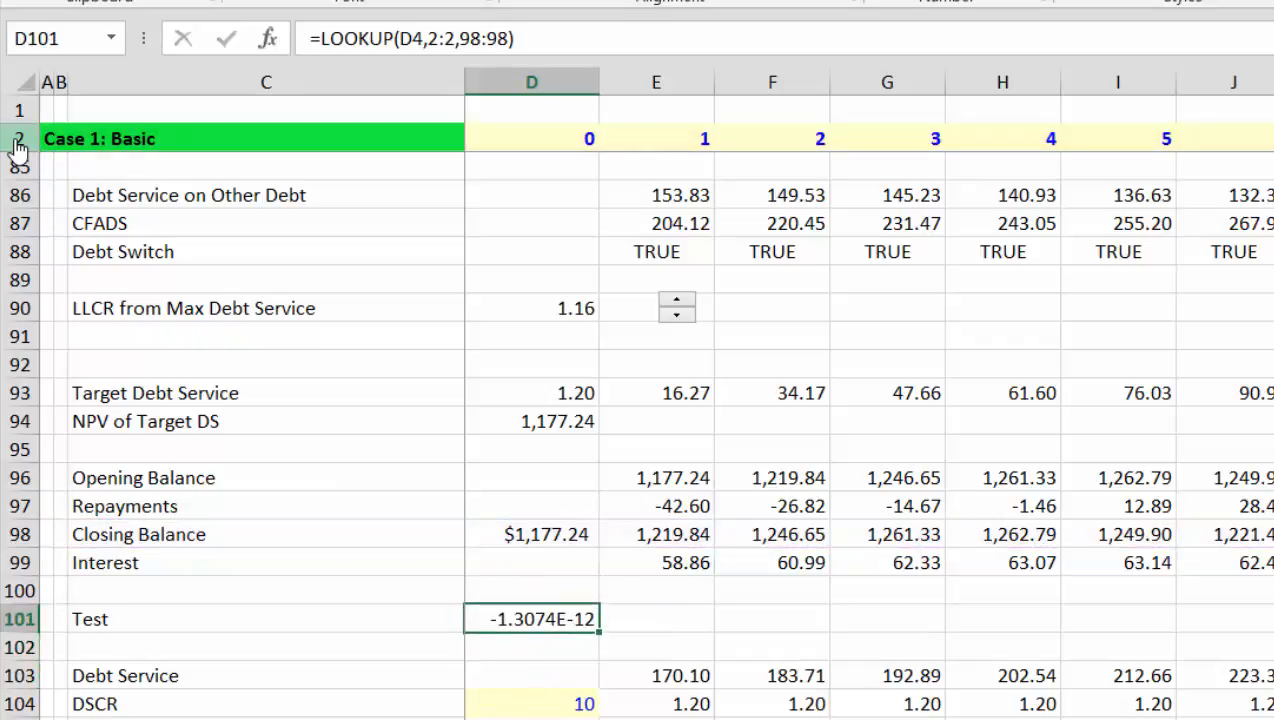
- Replace the Debt Service formula in E103 with =E86+E97+E99, adding other debt service, repayments and interest, and extend it across the years
{"action": "key", "text": "Down"}
{"action": "key", "text": "Down"}
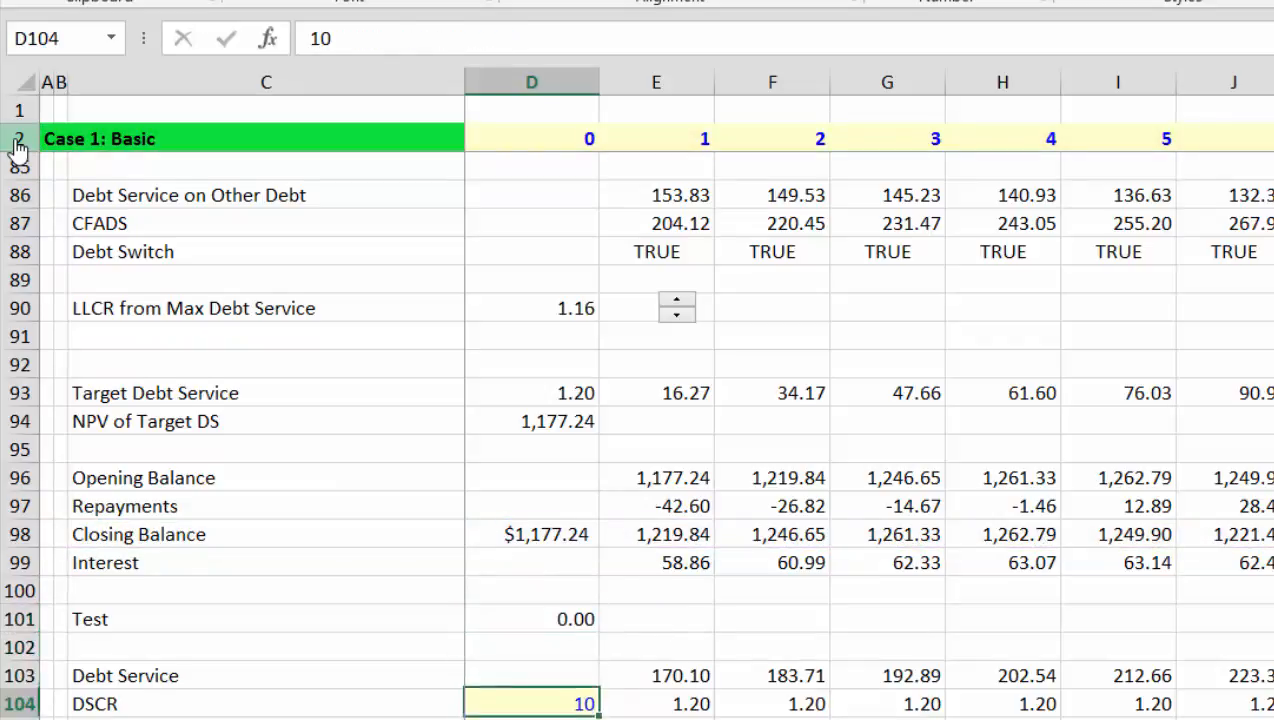
{"action": "key", "text": "Down"}
{"action": "key", "text": "Down"}
{"action": "key", "text": "Up"}
{"action": "key", "text": "Up"}
{"action": "key", "text": "Up"}
{"action": "key", "text": "Right"}
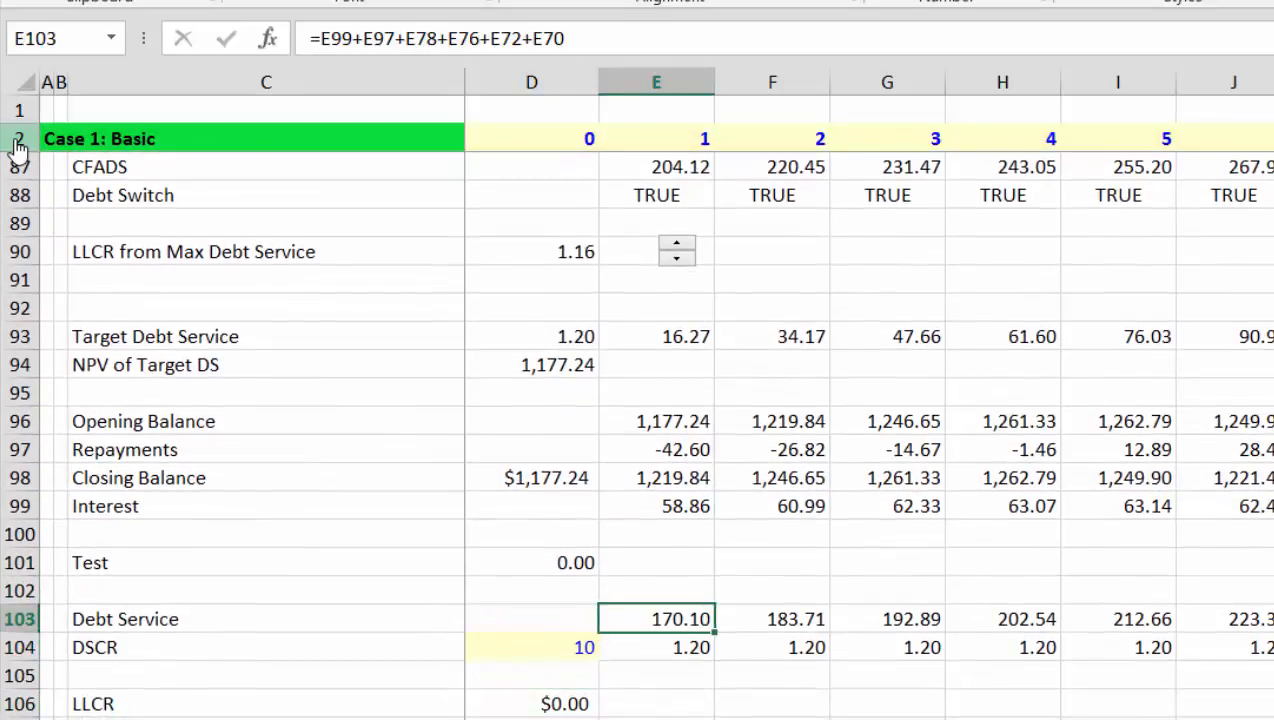
{"action": "type", "text": "="}
{"action": "key", "text": "Up"}
{"action": "key", "text": "Up"}
{"action": "key", "text": "Up"}
{"action": "key", "text": "Up"}
{"action": "key", "text": "Up"}
{"action": "key", "text": "Up"}
{"action": "key", "text": "Up"}
{"action": "key", "text": "Up"}
{"action": "key", "text": "Up"}
{"action": "key", "text": "Up"}
{"action": "key", "text": "Up"}
{"action": "key", "text": "Up"}
{"action": "key", "text": "Up"}
{"action": "key", "text": "Up"}
{"action": "key", "text": "Up"}
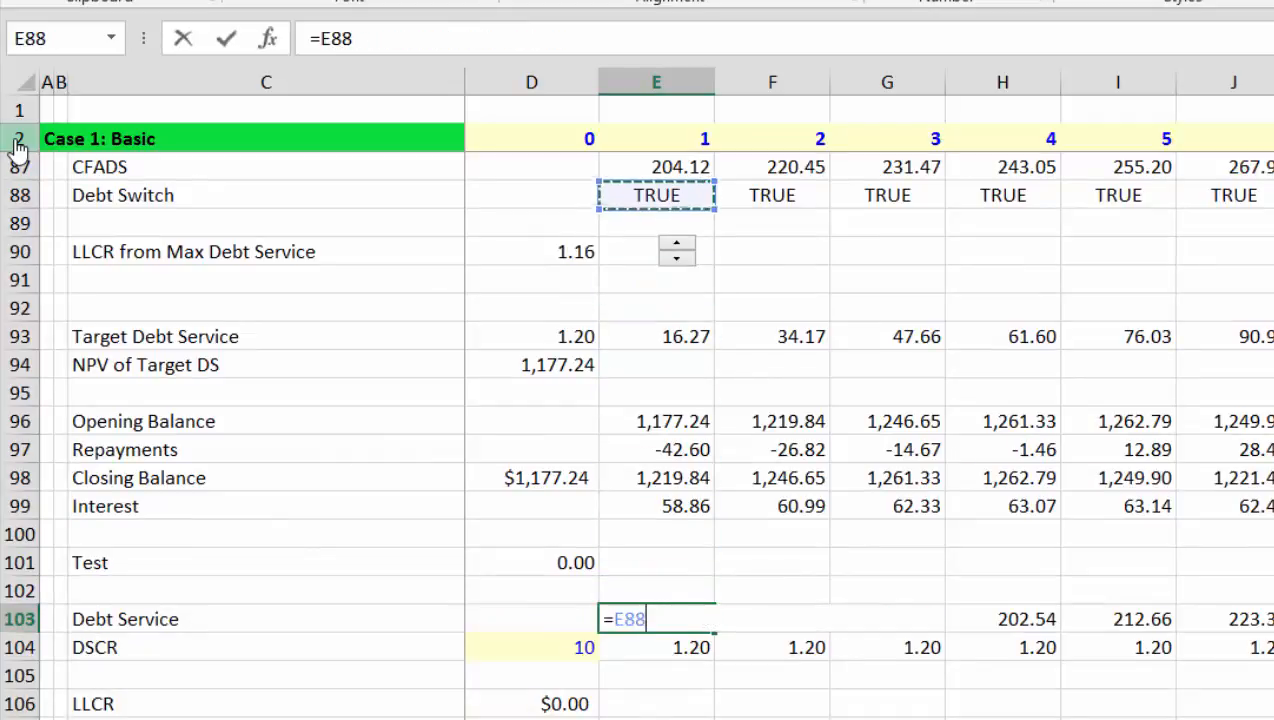
{"action": "key", "text": "Up"}
{"action": "key", "text": "Up"}
{"action": "key", "text": "Up"}
{"action": "key", "text": "Down"}
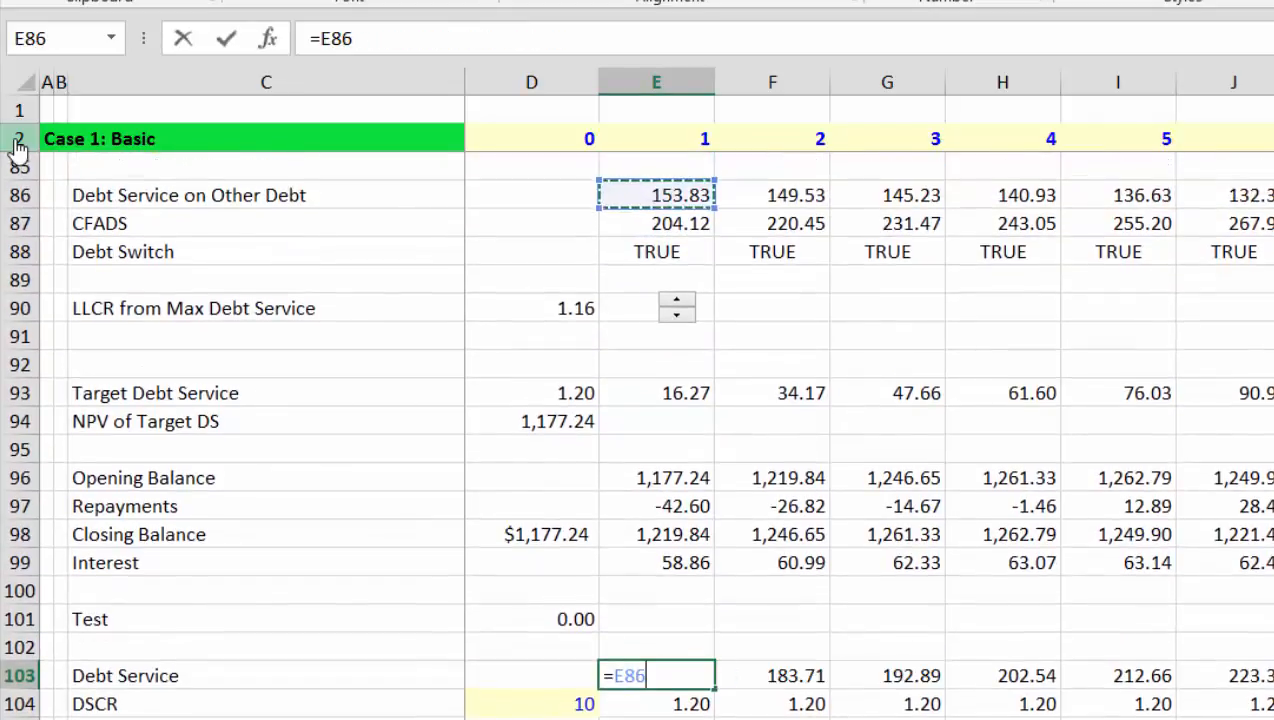
{"action": "type", "text": "+"}
{"action": "key", "text": "Up"}
{"action": "key", "text": "Up"}
{"action": "key", "text": "Up"}
{"action": "key", "text": "Up"}
{"action": "key", "text": "Up"}
{"action": "key", "text": "Up"}
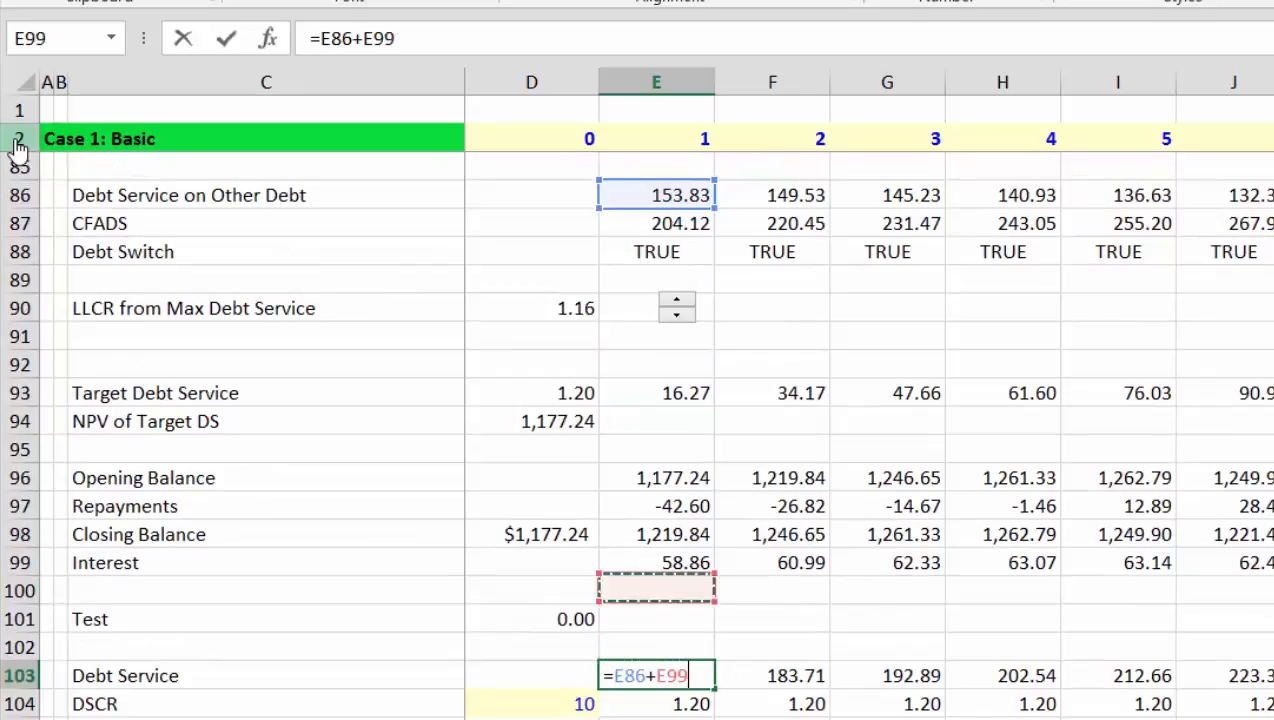
{"action": "type", "text": "+"}
{"action": "key", "text": "Up"}
{"action": "key", "text": "Up"}
{"action": "key", "text": "Up"}
{"action": "key", "text": "Up"}
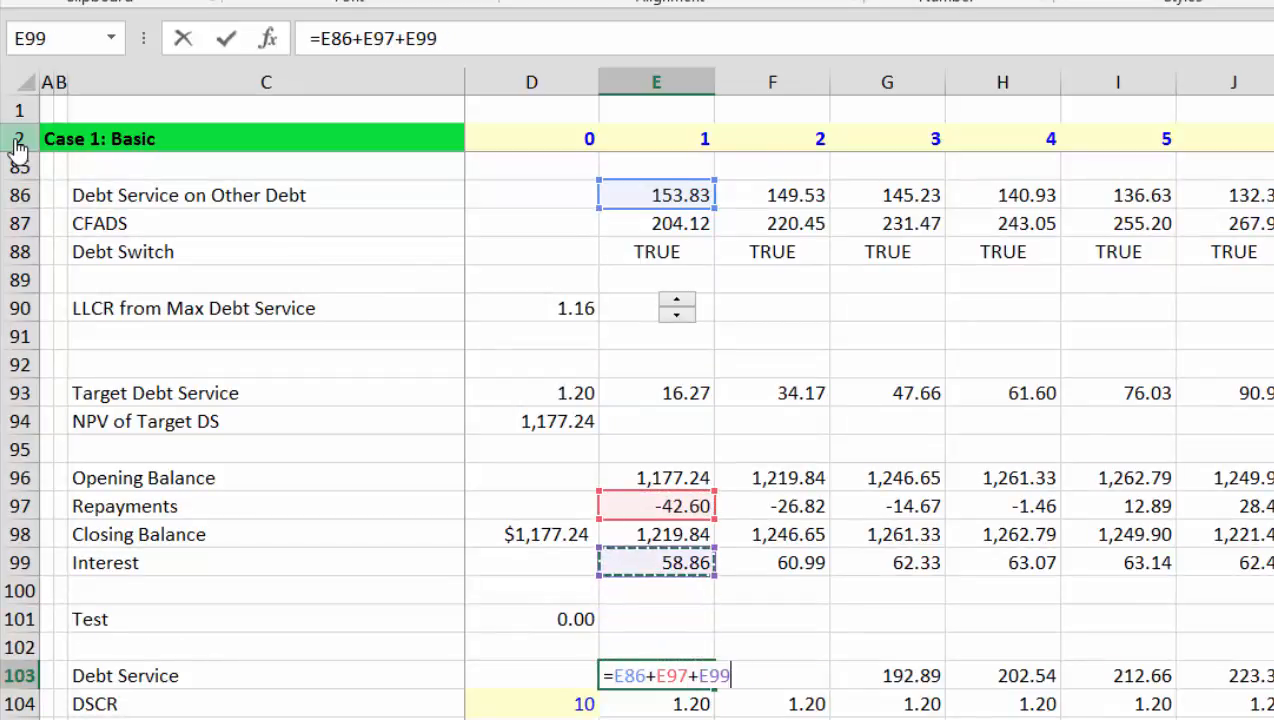
{"action": "key", "text": "Return"}
{"action": "key", "text": "Up"}
{"action": "key", "text": "ctrl+shift+Right"}
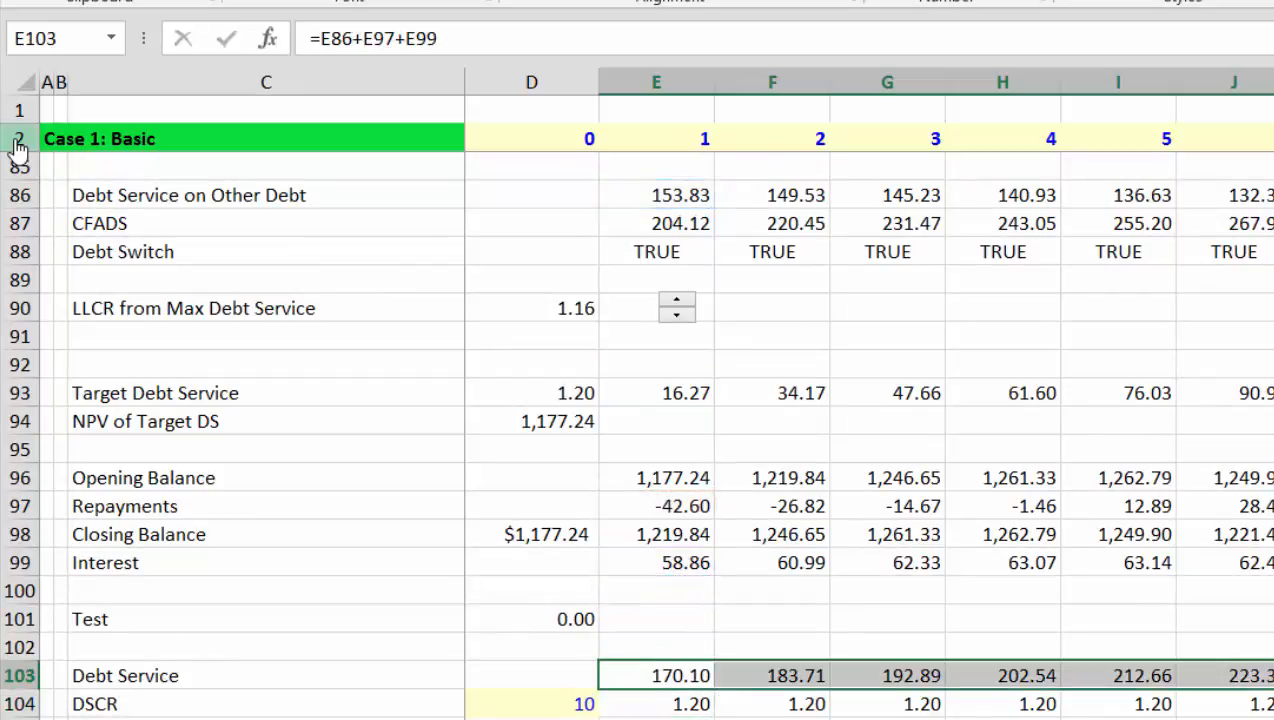
- Replace the DSCR formula in E104 with CFADS divided by Debt Service, =E87/E103
{"action": "key", "text": "Down"}
{"action": "key", "text": "Down"}
{"action": "key", "text": "Up"}
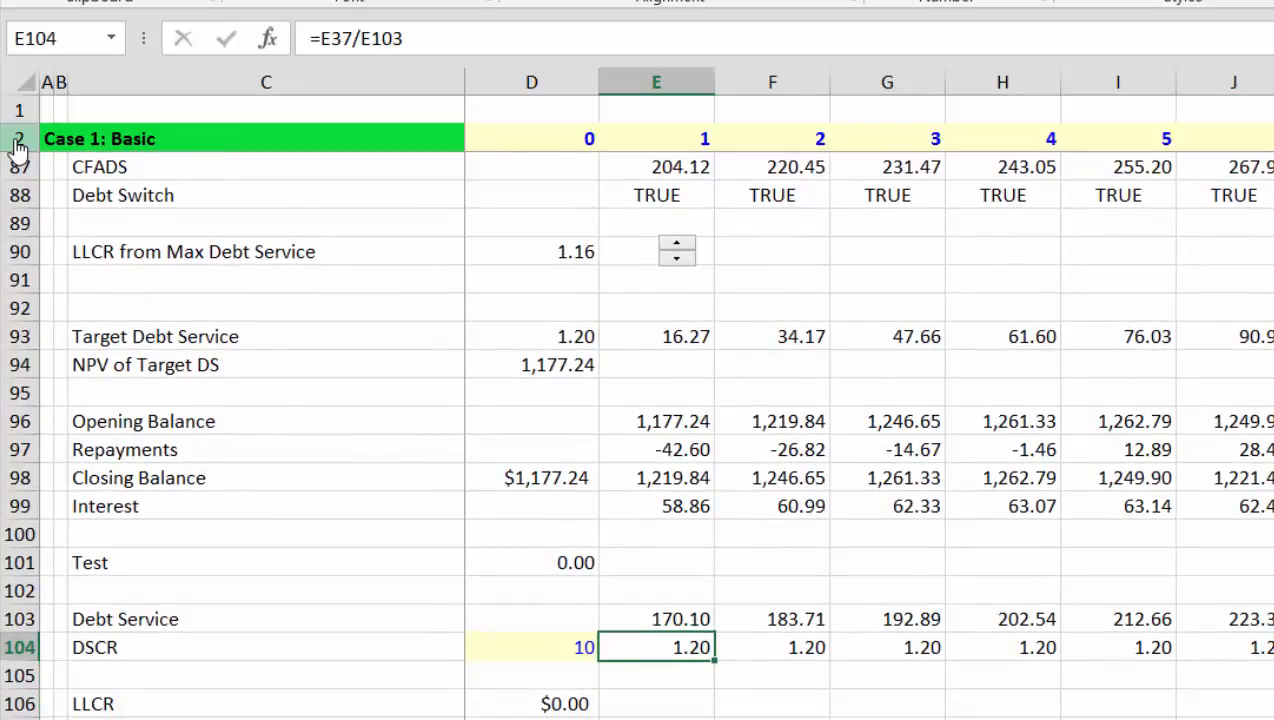
{"action": "type", "text": "="}
{"action": "key", "text": "Up"}
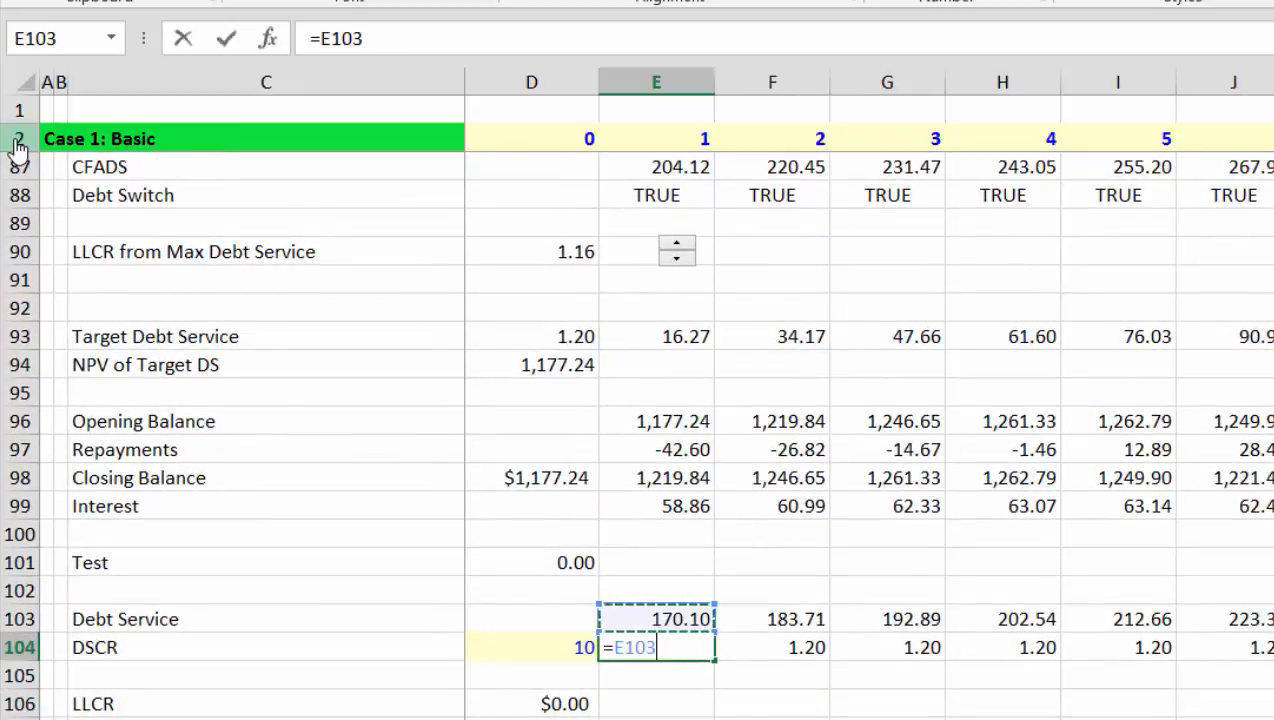
{"action": "key", "text": "Up"}
{"action": "key", "text": "Up"}
{"action": "key", "text": "Up"}
{"action": "key", "text": "Up"}
{"action": "key", "text": "Up"}
{"action": "key", "text": "Up"}
{"action": "key", "text": "Up"}
{"action": "key", "text": "Up"}
{"action": "key", "text": "Up"}
{"action": "key", "text": "Up"}
{"action": "key", "text": "Up"}
{"action": "key", "text": "Up"}
{"action": "key", "text": "Up"}
{"action": "key", "text": "Up"}
{"action": "key", "text": "Up"}
{"action": "key", "text": "Up"}
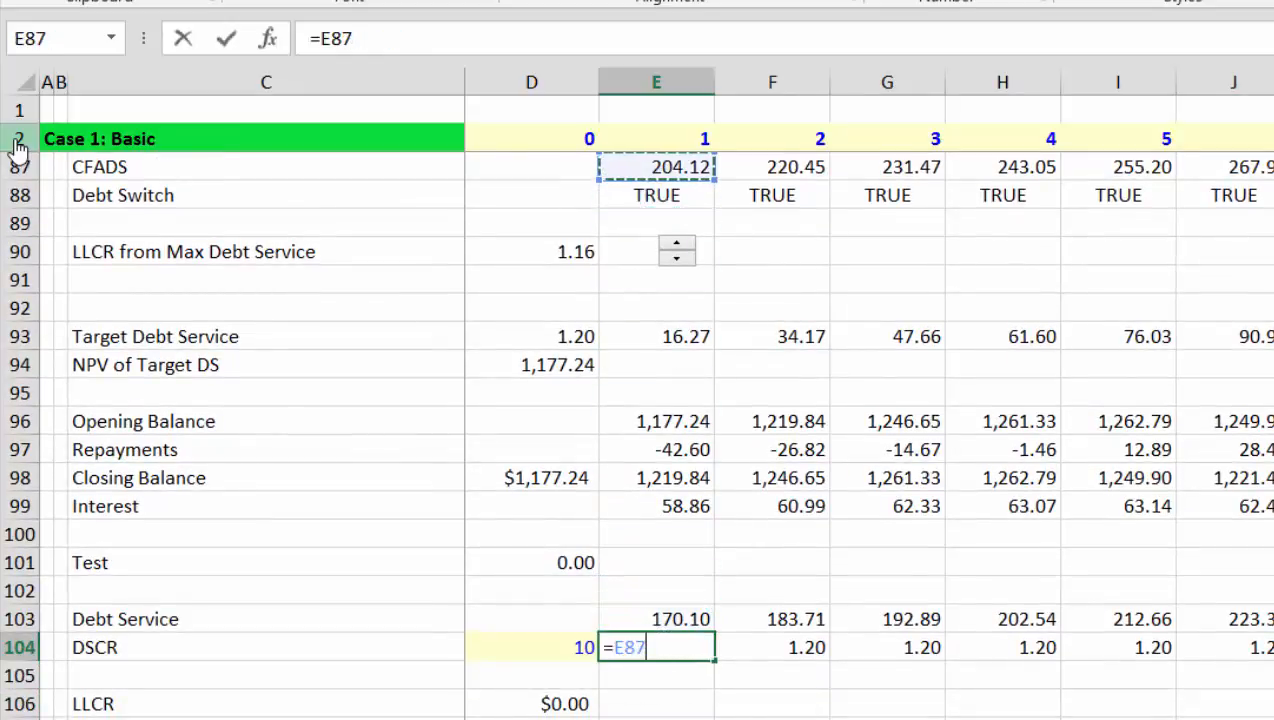
{"action": "type", "text": "/"}
{"action": "key", "text": "Up"}
{"action": "key", "text": "Up"}
{"action": "key", "text": "Down"}
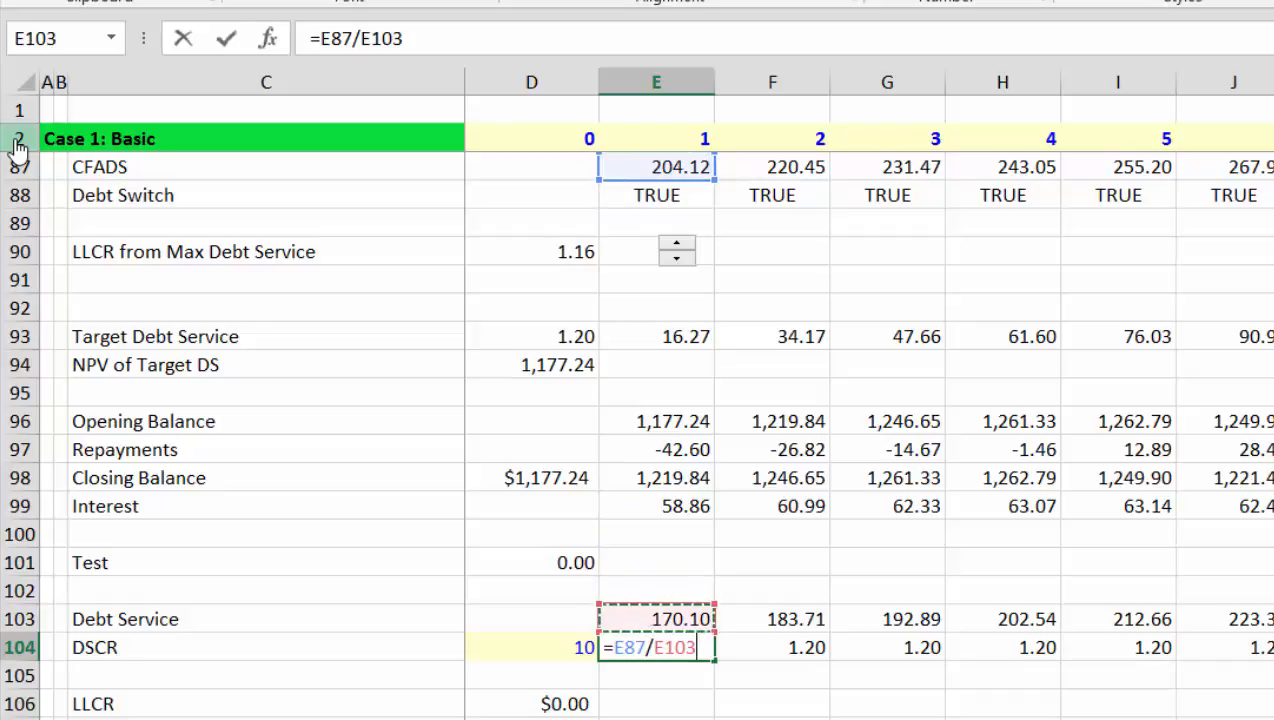
{"action": "key", "text": "Return"}
{"action": "key", "text": "Up"}
{"action": "key", "text": "Up"}
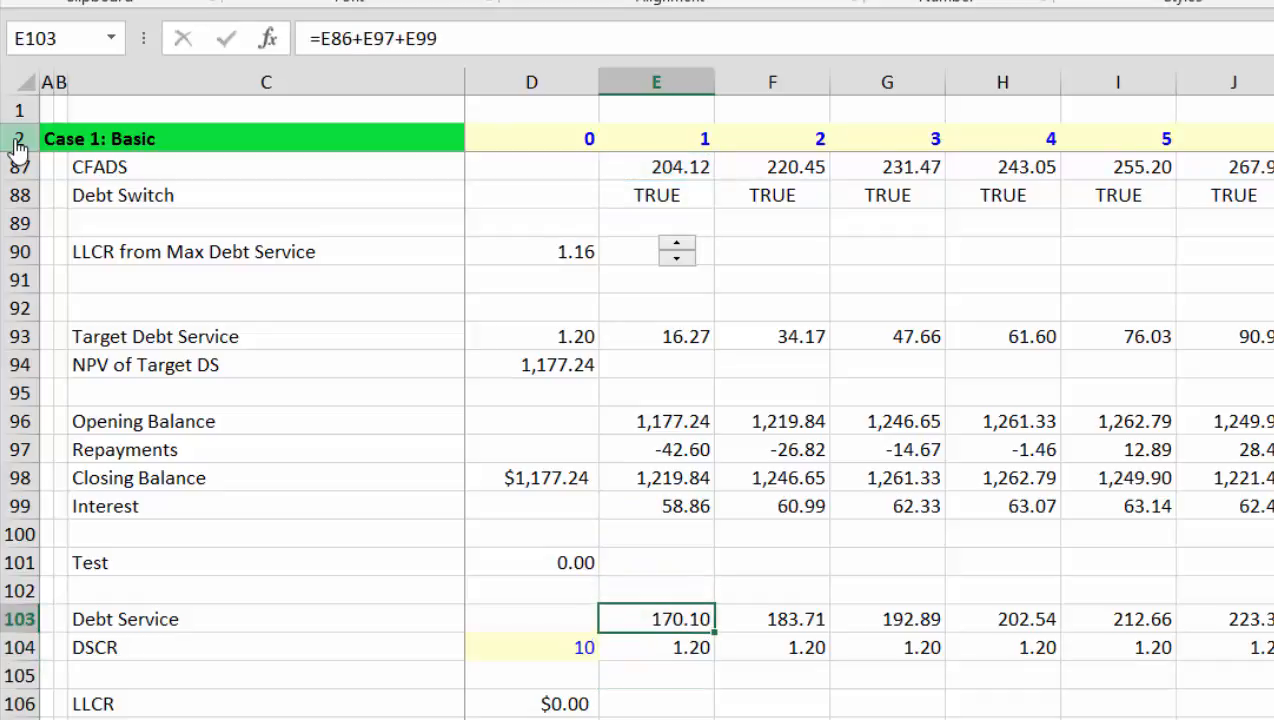
- Wrap the DSCR formula in E104 in an IF so it reads =IF(E103>0.1,E87/E103)
{"action": "key", "text": "Down"}
{"action": "key", "text": "F2"}
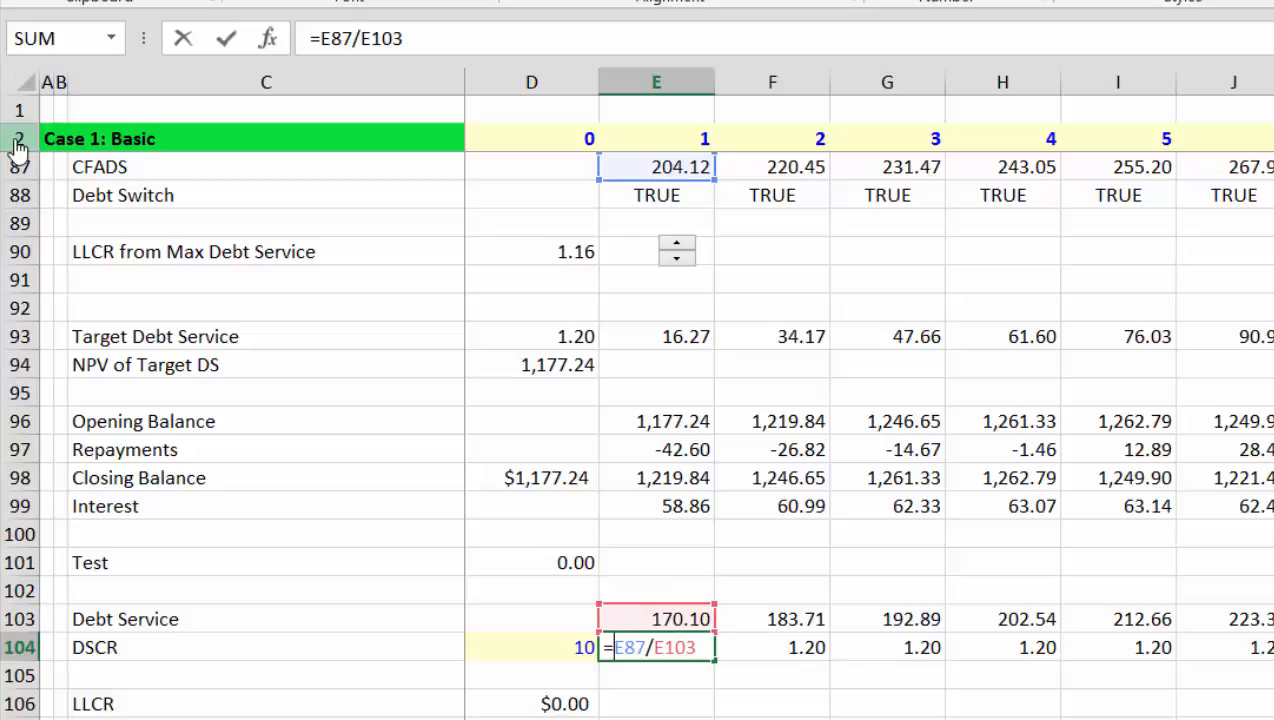
{"action": "type", "text": "if("}
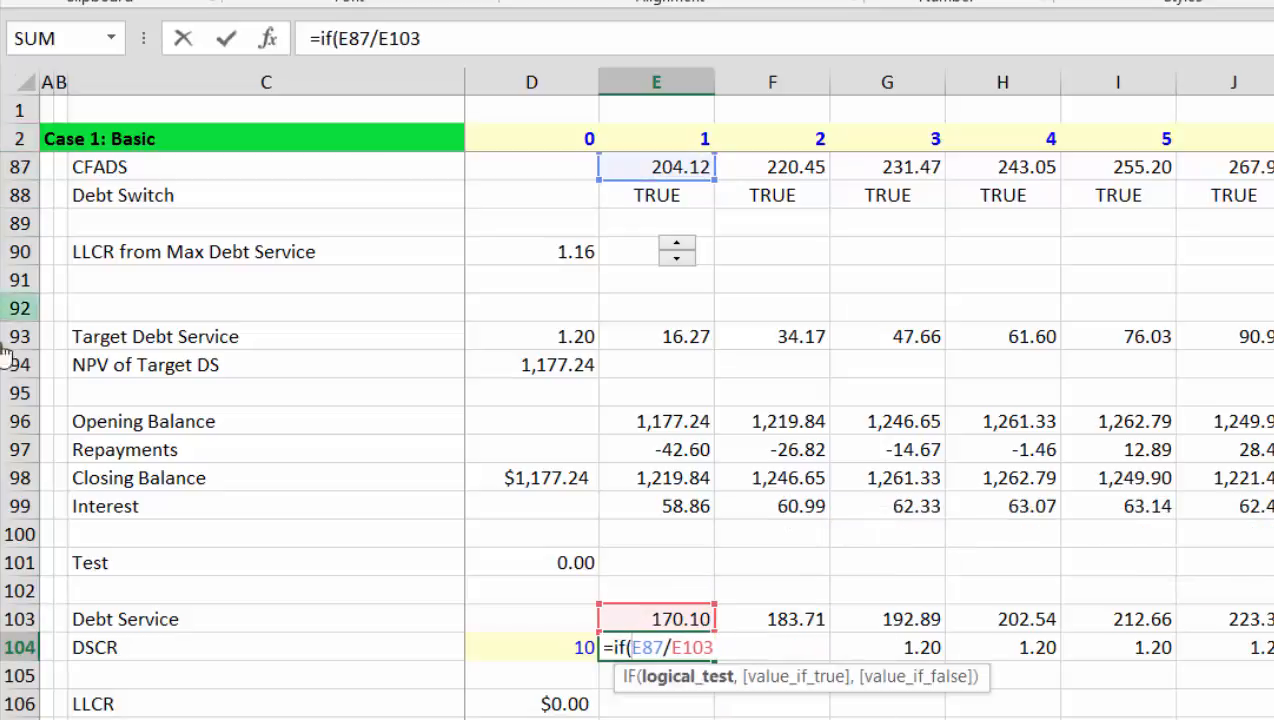
{"action": "left_click", "coordinate": [665, 624]}
{"action": "type", "text": ">0"}
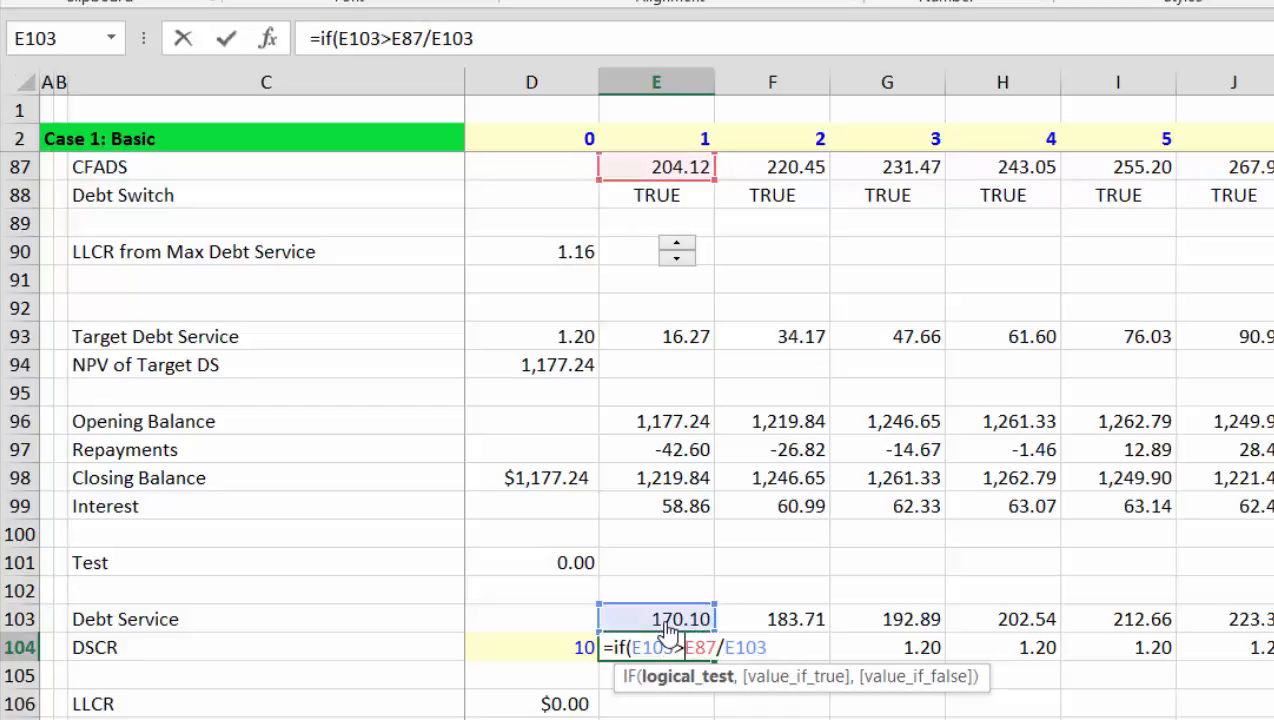
{"action": "type", "text": "."}
{"action": "type", "text": "1,"}
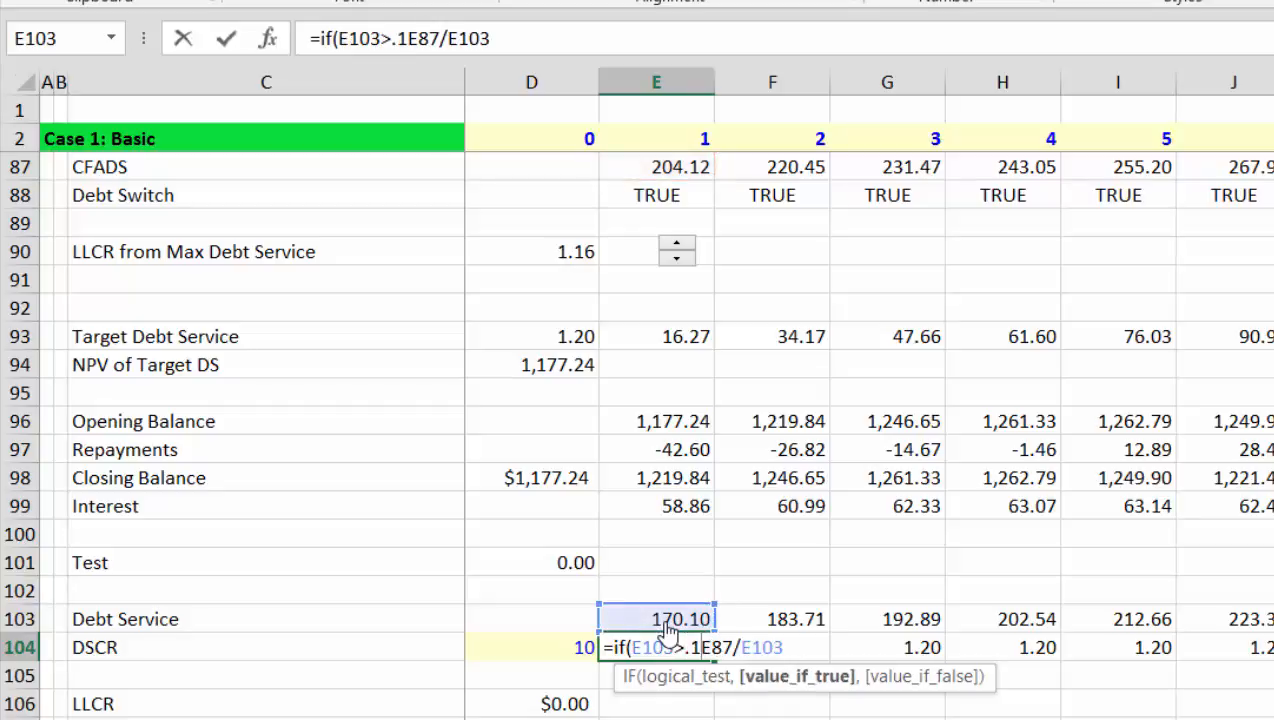
{"action": "key", "text": "Return"}
{"action": "key", "text": "Up"}
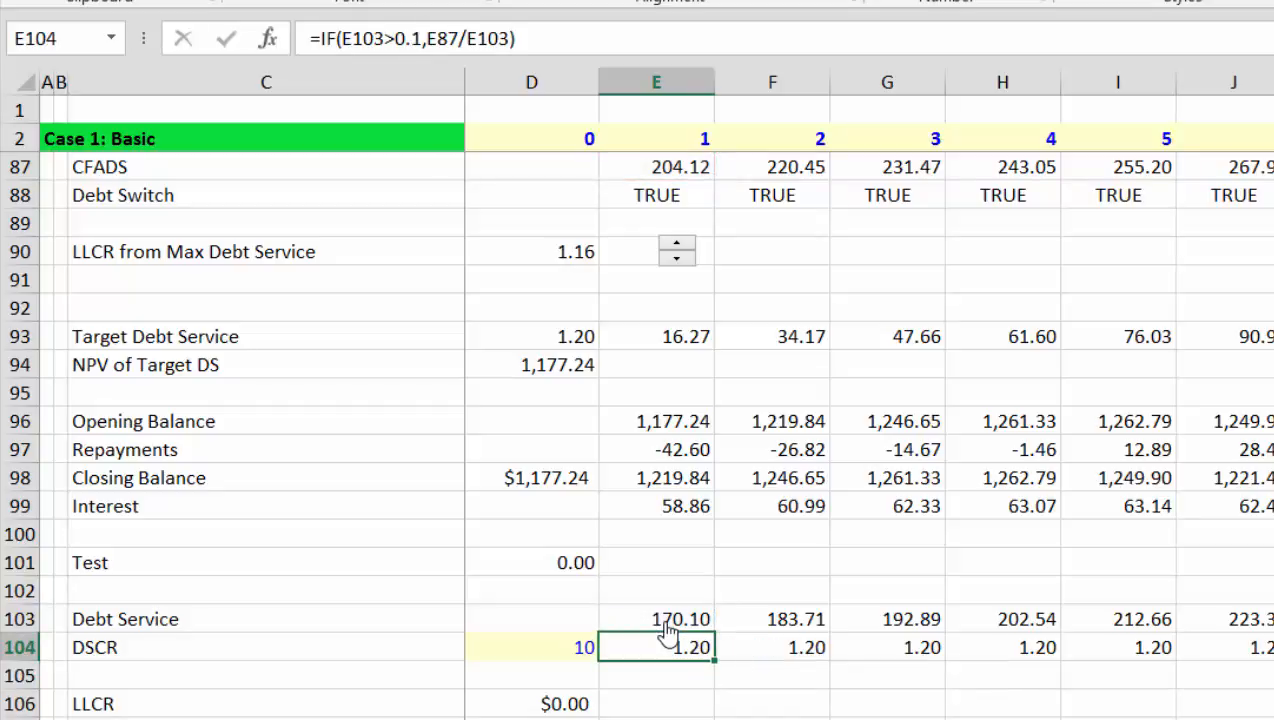
- Extend the DSCR formula in E104 across all the years of row 104
{"action": "key", "text": "ctrl+shift+Right"}
{"action": "key", "text": "ctrl+r"}
- Clear the LLCR formula in D106 and start an NPV formula there with the interest rate in D84 as the rate
{"action": "key", "text": "Down"}
{"action": "key", "text": "Down"}
{"action": "key", "text": "Down"}
{"action": "key", "text": "Up"}
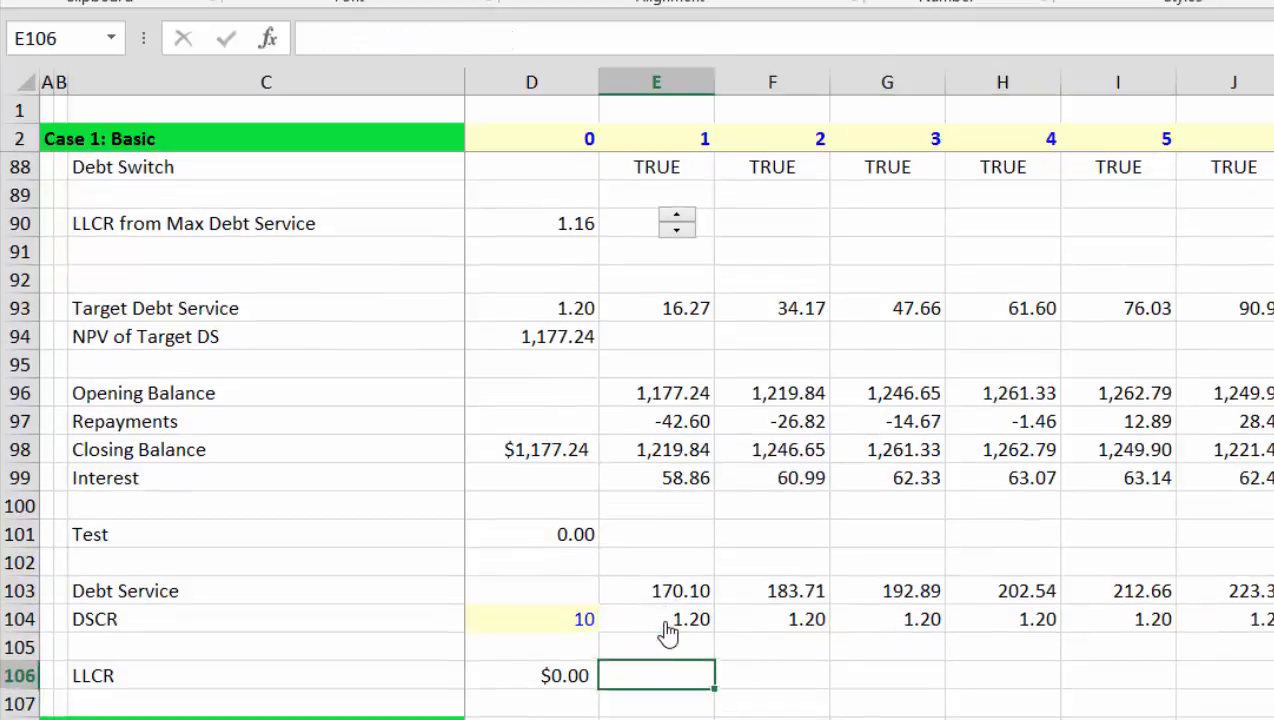
{"action": "key", "text": "Left"}
{"action": "key", "text": "Left"}
{"action": "key", "text": "Right"}
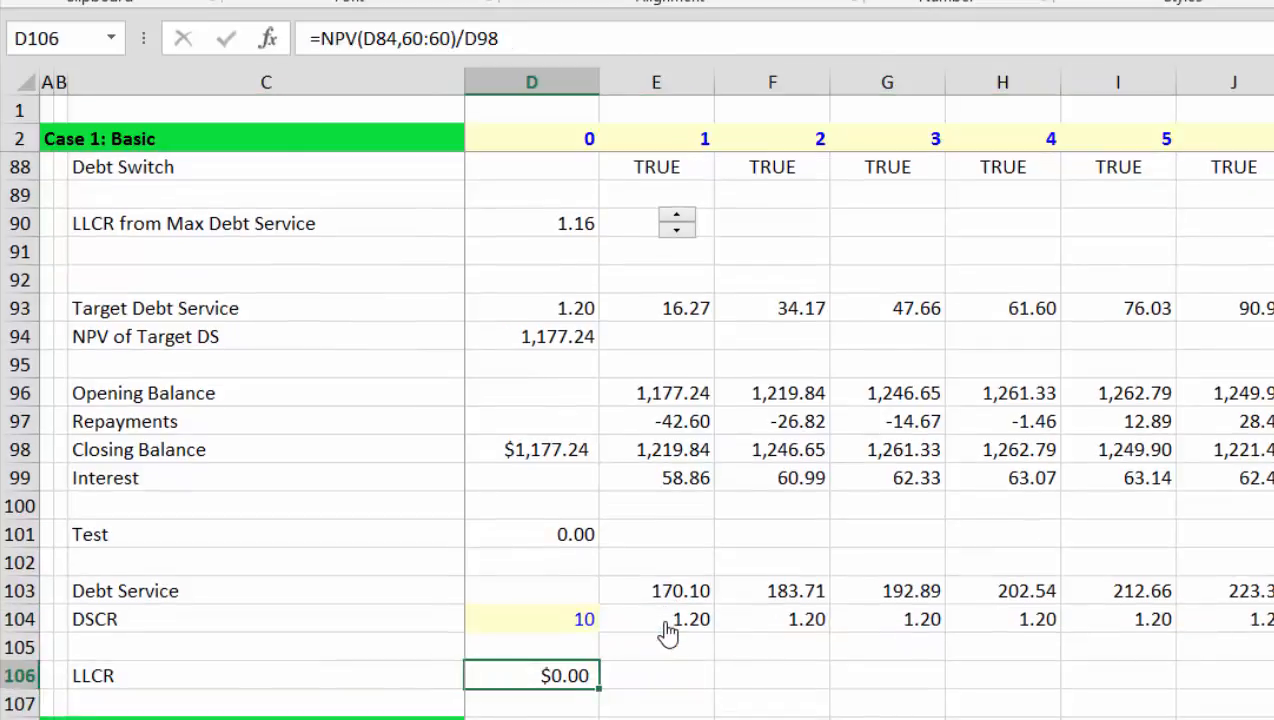
{"action": "key", "text": "Delete"}
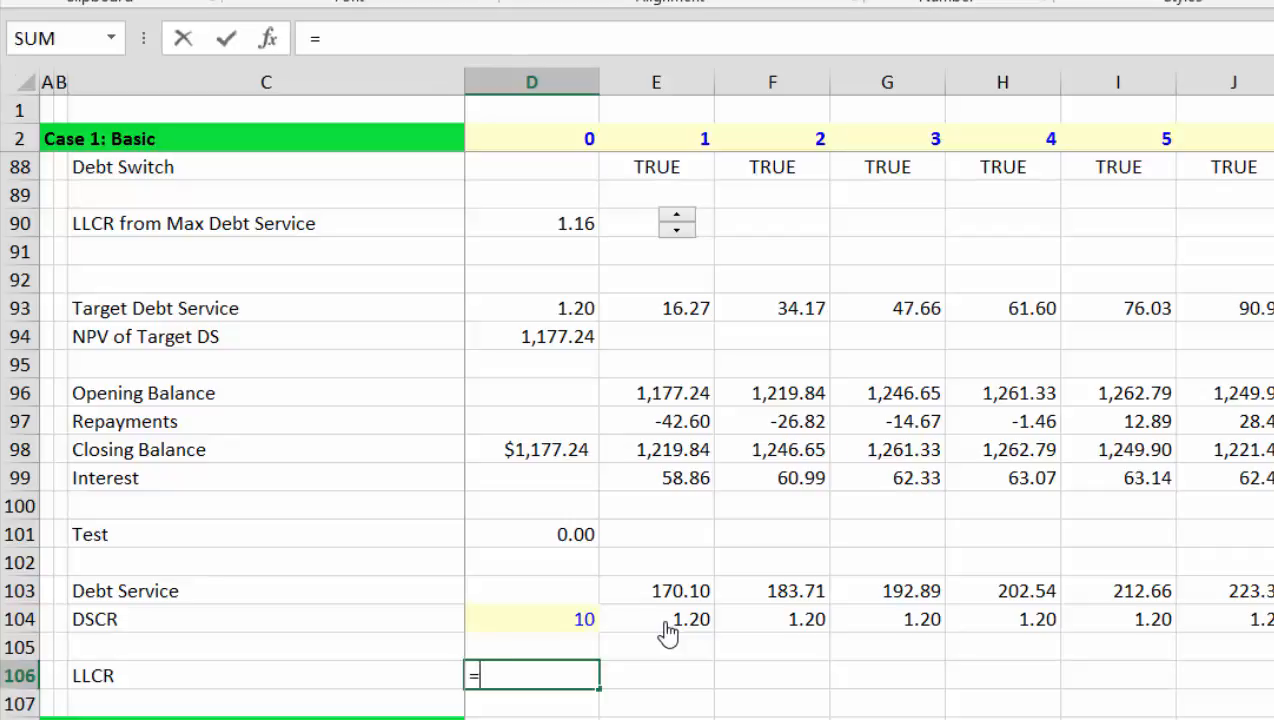
{"action": "type", "text": "=npv("}
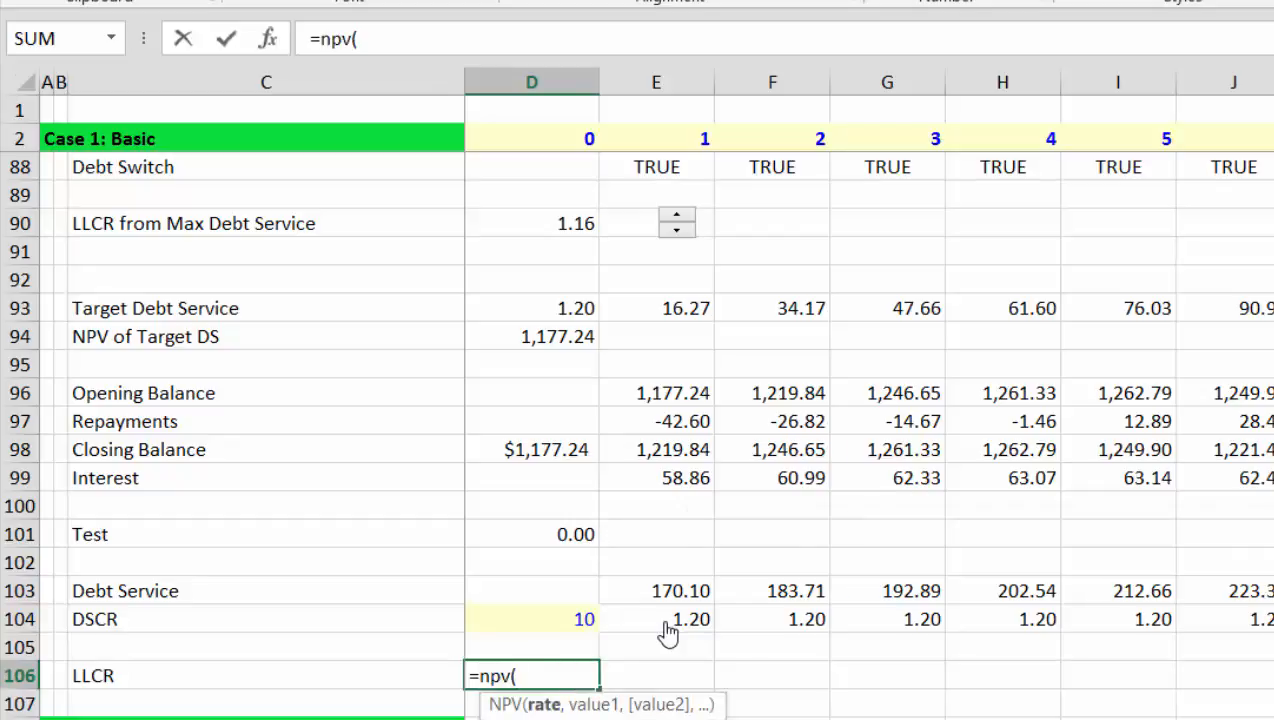
{"action": "key", "text": "Up"}
{"action": "key", "text": "Up"}
{"action": "key", "text": "Up"}
{"action": "key", "text": "Up"}
{"action": "key", "text": "Up"}
{"action": "key", "text": "Up"}
{"action": "key", "text": "Up"}
{"action": "key", "text": "Up"}
{"action": "key", "text": "Up"}
{"action": "key", "text": "Up"}
{"action": "key", "text": "Up"}
{"action": "key", "text": "Up"}
{"action": "key", "text": "Up"}
{"action": "key", "text": "Up"}
{"action": "key", "text": "Up"}
{"action": "key", "text": "Up"}
{"action": "key", "text": "Up"}
{"action": "key", "text": "Up"}
{"action": "key", "text": "Up"}
{"action": "key", "text": "Up"}
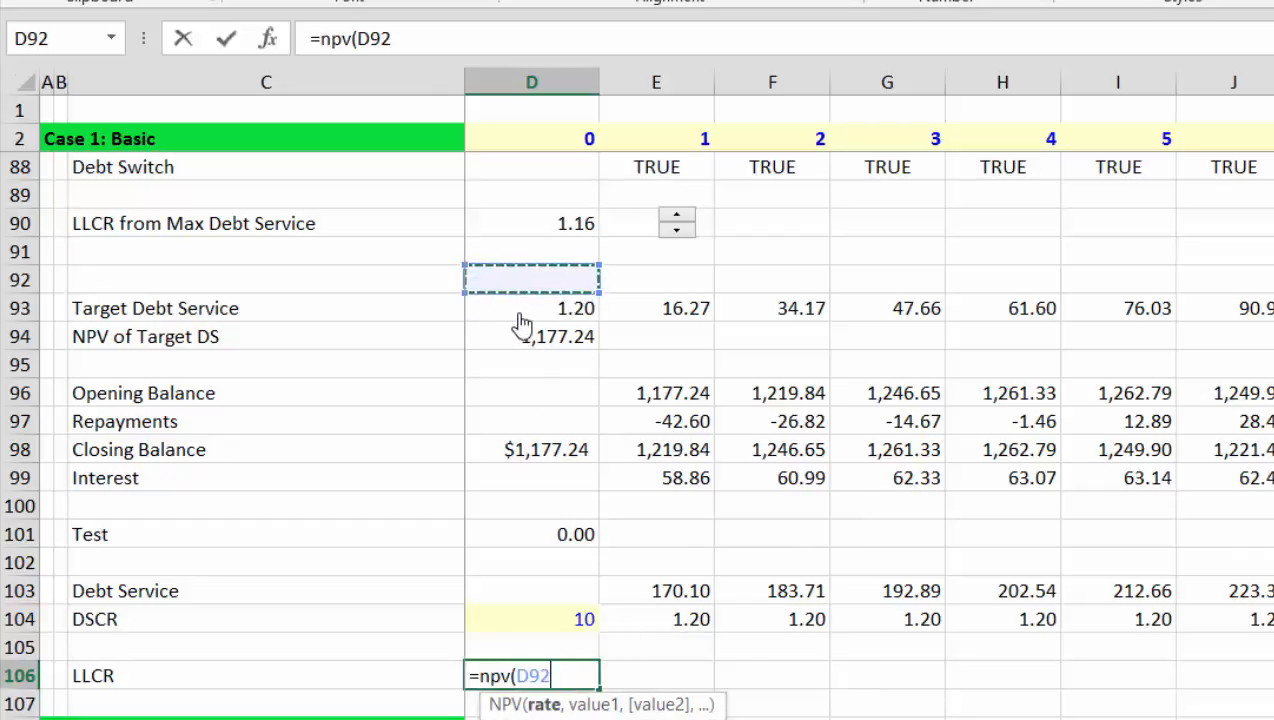
{"action": "key", "text": "Down"}
{"action": "key", "text": "Down"}
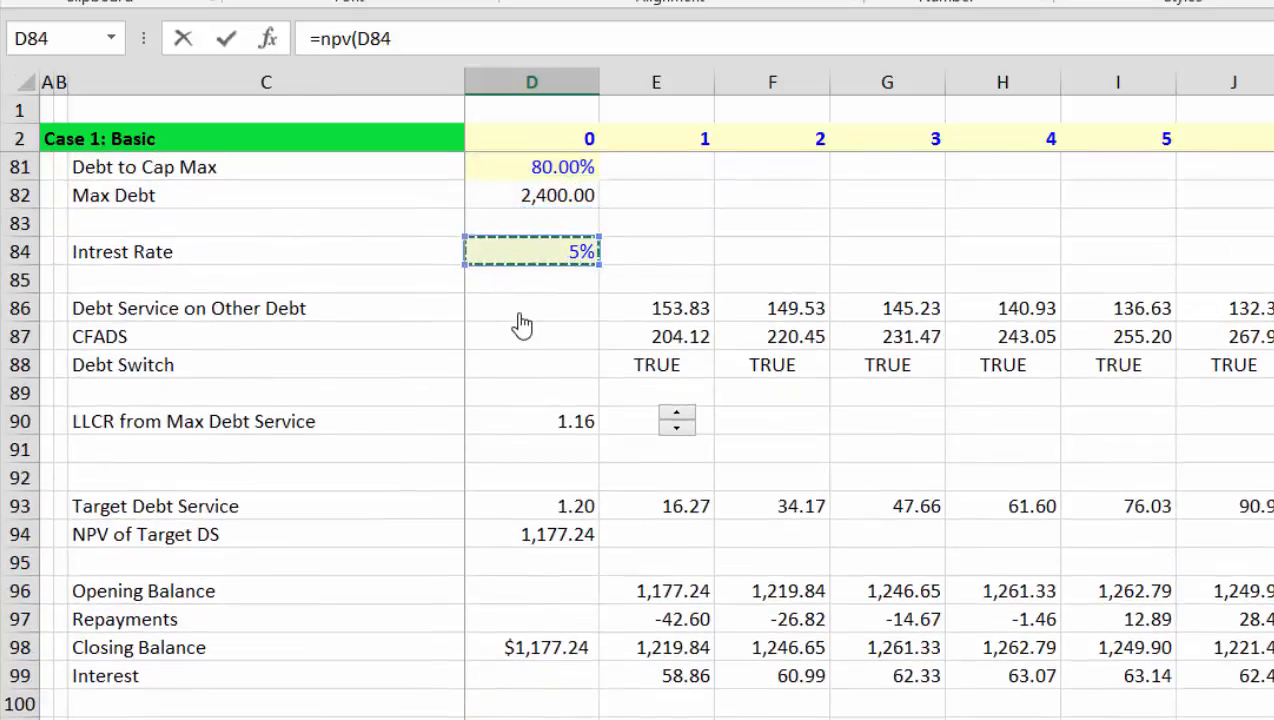
{"action": "type", "text": ","}
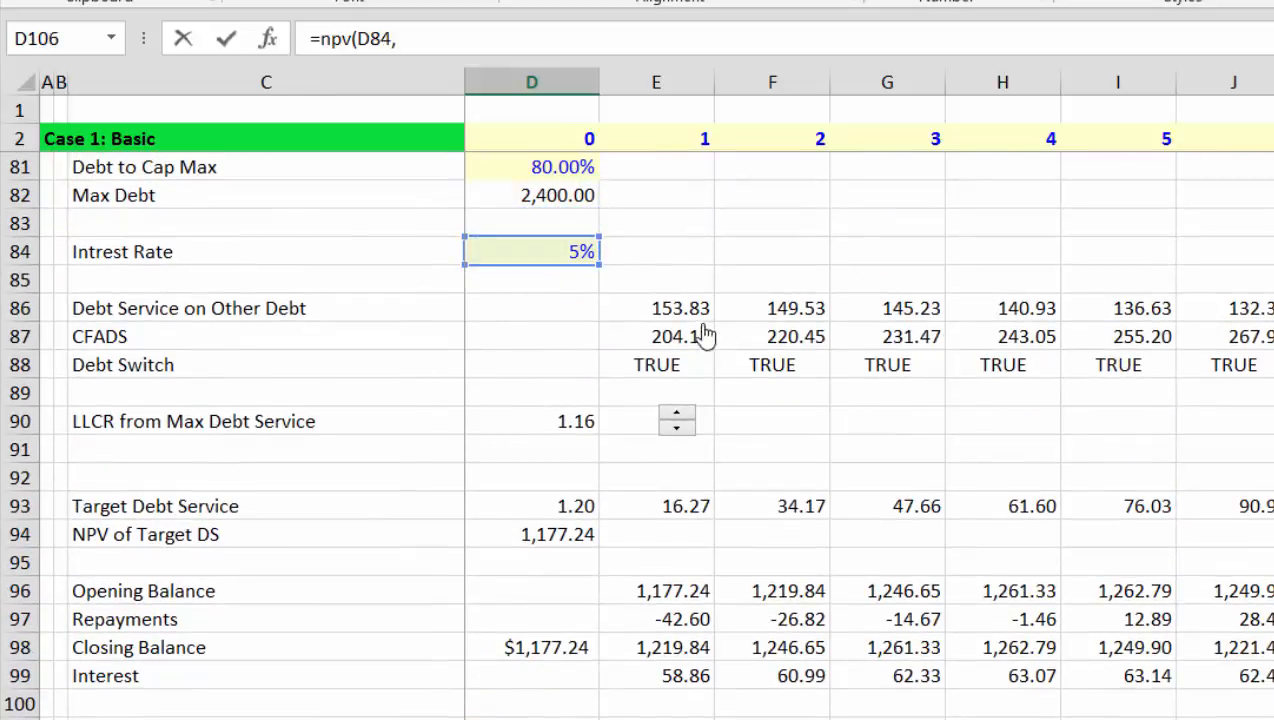
- Use CFADS E87:AC87 multiplied by Debt Switch E88:AC88 as the NPV cash flows in D106, and follow the closed NPV with a division
{"action": "left_click", "coordinate": [676, 337]}
{"action": "key", "text": "ctrl+shift+Right"}
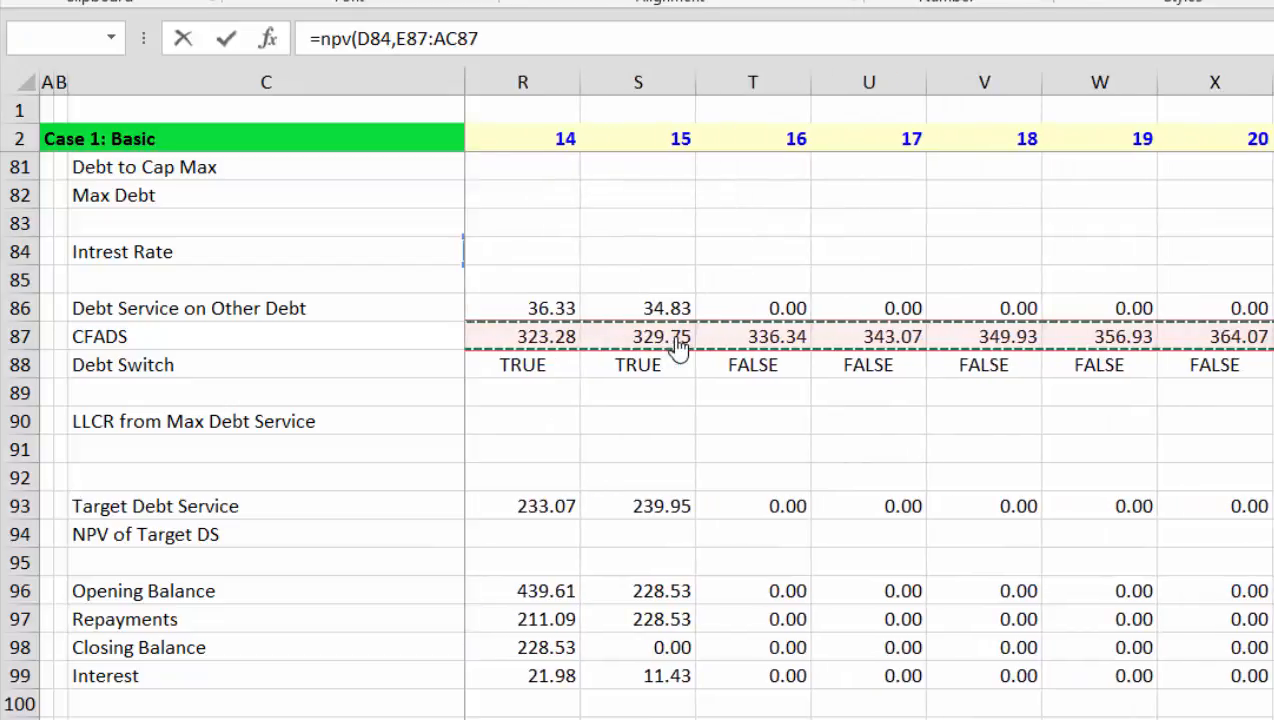
{"action": "type", "text": "*"}
{"action": "key", "text": "Left"}
{"action": "key", "text": "Right"}
{"action": "key", "text": "Up"}
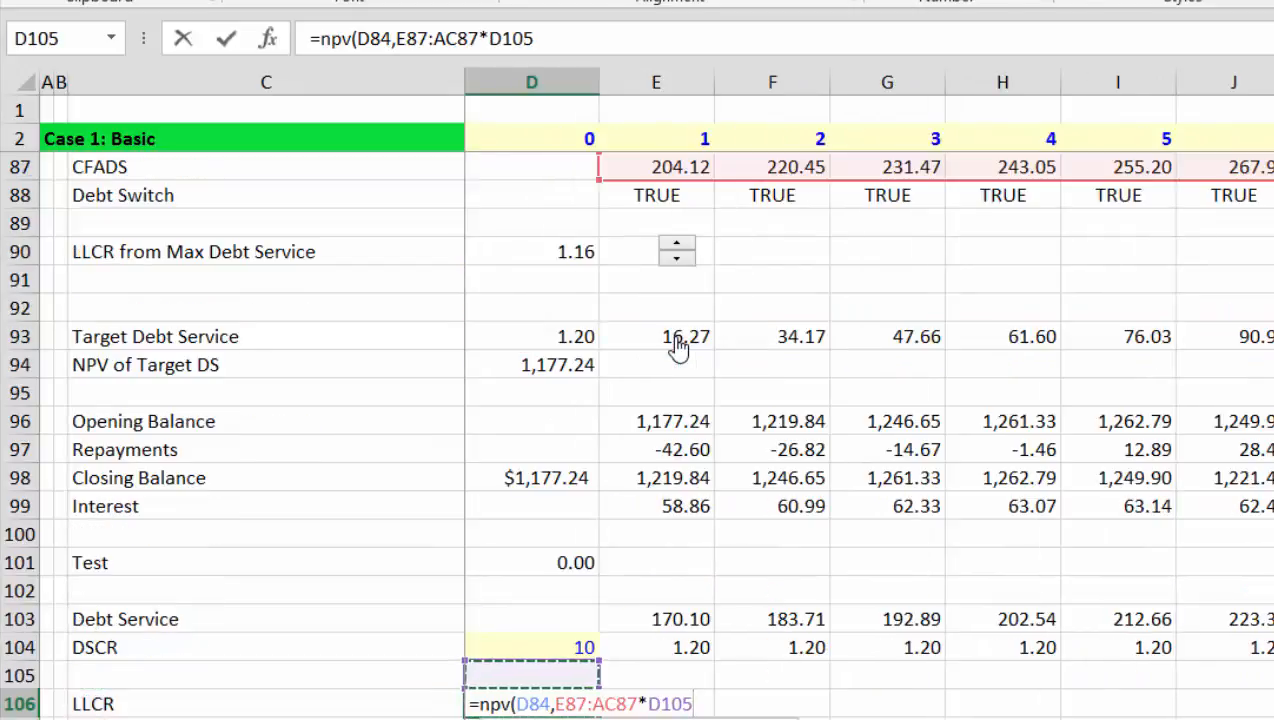
{"action": "key", "text": "Up"}
{"action": "key", "text": "Up"}
{"action": "key", "text": "Up"}
{"action": "key", "text": "Up"}
{"action": "key", "text": "Up"}
{"action": "key", "text": "Up"}
{"action": "key", "text": "Up"}
{"action": "key", "text": "Up"}
{"action": "key", "text": "Up"}
{"action": "key", "text": "Up"}
{"action": "key", "text": "Up"}
{"action": "key", "text": "Up"}
{"action": "key", "text": "Up"}
{"action": "key", "text": "Up"}
{"action": "key", "text": "Up"}
{"action": "key", "text": "Up"}
{"action": "key", "text": "Up"}
{"action": "key", "text": "Up"}
{"action": "key", "text": "Up"}
{"action": "key", "text": "Down"}
{"action": "key", "text": "Down"}
{"action": "key", "text": "Right"}
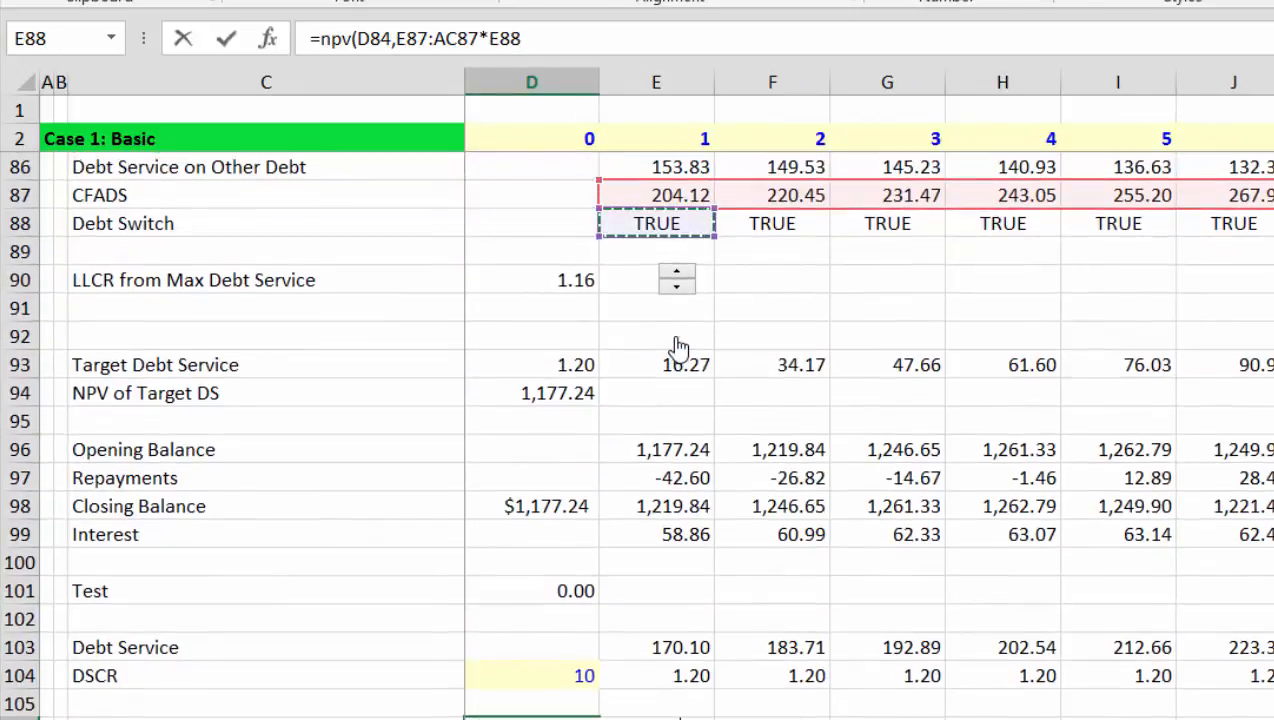
{"action": "key", "text": "ctrl+shift+Right"}
{"action": "type", "text": ")/"}
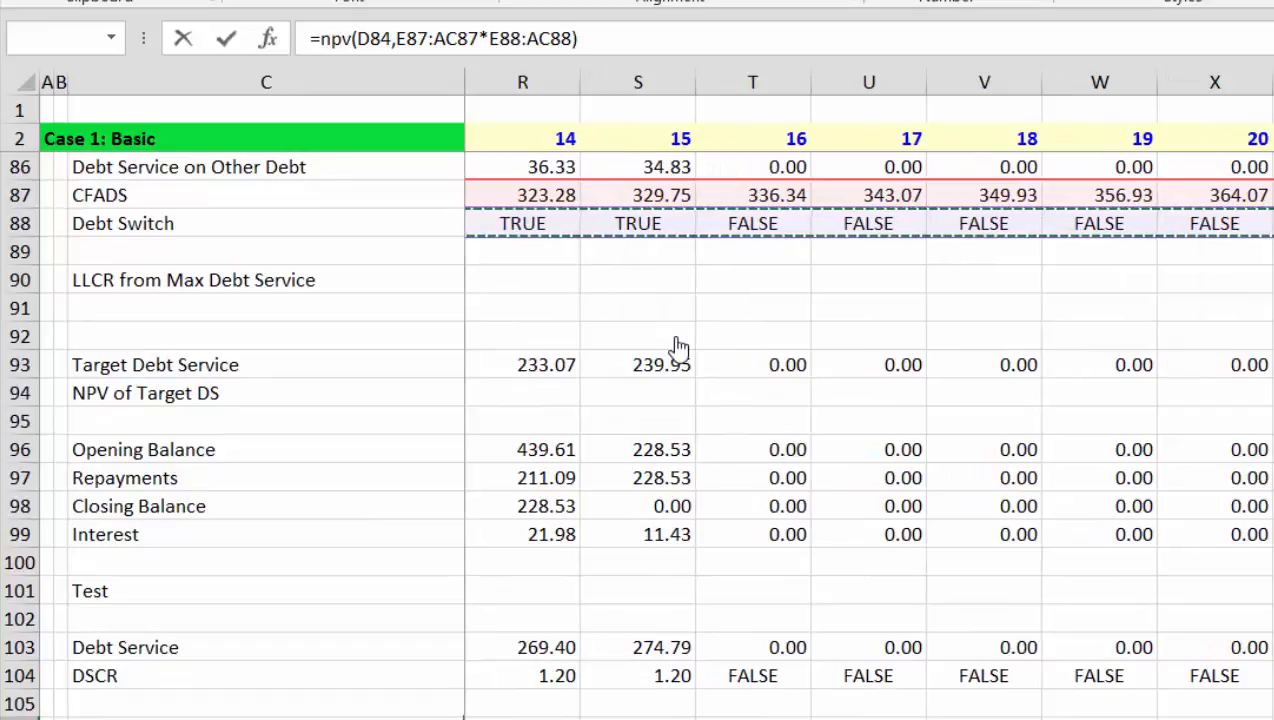
{"action": "key", "text": "Up"}
{"action": "key", "text": "Up"}
{"action": "key", "text": "Up"}
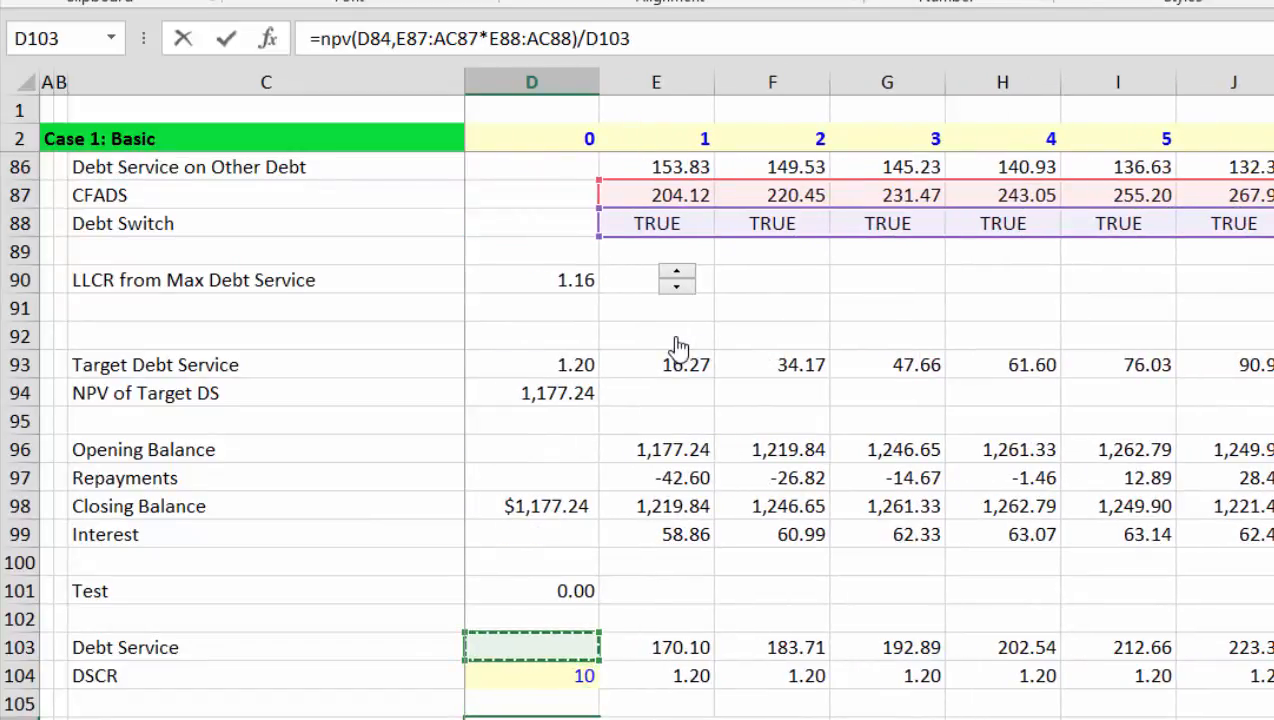
{"action": "key", "text": "Up"}
{"action": "key", "text": "Up"}
{"action": "key", "text": "Up"}
{"action": "key", "text": "BackSpace"}
{"action": "key", "text": "BackSpace"}
{"action": "key", "text": "BackSpace"}
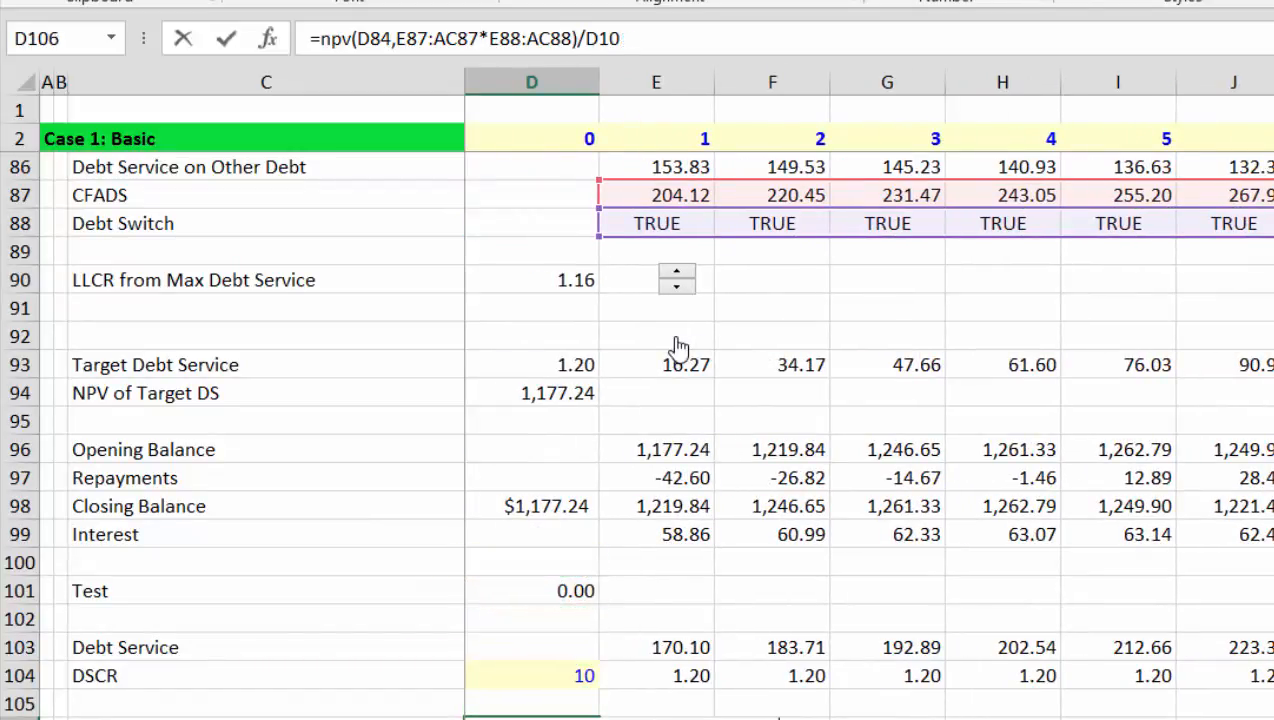
{"action": "key", "text": "BackSpace"}
- Open a parenthesised sum as the LLCR denominator, starting with the sculpted debt's Closing Balance in D98
{"action": "type", "text": "("}
{"action": "key", "text": "Up"}
{"action": "key", "text": "Up"}
{"action": "key", "text": "Up"}
{"action": "key", "text": "Up"}
{"action": "key", "text": "Up"}
{"action": "key", "text": "Up"}
{"action": "key", "text": "Up"}
{"action": "key", "text": "Up"}
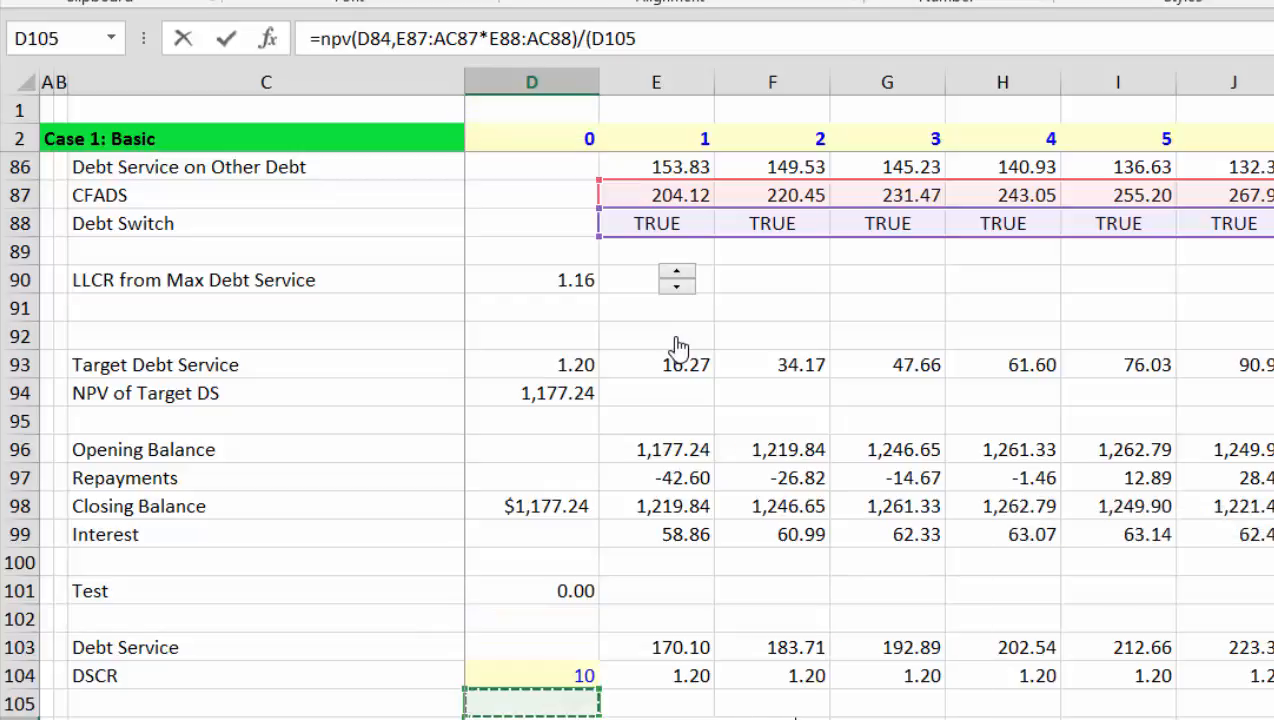
{"action": "type", "text": "+"}
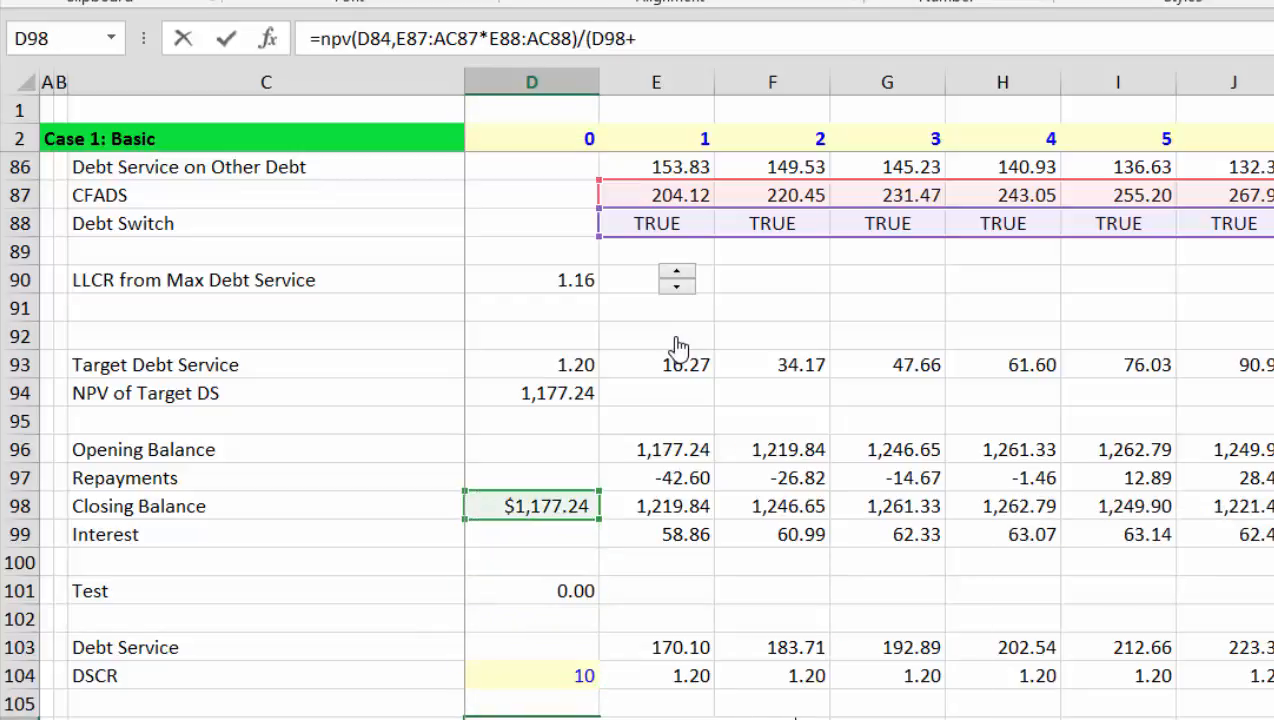
- Add Debt Issue 2's initial Closing Balance in D77 to the LLCR denominator
{"action": "key", "text": "Up"}
{"action": "key", "text": "Up"}
{"action": "key", "text": "Up"}
{"action": "key", "text": "Up"}
{"action": "key", "text": "Up"}
{"action": "key", "text": "Up"}
{"action": "key", "text": "Up"}
{"action": "key", "text": "Up"}
{"action": "key", "text": "Up"}
{"action": "key", "text": "Up"}
{"action": "key", "text": "Up"}
{"action": "key", "text": "Up"}
{"action": "key", "text": "Up"}
{"action": "key", "text": "Up"}
{"action": "key", "text": "Up"}
{"action": "key", "text": "Up"}
{"action": "key", "text": "Up"}
{"action": "key", "text": "Up"}
{"action": "key", "text": "Up"}
{"action": "key", "text": "Up"}
{"action": "key", "text": "Up"}
{"action": "key", "text": "Up"}
{"action": "key", "text": "Up"}
{"action": "key", "text": "Up"}
{"action": "key", "text": "Up"}
{"action": "key", "text": "Up"}
{"action": "key", "text": "Up"}
{"action": "key", "text": "Up"}
{"action": "key", "text": "Up"}
{"action": "key", "text": "Up"}
{"action": "key", "text": "Up"}
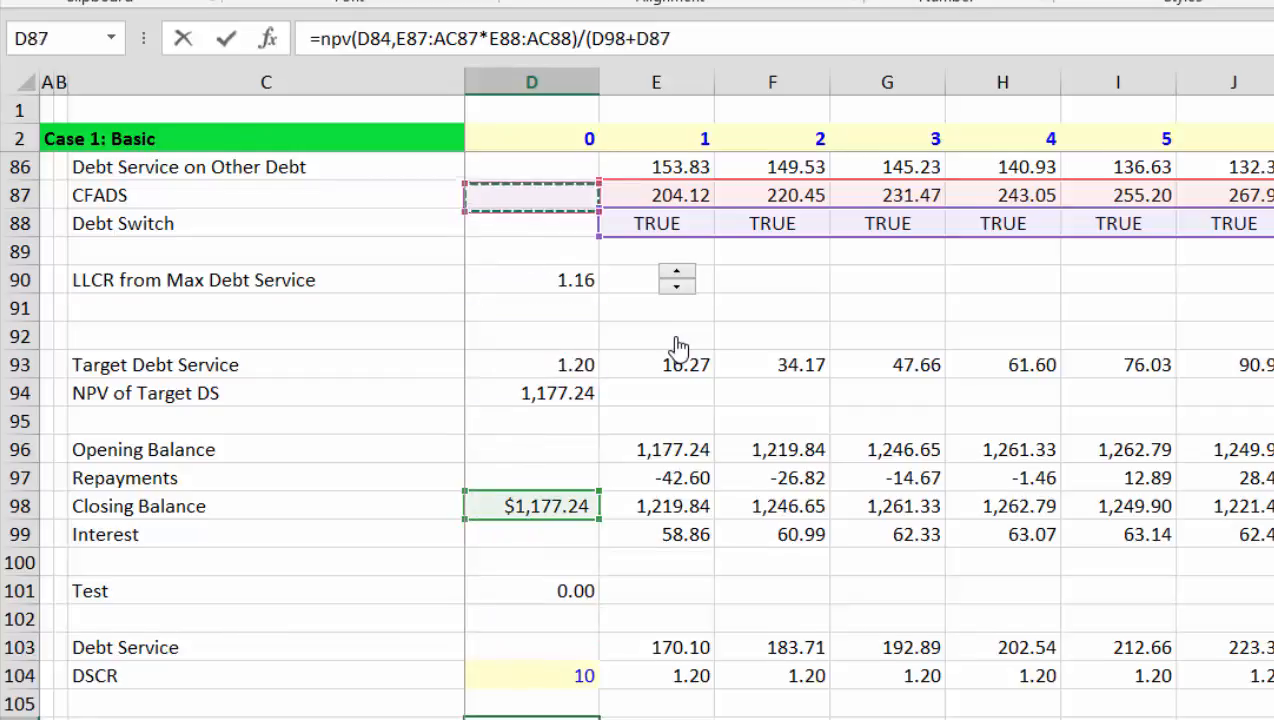
{"action": "key", "text": "Up"}
{"action": "key", "text": "Up"}
{"action": "key", "text": "Up"}
{"action": "key", "text": "Up"}
{"action": "key", "text": "Up"}
{"action": "key", "text": "Up"}
{"action": "key", "text": "Up"}
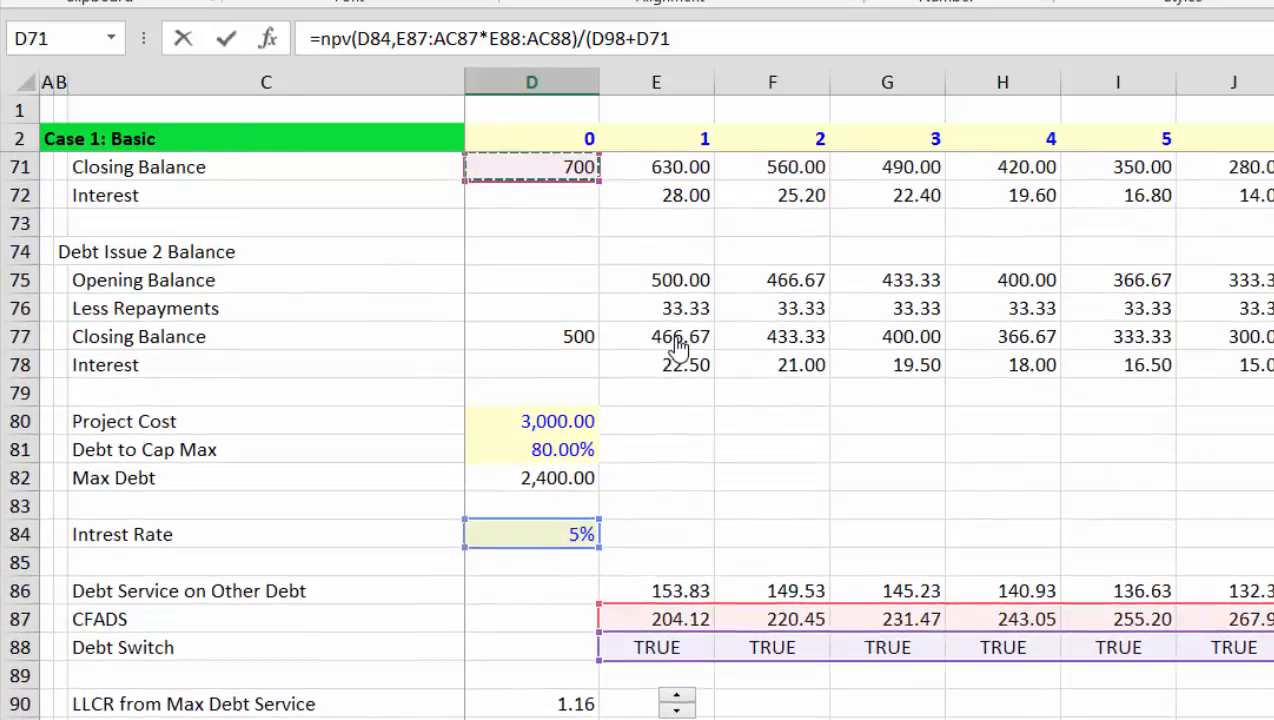
{"action": "key", "text": "Down"}
{"action": "key", "text": "Down"}
{"action": "key", "text": "Down"}
{"action": "key", "text": "Down"}
{"action": "key", "text": "Down"}
{"action": "key", "text": "Down"}
{"action": "key", "text": "Down"}
{"action": "key", "text": "Down"}
{"action": "key", "text": "Down"}
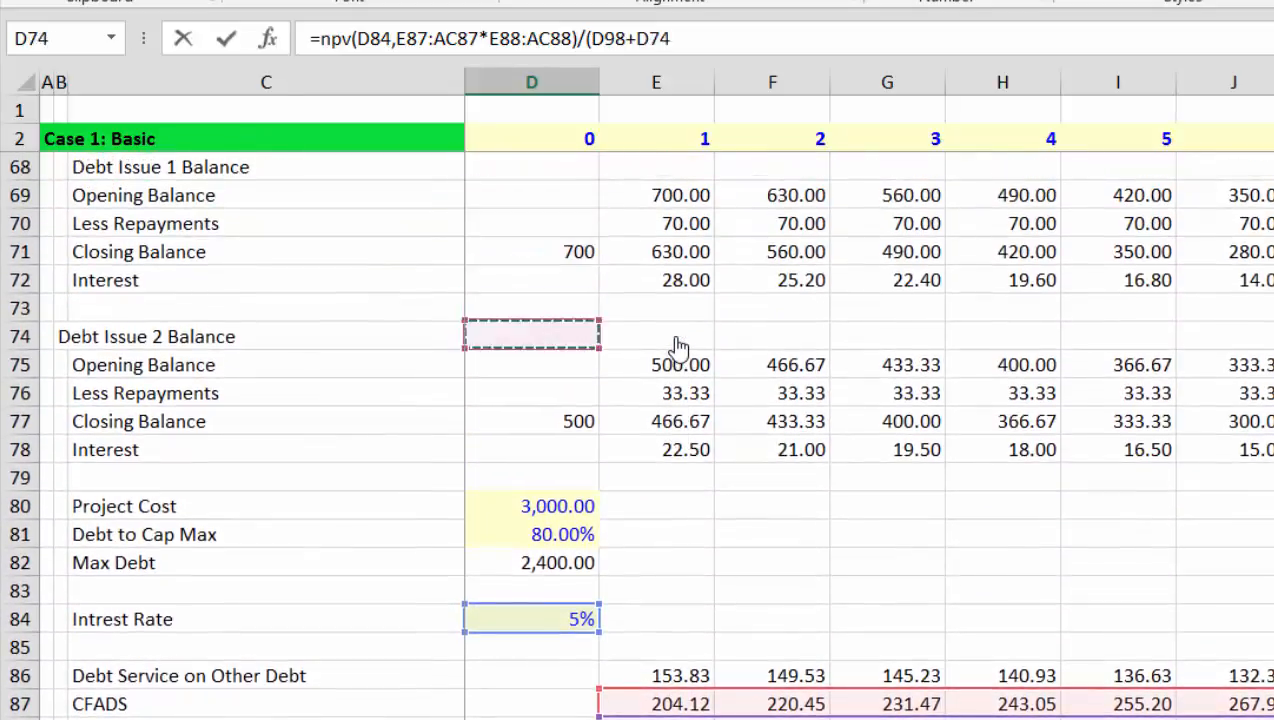
- Add Debt Issue 1's initial Closing Balance in D71 to the LLCR denominator and enter the formula
{"action": "type", "text": "+"}
{"action": "key", "text": "Down"}
{"action": "key", "text": "Down"}
{"action": "key", "text": "Down"}
{"action": "key", "text": "Down"}
{"action": "key", "text": "Down"}
{"action": "key", "text": "Down"}
{"action": "key", "text": "Down"}
{"action": "key", "text": "Down"}
{"action": "key", "text": "Down"}
{"action": "key", "text": "Down"}
{"action": "key", "text": "Down"}
{"action": "key", "text": "Down"}
{"action": "key", "text": "Down"}
{"action": "key", "text": "Down"}
{"action": "key", "text": "Down"}
{"action": "key", "text": "Down"}
{"action": "key", "text": "Down"}
{"action": "key", "text": "Down"}
{"action": "key", "text": "Down"}
{"action": "key", "text": "Down"}
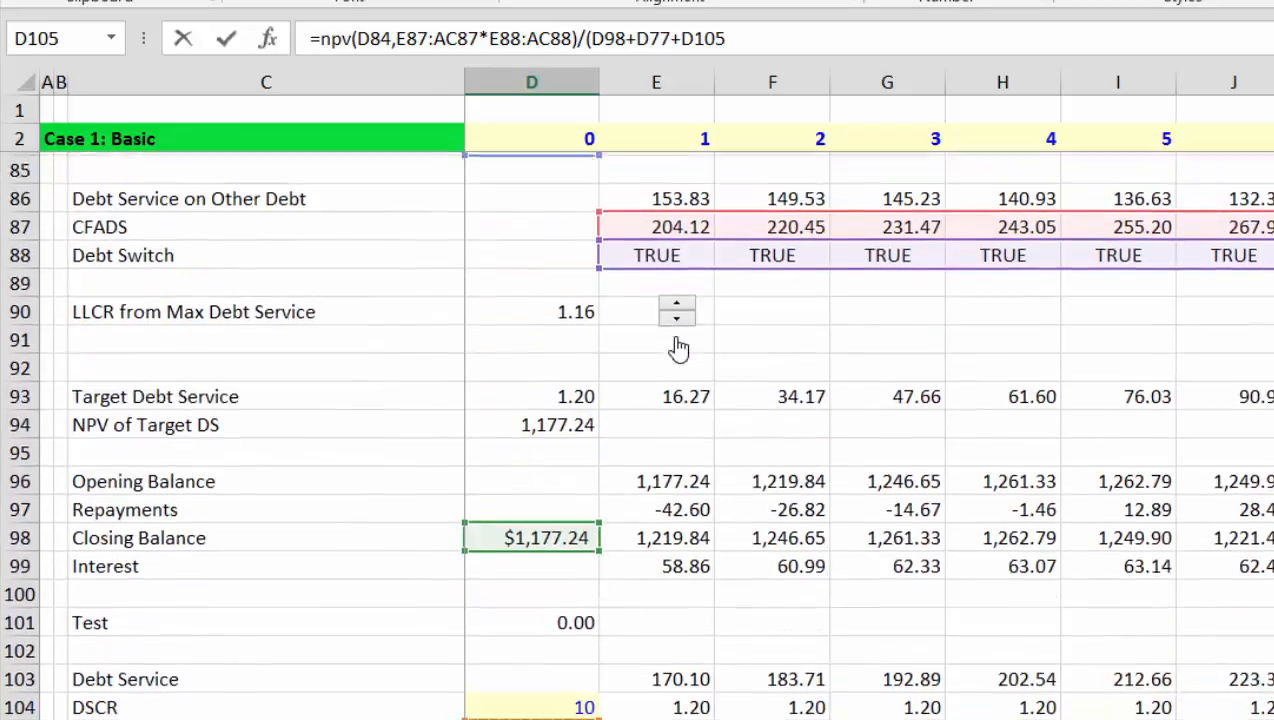
{"action": "key", "text": "Up"}
{"action": "key", "text": "Up"}
{"action": "key", "text": "Up"}
{"action": "key", "text": "Up"}
{"action": "key", "text": "Up"}
{"action": "key", "text": "Up"}
{"action": "key", "text": "Up"}
{"action": "key", "text": "Up"}
{"action": "key", "text": "Up"}
{"action": "key", "text": "Up"}
{"action": "key", "text": "Up"}
{"action": "key", "text": "Up"}
{"action": "key", "text": "Up"}
{"action": "key", "text": "Up"}
{"action": "key", "text": "Up"}
{"action": "key", "text": "Up"}
{"action": "key", "text": "Up"}
{"action": "key", "text": "Up"}
{"action": "key", "text": "Up"}
{"action": "key", "text": "Up"}
{"action": "key", "text": "Up"}
{"action": "key", "text": "Up"}
{"action": "key", "text": "Up"}
{"action": "key", "text": "Up"}
{"action": "key", "text": "Up"}
{"action": "key", "text": "Up"}
{"action": "key", "text": "Up"}
{"action": "key", "text": "Up"}
{"action": "key", "text": "Up"}
{"action": "key", "text": "Up"}
{"action": "key", "text": "Up"}
{"action": "key", "text": "Up"}
{"action": "key", "text": "Up"}
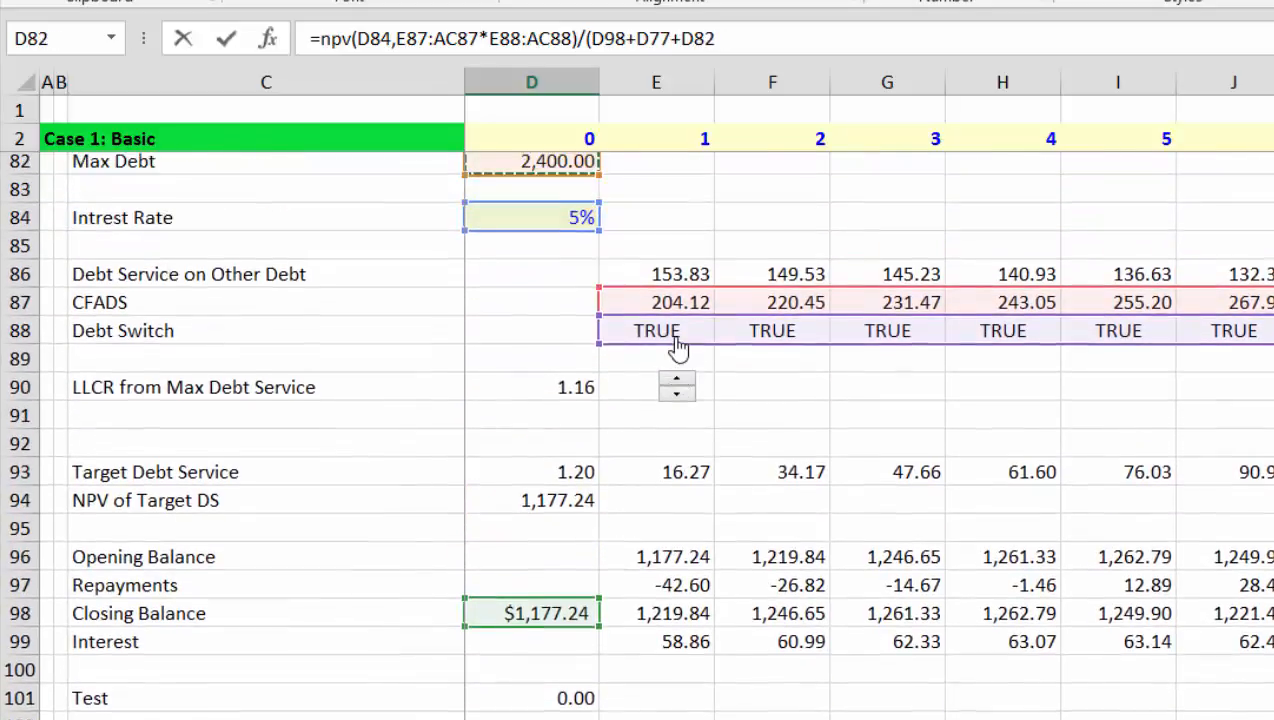
{"action": "key", "text": "Up"}
{"action": "key", "text": "Up"}
{"action": "key", "text": "Up"}
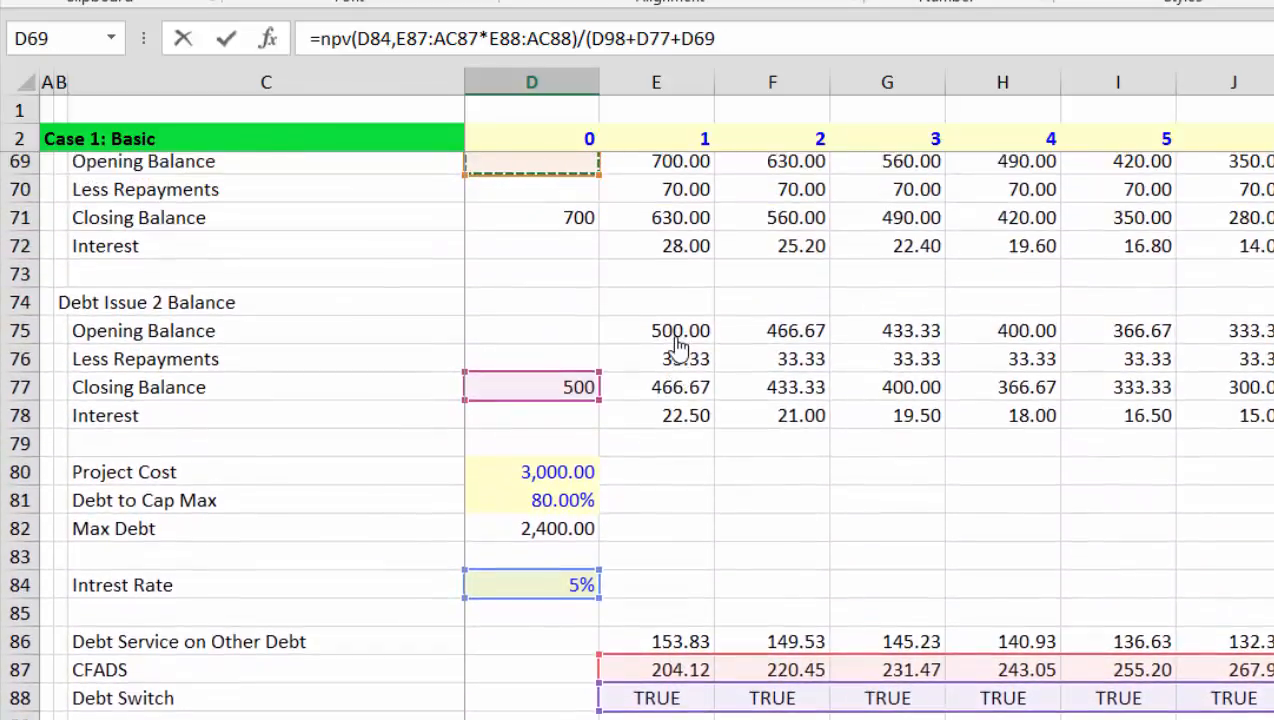
{"action": "key", "text": "Down"}
{"action": "key", "text": "Down"}
{"action": "key", "text": "Return"}
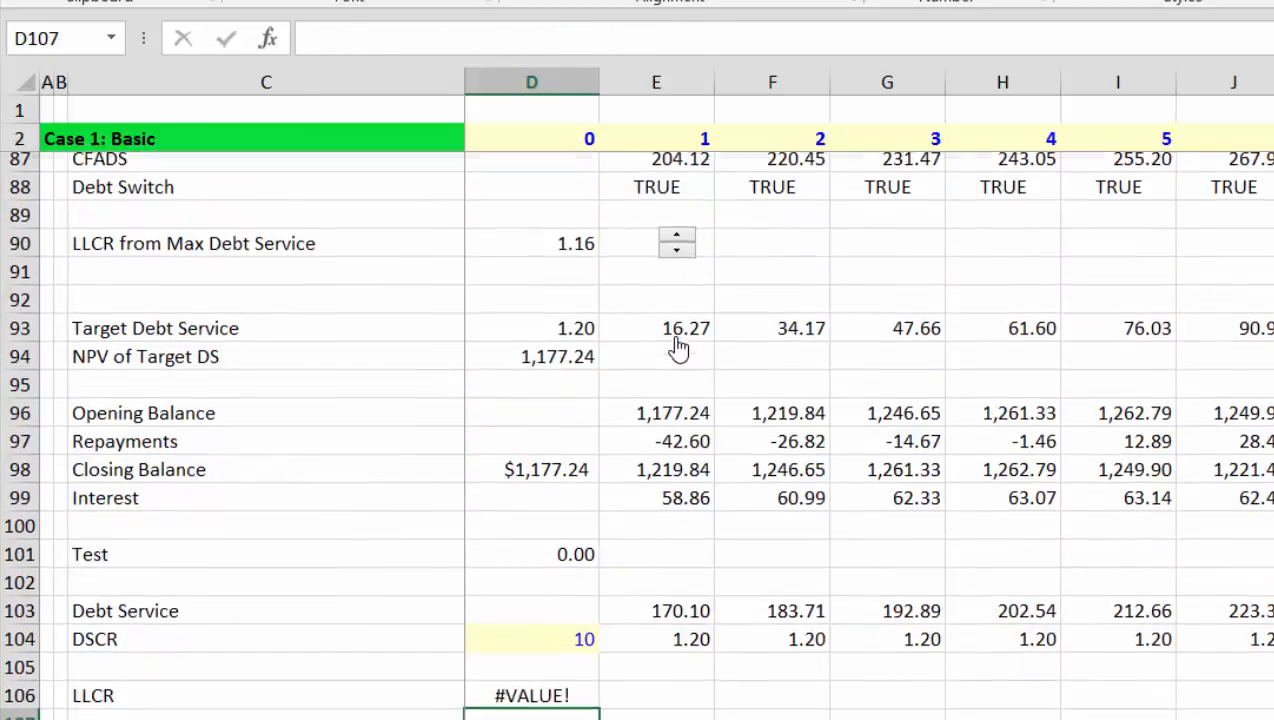
- Re-enter the LLCR formula in D106 as an array formula and format the cell as a number with two decimals
{"action": "key", "text": "Up"}
{"action": "key", "text": "F2"}
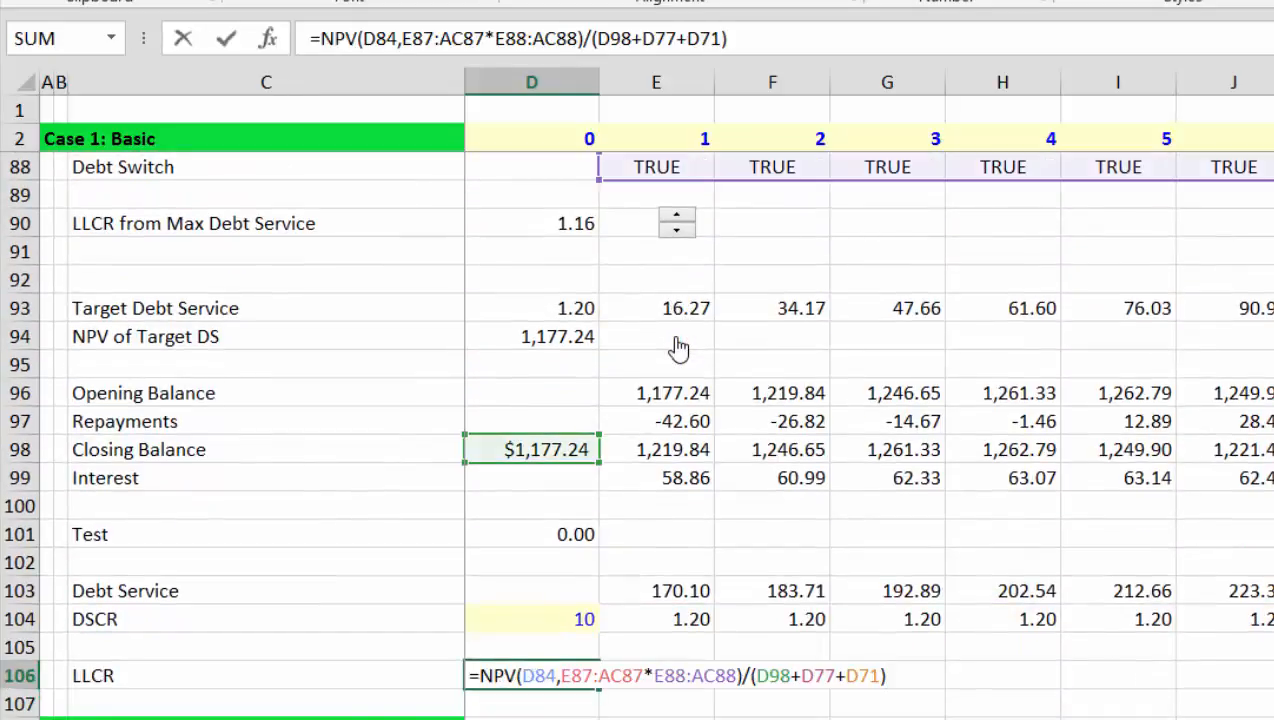
{"action": "key", "text": "ctrl+shift+Return"}
{"action": "key", "text": "ctrl+shift+1"}
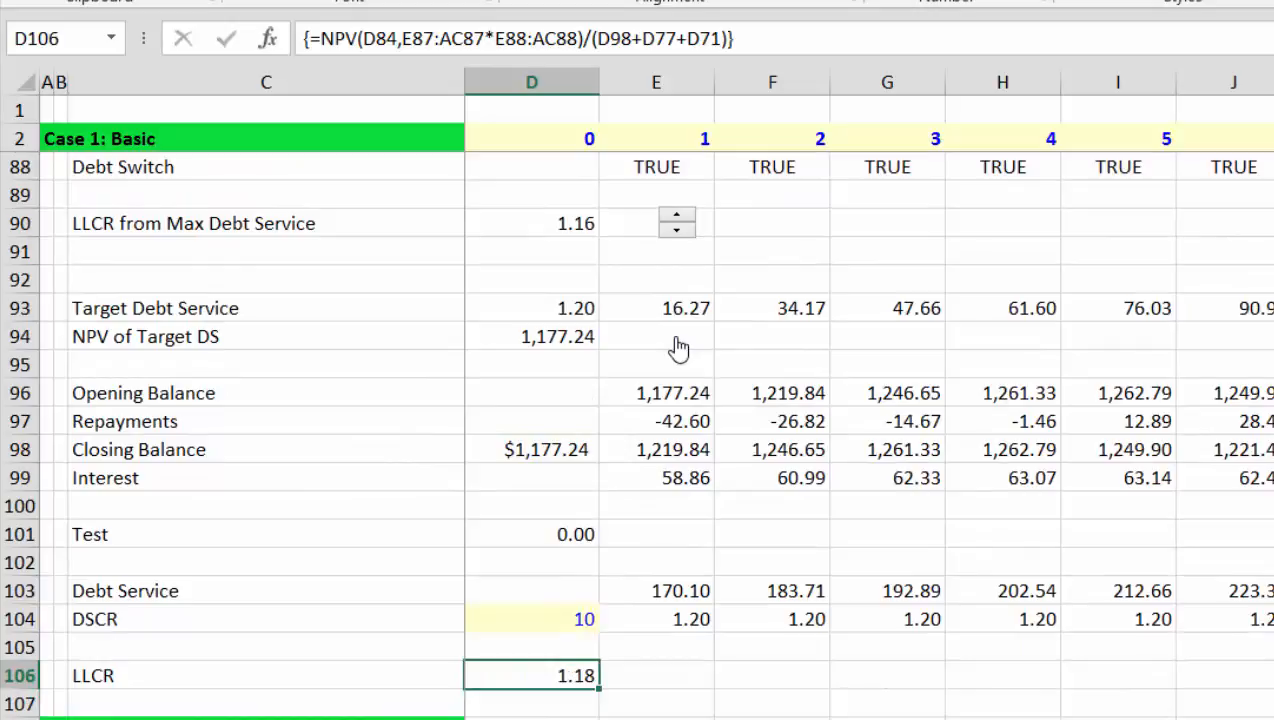
- Compare the LLCR in D106 with the DSCR and debt service rows above it
{"action": "key", "text": "Up"}
{"action": "key", "text": "Up"}
{"action": "key", "text": "Up"}
{"action": "key", "text": "Up"}
{"action": "key", "text": "Up"}
{"action": "key", "text": "Down"}
{"action": "key", "text": "Down"}
{"action": "key", "text": "Down"}
{"action": "key", "text": "Down"}
{"action": "key", "text": "Down"}
{"action": "key", "text": "Down"}
{"action": "key", "text": "Down"}
{"action": "key", "text": "Down"}
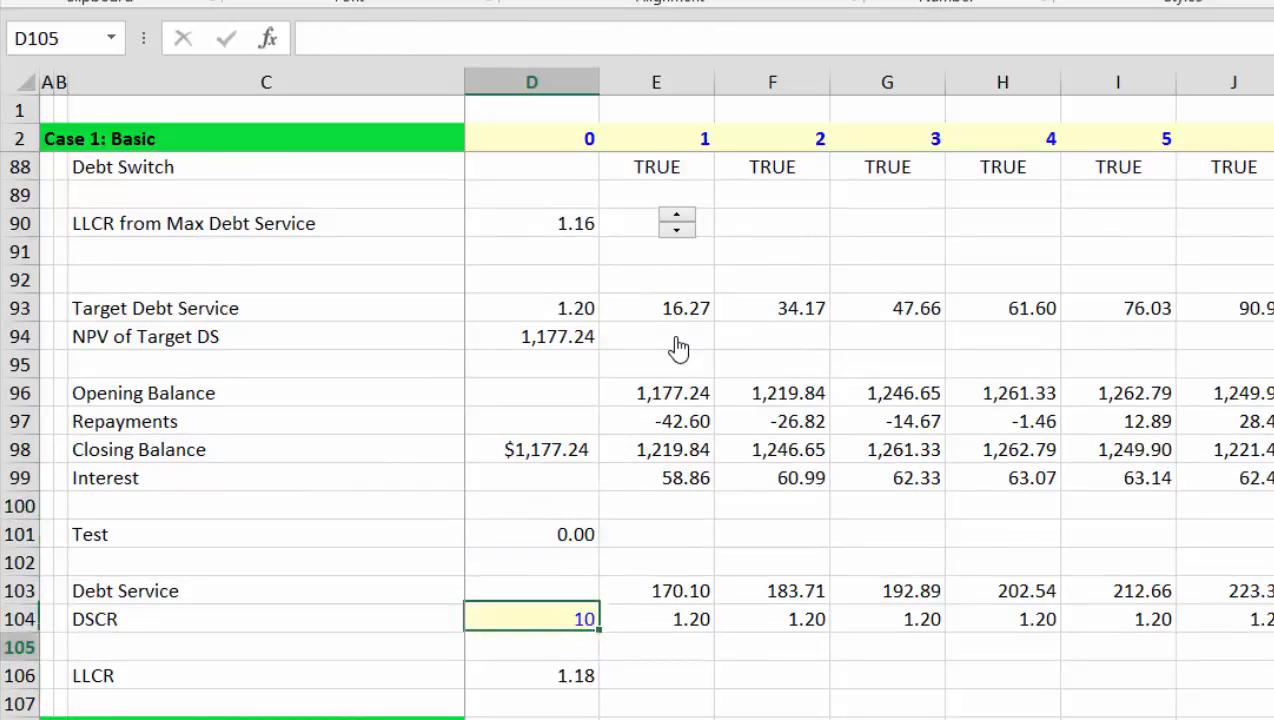
{"action": "key", "text": "Up"}
{"action": "key", "text": "Up"}
{"action": "key", "text": "Up"}
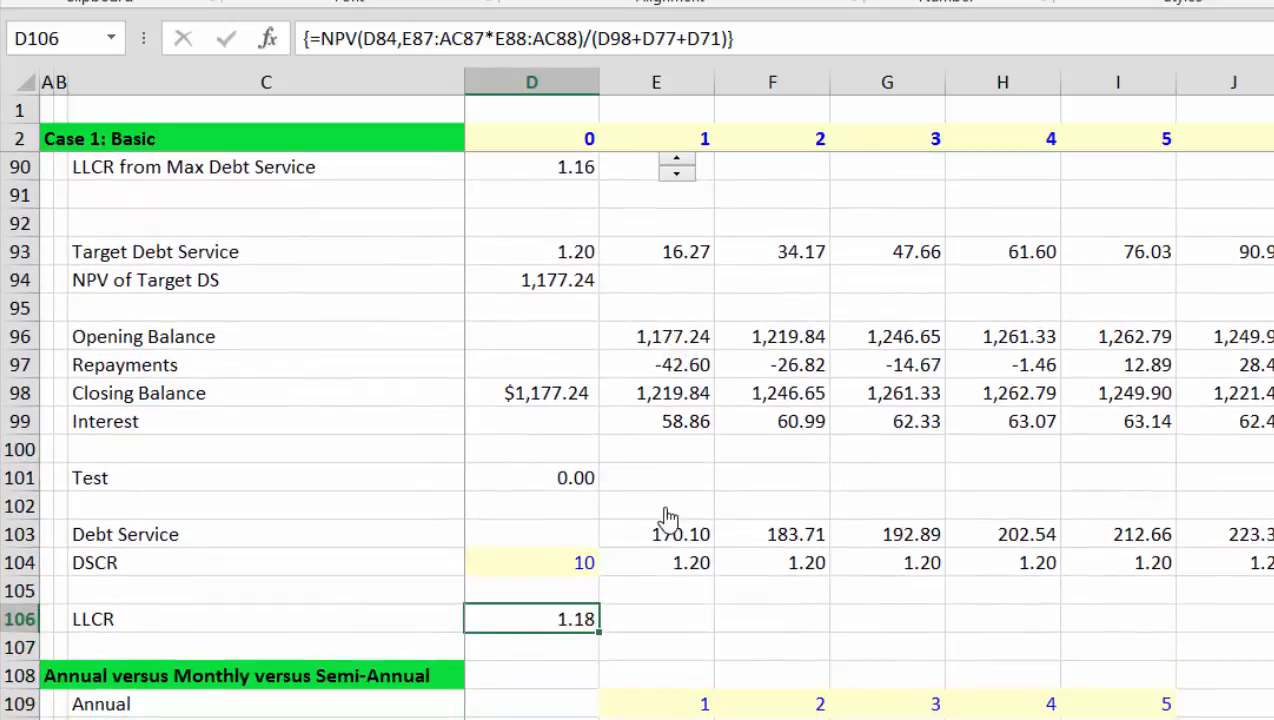
{"action": "key", "text": "F10"}
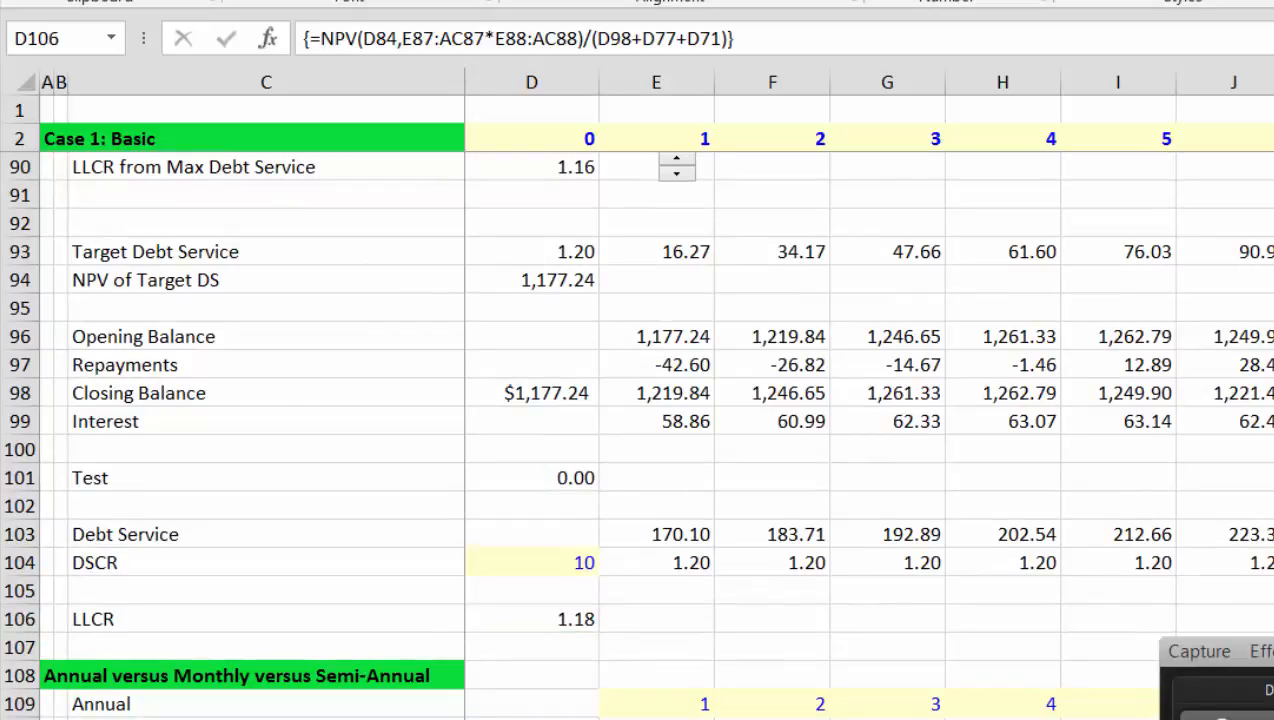
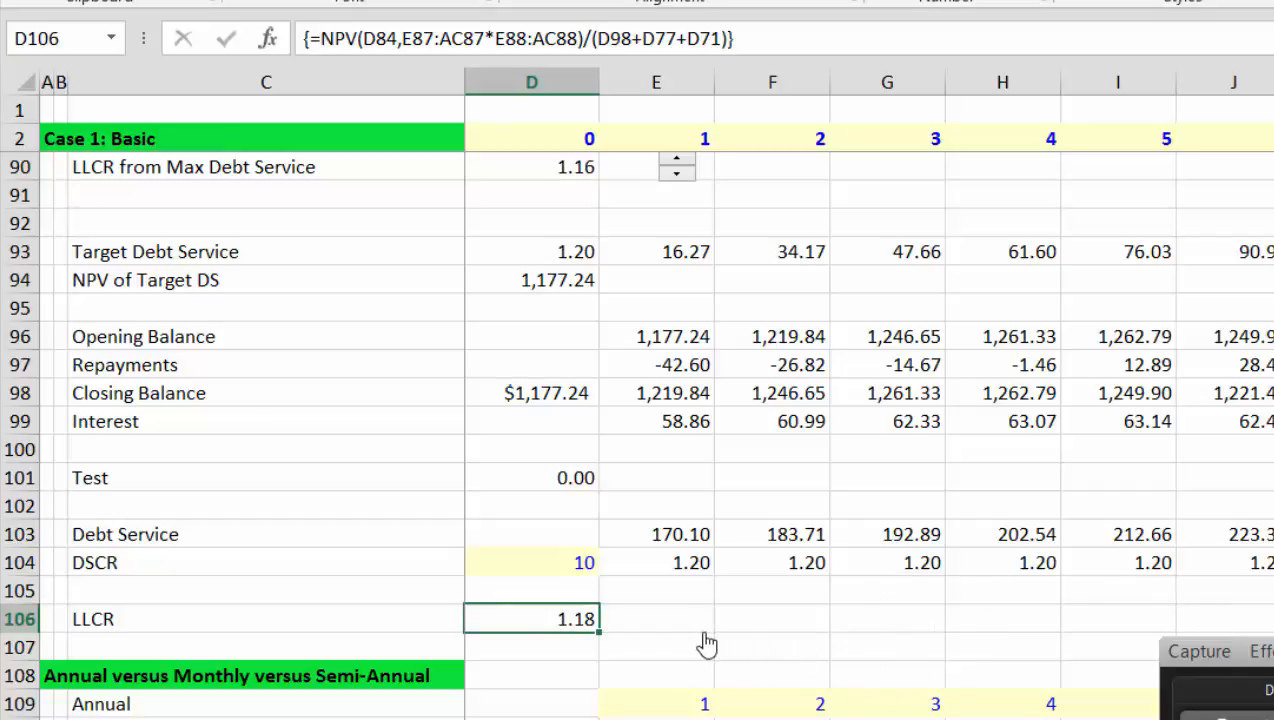
- Insert two blank rows at row 105, between the DSCR and LLCR rows
{"action": "key", "text": "Up"}
{"action": "key", "text": "Down"}
{"action": "key", "text": "Up"}
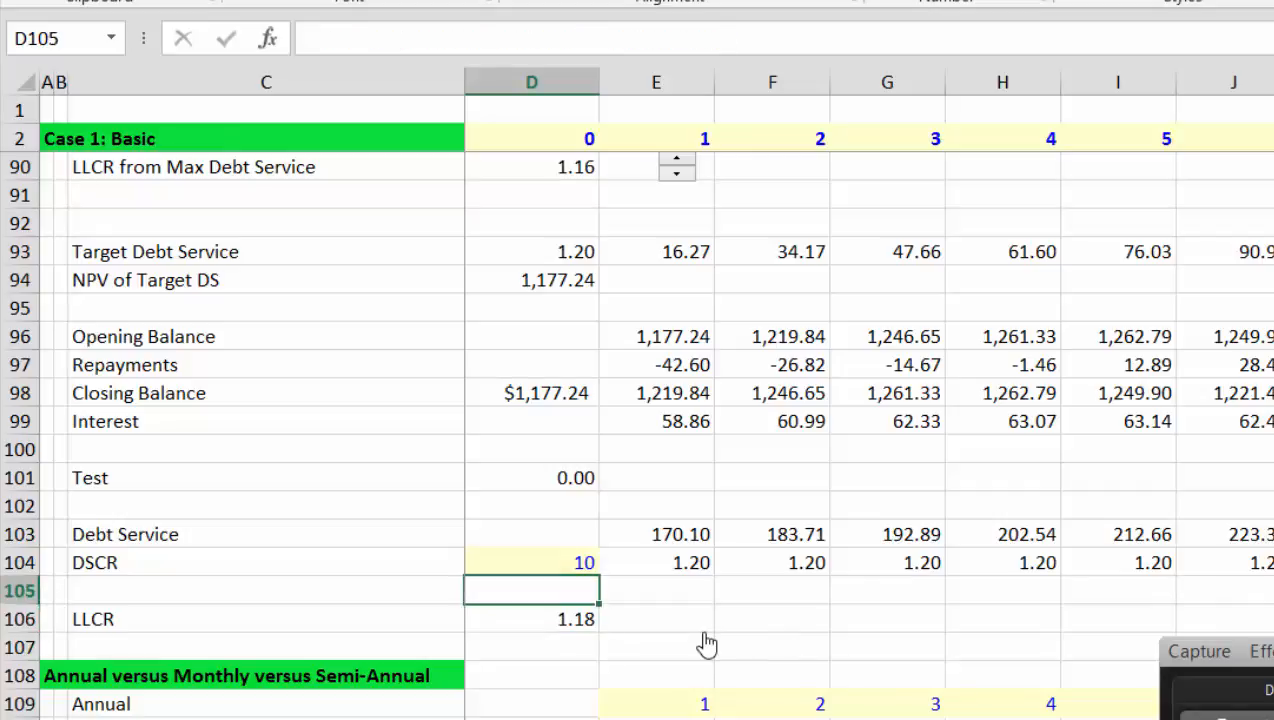
{"action": "key", "text": "shift+space"}
{"action": "key", "text": "ctrl+shift+equal"}
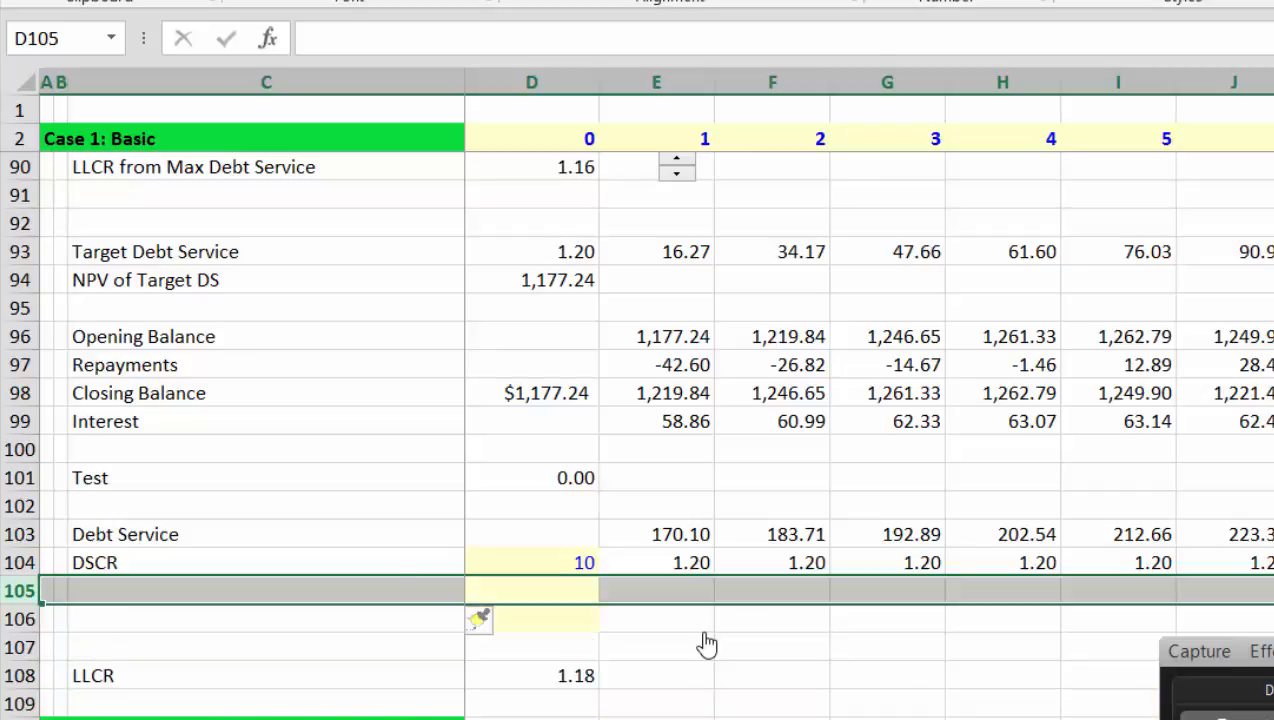
- Label C106 as Debt Cash Flow
{"action": "key", "text": "Down"}
{"action": "key", "text": "Left"}
{"action": "key", "text": "Left"}
{"action": "key", "text": "Right"}
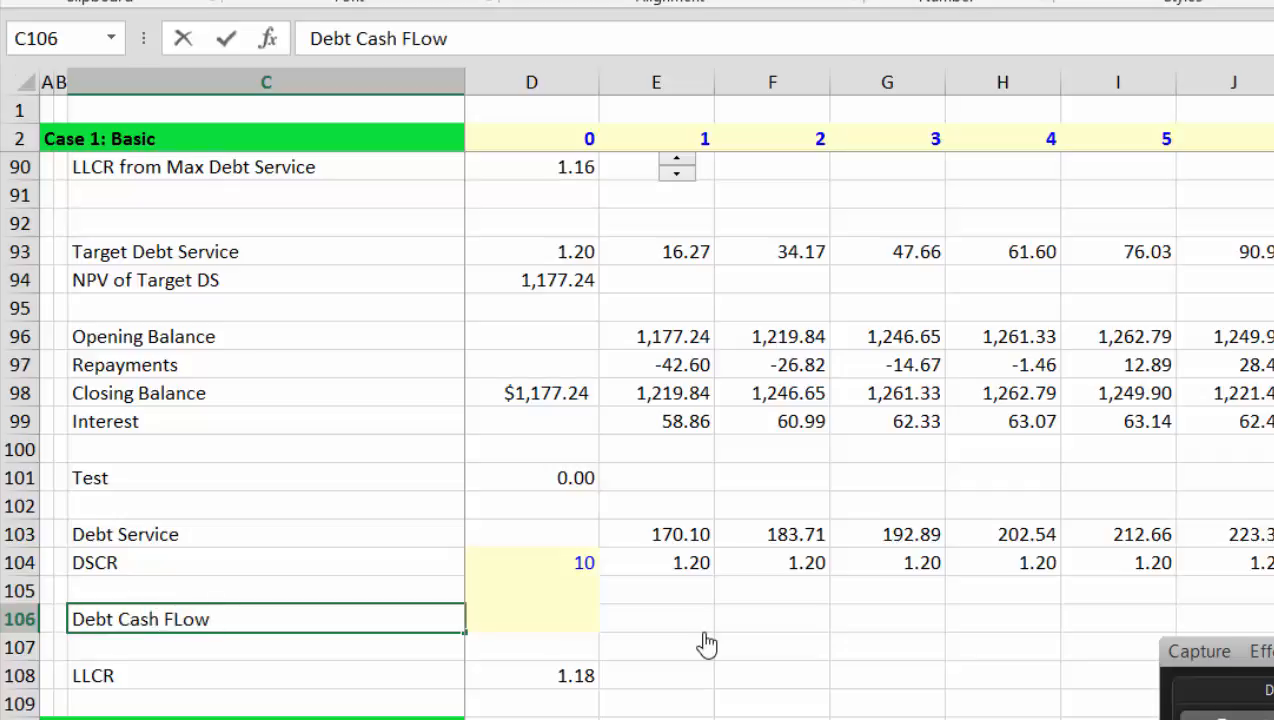
{"action": "type", "text": "Debt Cash FLow"}
{"action": "key", "text": "Return"}
{"action": "key", "text": "Up"}
{"action": "key", "text": "Right"}
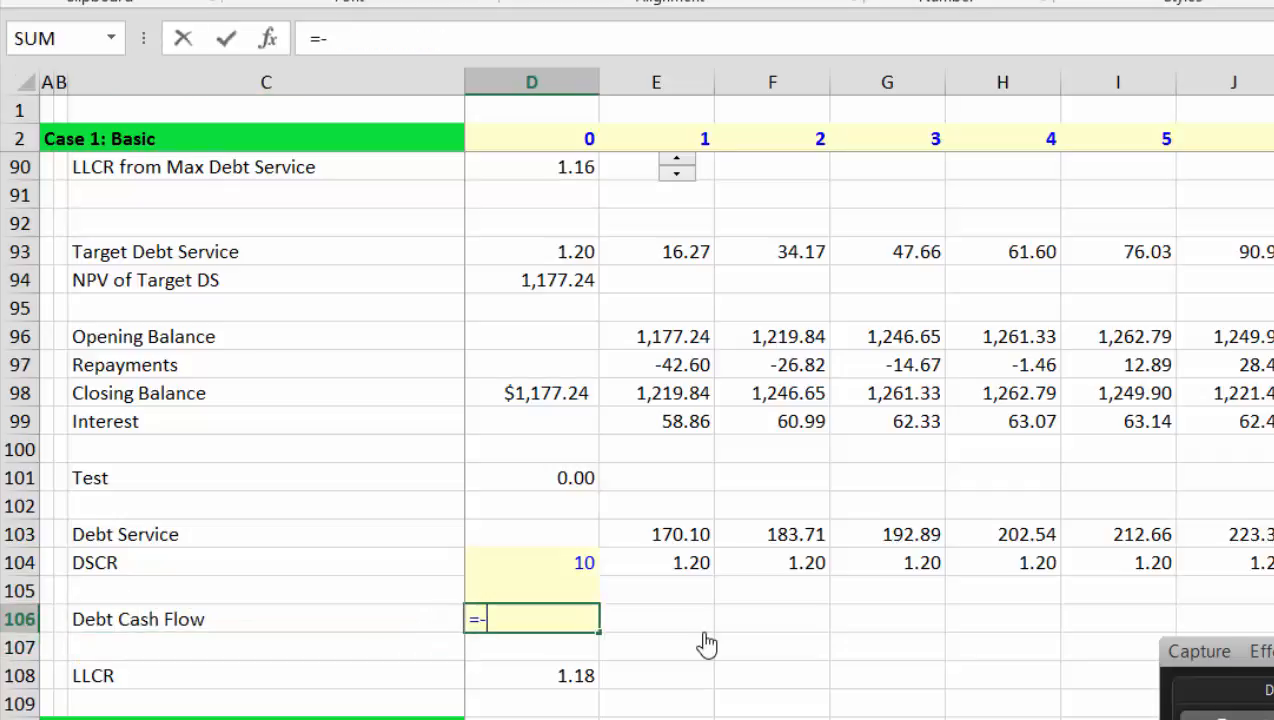
- Start the Debt Cash Flow formula in D106 with the negative of the sculpted debt's Closing Balance in D98, followed by a subtraction
{"action": "type", "text": "=-"}
{"action": "key", "text": "Up"}
{"action": "key", "text": "Up"}
{"action": "key", "text": "Up"}
{"action": "key", "text": "Up"}
{"action": "key", "text": "Up"}
{"action": "key", "text": "Up"}
{"action": "key", "text": "Up"}
{"action": "key", "text": "Up"}
{"action": "key", "text": "Up"}
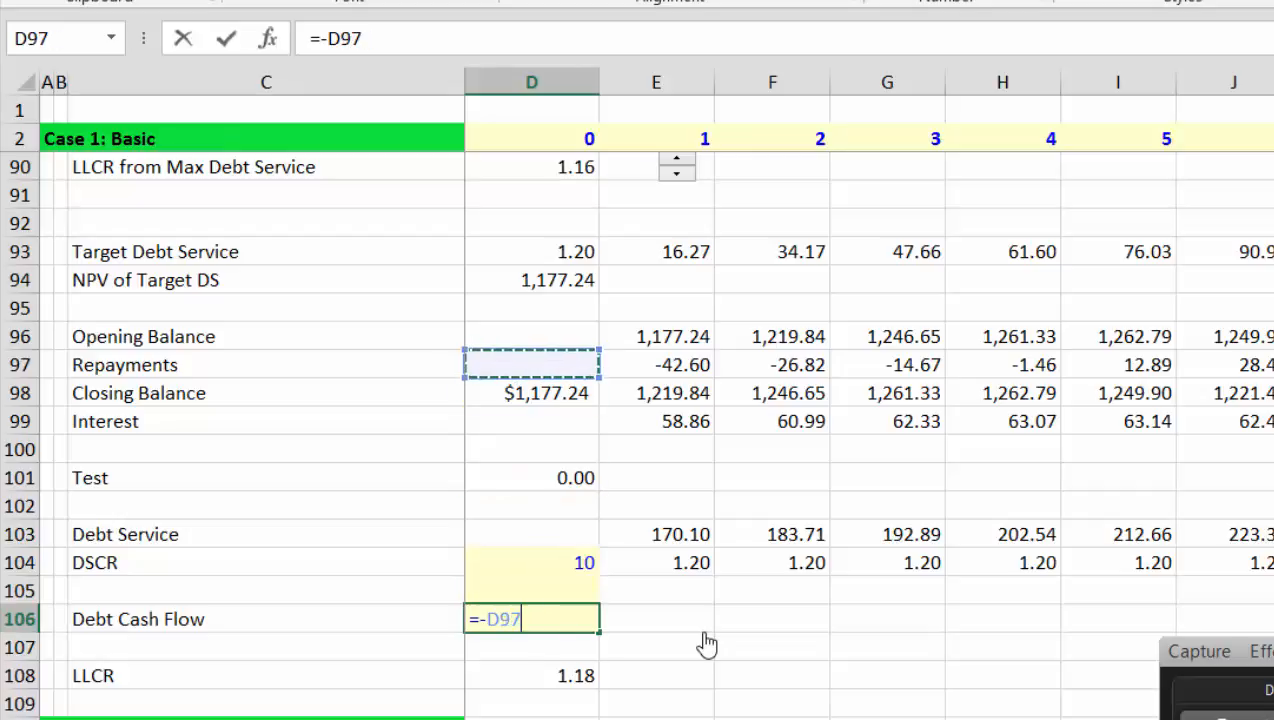
{"action": "key", "text": "Down"}
{"action": "type", "text": "-"}
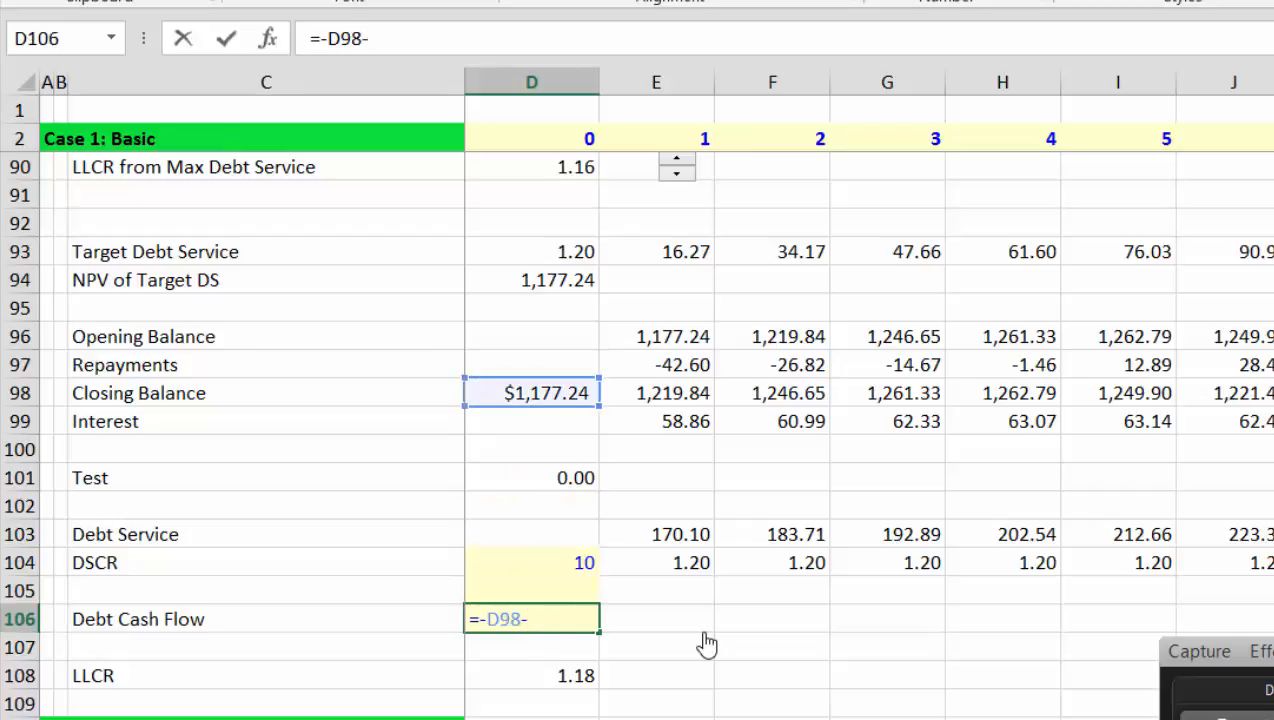
- Subtract the initial Closing Balances of Debt Issue 1 in D71 and Debt Issue 2 in D77, completing the formula in D106
{"action": "key", "text": "Up"}
{"action": "key", "text": "Up"}
{"action": "key", "text": "Up"}
{"action": "key", "text": "Up"}
{"action": "key", "text": "Up"}
{"action": "key", "text": "Up"}
{"action": "key", "text": "Up"}
{"action": "key", "text": "Up"}
{"action": "key", "text": "Up"}
{"action": "key", "text": "Up"}
{"action": "key", "text": "Up"}
{"action": "key", "text": "Up"}
{"action": "key", "text": "Up"}
{"action": "key", "text": "Up"}
{"action": "key", "text": "Up"}
{"action": "key", "text": "Up"}
{"action": "key", "text": "Up"}
{"action": "key", "text": "Up"}
{"action": "key", "text": "Up"}
{"action": "key", "text": "Up"}
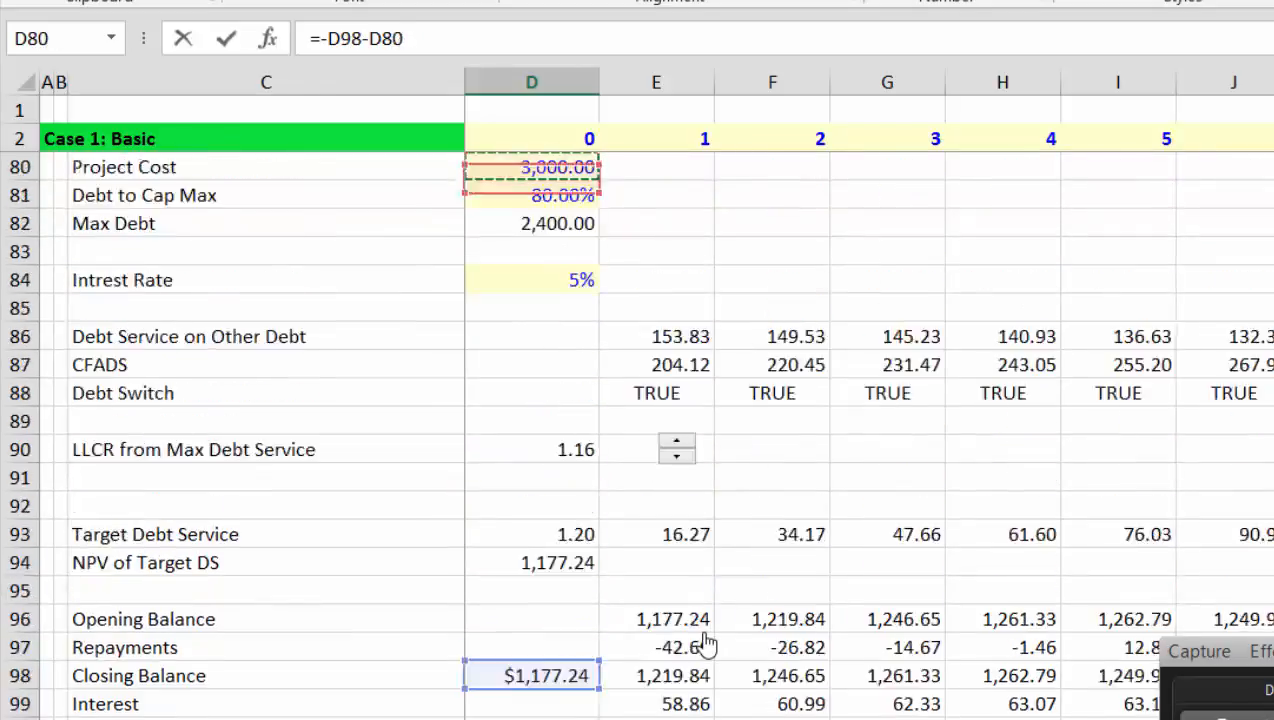
{"action": "key", "text": "Up"}
{"action": "key", "text": "Up"}
{"action": "key", "text": "Up"}
{"action": "key", "text": "Up"}
{"action": "key", "text": "Up"}
{"action": "key", "text": "Up"}
{"action": "key", "text": "Up"}
{"action": "key", "text": "Up"}
{"action": "key", "text": "Up"}
{"action": "key", "text": "Up"}
{"action": "key", "text": "Down"}
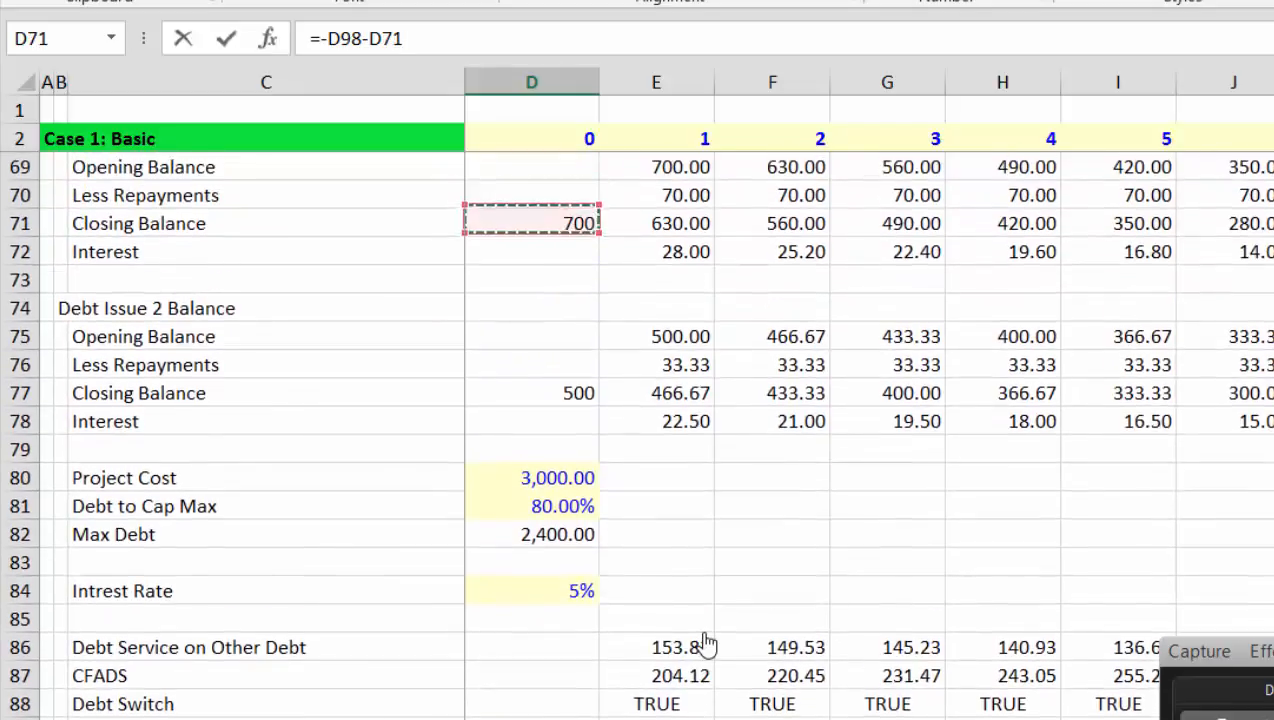
{"action": "type", "text": "-"}
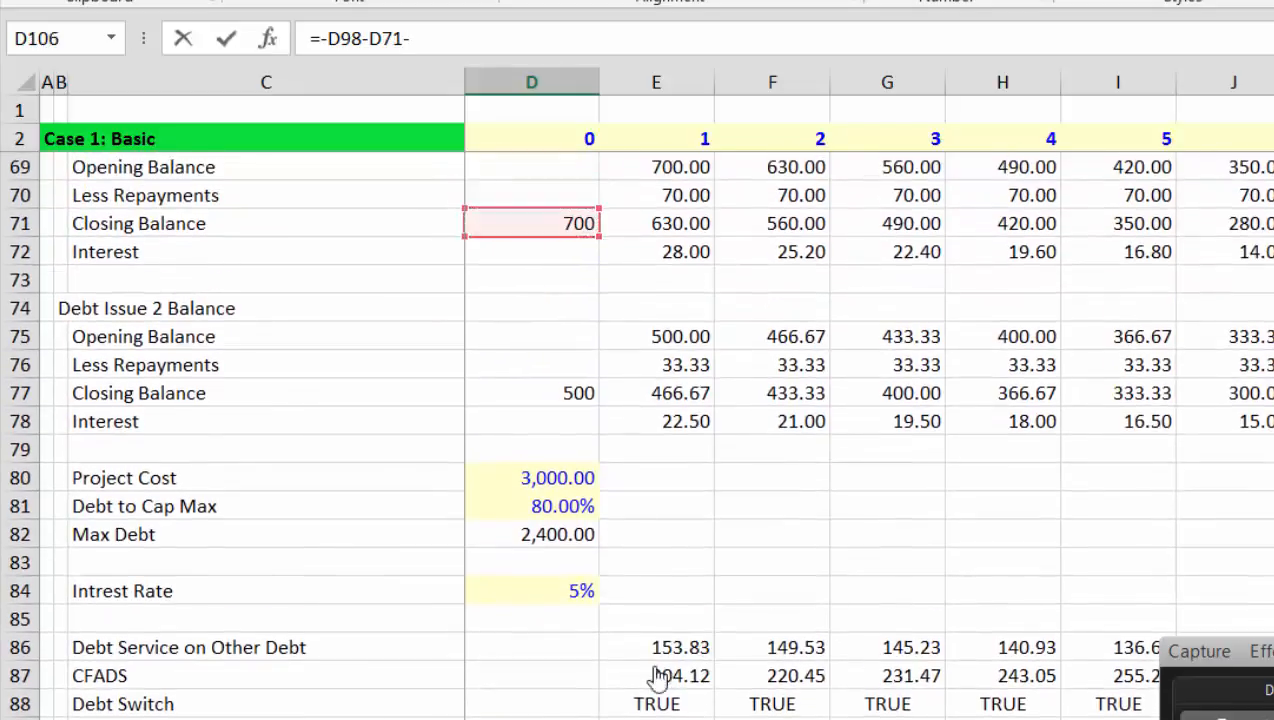
{"action": "left_click", "coordinate": [521, 401]}
{"action": "key", "text": "Return"}
{"action": "key", "text": "Up"}
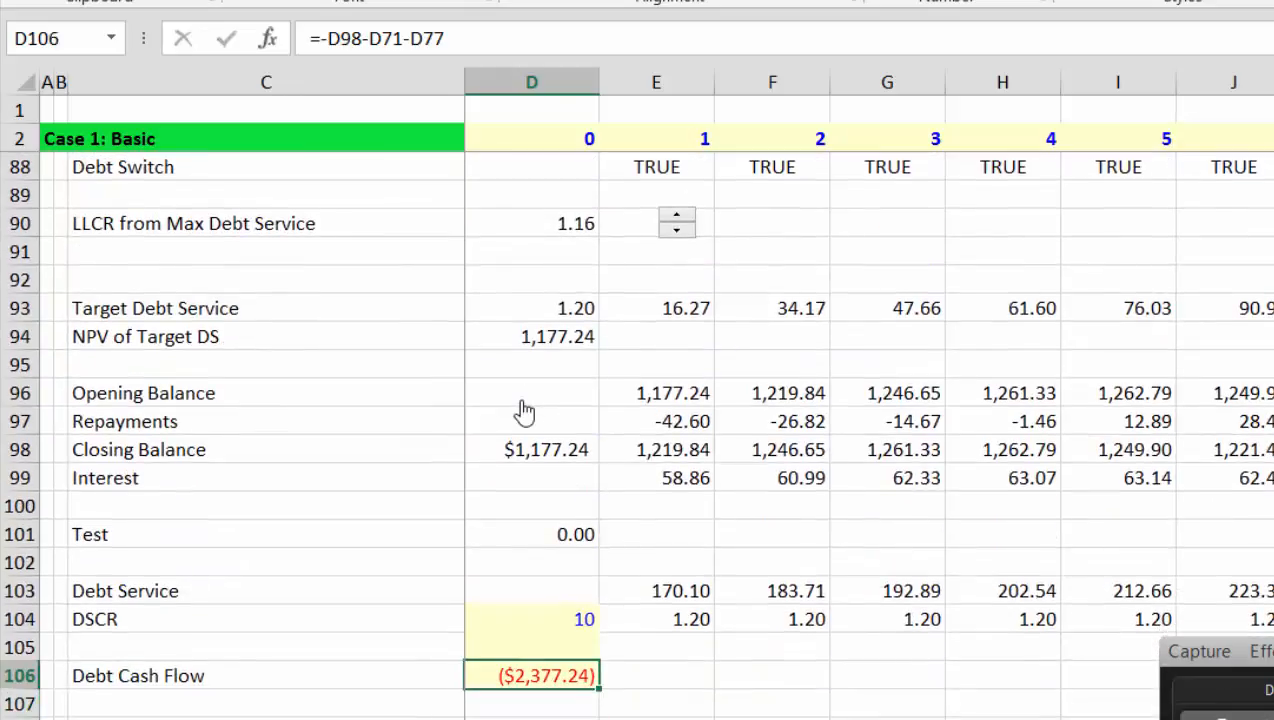
- Enter the first-period Debt Cash Flow in E106 as the sum of Debt Service E103 and Debt Service on Other Debt E86
{"action": "key", "text": "Right"}
{"action": "type", "text": "="}
{"action": "key", "text": "Up"}
{"action": "key", "text": "Up"}
{"action": "key", "text": "Up"}
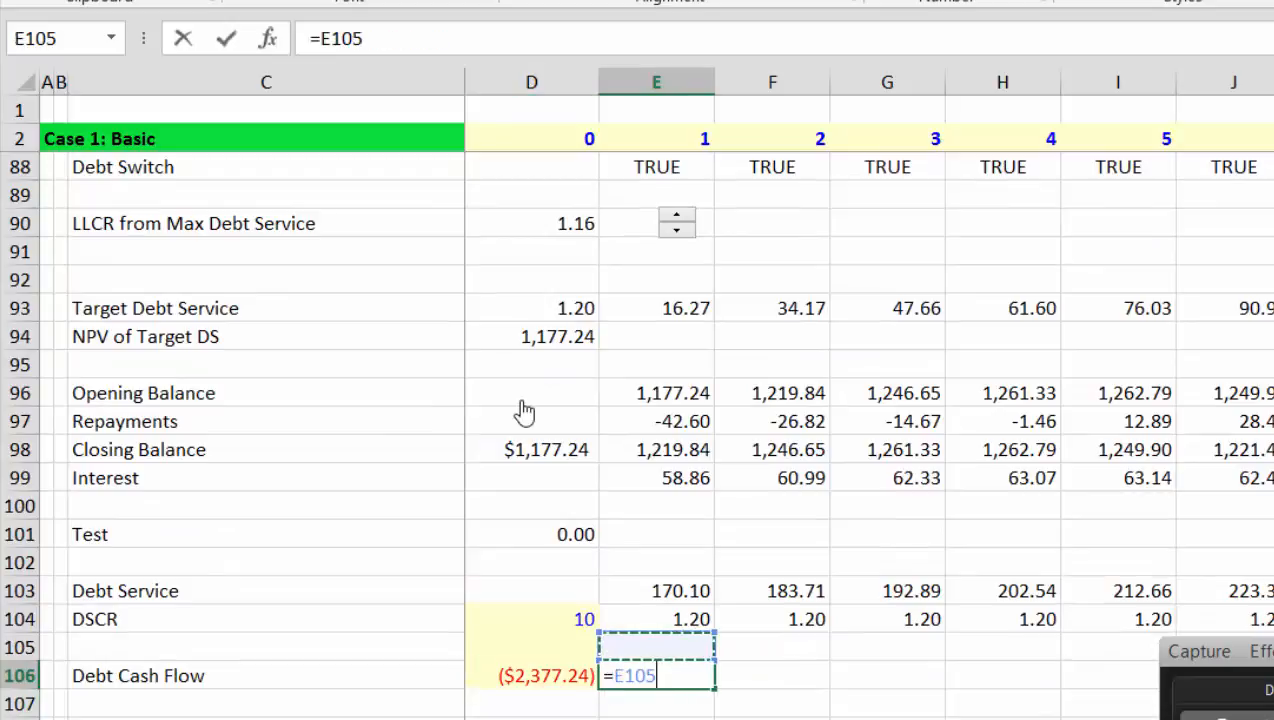
{"action": "type", "text": "+"}
{"action": "key", "text": "Up"}
{"action": "key", "text": "Up"}
{"action": "key", "text": "Up"}
{"action": "key", "text": "Up"}
{"action": "key", "text": "Up"}
{"action": "key", "text": "Up"}
{"action": "key", "text": "Up"}
{"action": "key", "text": "Up"}
{"action": "key", "text": "Up"}
{"action": "key", "text": "Up"}
{"action": "key", "text": "Up"}
{"action": "key", "text": "Up"}
{"action": "key", "text": "Up"}
{"action": "key", "text": "Up"}
{"action": "key", "text": "Up"}
{"action": "key", "text": "Up"}
{"action": "key", "text": "Up"}
{"action": "key", "text": "Up"}
{"action": "key", "text": "Up"}
{"action": "key", "text": "Up"}
{"action": "key", "text": "Up"}
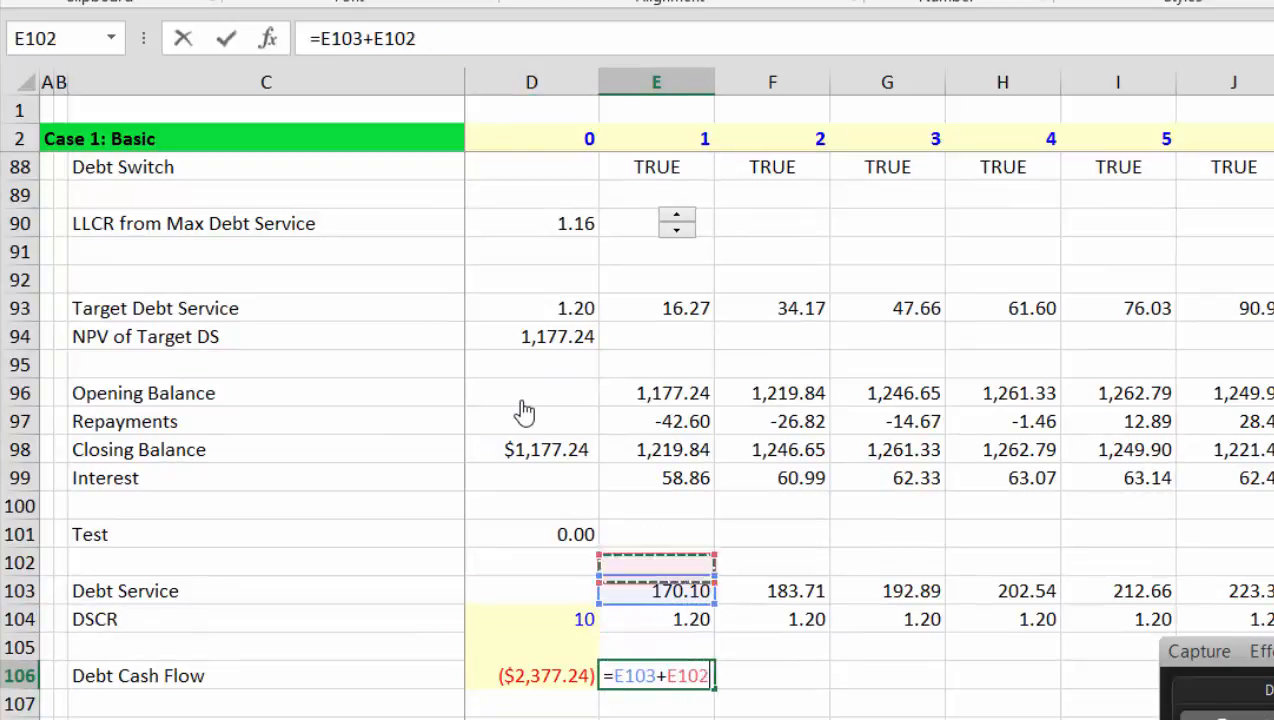
{"action": "key", "text": "Down"}
{"action": "key", "text": "Down"}
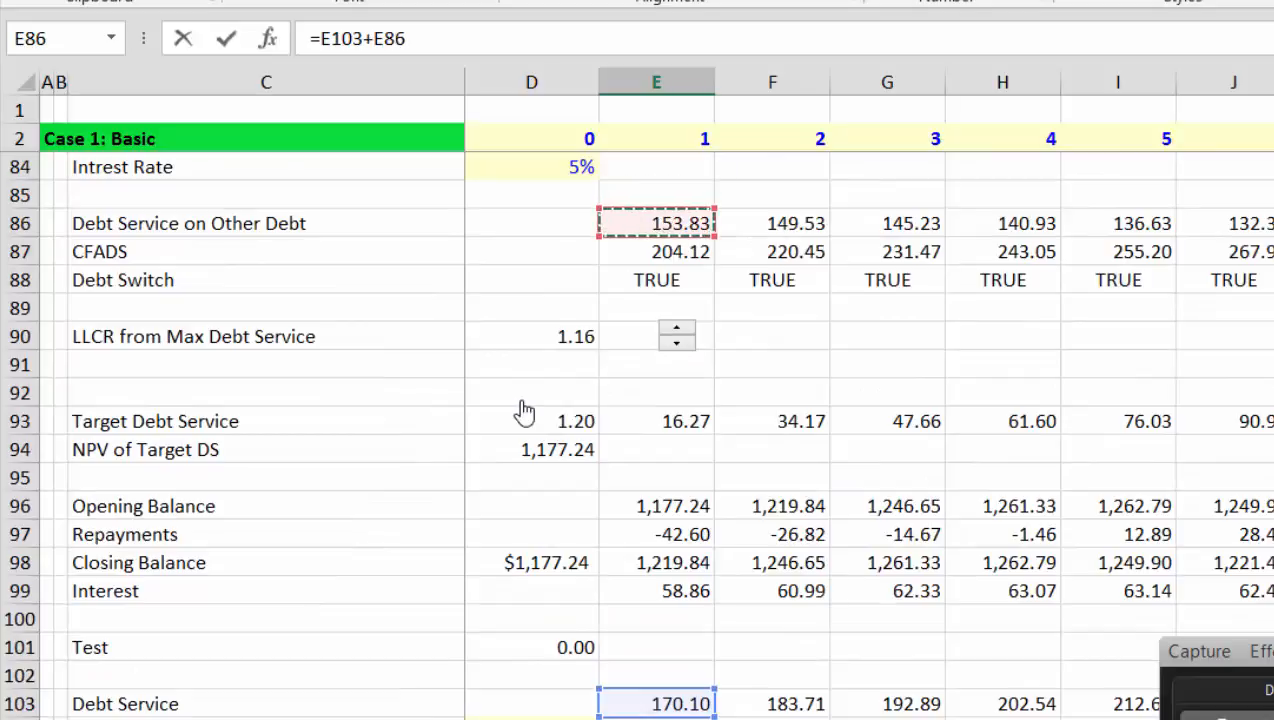
{"action": "key", "text": "Return"}
- Copy the E106 Debt Cash Flow formula across the remaining periods of row 106
{"action": "key", "text": "Up"}
{"action": "key", "text": "ctrl+shift+Right"}
{"action": "key", "text": "ctrl+r"}
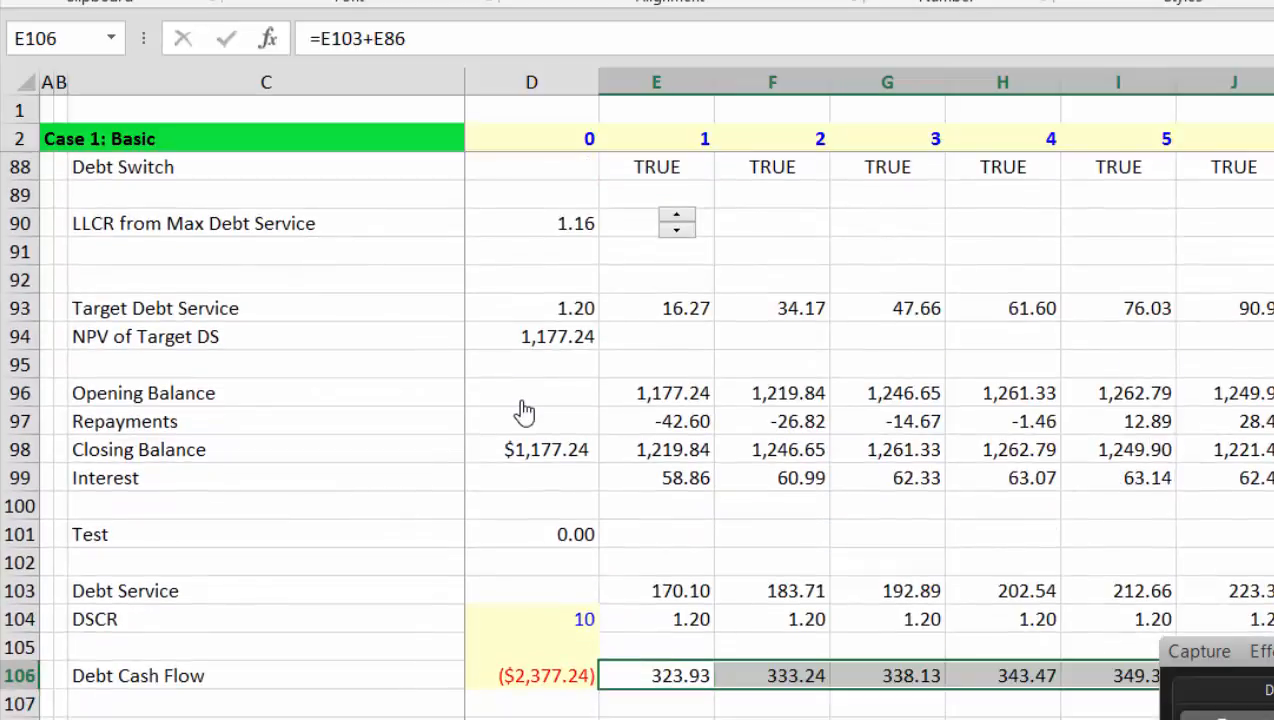
- Insert a new row 107 directly below Debt Cash Flow and label C107 as Debt IRR
{"action": "key", "text": "Down"}
{"action": "key", "text": "Left"}
{"action": "key", "text": "Left"}
{"action": "key", "text": "Left"}
{"action": "key", "text": "shift+space"}
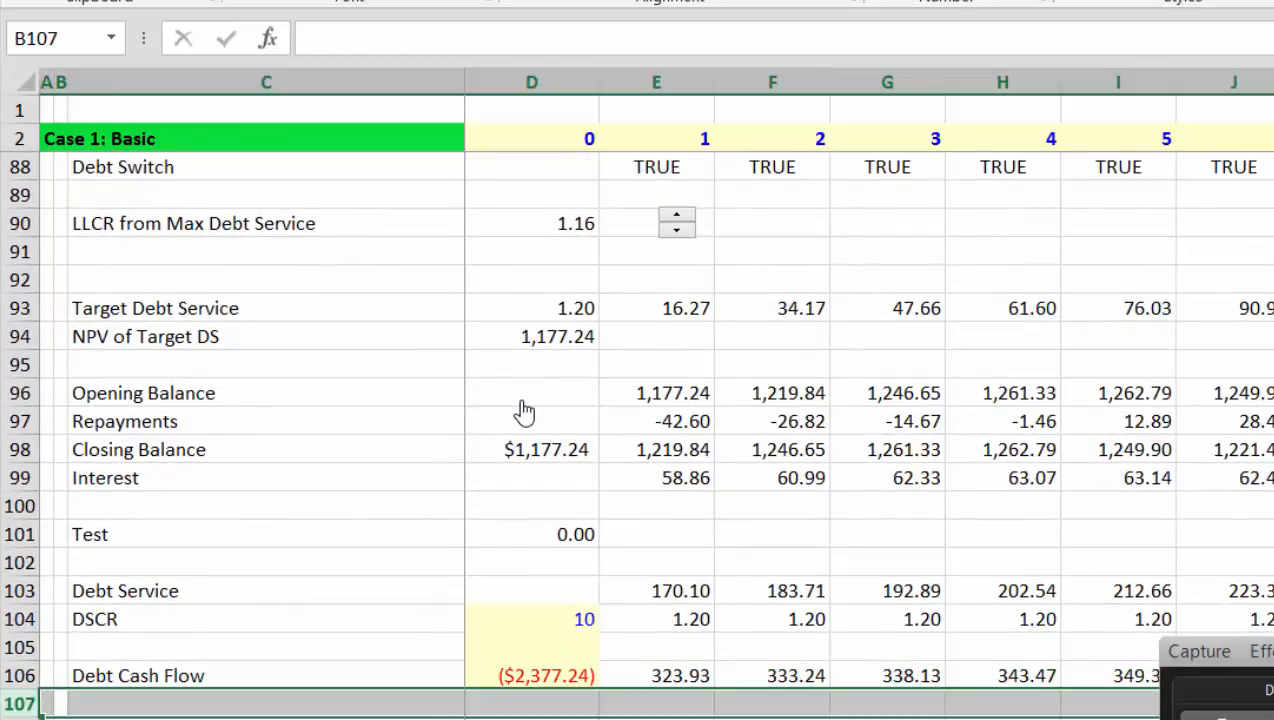
{"action": "key", "text": "Right"}
{"action": "type", "text": "D"}
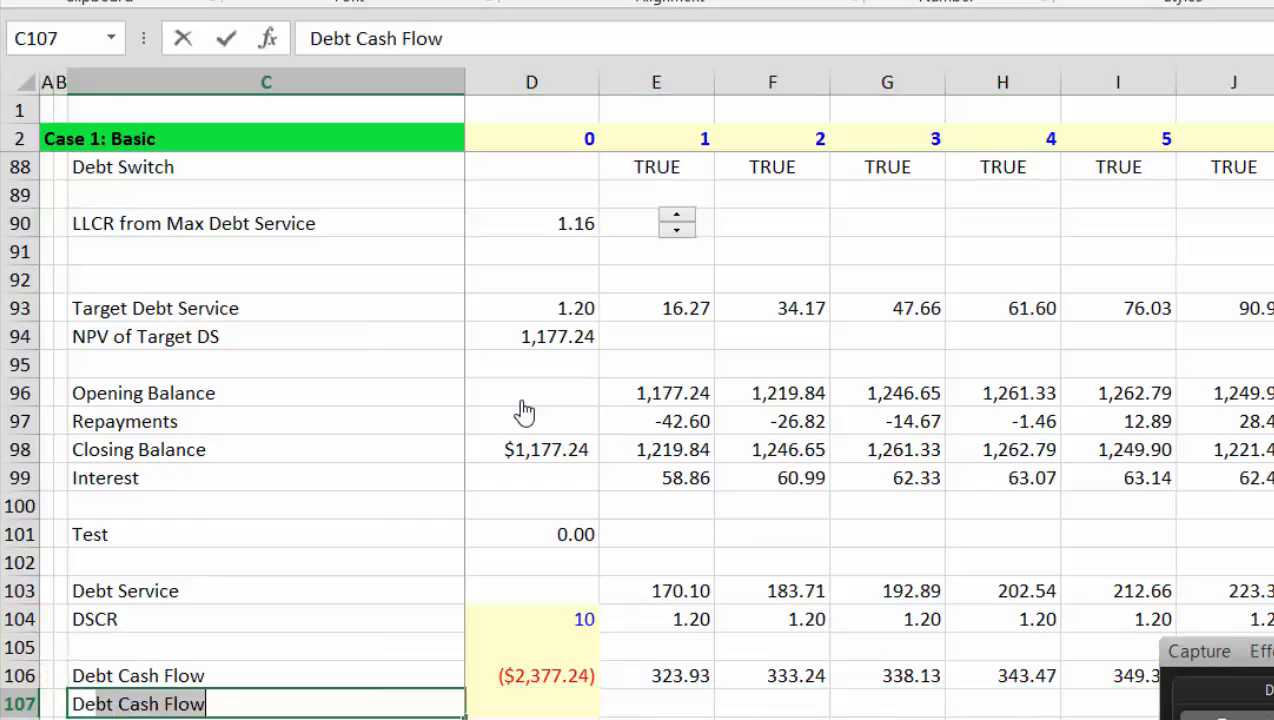
{"action": "type", "text": "ebt IRR"}
{"action": "key", "text": "Return"}
{"action": "key", "text": "Up"}
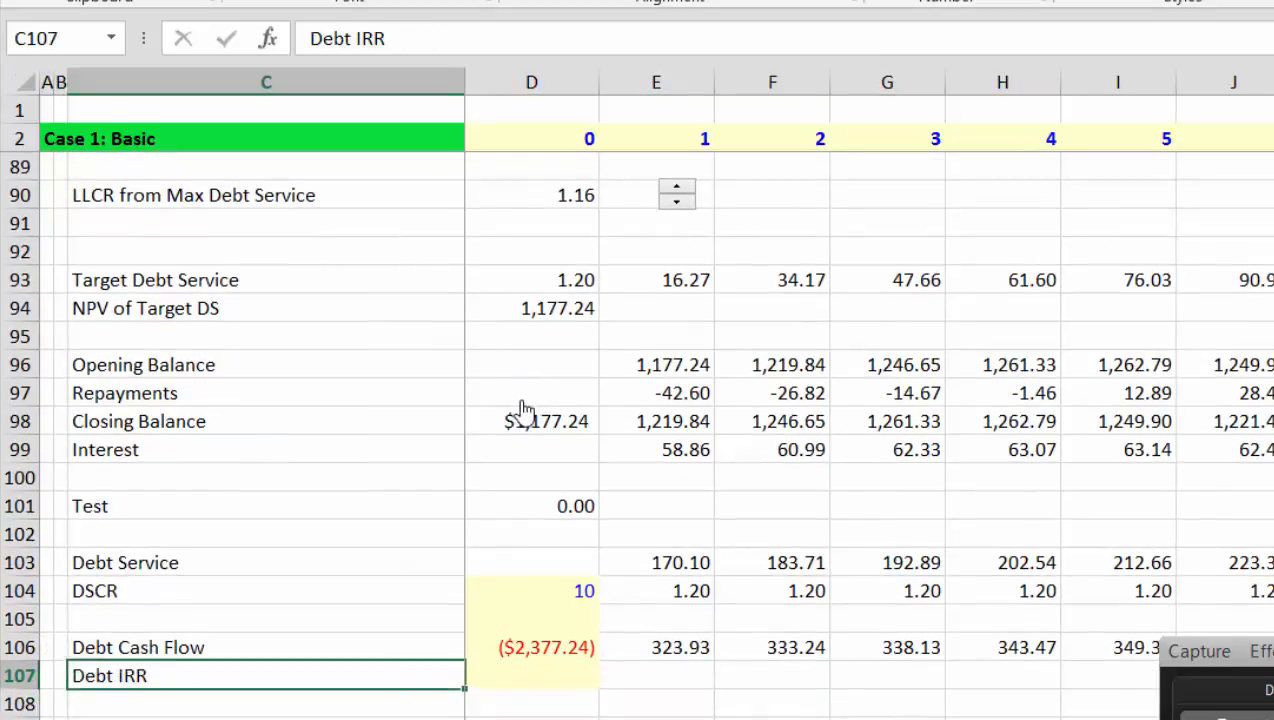
- Calculate the Debt IRR in D107 with the IRR function over Debt Cash Flow row 106, and format it as a percentage with two decimals
{"action": "key", "text": "Right"}
{"action": "type", "text": "=ir"}
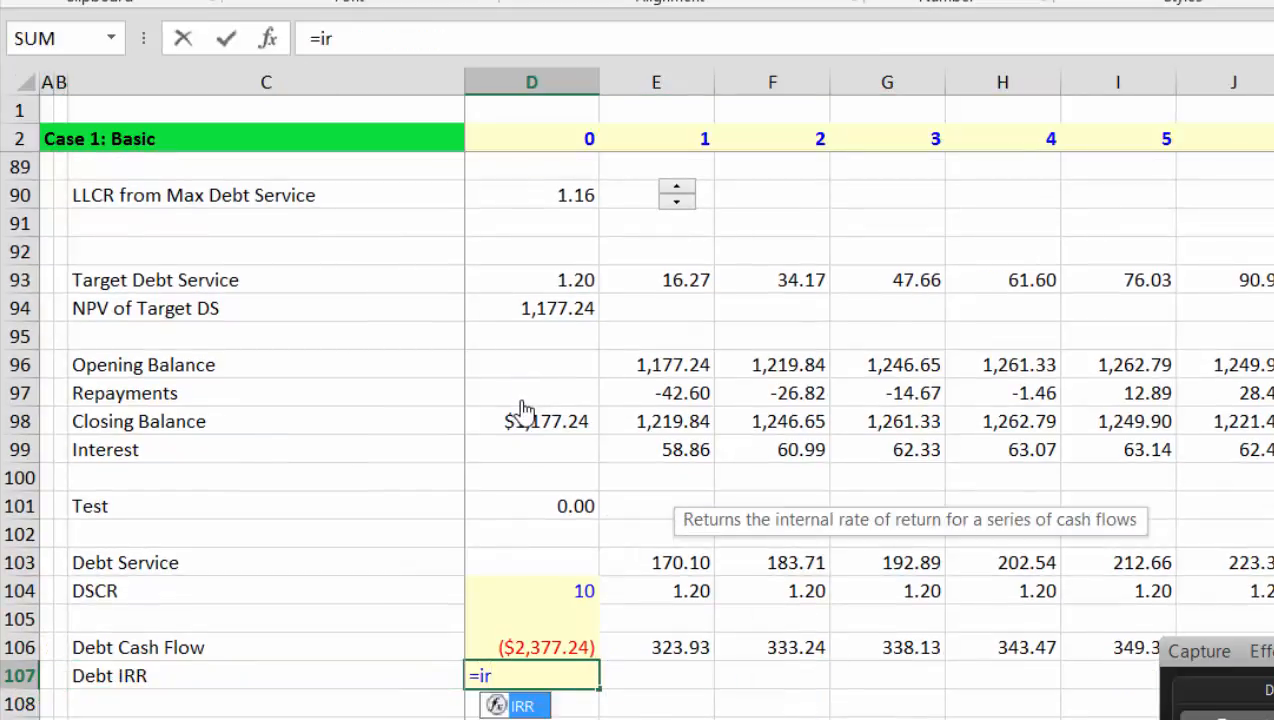
{"action": "type", "text": "r("}
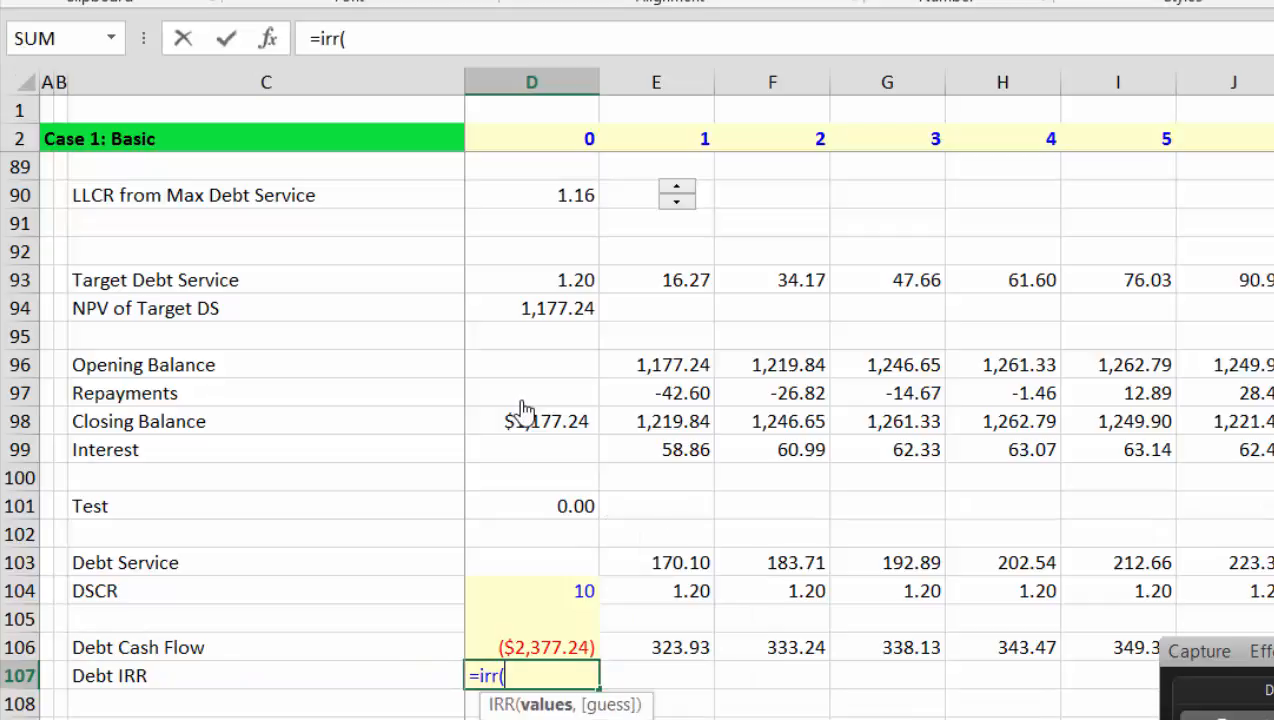
{"action": "key", "text": "Up"}
{"action": "key", "text": "shift+space"}
{"action": "key", "text": "Return"}
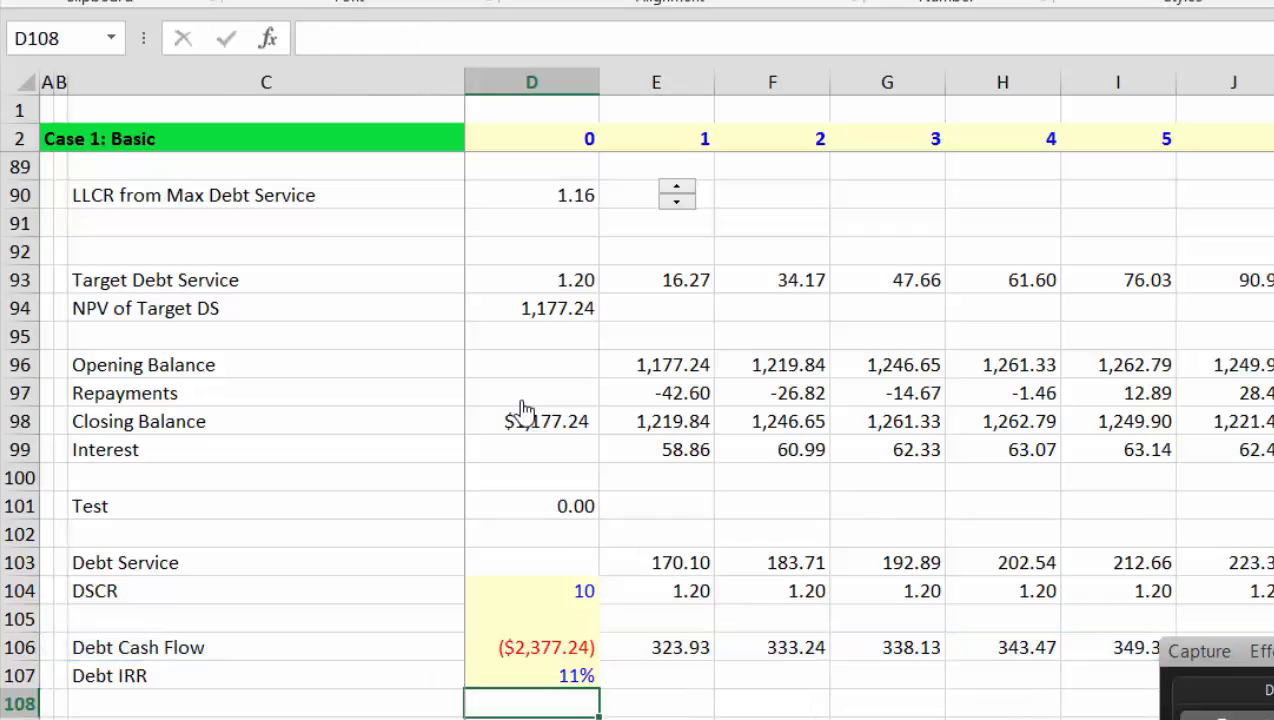
{"action": "key", "text": "Up"}
{"action": "key", "text": "Down"}
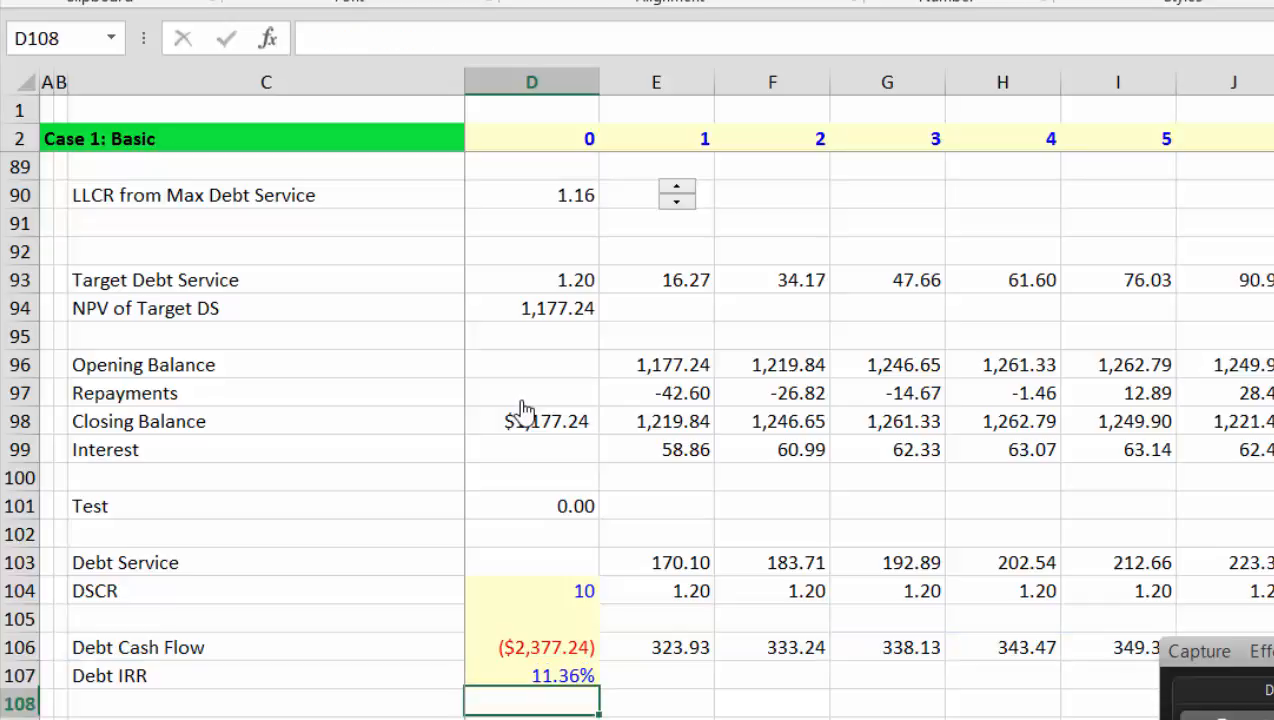
- Review the LLCR formula in D109 and the initial Debt Cash Flow formula in D106
{"action": "key", "text": "Down"}
{"action": "key", "text": "Down"}
{"action": "key", "text": "Up"}
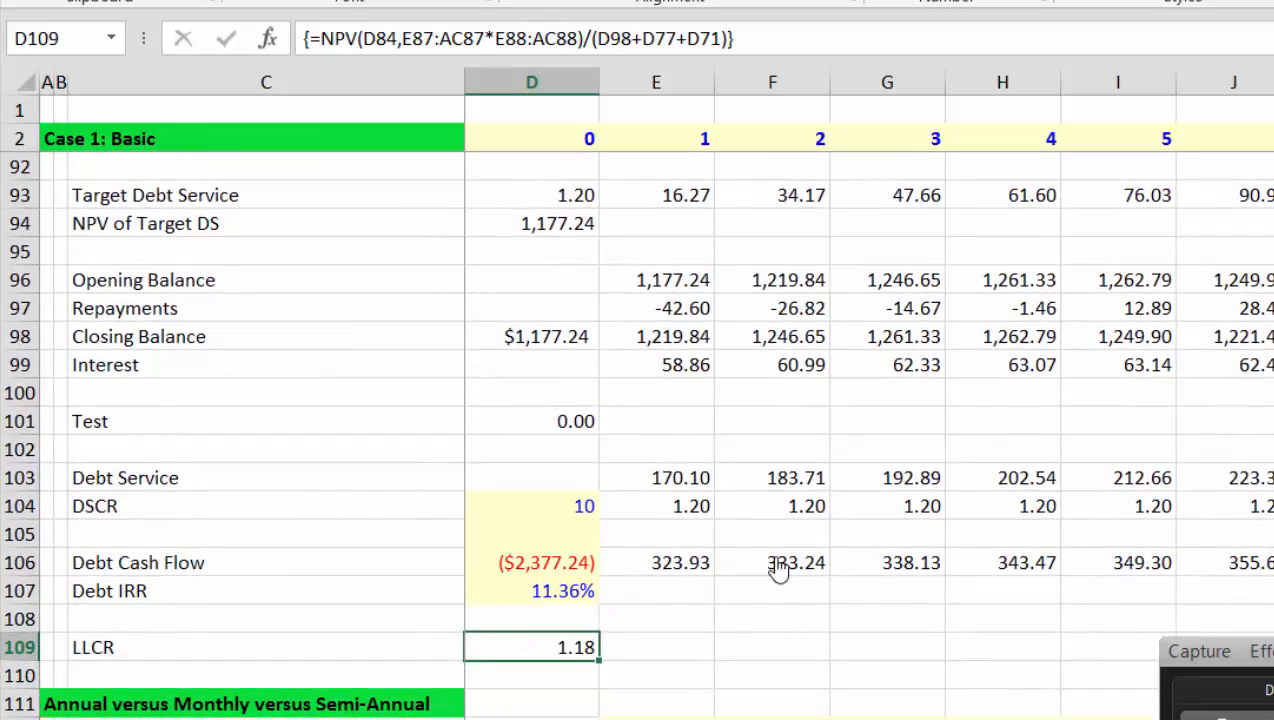
{"action": "key", "text": "Up"}
{"action": "key", "text": "Up"}
{"action": "key", "text": "Up"}
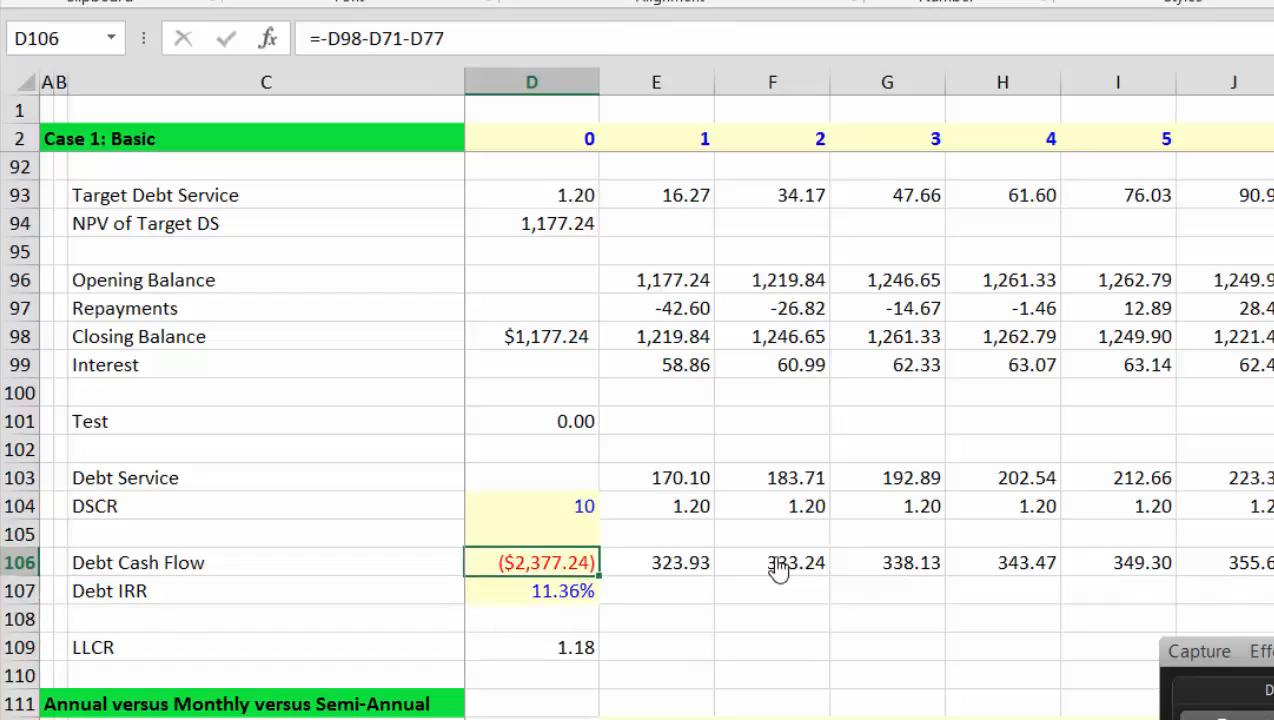
- Examine the amounts, rates and tenors of the three debt issues at the start of Case 3
{"action": "key", "text": "Up"}
{"action": "key", "text": "Up"}
{"action": "key", "text": "Up"}
{"action": "key", "text": "Up"}
{"action": "key", "text": "Up"}
{"action": "key", "text": "Up"}
{"action": "key", "text": "Up"}
{"action": "key", "text": "Up"}
{"action": "key", "text": "Up"}
{"action": "key", "text": "Up"}
{"action": "key", "text": "Up"}
{"action": "key", "text": "Up"}
{"action": "key", "text": "Up"}
{"action": "key", "text": "Up"}
{"action": "key", "text": "Up"}
{"action": "key", "text": "Up"}
{"action": "key", "text": "Up"}
{"action": "key", "text": "Up"}
{"action": "key", "text": "Up"}
{"action": "key", "text": "Up"}
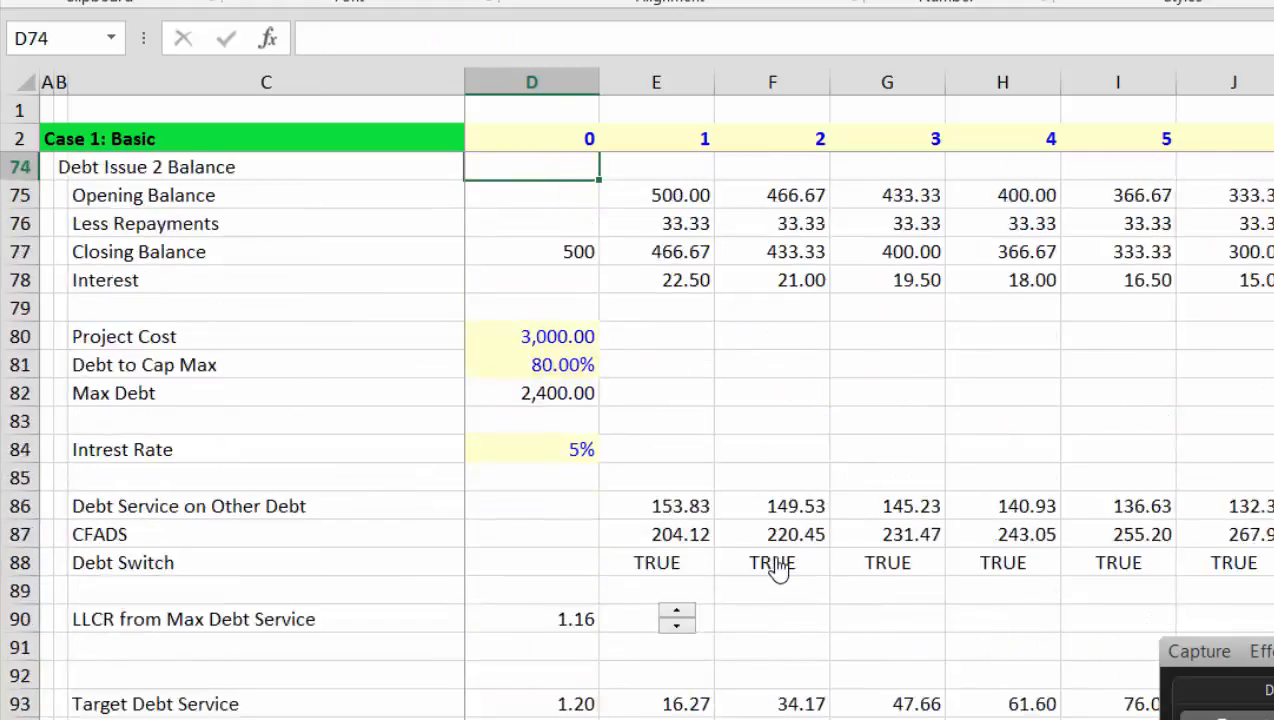
{"action": "key", "text": "Up"}
{"action": "key", "text": "Up"}
{"action": "key", "text": "Up"}
{"action": "key", "text": "Up"}
{"action": "key", "text": "Up"}
{"action": "key", "text": "Up"}
{"action": "key", "text": "Up"}
{"action": "key", "text": "Up"}
{"action": "key", "text": "Down"}
{"action": "key", "text": "Up"}
{"action": "key", "text": "Up"}
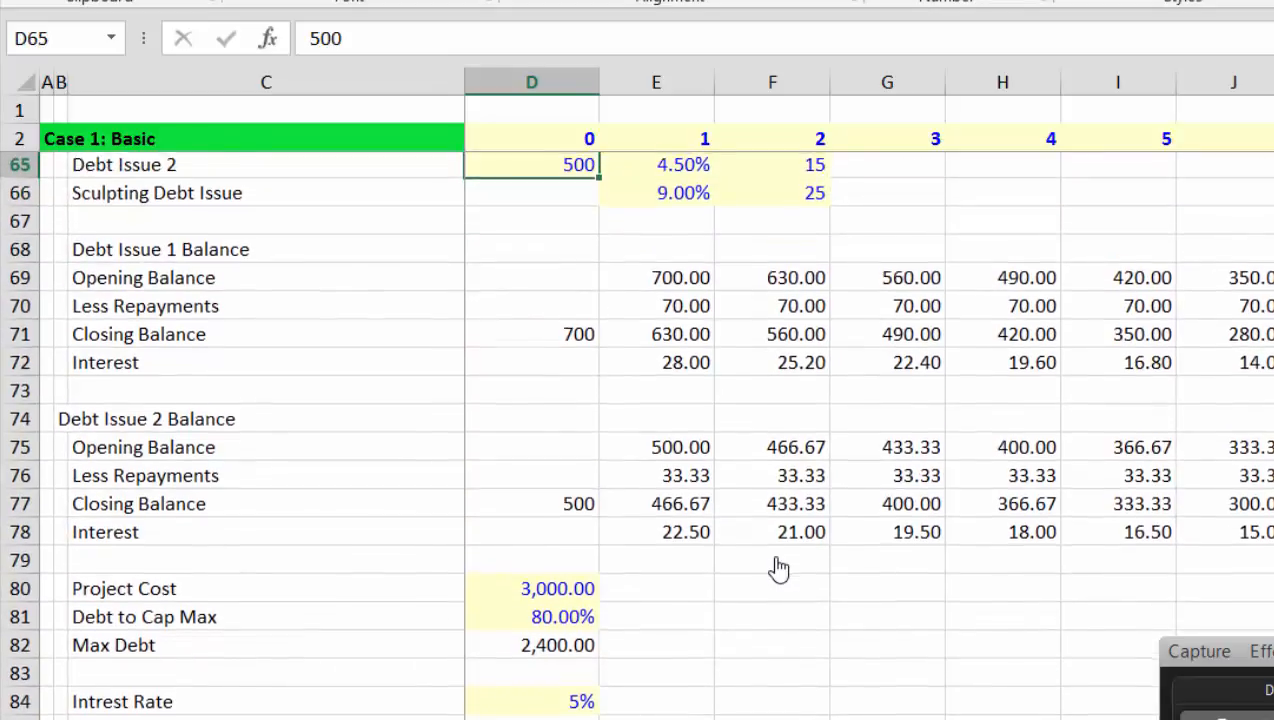
{"action": "key", "text": "Up"}
{"action": "key", "text": "Up"}
{"action": "key", "text": "Up"}
{"action": "key", "text": "Up"}
{"action": "key", "text": "Down"}
{"action": "key", "text": "Down"}
{"action": "key", "text": "Down"}
{"action": "key", "text": "Down"}
{"action": "key", "text": "Down"}
{"action": "key", "text": "Down"}
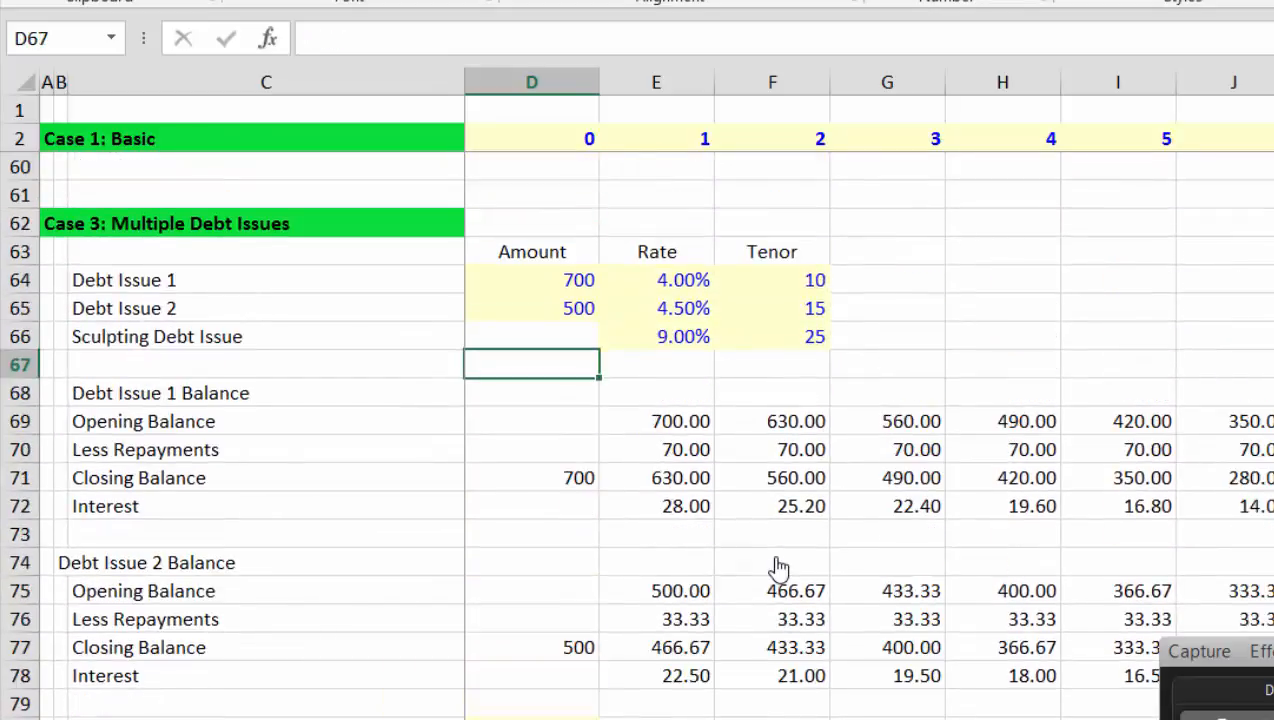
- Inspect the Project Cost, Debt to Cap Max and interest rate inputs in rows 80 to 84
{"action": "key", "text": "Up"}
{"action": "key", "text": "Down"}
{"action": "key", "text": "Down"}
{"action": "key", "text": "Down"}
{"action": "key", "text": "Down"}
{"action": "key", "text": "Down"}
{"action": "key", "text": "Down"}
{"action": "key", "text": "Down"}
{"action": "key", "text": "Down"}
{"action": "key", "text": "Down"}
{"action": "key", "text": "Down"}
{"action": "key", "text": "Down"}
{"action": "key", "text": "Down"}
{"action": "key", "text": "Down"}
{"action": "key", "text": "Down"}
{"action": "key", "text": "Down"}
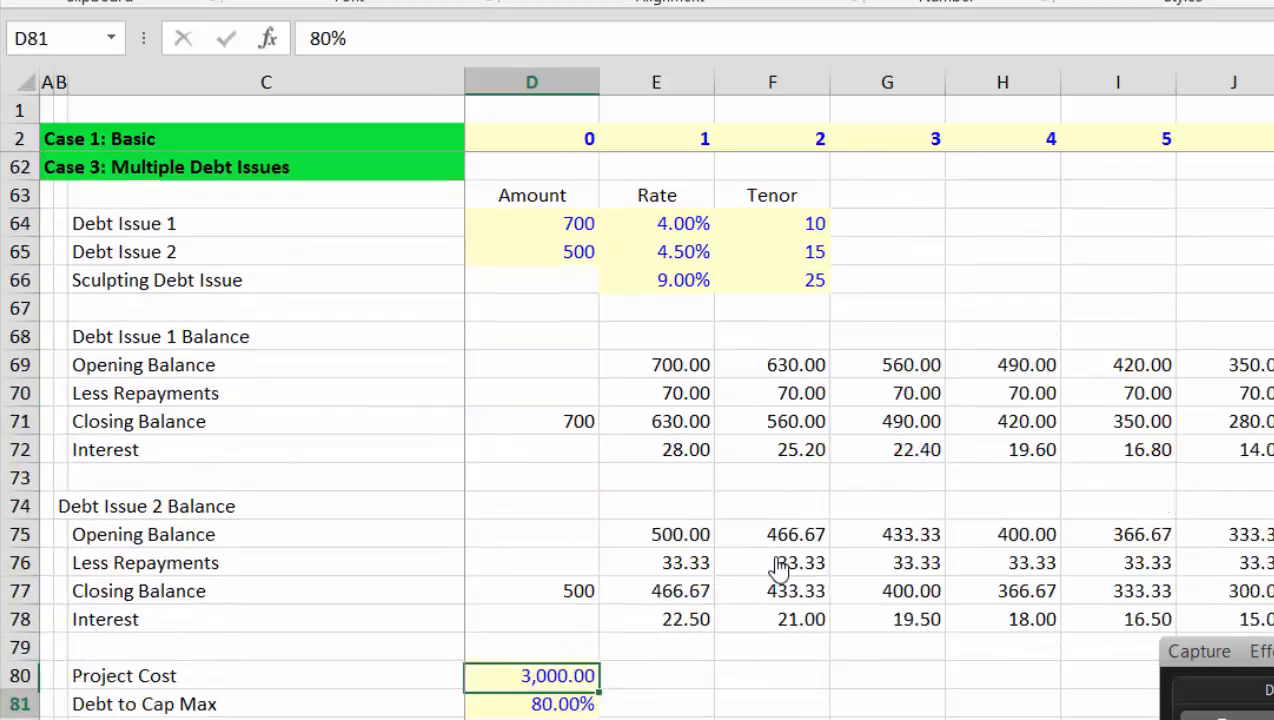
{"action": "key", "text": "Down"}
{"action": "key", "text": "Down"}
{"action": "key", "text": "Down"}
{"action": "key", "text": "Down"}
{"action": "key", "text": "Down"}
{"action": "key", "text": "Down"}
{"action": "key", "text": "Down"}
{"action": "key", "text": "Down"}
{"action": "key", "text": "Up"}
{"action": "key", "text": "Up"}
{"action": "key", "text": "Up"}
{"action": "key", "text": "Up"}
{"action": "key", "text": "Up"}
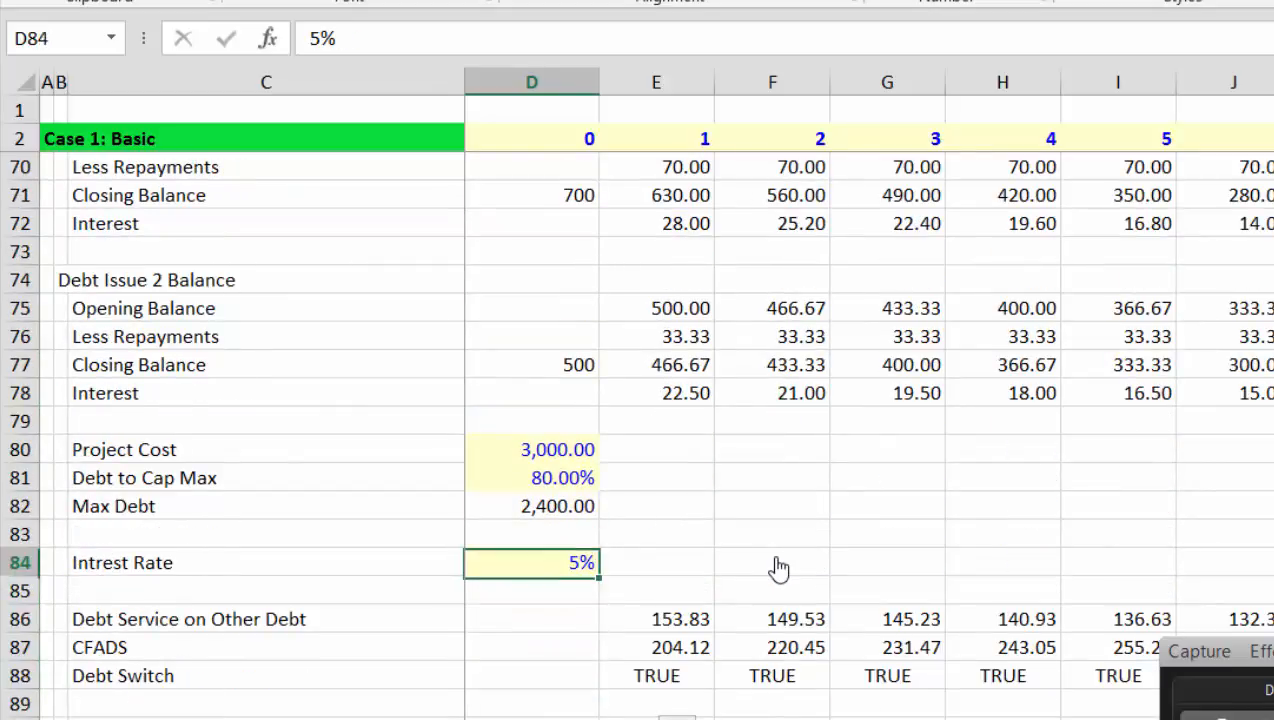
- Check the Sculpting Debt Issue's rate in E66 against the interest rate used in D84
{"action": "key", "text": "Up"}
{"action": "key", "text": "Up"}
{"action": "key", "text": "Up"}
{"action": "key", "text": "Up"}
{"action": "key", "text": "Up"}
{"action": "key", "text": "Up"}
{"action": "key", "text": "Up"}
{"action": "key", "text": "Up"}
{"action": "key", "text": "Up"}
{"action": "key", "text": "Up"}
{"action": "key", "text": "Up"}
{"action": "key", "text": "Up"}
{"action": "key", "text": "Up"}
{"action": "key", "text": "Up"}
{"action": "key", "text": "Up"}
{"action": "key", "text": "Up"}
{"action": "key", "text": "Up"}
{"action": "key", "text": "Up"}
{"action": "key", "text": "Up"}
{"action": "key", "text": "Up"}
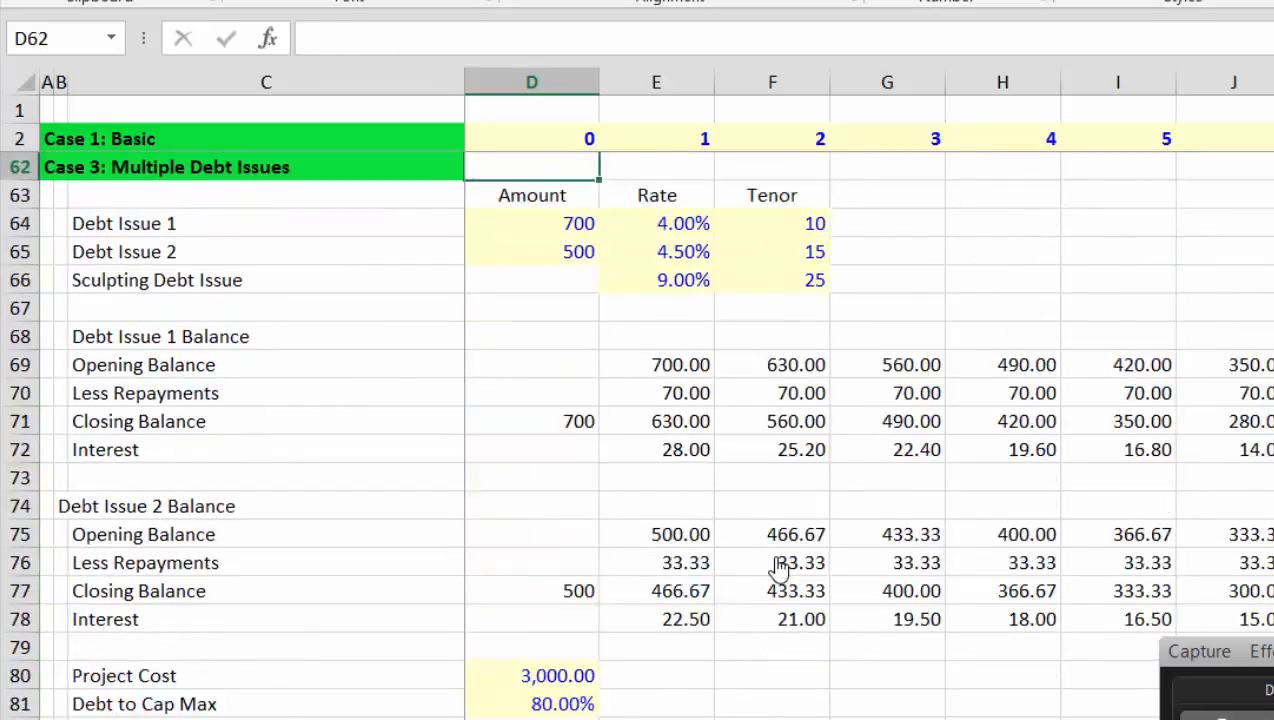
{"action": "key", "text": "Up"}
{"action": "key", "text": "Down"}
{"action": "key", "text": "Down"}
{"action": "key", "text": "Down"}
{"action": "key", "text": "Down"}
{"action": "key", "text": "Down"}
{"action": "key", "text": "Right"}
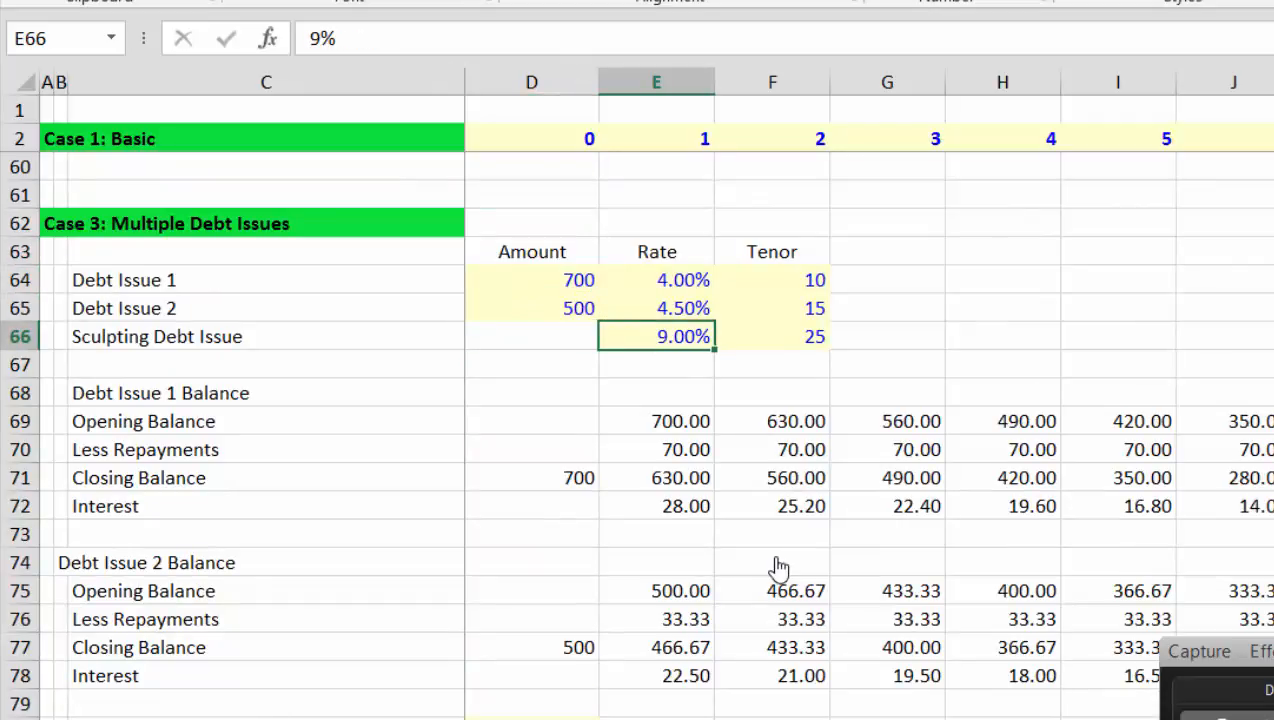
- Set the Sculpting Debt Issue's rate in E66 to 5% and check Debt Issue 2's interest formula in E78
{"action": "type", "text": "5%"}
{"action": "key", "text": "Return"}
{"action": "key", "text": "Down"}
{"action": "key", "text": "Down"}
{"action": "key", "text": "Down"}
{"action": "key", "text": "Down"}
{"action": "key", "text": "Down"}
{"action": "key", "text": "Down"}
{"action": "key", "text": "Down"}
{"action": "key", "text": "Down"}
{"action": "key", "text": "Down"}
{"action": "key", "text": "Down"}
{"action": "key", "text": "Down"}
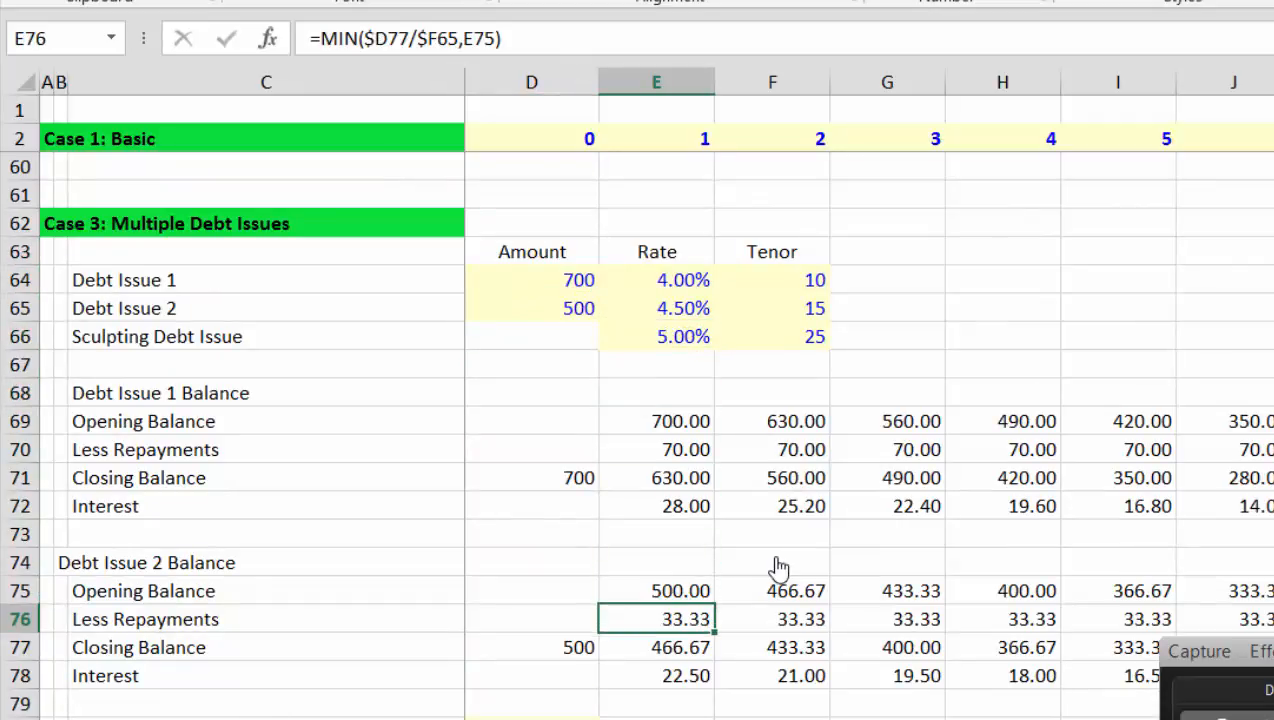
{"action": "key", "text": "F2"}
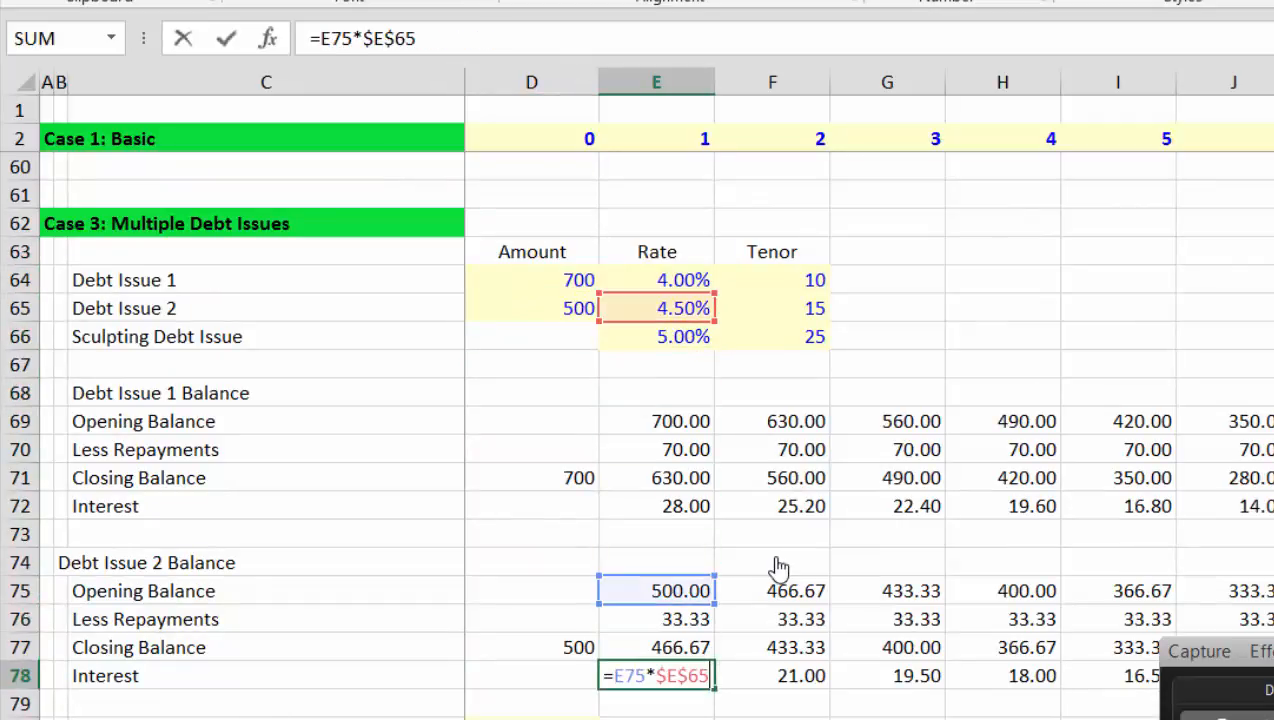
{"action": "key", "text": "Return"}
- Make Case 3's Debt Cash Flow in E106 equal to the Debt Service with =E103 and fill it across the periods
{"action": "key", "text": "Down"}
{"action": "key", "text": "Down"}
{"action": "key", "text": "Down"}
{"action": "key", "text": "Down"}
{"action": "key", "text": "Down"}
{"action": "key", "text": "Down"}
{"action": "key", "text": "Down"}
{"action": "key", "text": "Down"}
{"action": "key", "text": "Down"}
{"action": "key", "text": "Down"}
{"action": "key", "text": "Down"}
{"action": "key", "text": "Down"}
{"action": "key", "text": "Down"}
{"action": "key", "text": "Down"}
{"action": "key", "text": "Down"}
{"action": "key", "text": "Down"}
{"action": "key", "text": "Down"}
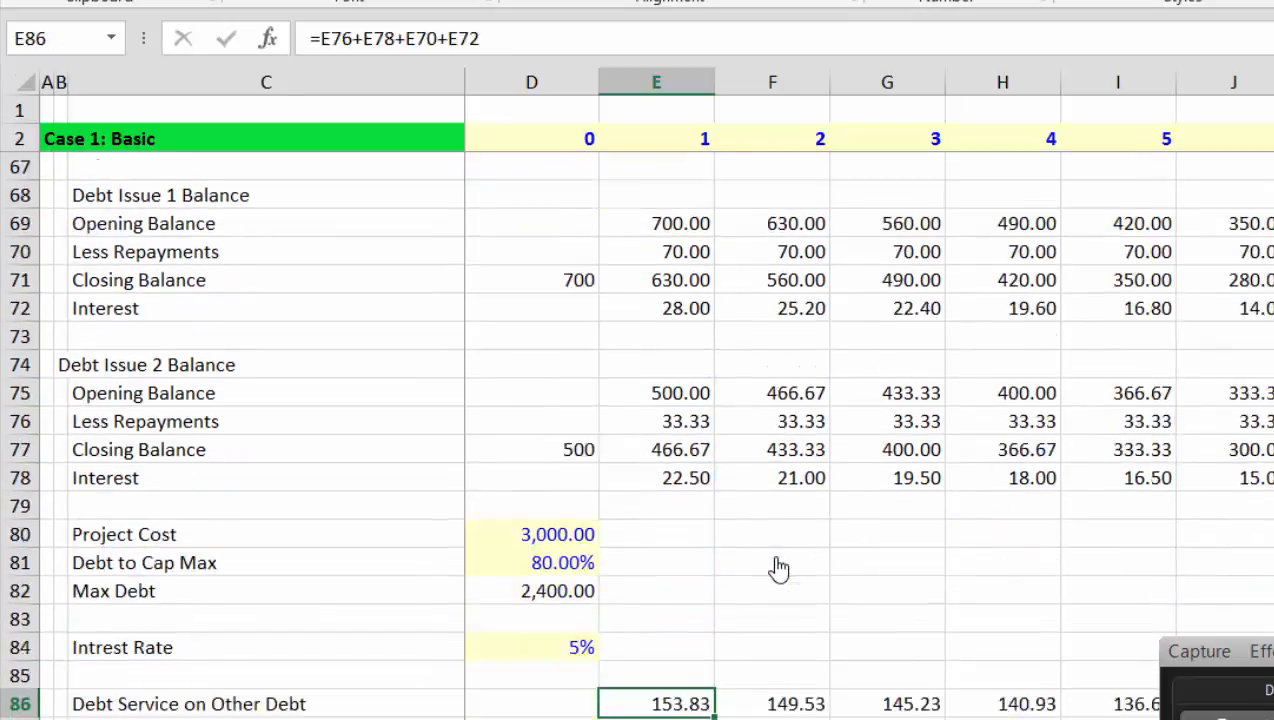
{"action": "key", "text": "Down"}
{"action": "key", "text": "Down"}
{"action": "key", "text": "Down"}
{"action": "key", "text": "Down"}
{"action": "key", "text": "Down"}
{"action": "key", "text": "Down"}
{"action": "key", "text": "Down"}
{"action": "key", "text": "Down"}
{"action": "key", "text": "Down"}
{"action": "key", "text": "Down"}
{"action": "key", "text": "Down"}
{"action": "key", "text": "Down"}
{"action": "key", "text": "Down"}
{"action": "key", "text": "Down"}
{"action": "key", "text": "Down"}
{"action": "key", "text": "Down"}
{"action": "key", "text": "Down"}
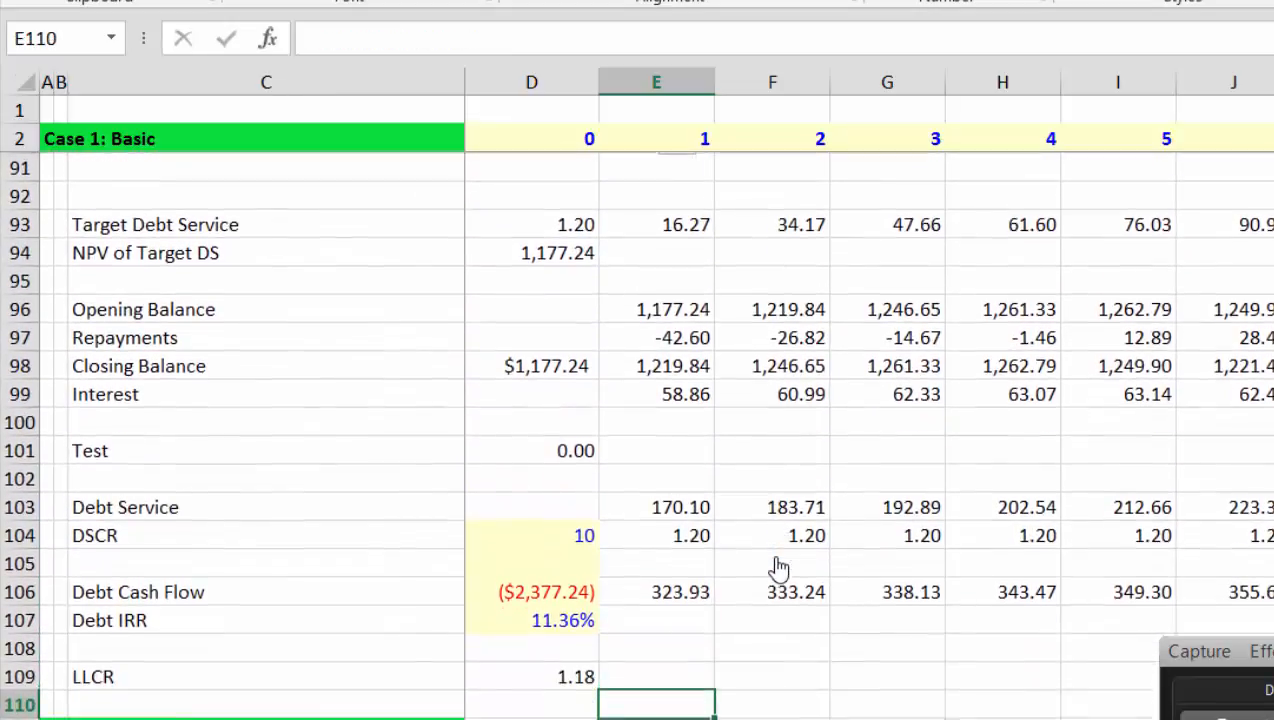
{"action": "key", "text": "Down"}
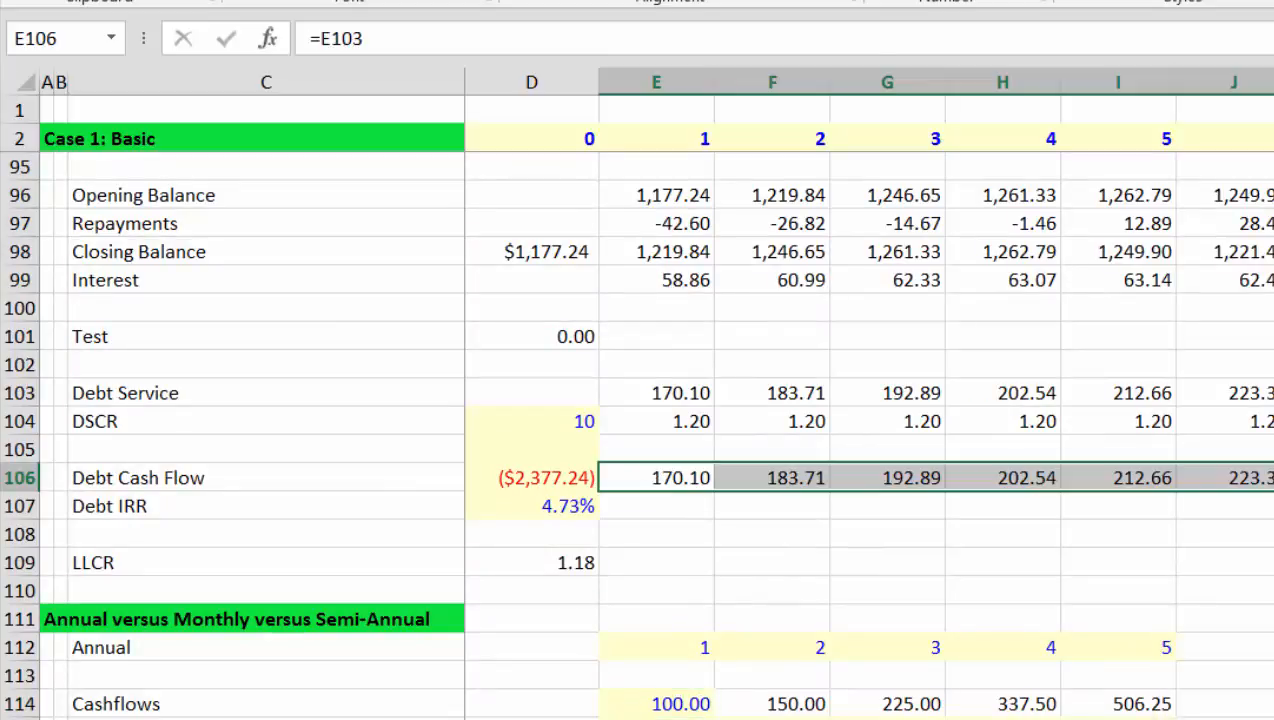
- Review the Debt Service formula in E103, the Debt Cash Flow in row 106 and the Debt IRR in D107
{"action": "key", "text": "Up"}
{"action": "key", "text": "Up"}
{"action": "key", "text": "Up"}
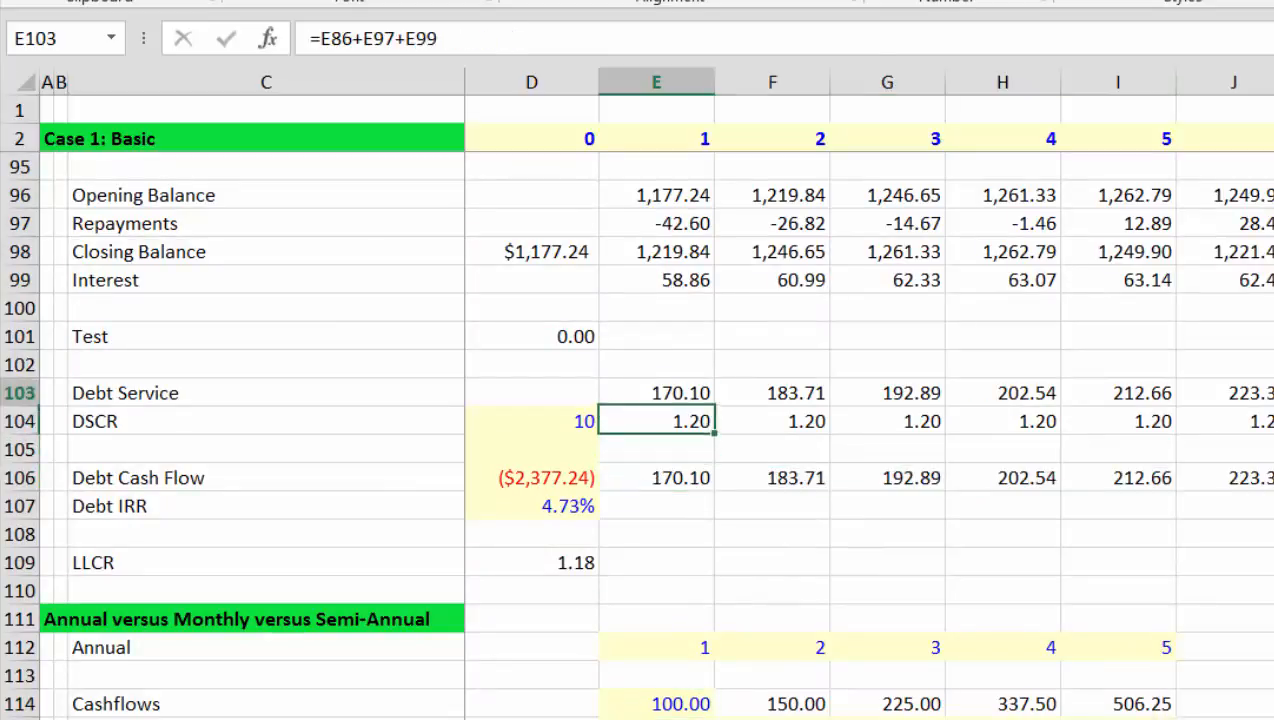
{"action": "key", "text": "Down"}
{"action": "key", "text": "Down"}
{"action": "key", "text": "Down"}
{"action": "key", "text": "Down"}
{"action": "key", "text": "Left"}
{"action": "key", "text": "Down"}
{"action": "key", "text": "Down"}
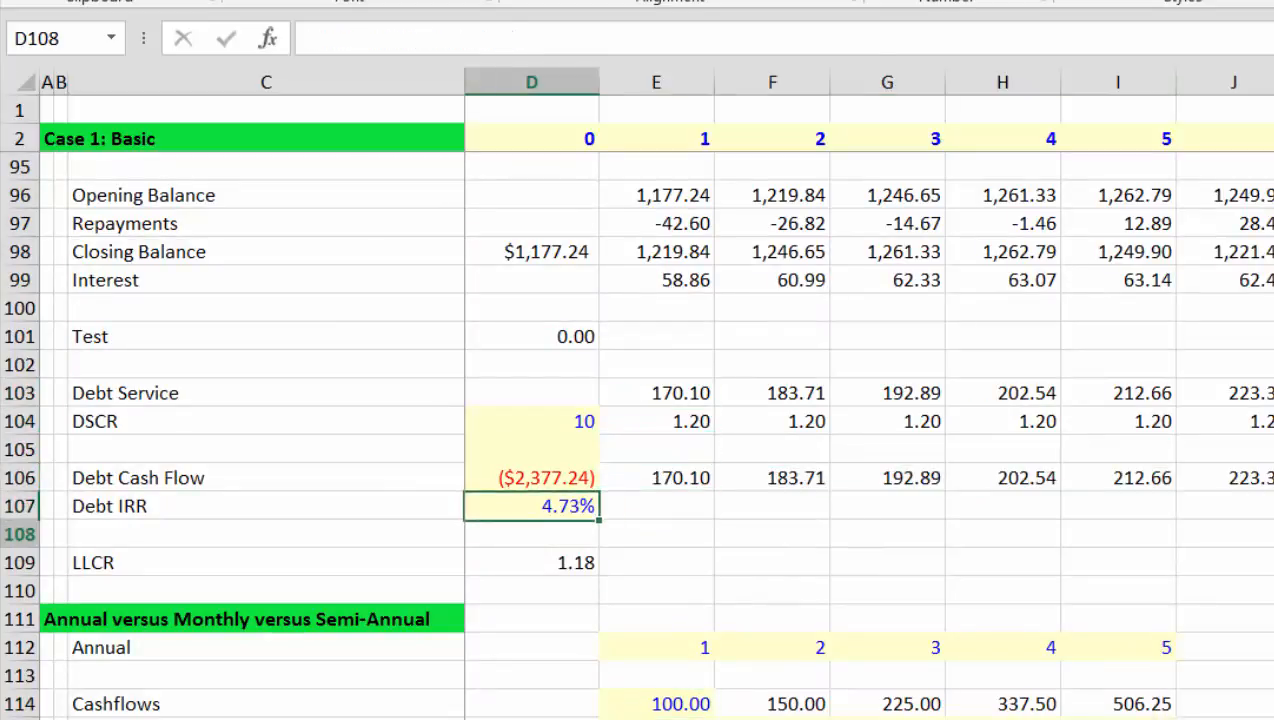
{"action": "key", "text": "Up"}
{"action": "key", "text": "Up"}
{"action": "key", "text": "Up"}
{"action": "key", "text": "Right"}
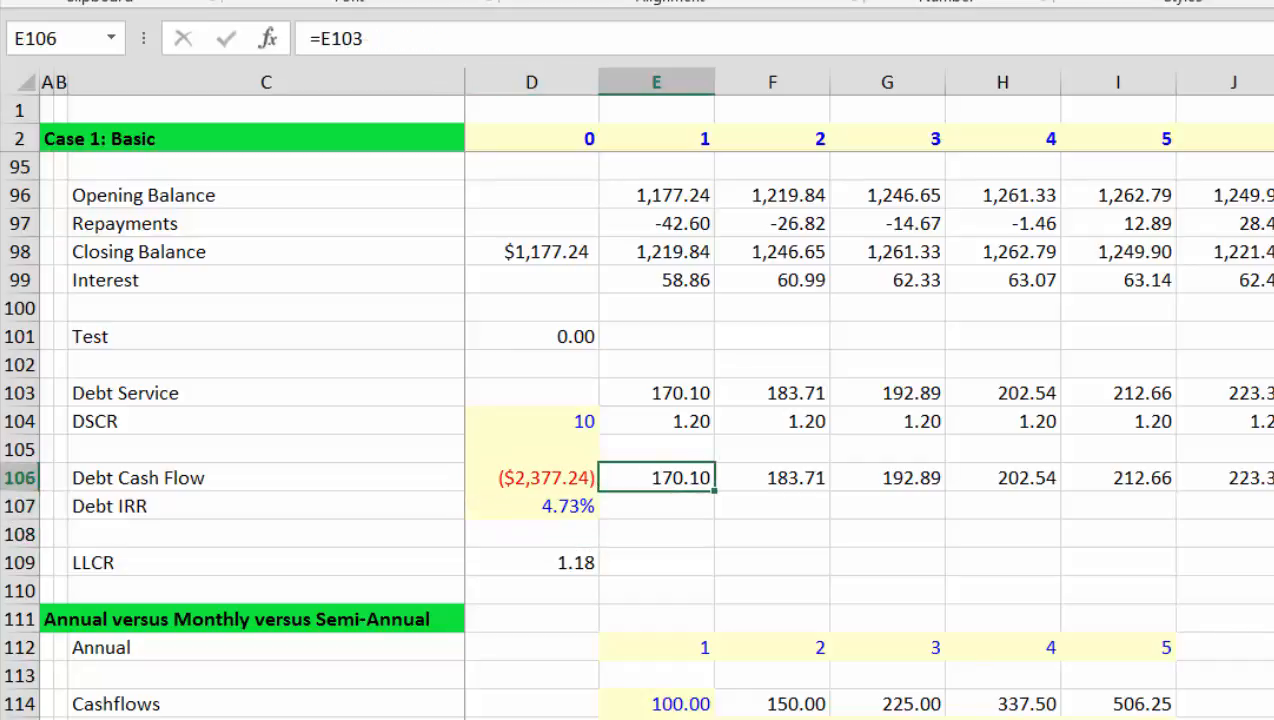
{"action": "key", "text": "Left"}
{"action": "key", "text": "Right"}
{"action": "key", "text": "Down"}
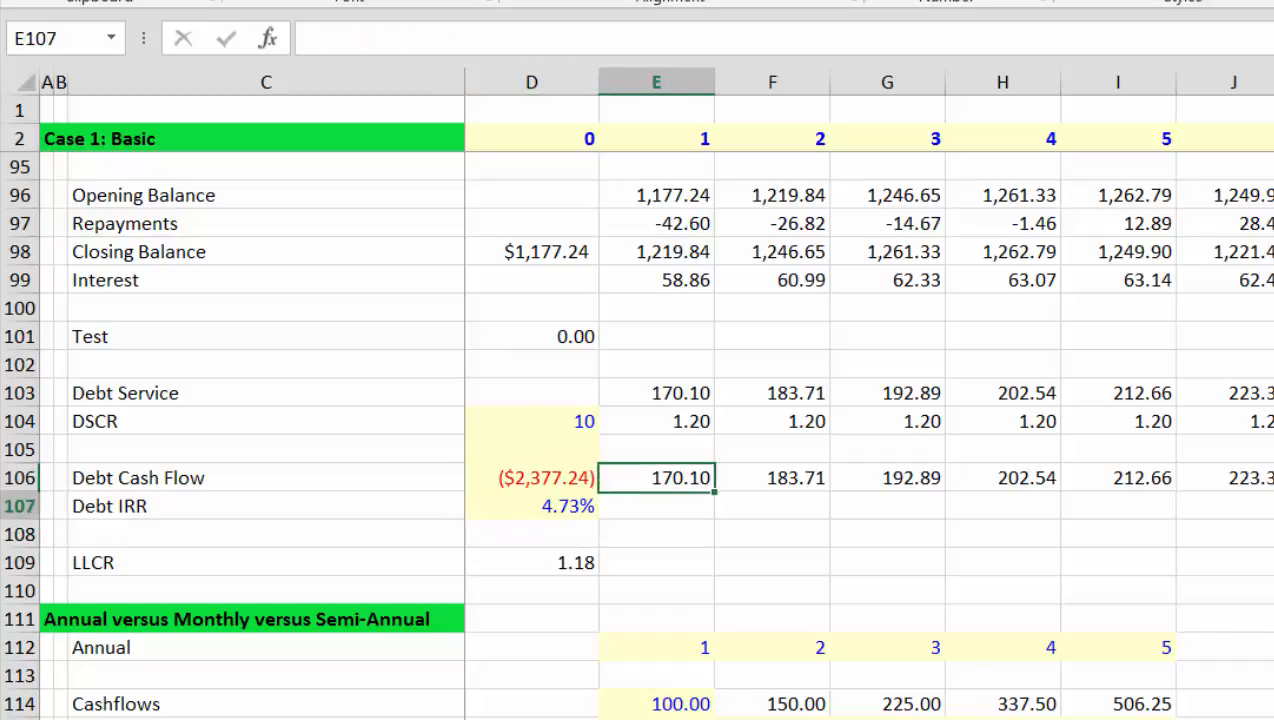
- Replace the NPV discount rate D84 in the LLCR formula in D109 with the Debt IRR cell D107, entered as an array formula
{"action": "key", "text": "Left"}
{"action": "key", "text": "Down"}
{"action": "key", "text": "Down"}
{"action": "key", "text": "F2"}
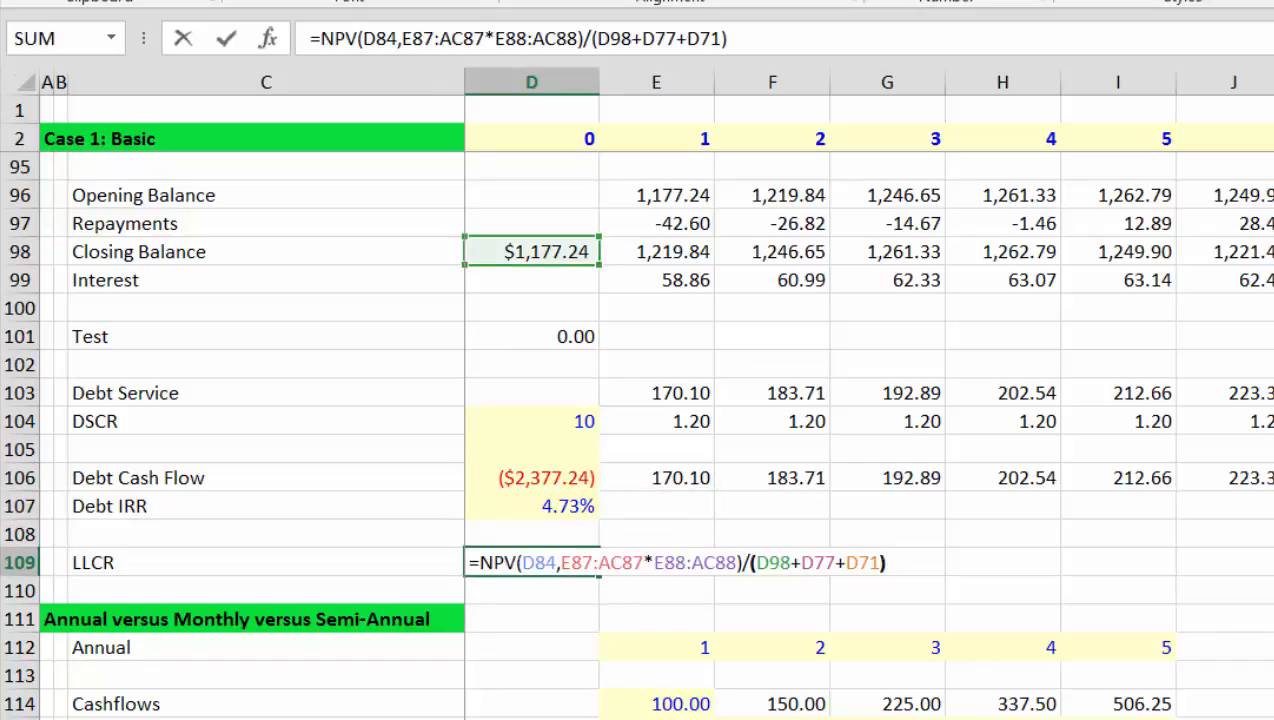
{"action": "key", "text": "Left"}
{"action": "key", "text": "Left"}
{"action": "key", "text": "Left"}
{"action": "key", "text": "Left"}
{"action": "key", "text": "Left"}
{"action": "key", "text": "Left"}
{"action": "key", "text": "Left"}
{"action": "key", "text": "Left"}
{"action": "key", "text": "Left"}
{"action": "key", "text": "Left"}
{"action": "key", "text": "Left"}
{"action": "key", "text": "Left"}
{"action": "key", "text": "Left"}
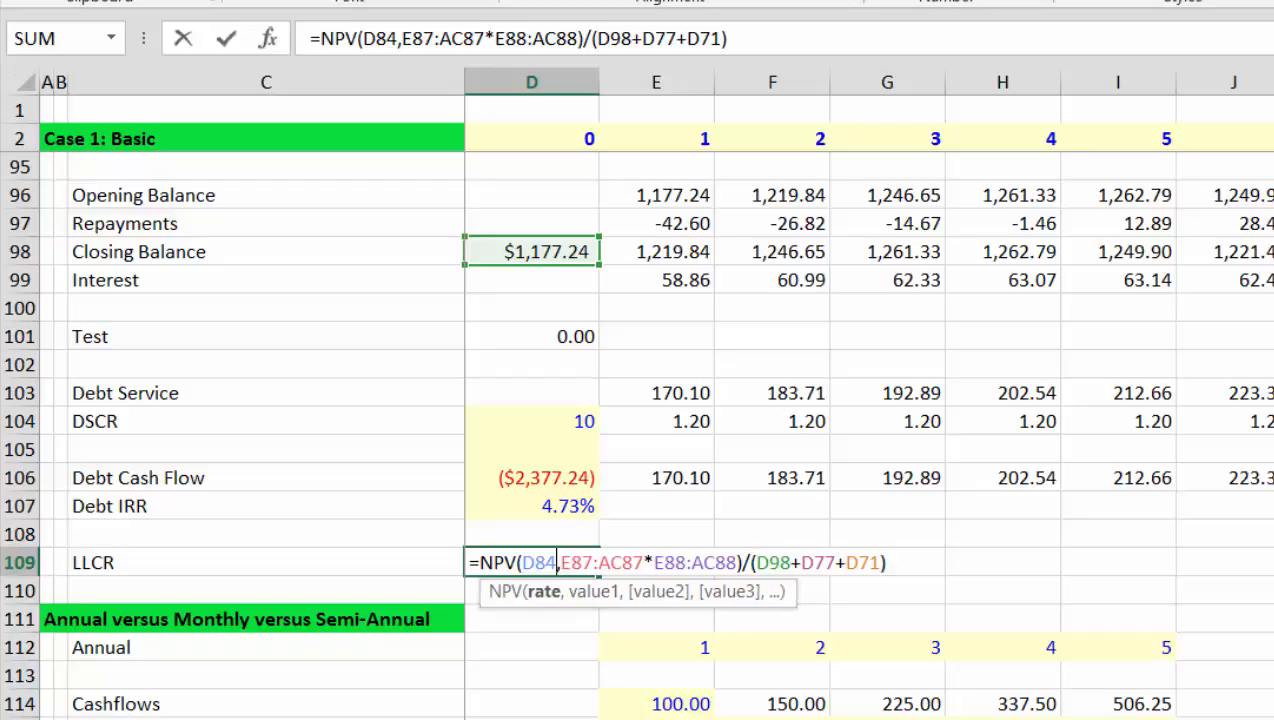
{"action": "key", "text": "BackSpace"}
{"action": "key", "text": "BackSpace"}
{"action": "key", "text": "BackSpace"}
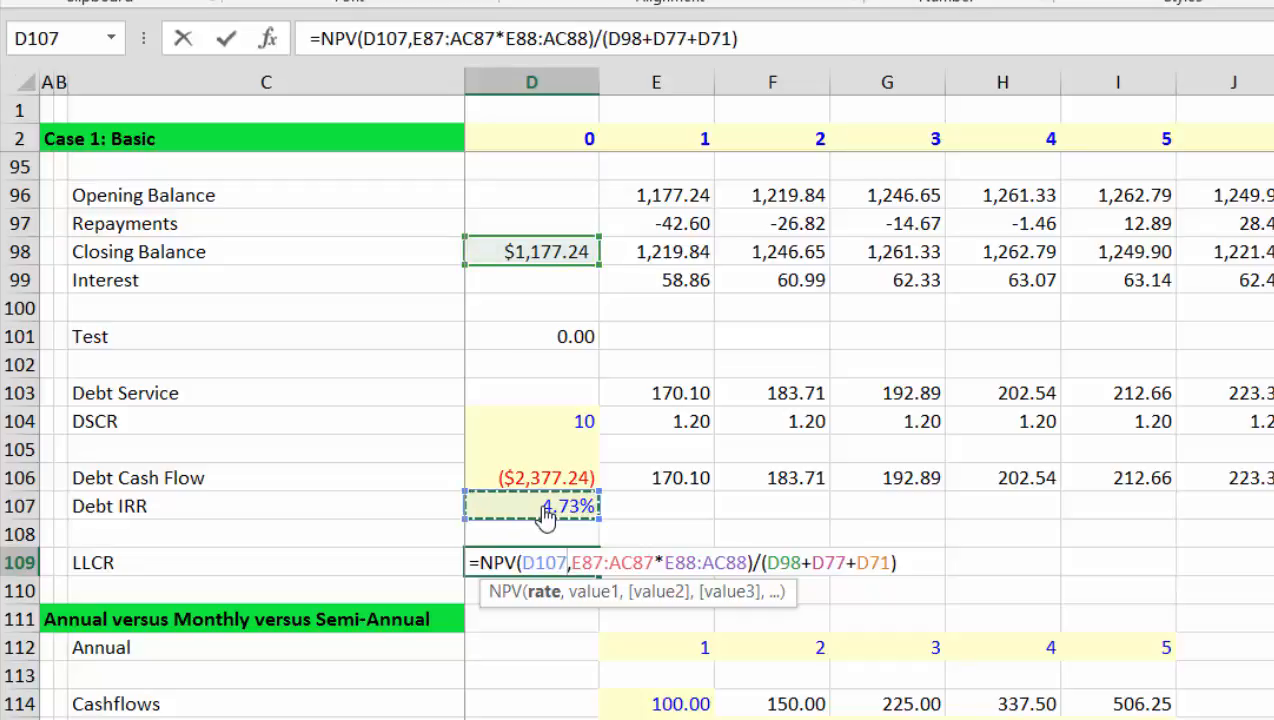
{"action": "key", "text": "ctrl+shift+Return"}
- Examine the LLCR in D109 and the Debt Cash Flow in row 106 across the periods
{"action": "key", "text": "Up"}
{"action": "key", "text": "Left"}
{"action": "key", "text": "Down"}
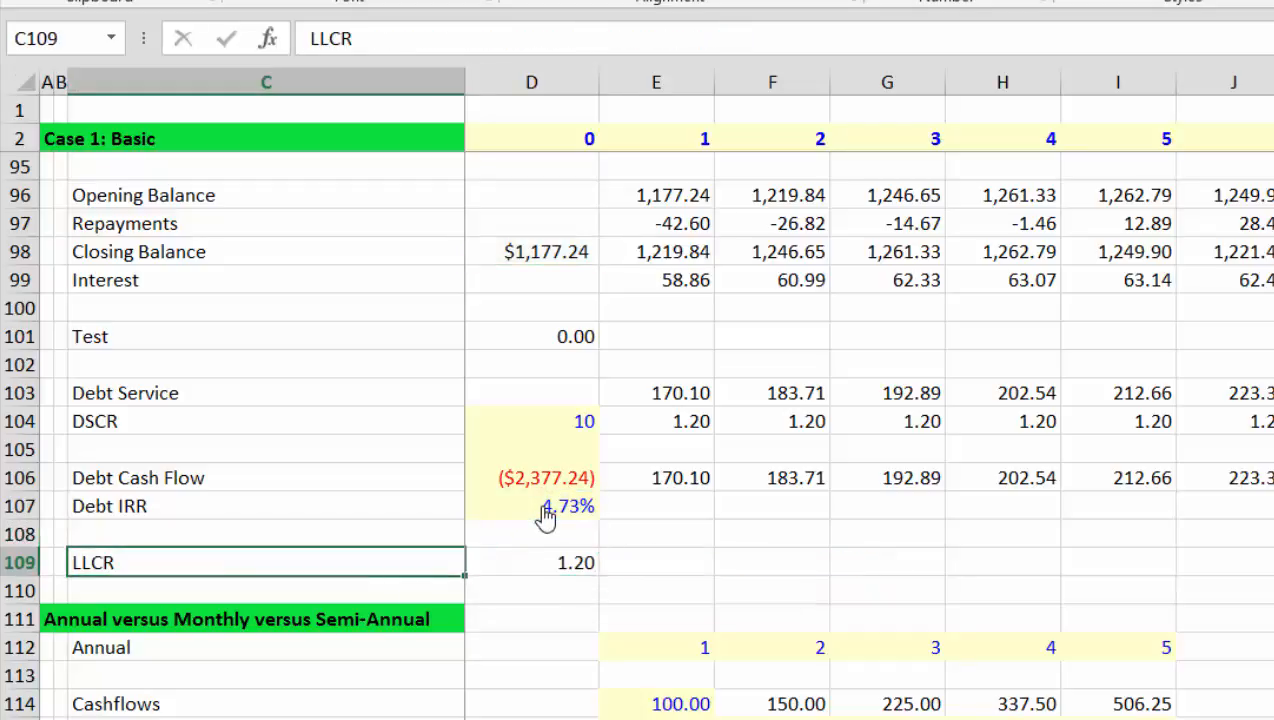
{"action": "key", "text": "Up"}
{"action": "key", "text": "Up"}
{"action": "key", "text": "Right"}
{"action": "key", "text": "Right"}
{"action": "key", "text": "Right"}
{"action": "key", "text": "Up"}
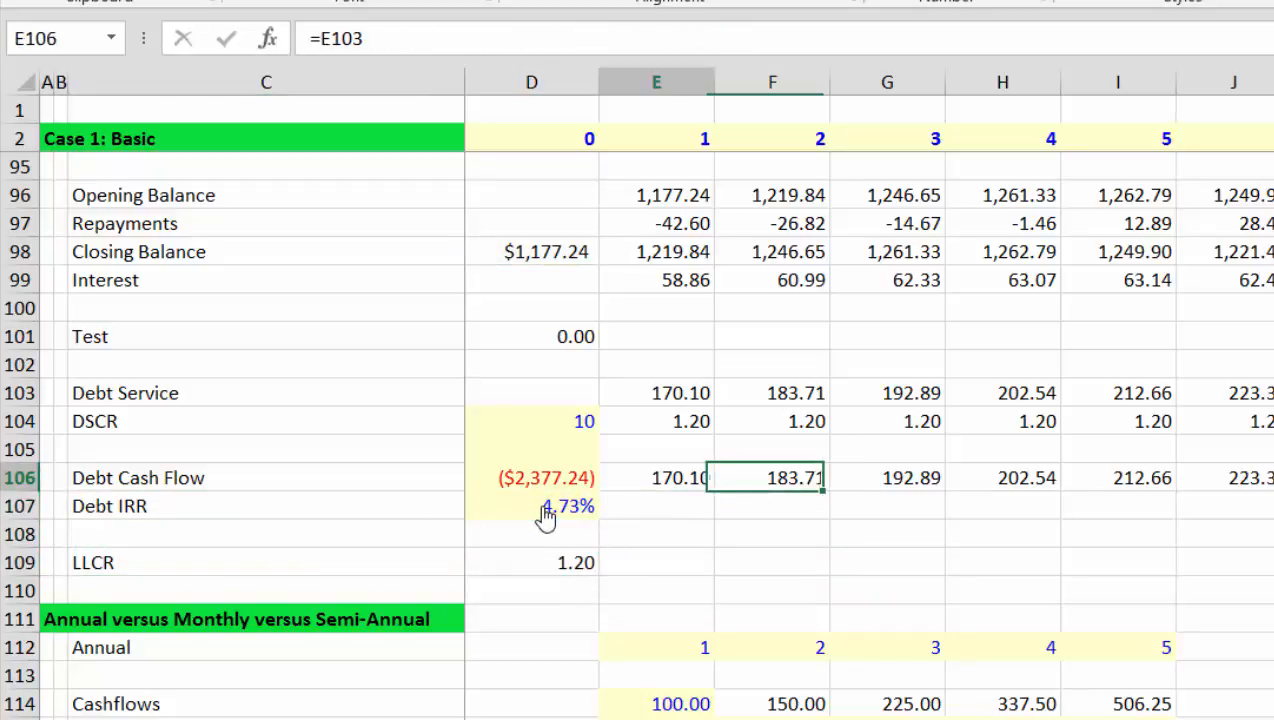
{"action": "key", "text": "Left"}
{"action": "key", "text": "Left"}
{"action": "key", "text": "Left"}
{"action": "key", "text": "Left"}
{"action": "key", "text": "Left"}
{"action": "key", "text": "Right"}
{"action": "key", "text": "Right"}
{"action": "key", "text": "Right"}
{"action": "key", "text": "Right"}
{"action": "key", "text": "Right"}
{"action": "key", "text": "Right"}
{"action": "key", "text": "Right"}
{"action": "key", "text": "Right"}
{"action": "key", "text": "Right"}
{"action": "key", "text": "Right"}
{"action": "key", "text": "Right"}
{"action": "key", "text": "Right"}
{"action": "key", "text": "Right"}
{"action": "key", "text": "Right"}
{"action": "key", "text": "Right"}
{"action": "key", "text": "Right"}
{"action": "key", "text": "Right"}
{"action": "key", "text": "Right"}
{"action": "key", "text": "Right"}
{"action": "key", "text": "Right"}
{"action": "key", "text": "Right"}
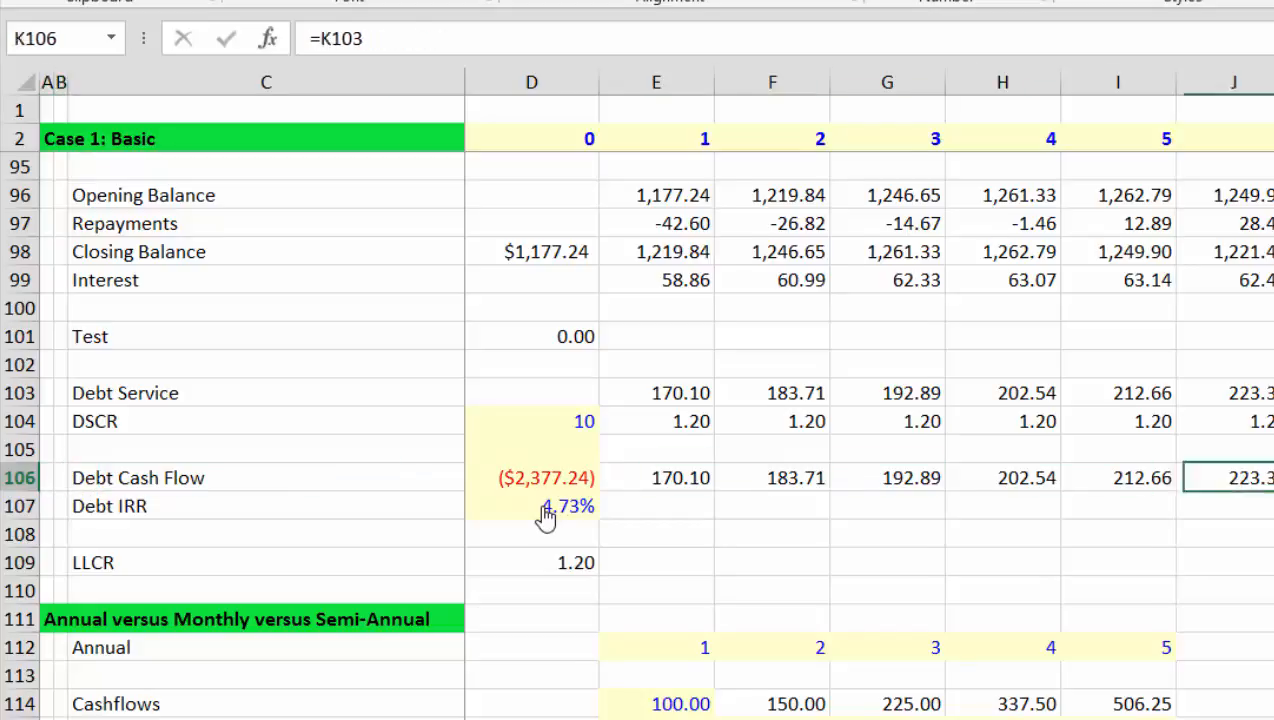
{"action": "key", "text": "Left"}
{"action": "key", "text": "Left"}
{"action": "key", "text": "Left"}
{"action": "key", "text": "Left"}
{"action": "key", "text": "Left"}
{"action": "key", "text": "Left"}
{"action": "key", "text": "Left"}
{"action": "key", "text": "Left"}
{"action": "key", "text": "Left"}
{"action": "key", "text": "Left"}
{"action": "key", "text": "Left"}
{"action": "key", "text": "Left"}
{"action": "key", "text": "Left"}
{"action": "key", "text": "Left"}
{"action": "key", "text": "Left"}
{"action": "key", "text": "Left"}
{"action": "key", "text": "Left"}
{"action": "key", "text": "Left"}
{"action": "key", "text": "Left"}
{"action": "key", "text": "Left"}
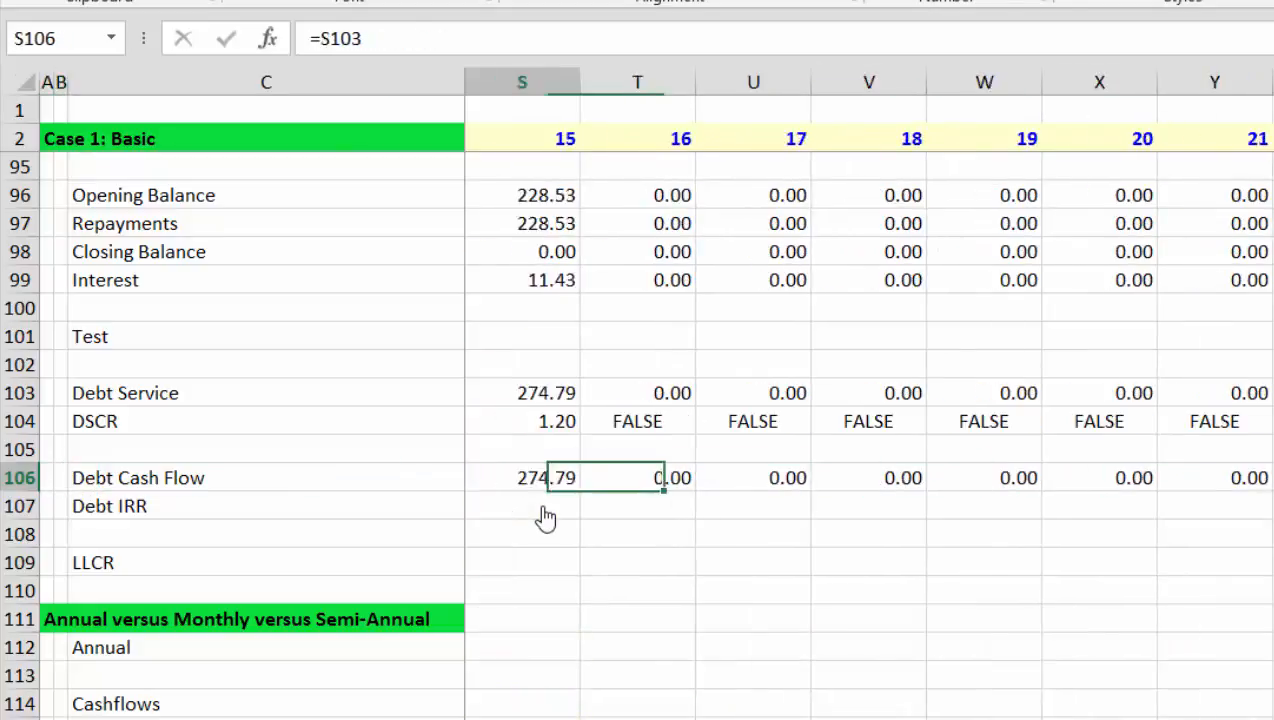
- Review Case 3 upward from the Debt Cash Flow in row 106 to the debt issue amounts, rates and tenors in rows 64 to 66
{"action": "key", "text": "Up"}
{"action": "key", "text": "Up"}
{"action": "key", "text": "Up"}
{"action": "key", "text": "Up"}
{"action": "key", "text": "Up"}
{"action": "key", "text": "Up"}
{"action": "key", "text": "Up"}
{"action": "key", "text": "Up"}
{"action": "key", "text": "Up"}
{"action": "key", "text": "Up"}
{"action": "key", "text": "Up"}
{"action": "key", "text": "Up"}
{"action": "key", "text": "Up"}
{"action": "key", "text": "Up"}
{"action": "key", "text": "Up"}
{"action": "key", "text": "Up"}
{"action": "key", "text": "Up"}
{"action": "key", "text": "Up"}
{"action": "key", "text": "Up"}
{"action": "key", "text": "Up"}
{"action": "key", "text": "Up"}
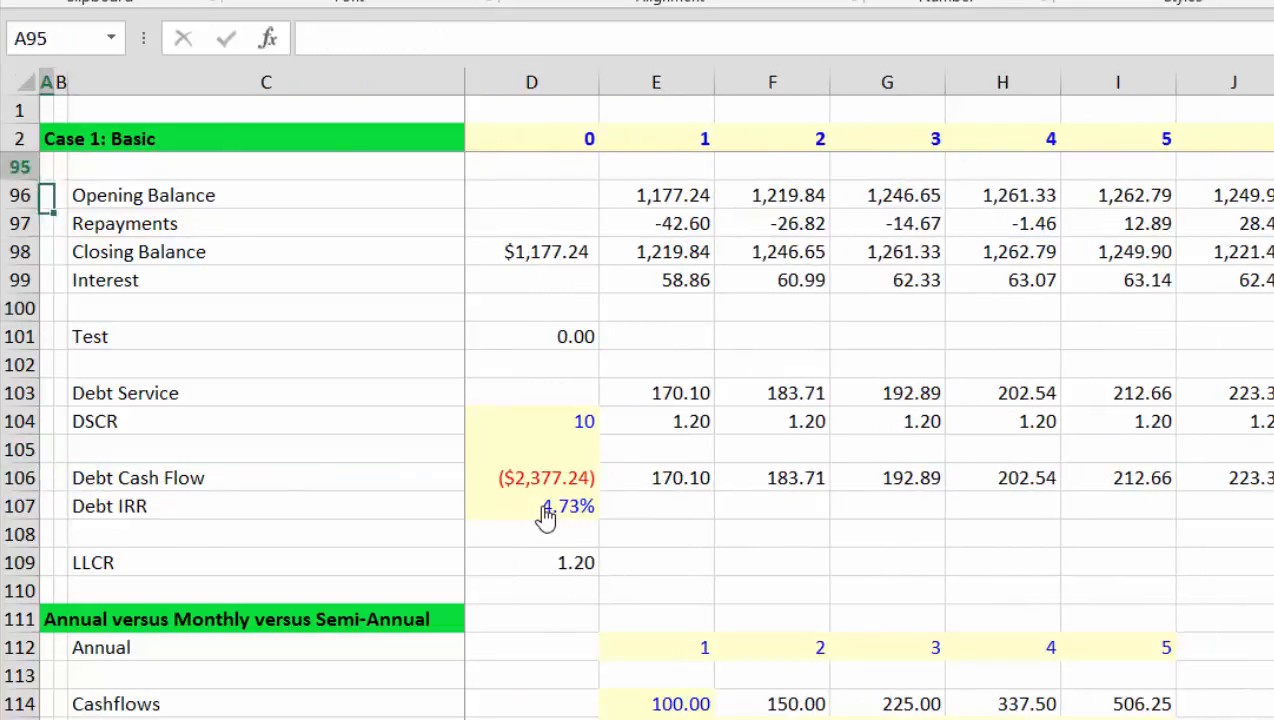
{"action": "key", "text": "Down"}
{"action": "key", "text": "Down"}
{"action": "key", "text": "Down"}
{"action": "key", "text": "Down"}
{"action": "key", "text": "Down"}
{"action": "key", "text": "Down"}
{"action": "key", "text": "Down"}
{"action": "key", "text": "Down"}
{"action": "key", "text": "Down"}
{"action": "key", "text": "Down"}
{"action": "key", "text": "Down"}
{"action": "key", "text": "Down"}
{"action": "key", "text": "Down"}
{"action": "key", "text": "Down"}
{"action": "key", "text": "Down"}
{"action": "key", "text": "Down"}
{"action": "key", "text": "Down"}
{"action": "key", "text": "Down"}
{"action": "key", "text": "Down"}
{"action": "key", "text": "Down"}
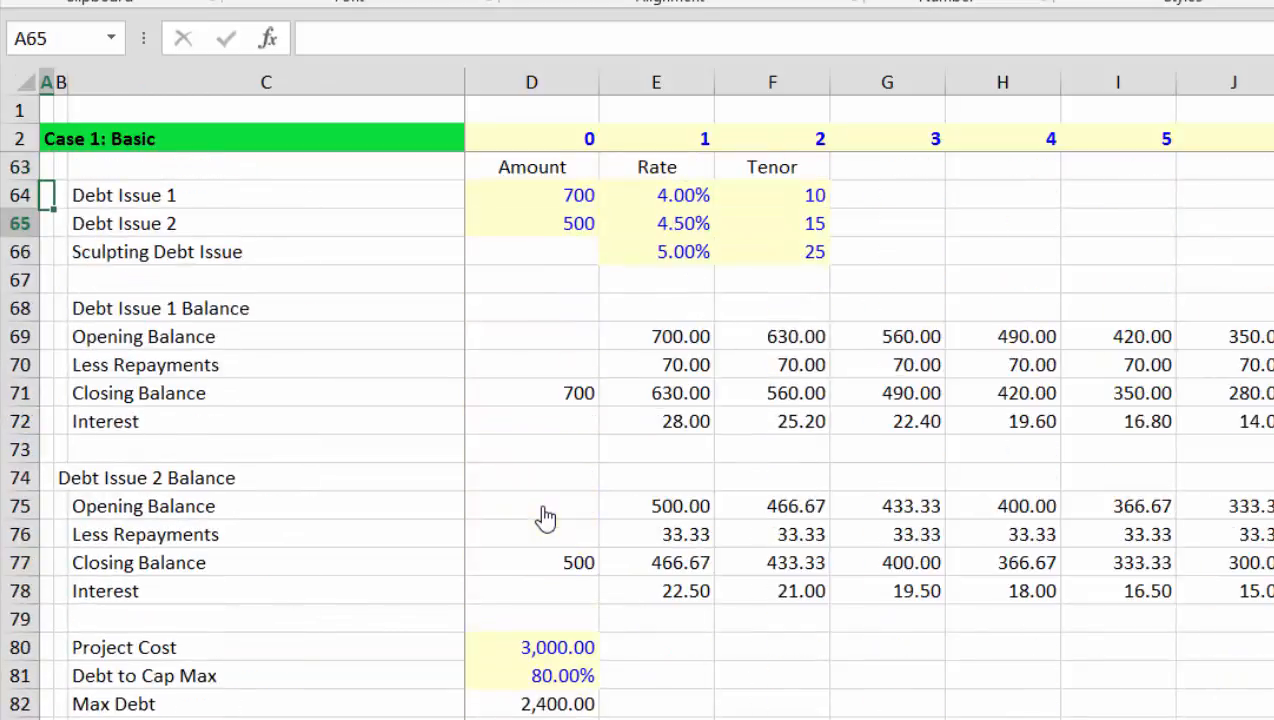
- Look back down through the sculpted debt balance, Debt IRR and LLCR to the start of the Annual versus Monthly versus Semi-Annual section
{"action": "key", "text": "Down"}
{"action": "key", "text": "Down"}
{"action": "key", "text": "Down"}
{"action": "key", "text": "Down"}
{"action": "key", "text": "Down"}
{"action": "key", "text": "Down"}
{"action": "key", "text": "Down"}
{"action": "key", "text": "Down"}
{"action": "key", "text": "Down"}
{"action": "key", "text": "Down"}
{"action": "key", "text": "Down"}
{"action": "key", "text": "Down"}
{"action": "key", "text": "Down"}
{"action": "key", "text": "Down"}
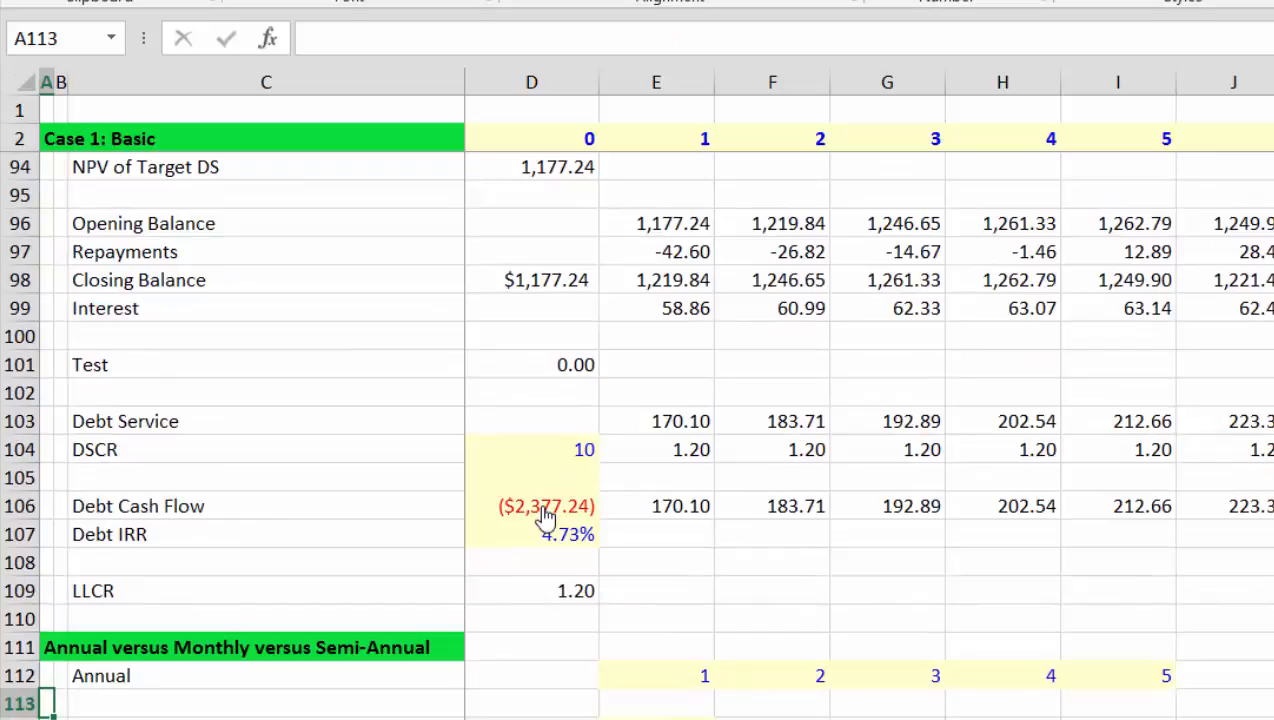
{"action": "key", "text": "Down"}
{"action": "key", "text": "Up"}
{"action": "key", "text": "Up"}
{"action": "key", "text": "Up"}
{"action": "key", "text": "Up"}
{"action": "key", "text": "Up"}
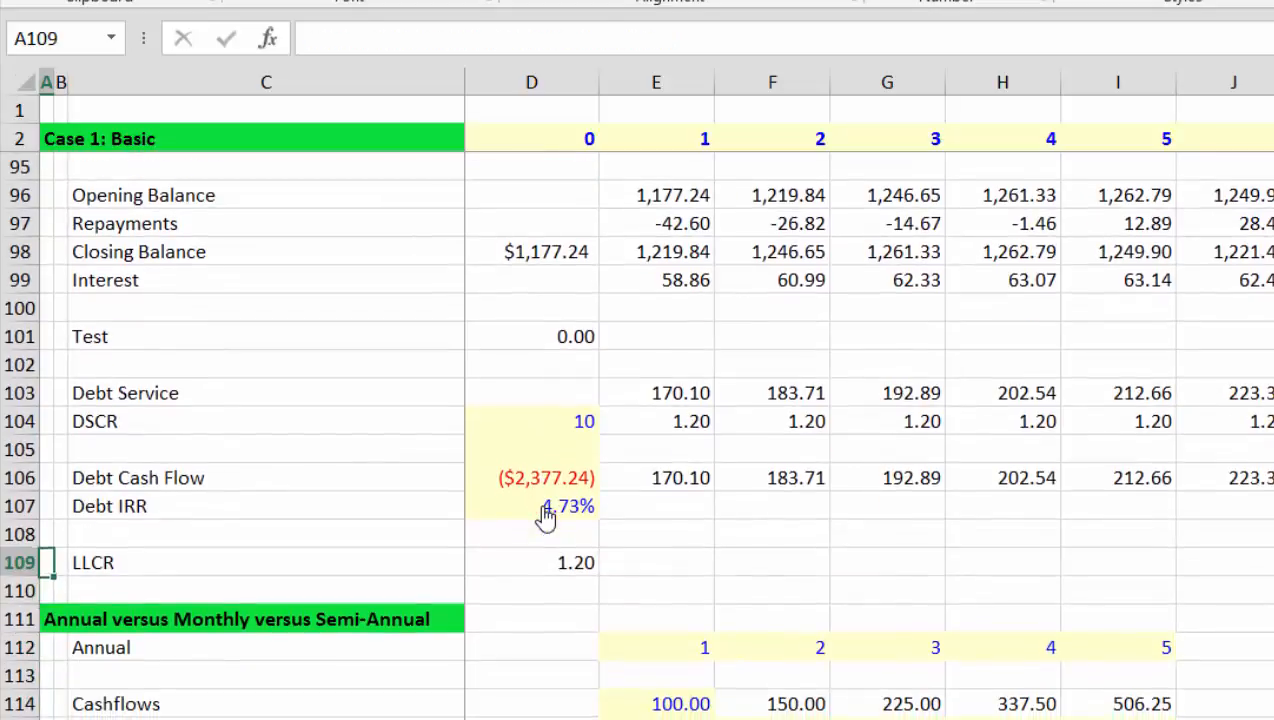
{"action": "key", "text": "Down"}
{"action": "key", "text": "Down"}
{"action": "key", "text": "Down"}
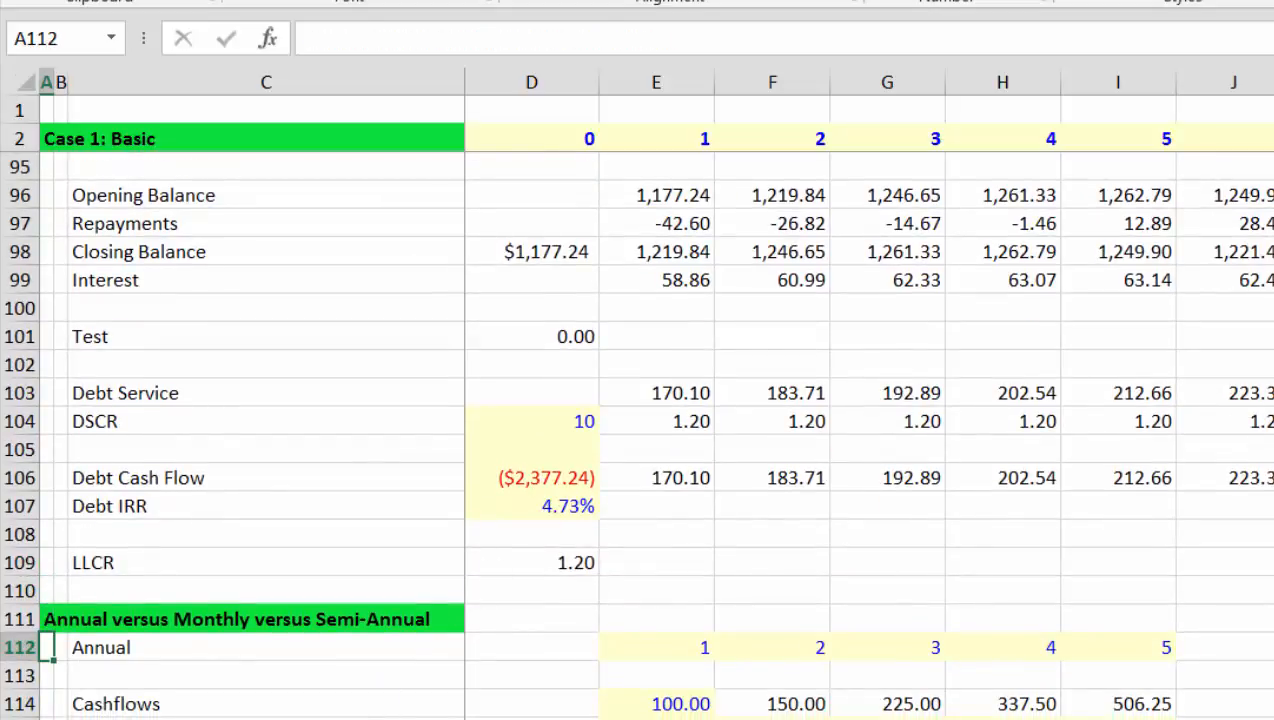